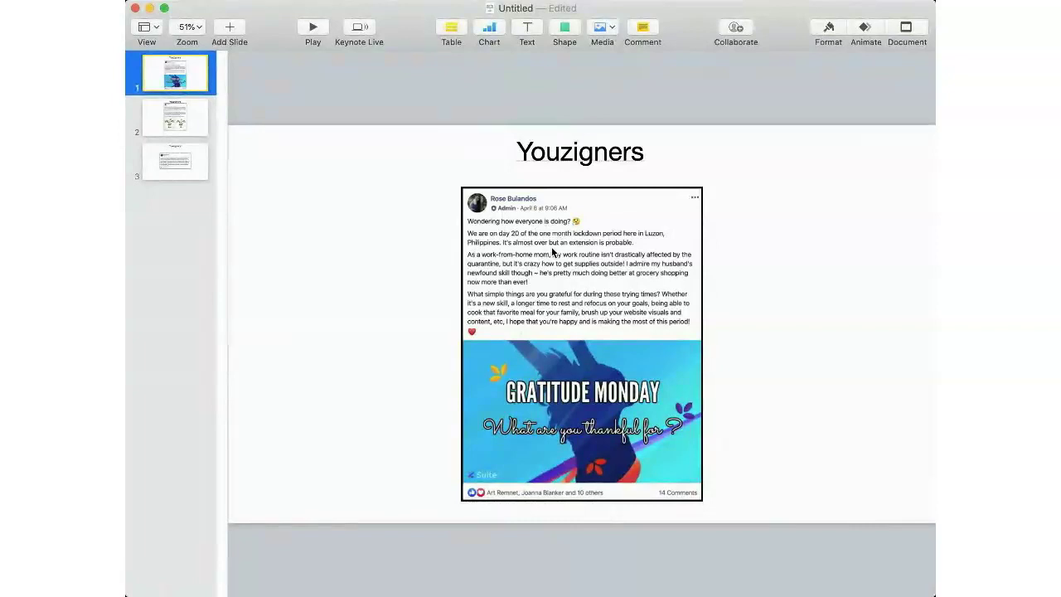
# - Review the community posts about the swan beak transplant and the Community Guidelines on slides 2 and 3
pyautogui.click(181, 125)
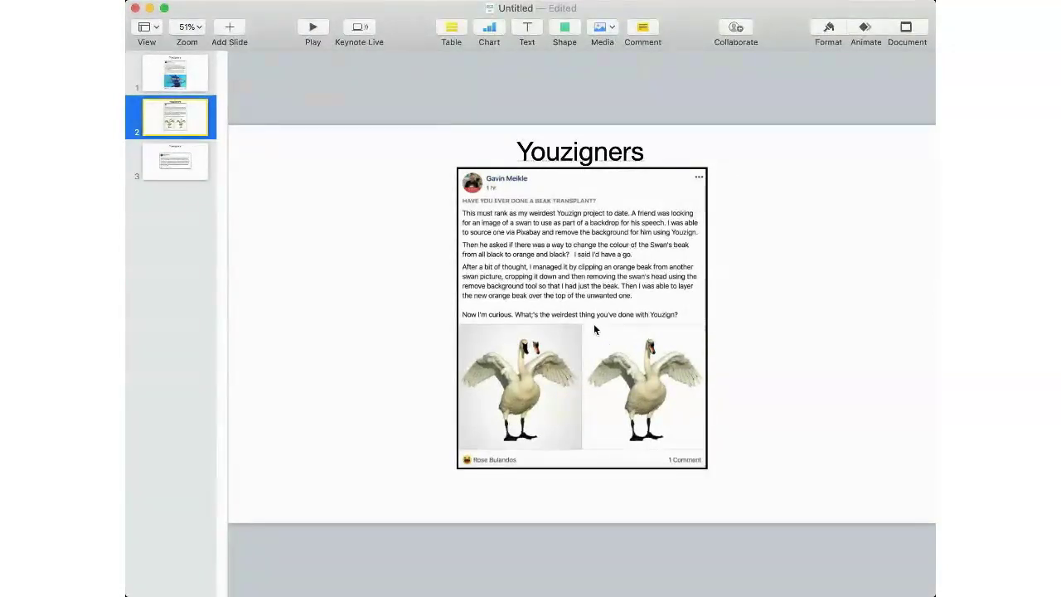
pyautogui.click(168, 162)
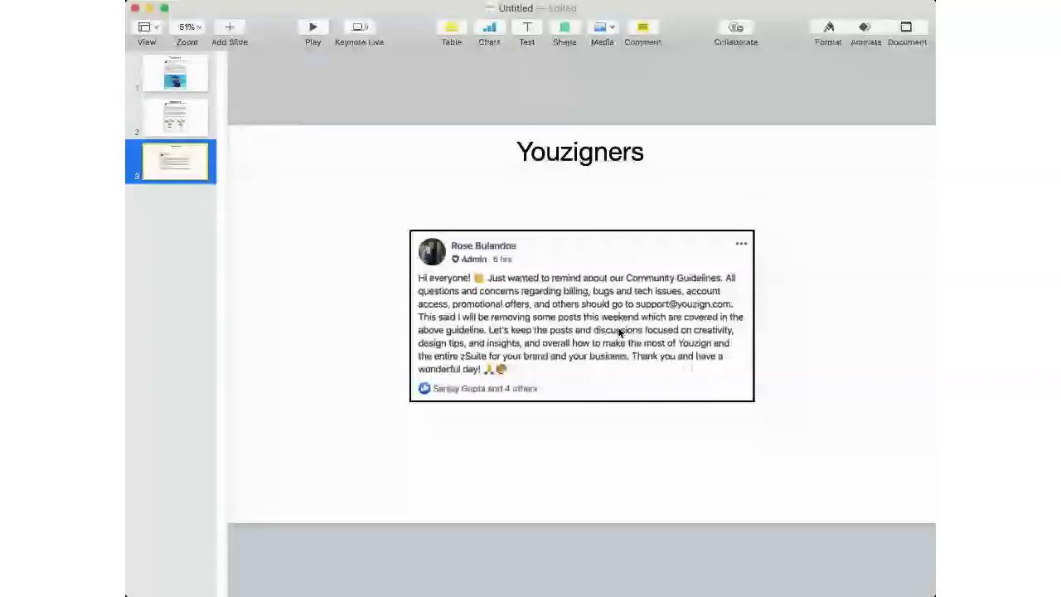
pyautogui.click(173, 133)
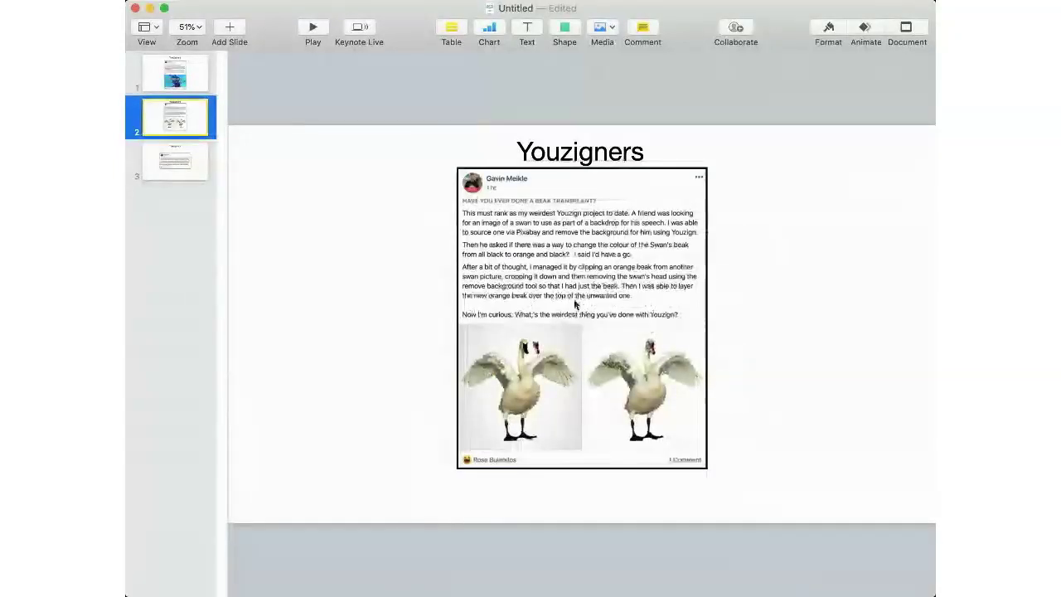
pyautogui.click(172, 163)
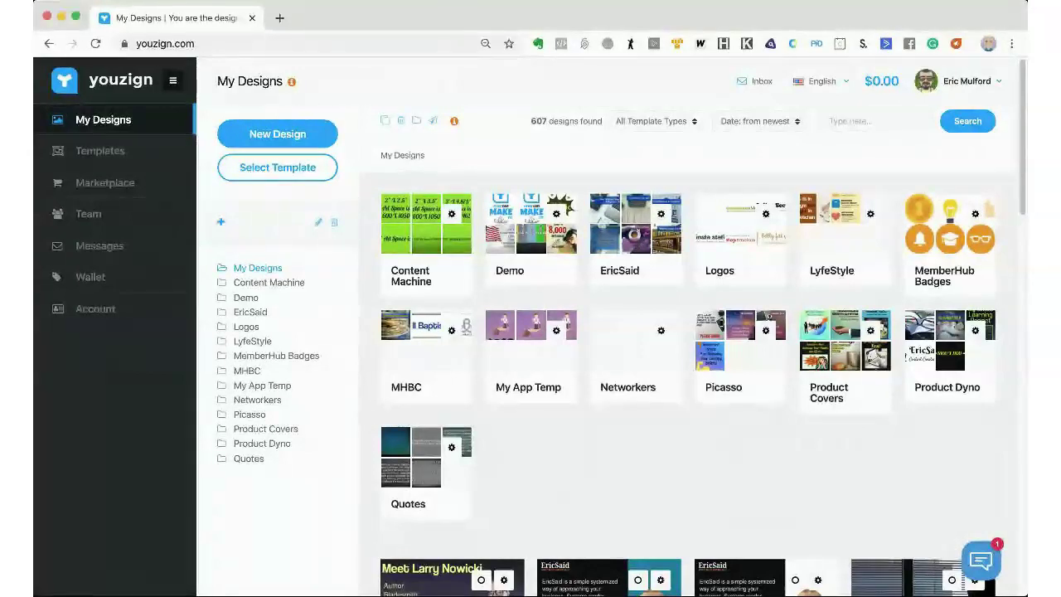
# - In Youzign, create a new Facebook Ad - Large design, enabling Flash for the editor and declining to load the unsaved work
pyautogui.moveTo(1025, 149); pyautogui.dragTo(963, 149)
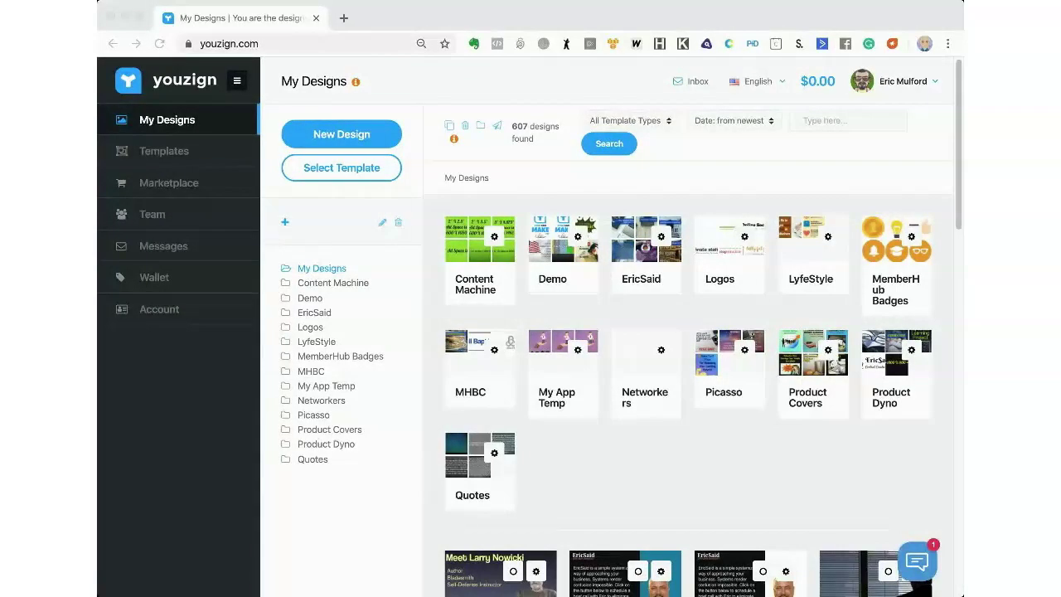
pyautogui.click(751, 172)
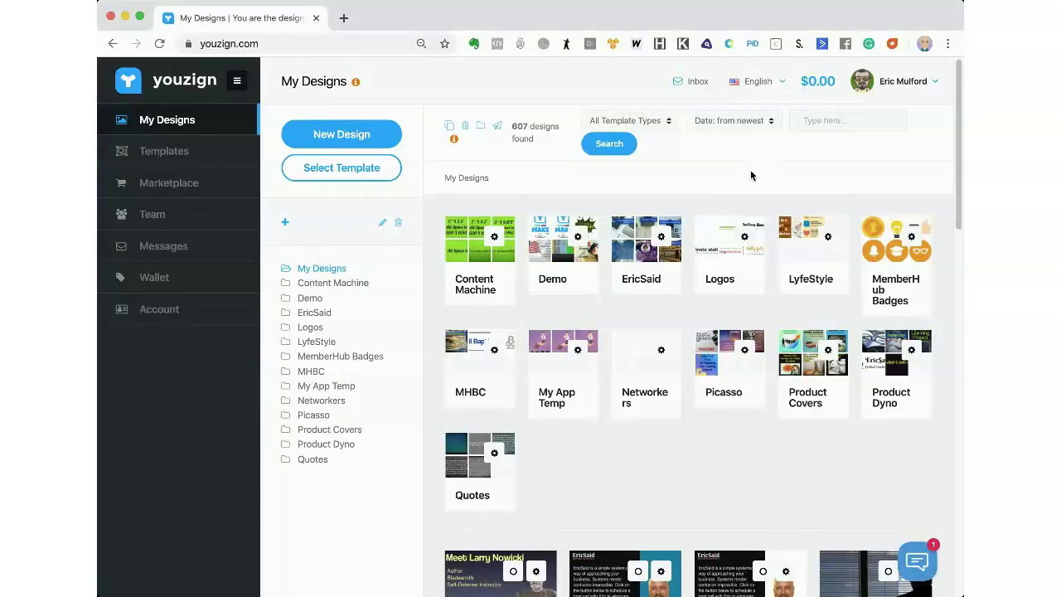
pyautogui.click(331, 137)
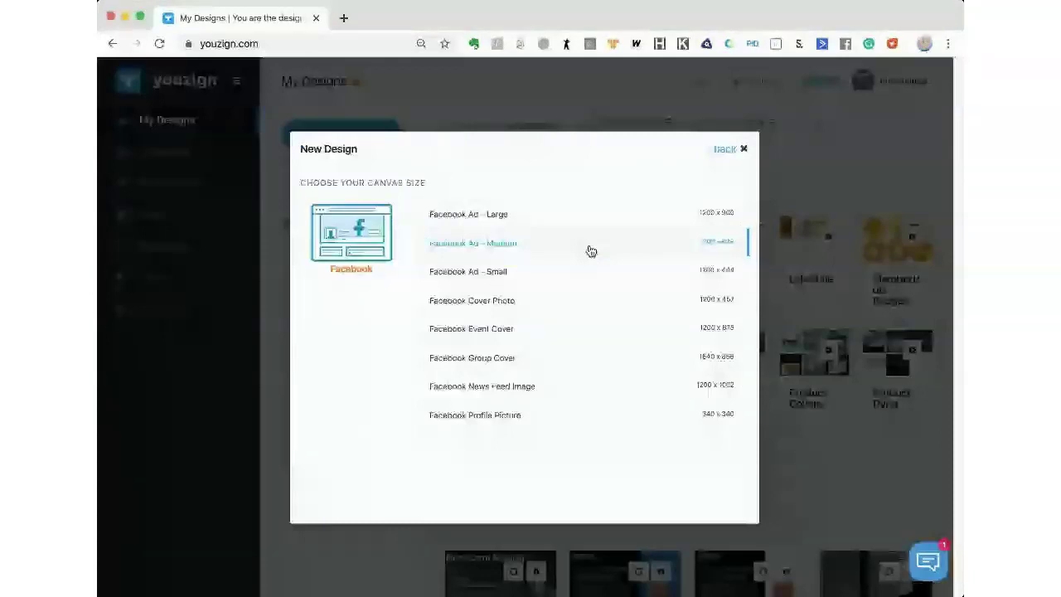
pyautogui.click(694, 220)
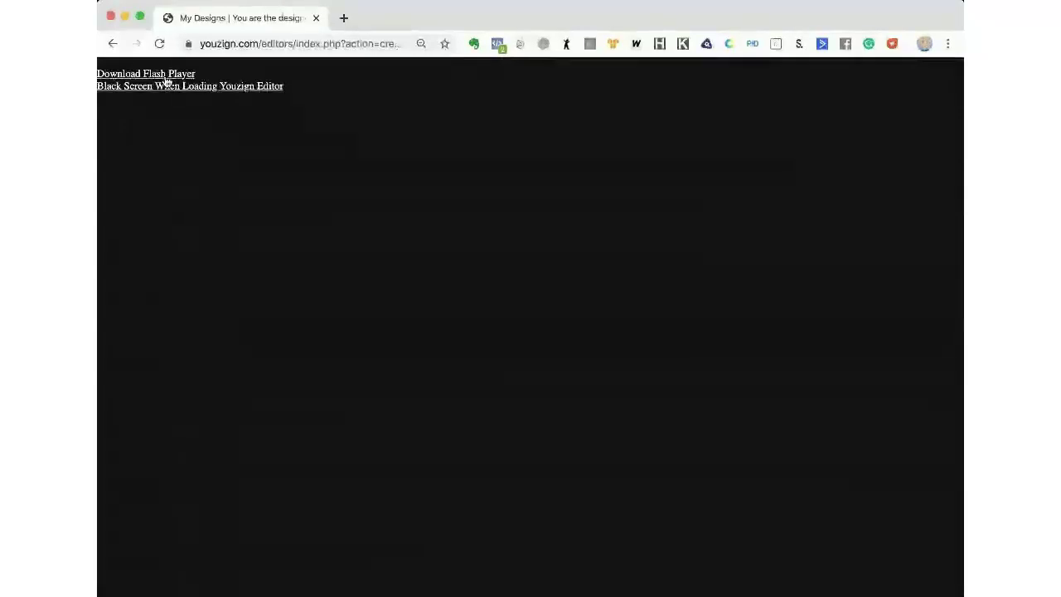
pyautogui.click(136, 75)
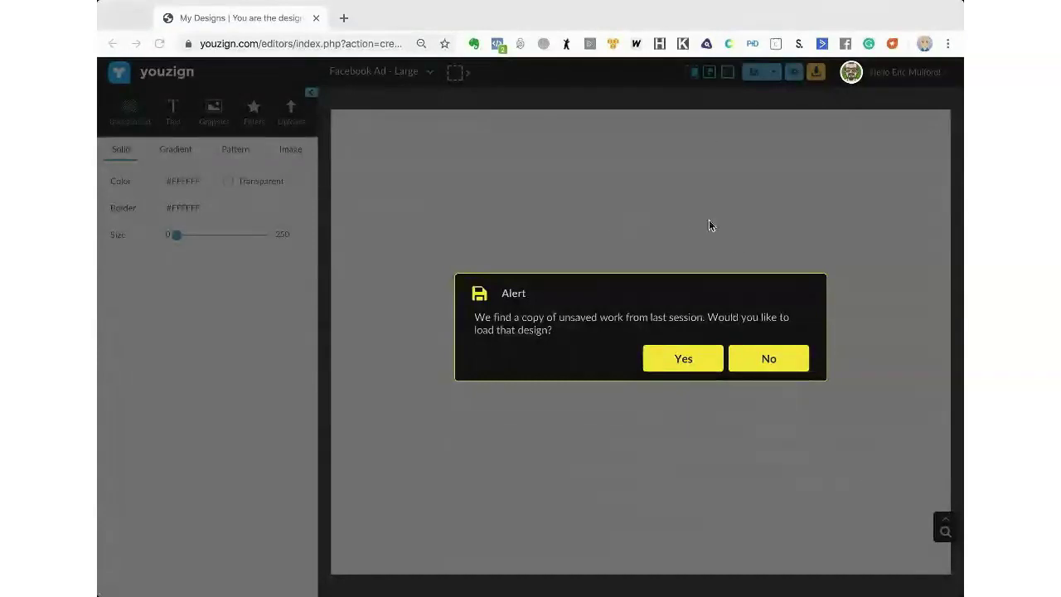
pyautogui.click(767, 359)
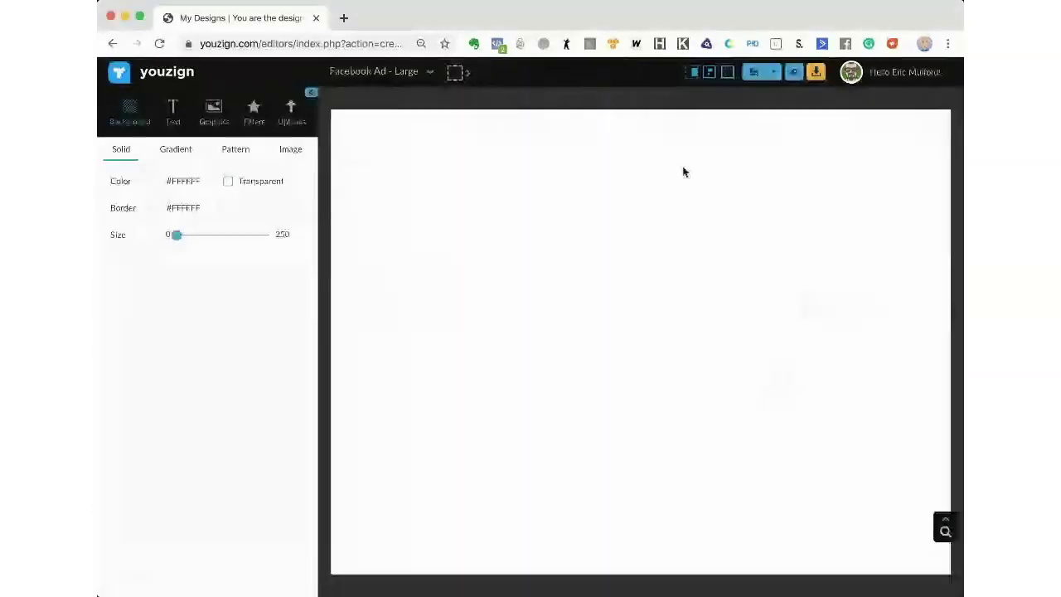
# - Search the Pixabay integration for "flower" and add the purple daisy photo to the canvas
pyautogui.click(211, 111)
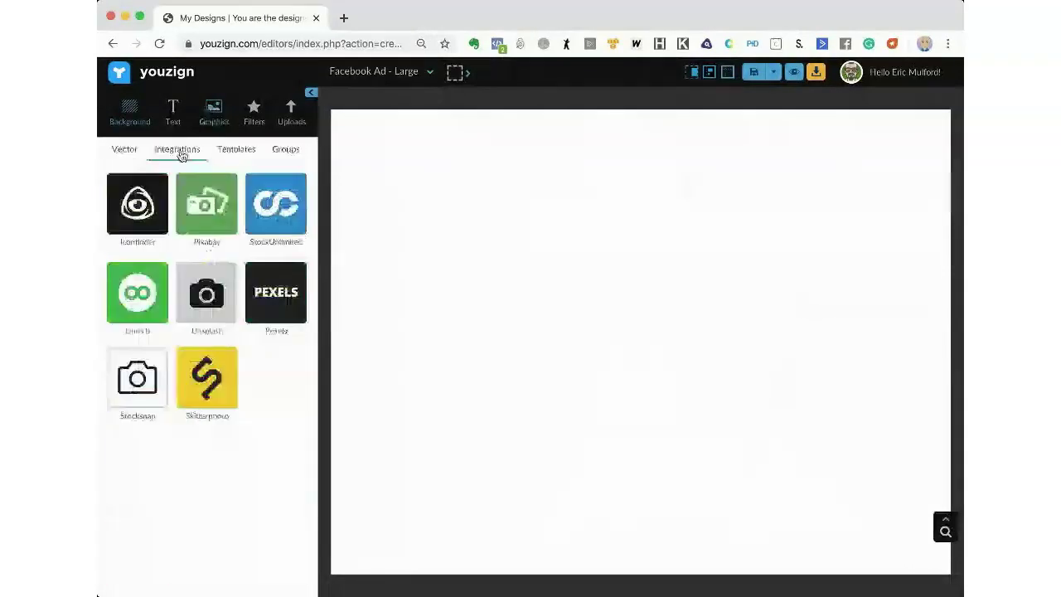
pyautogui.click(203, 213)
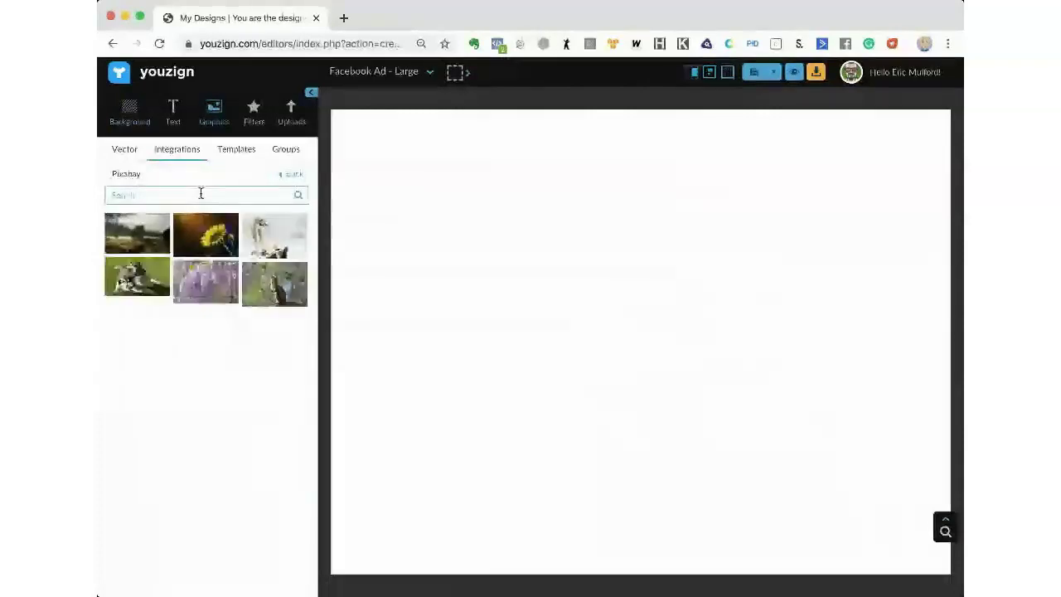
pyautogui.click(200, 193)
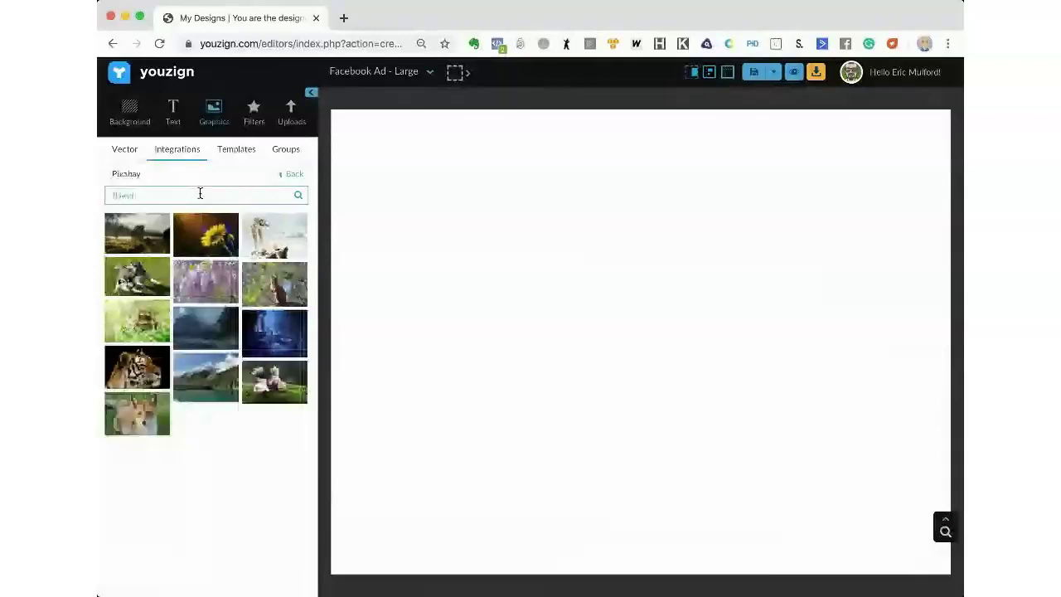
pyautogui.write('flower')
pyautogui.press('Return')
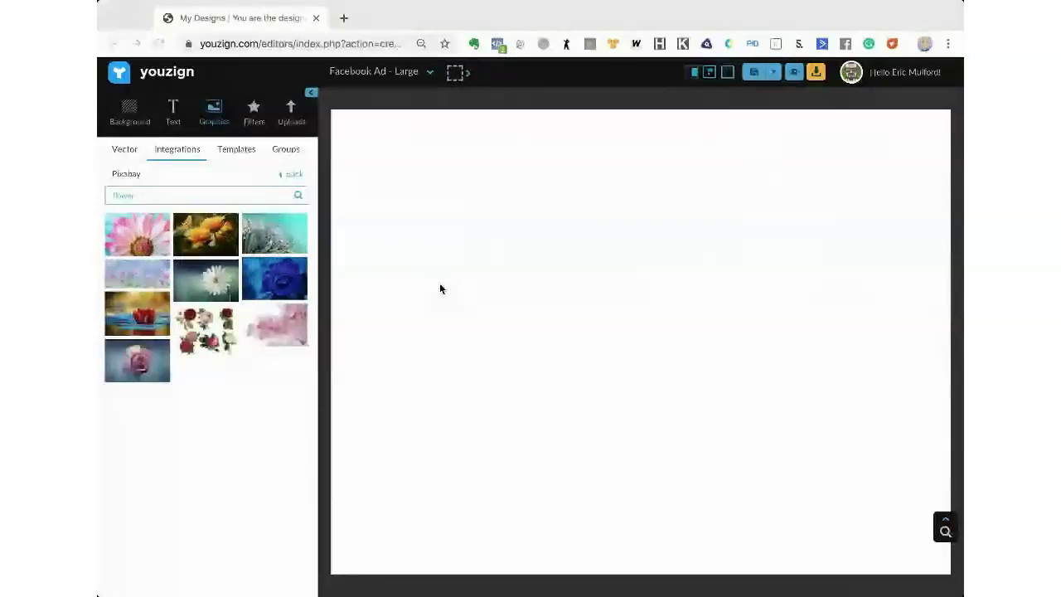
pyautogui.moveTo(323, 360); pyautogui.dragTo(945, 168)
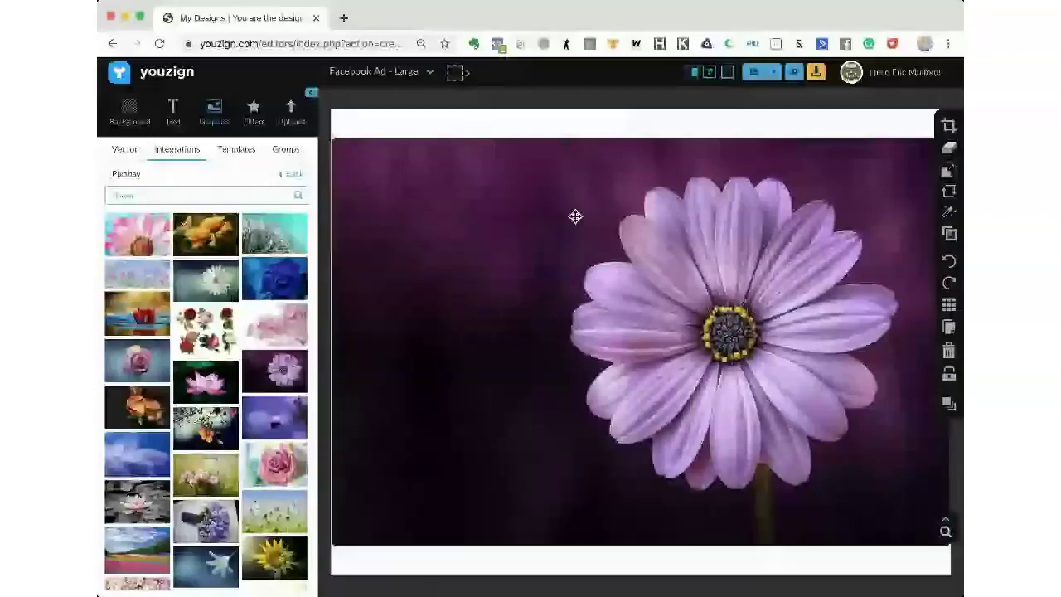
# - Enlarge the purple daisy photo to fill the canvas and remove its background
pyautogui.click(929, 154)
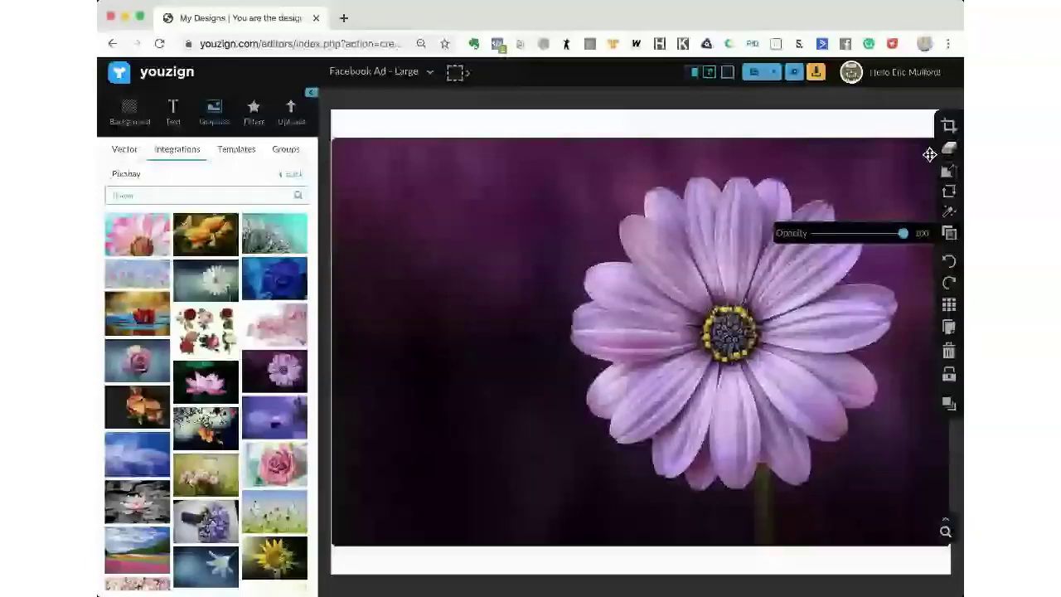
pyautogui.click(947, 172)
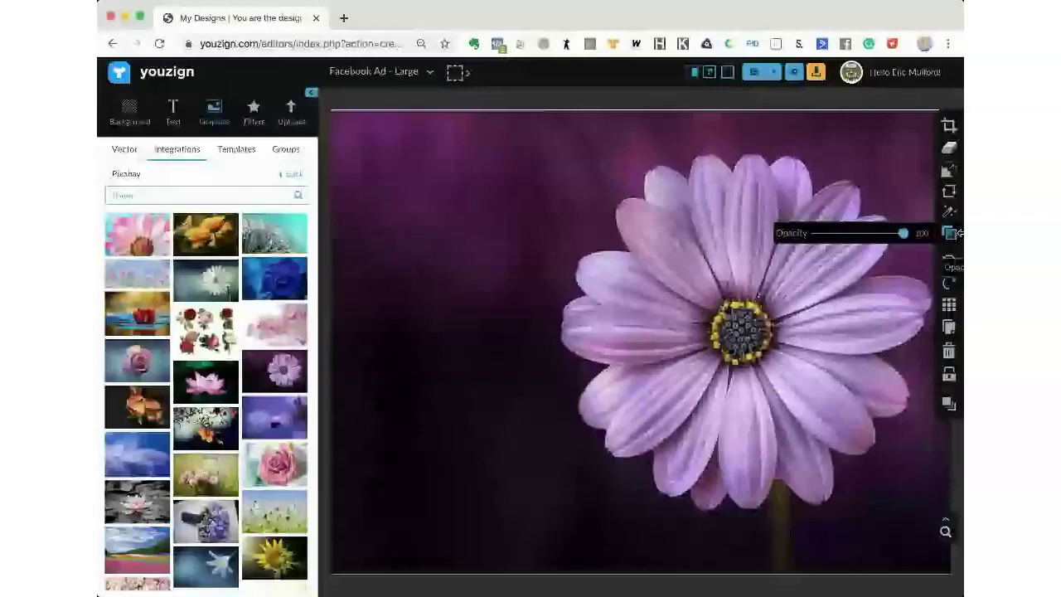
pyautogui.click(954, 238)
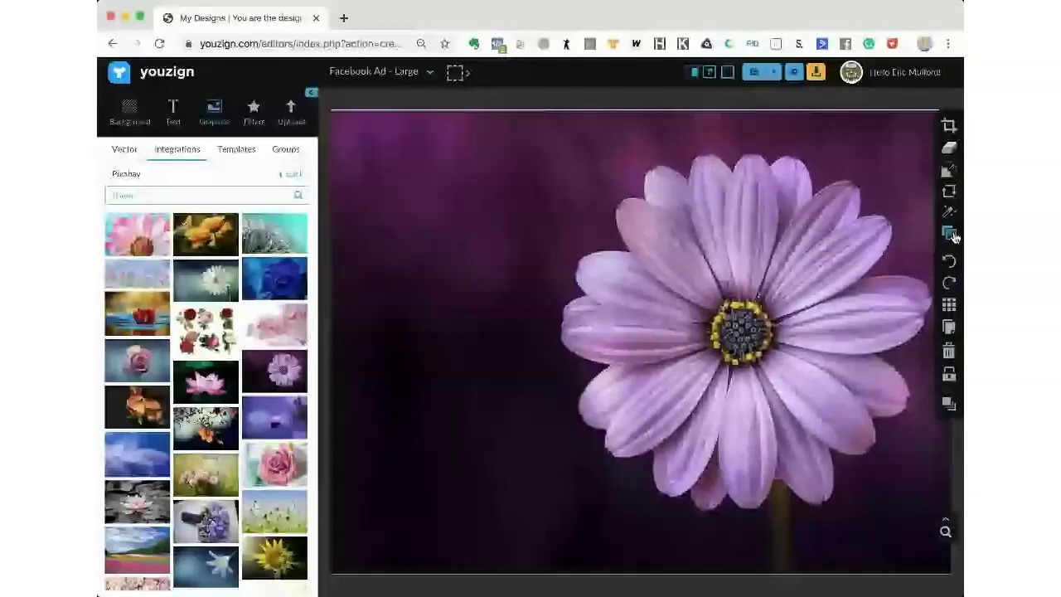
pyautogui.click(949, 148)
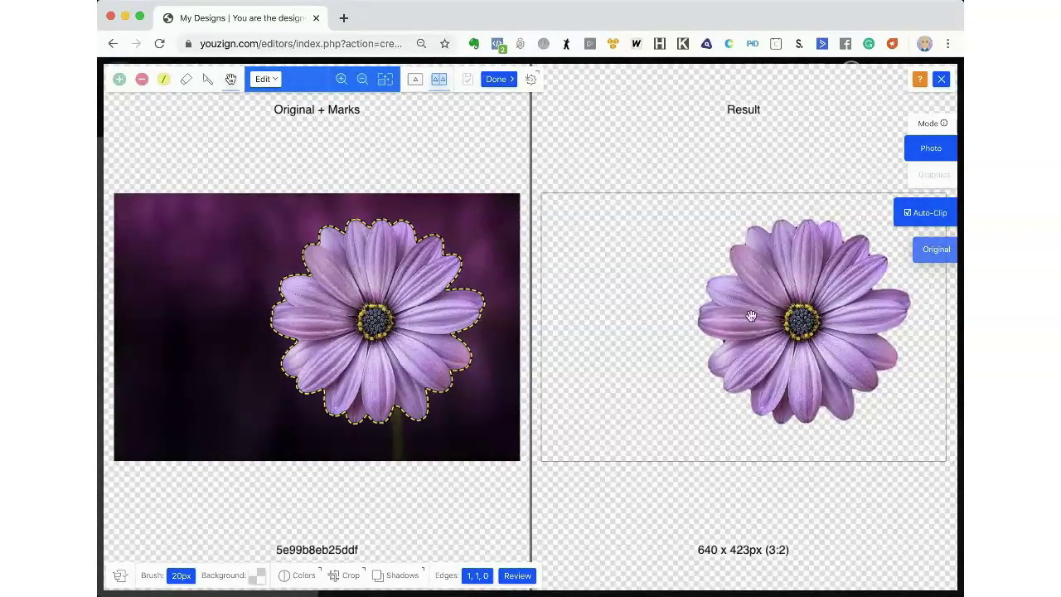
pyautogui.click(497, 80)
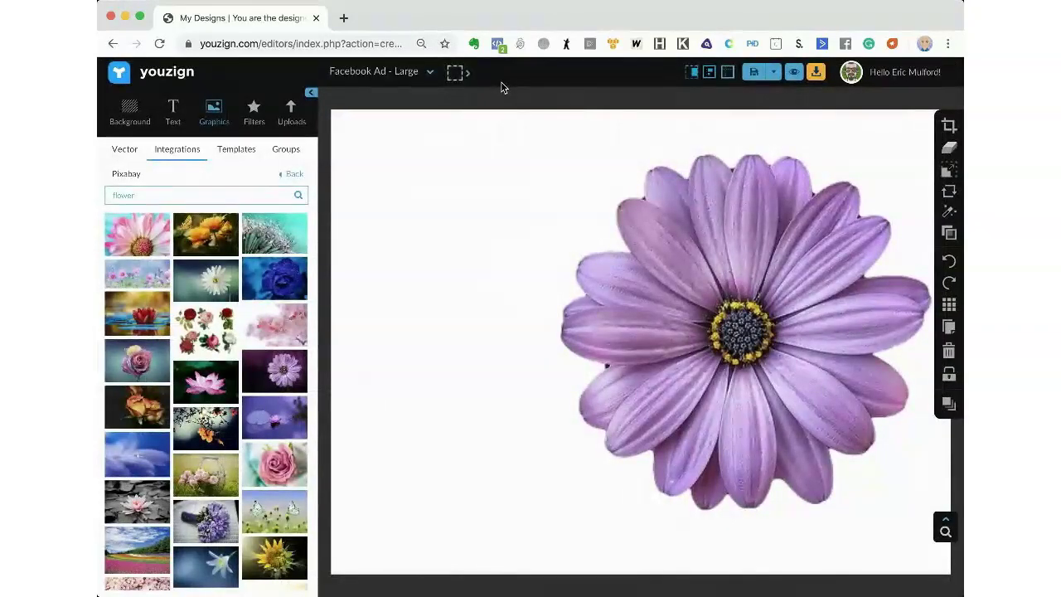
# - Add the purple daisy photo again over the cutout, enlarged to fill the canvas and shifted slightly to the left
pyautogui.click(262, 369)
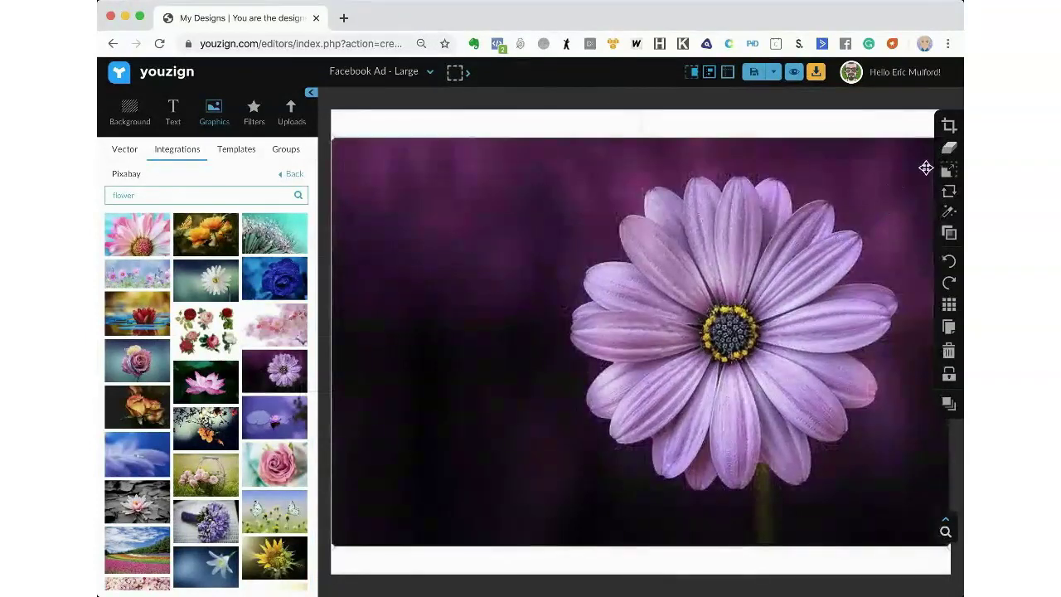
pyautogui.click(949, 169)
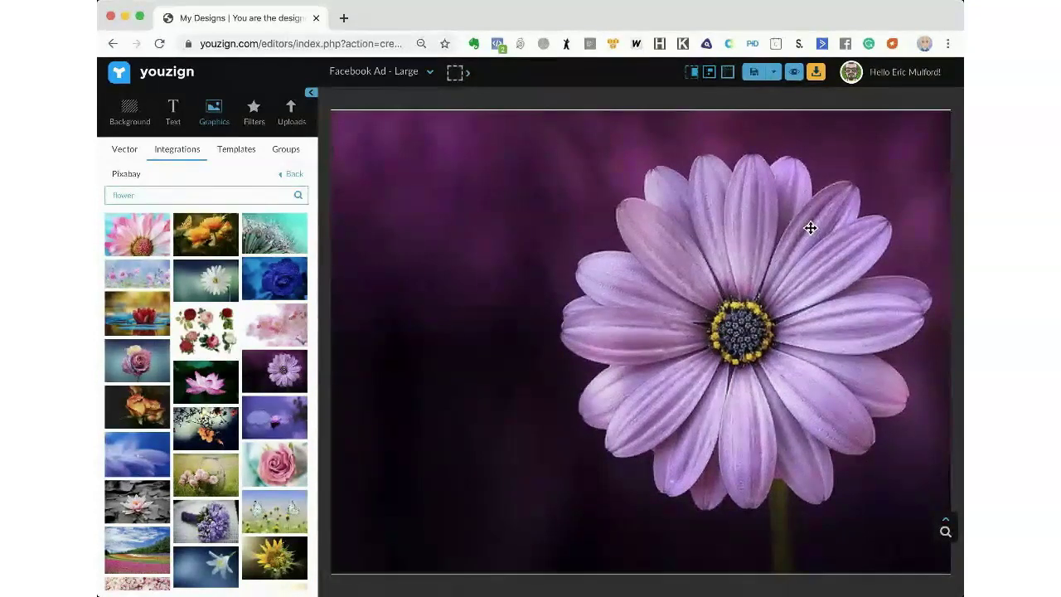
pyautogui.moveTo(775, 278); pyautogui.dragTo(740, 277)
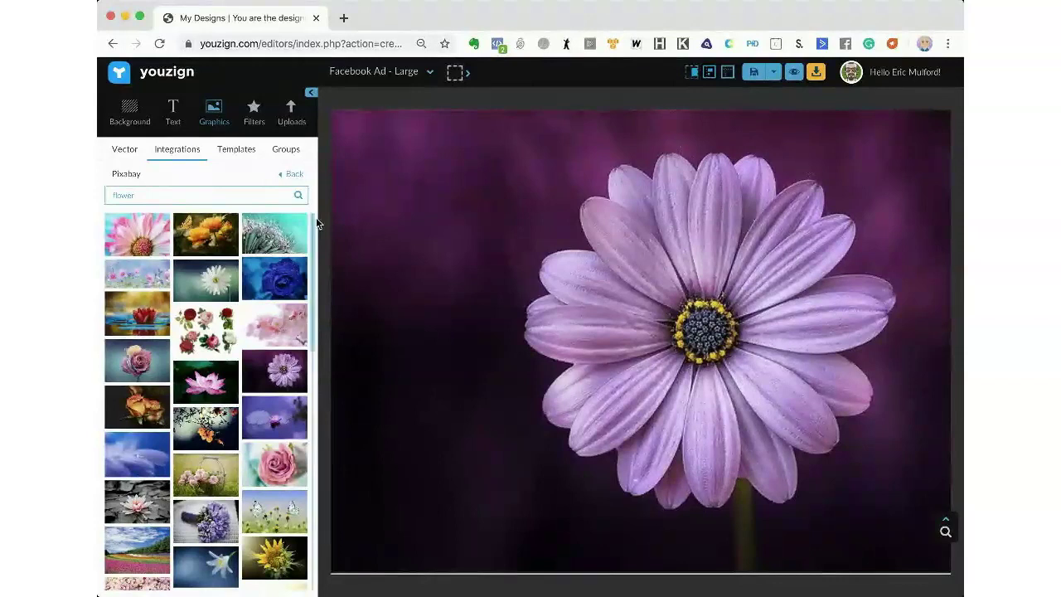
pyautogui.moveTo(218, 314)
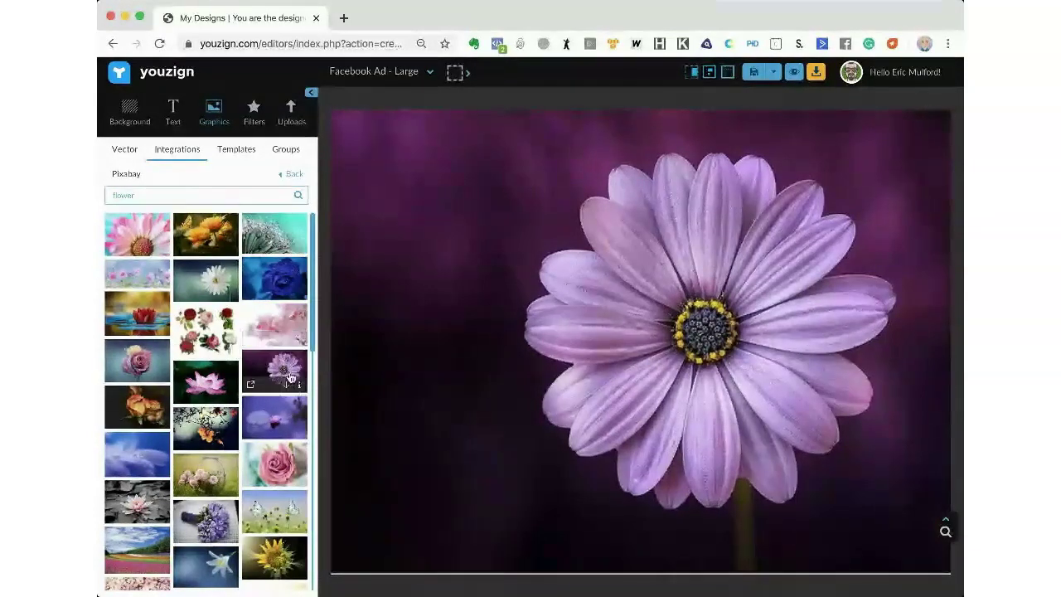
pyautogui.click(287, 365)
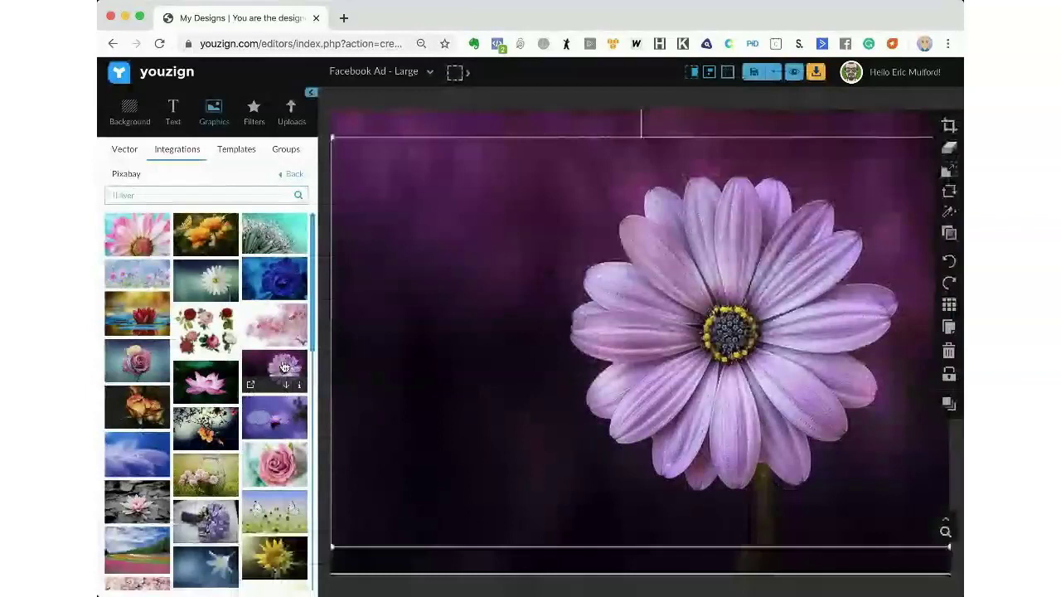
pyautogui.click(953, 355)
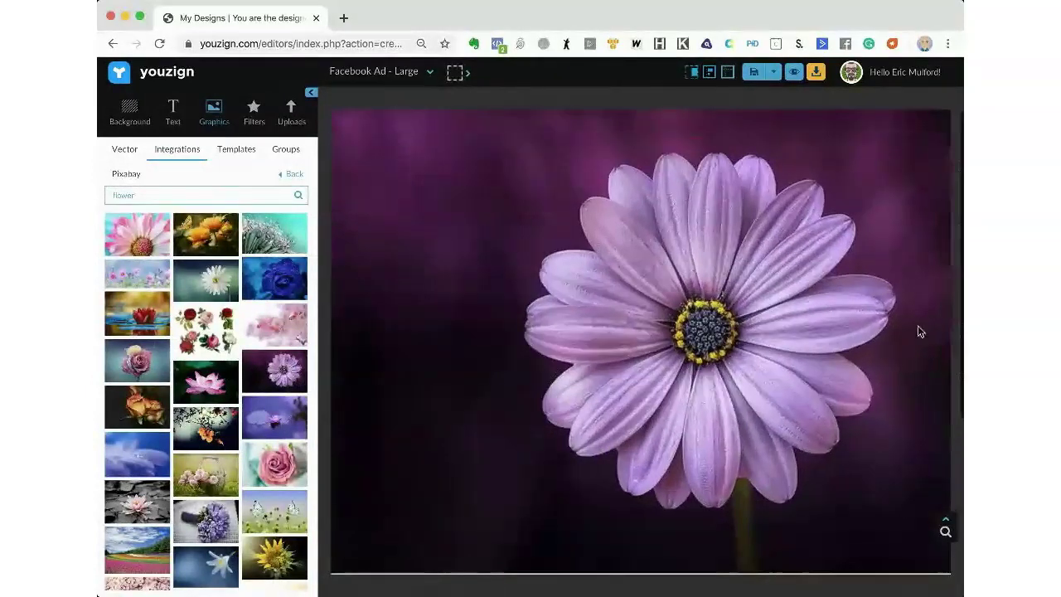
# - Cut the daisy out of its purple photo background with Auto-Clip and apply the result to the design
pyautogui.click(950, 146)
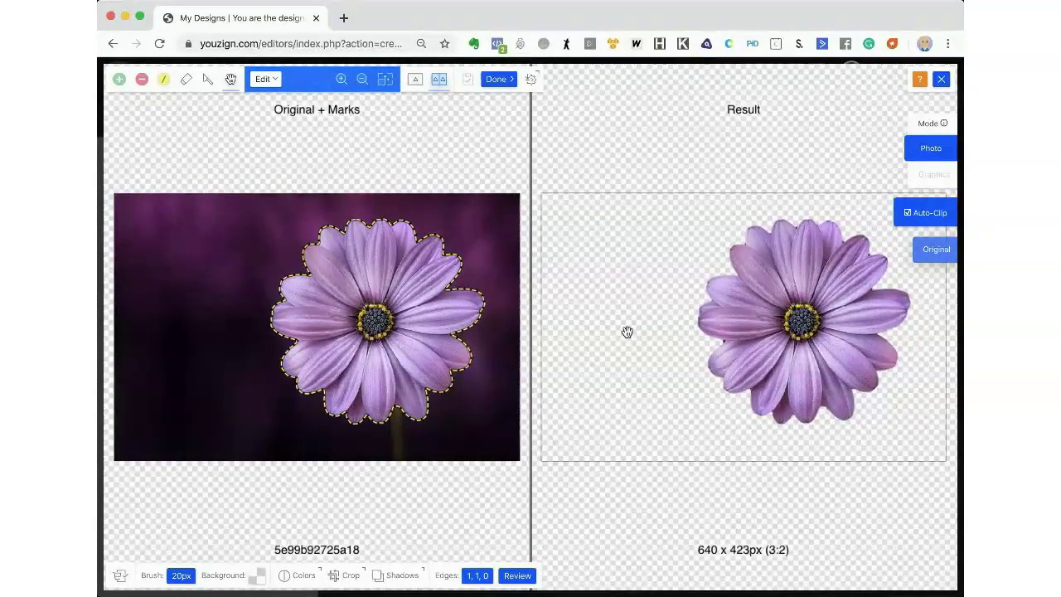
pyautogui.click(496, 80)
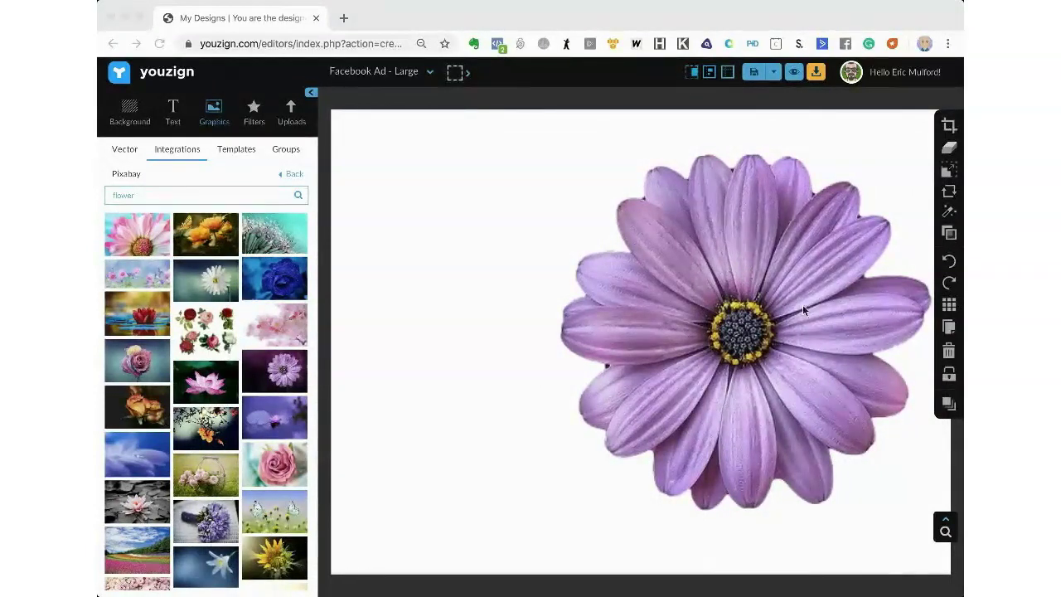
pyautogui.click(705, 290)
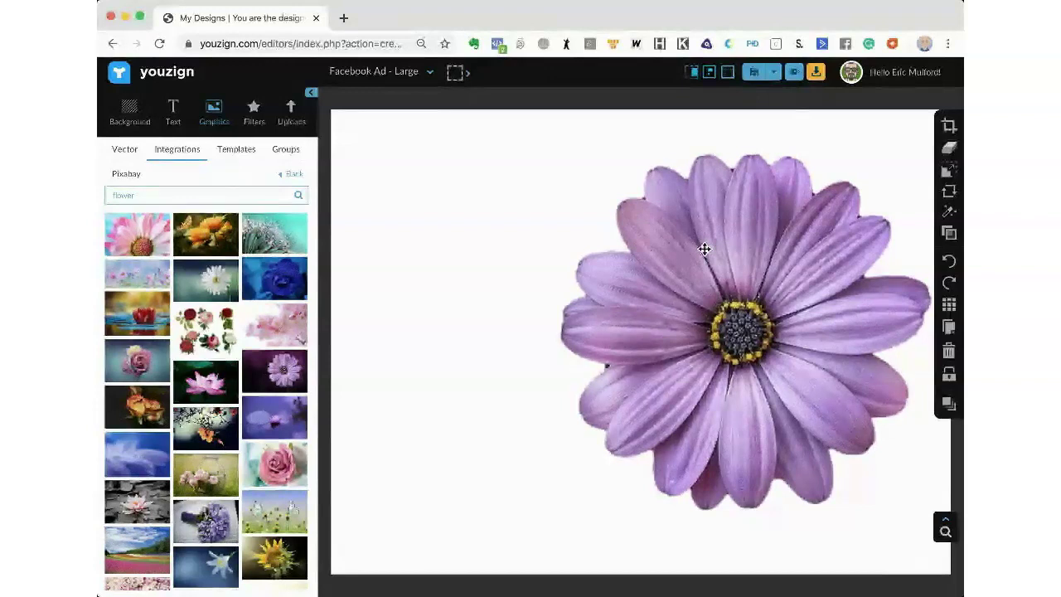
pyautogui.click(949, 125)
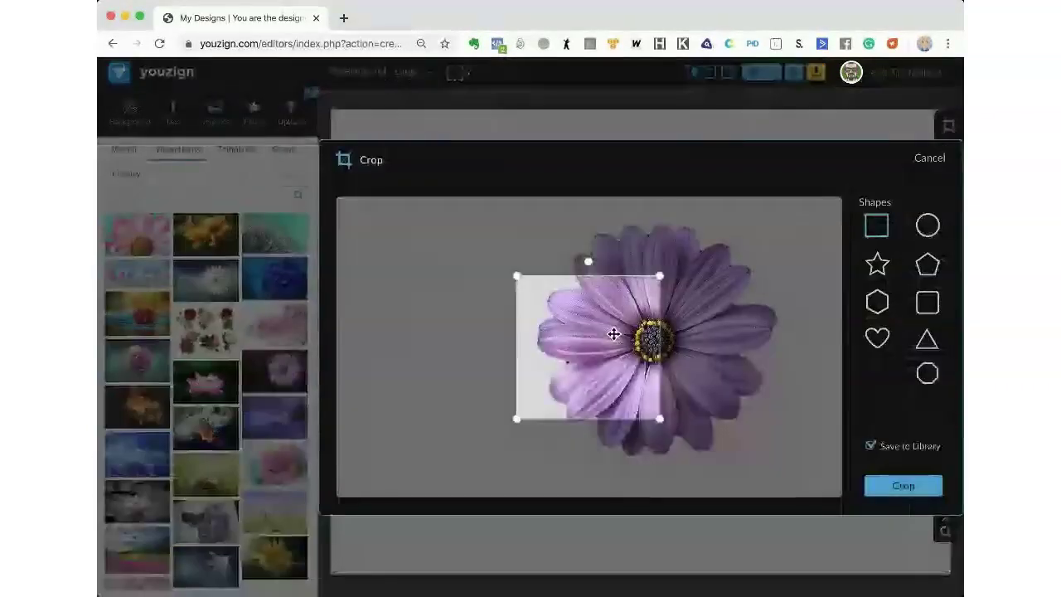
pyautogui.moveTo(611, 329); pyautogui.dragTo(614, 271)
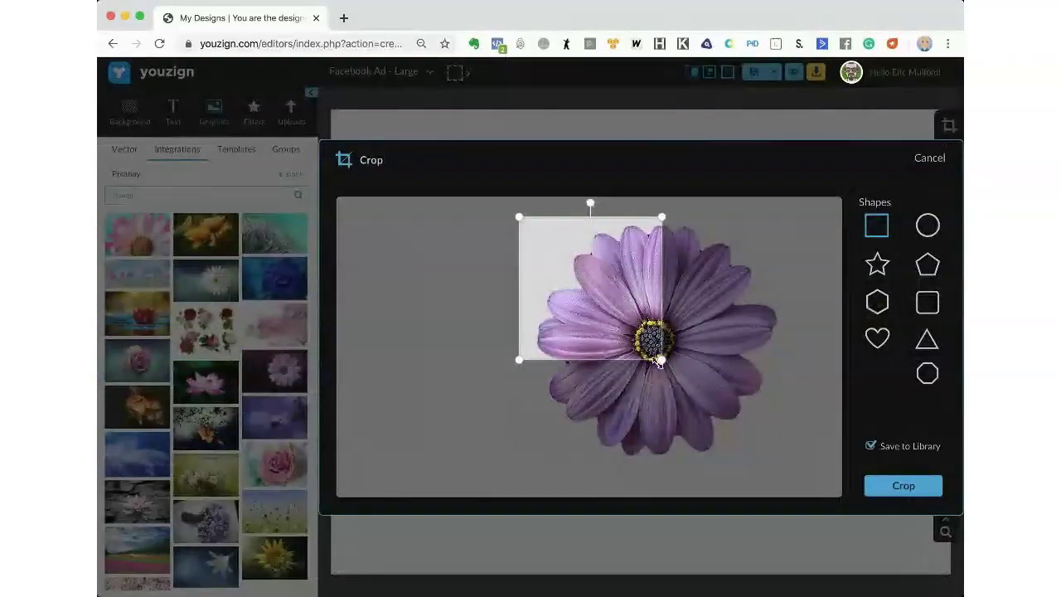
pyautogui.moveTo(661, 360); pyautogui.dragTo(815, 433)
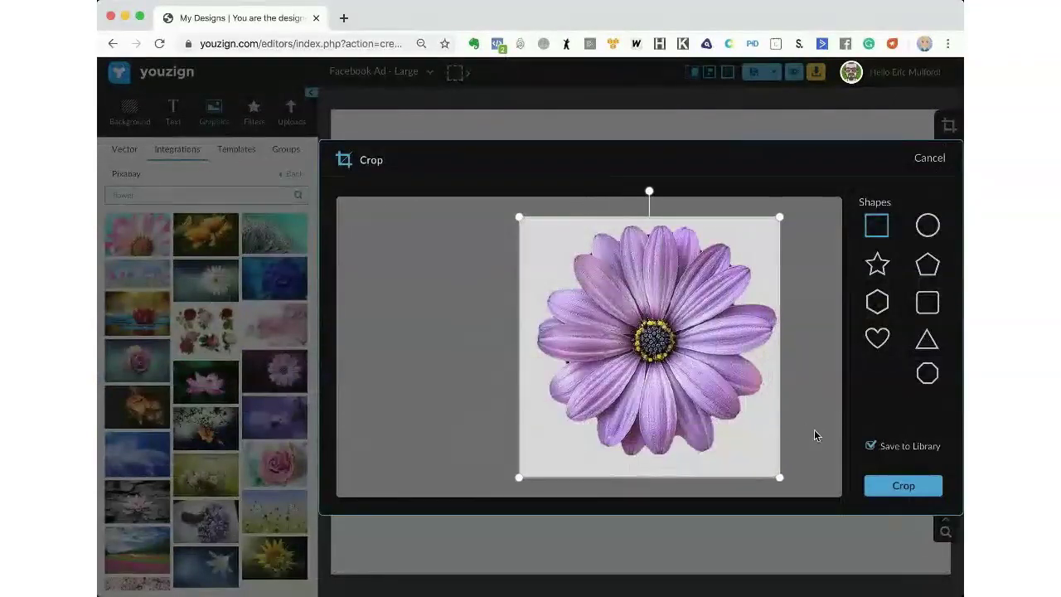
pyautogui.moveTo(652, 354); pyautogui.dragTo(655, 353)
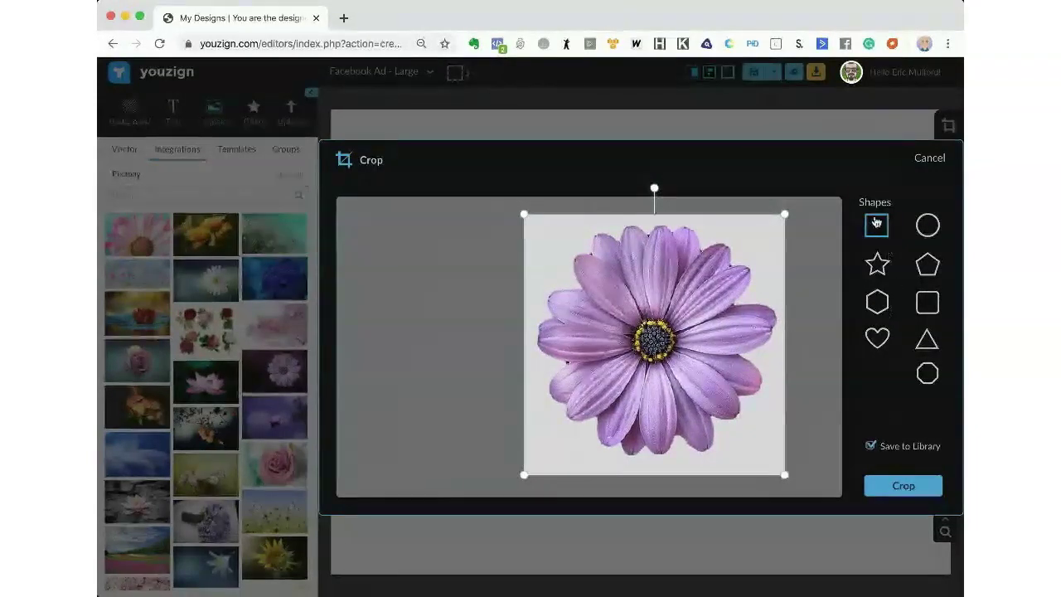
pyautogui.click(927, 158)
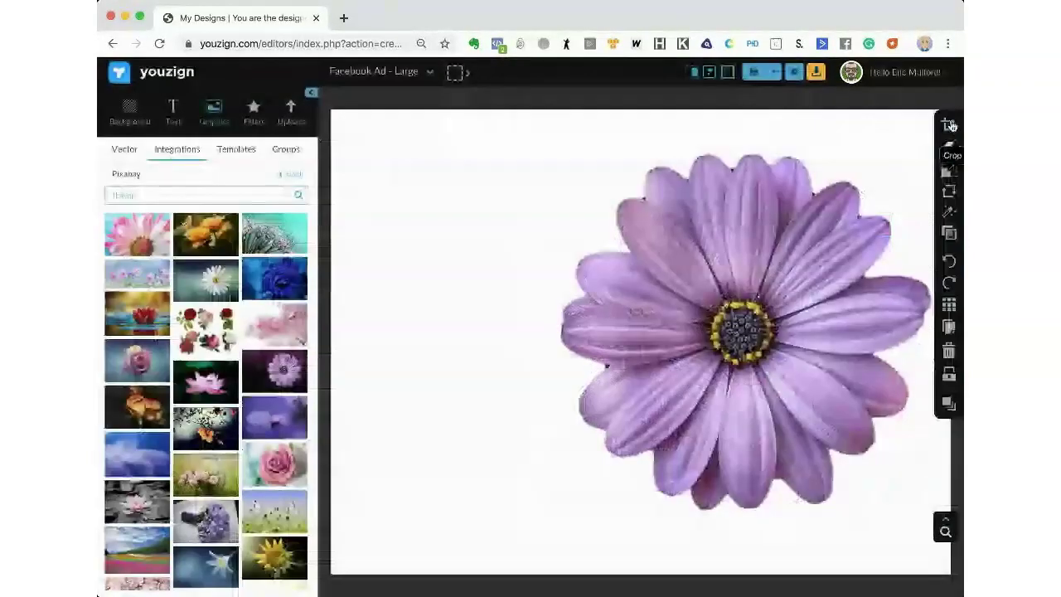
# - Crop the daisy cutout to a rectangle fitted closely around its petals, saving the result to the library
pyautogui.click(949, 125)
pyautogui.moveTo(608, 337); pyautogui.dragTo(622, 285)
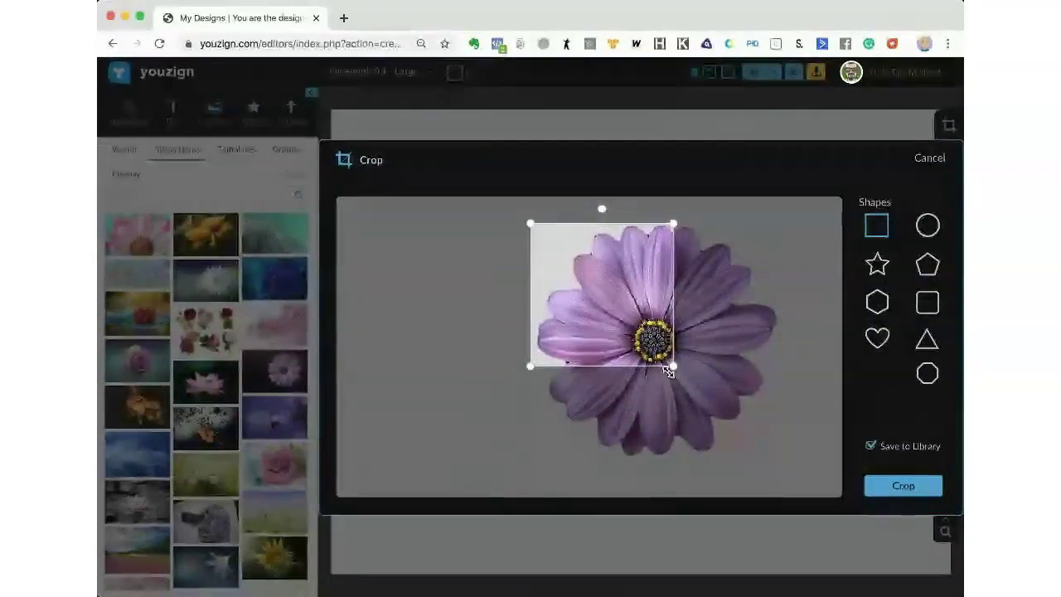
pyautogui.moveTo(669, 367); pyautogui.dragTo(788, 428)
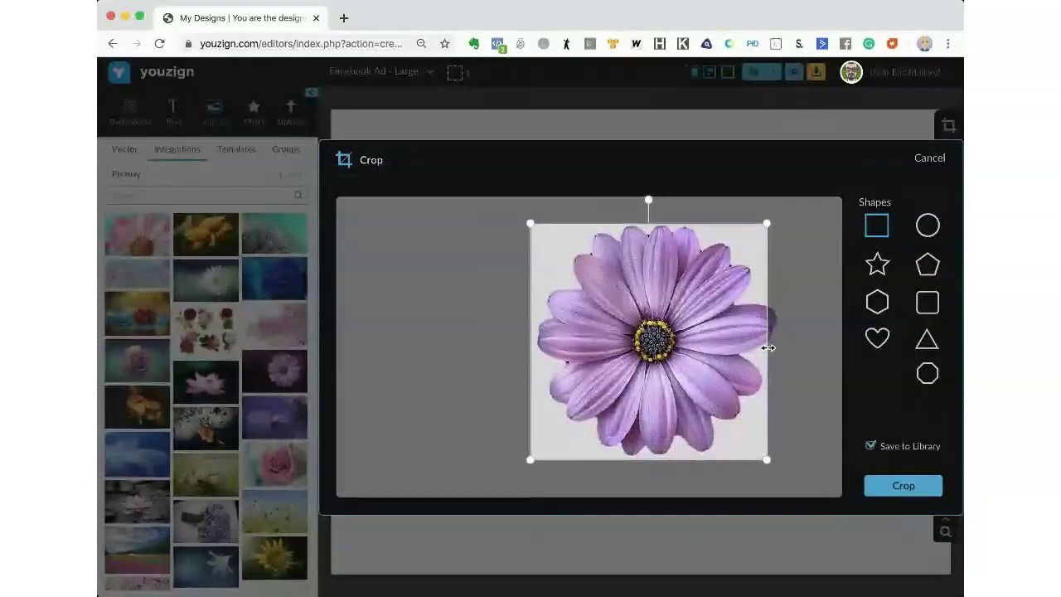
pyautogui.moveTo(768, 347); pyautogui.dragTo(781, 348)
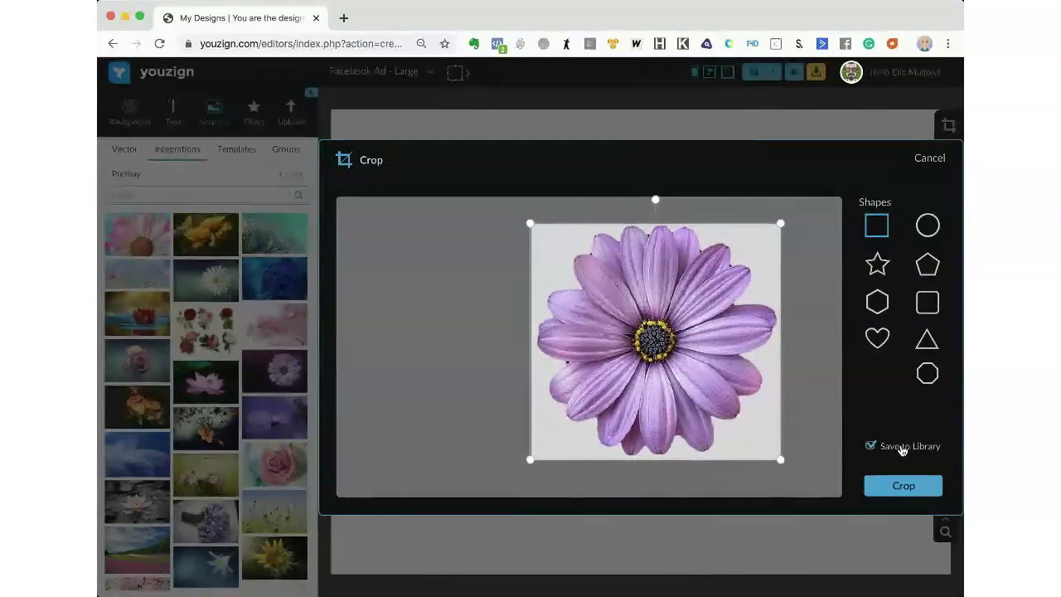
pyautogui.click(903, 485)
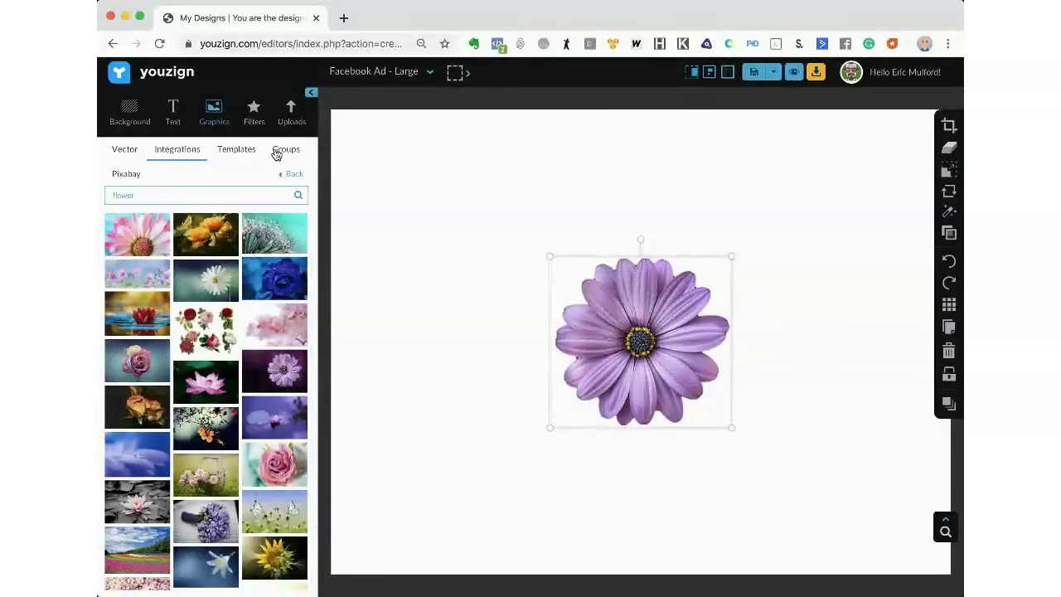
# - Check the uploaded images for the cropped daisy and delete the daisy from the canvas
pyautogui.click(291, 115)
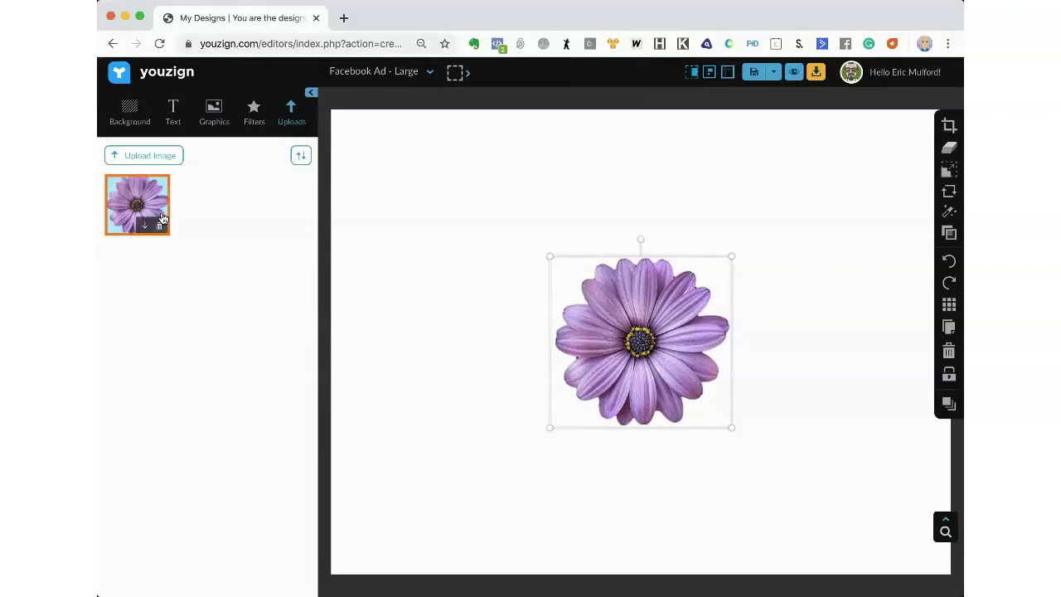
pyautogui.moveTo(143, 200)
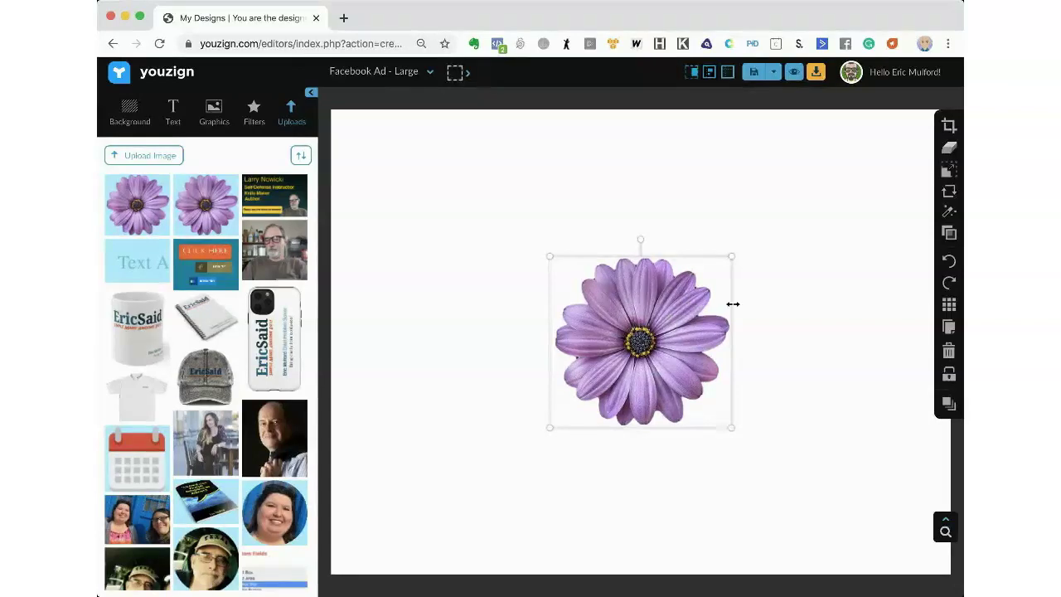
pyautogui.click(949, 233)
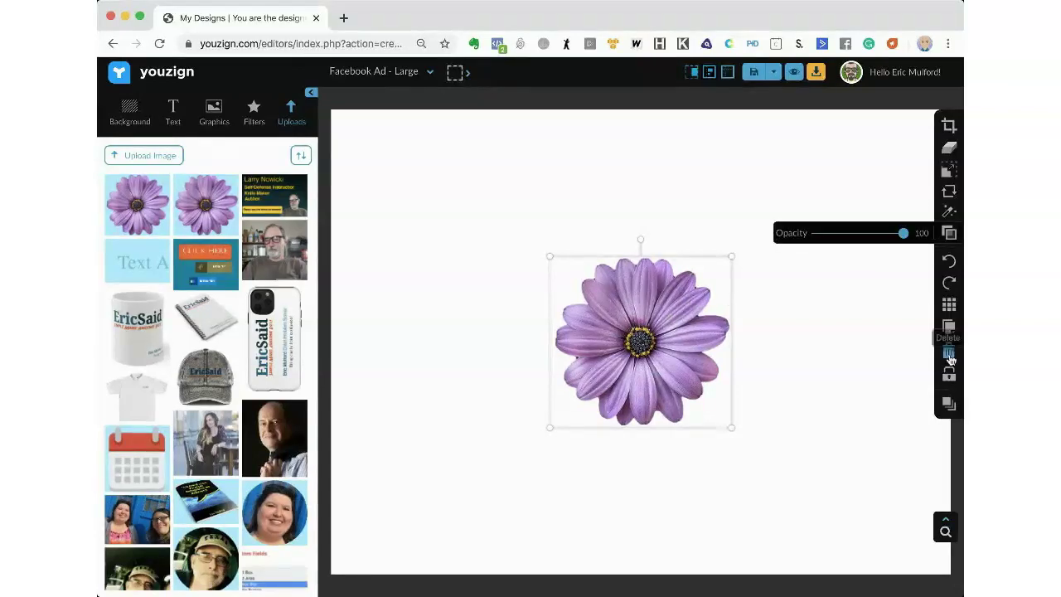
pyautogui.click(948, 350)
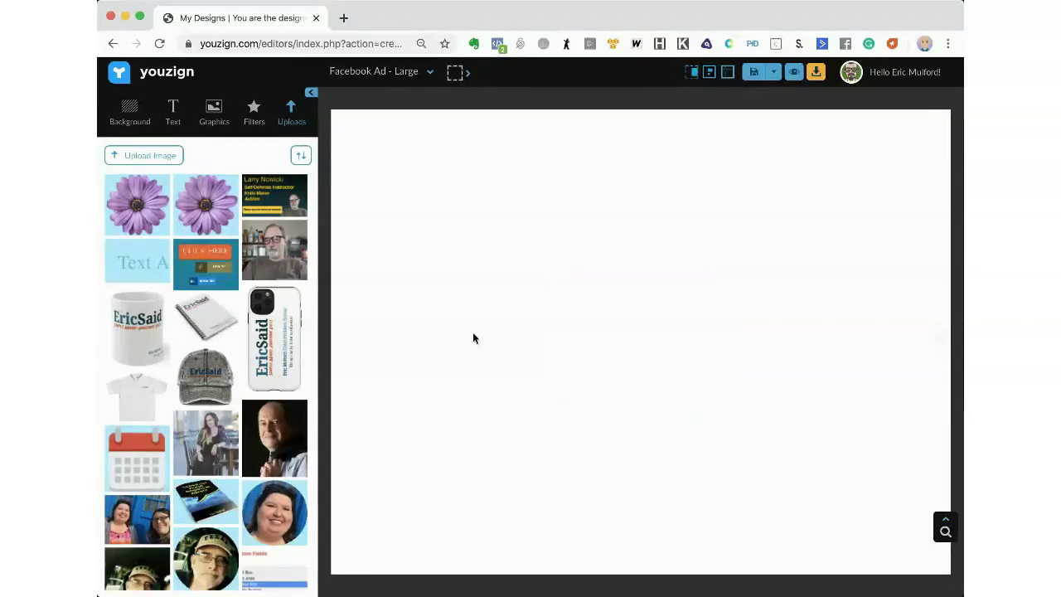
# - Add the original purple daisy photo from the Pixabay flower results and enlarge it to fill the canvas
pyautogui.click(207, 120)
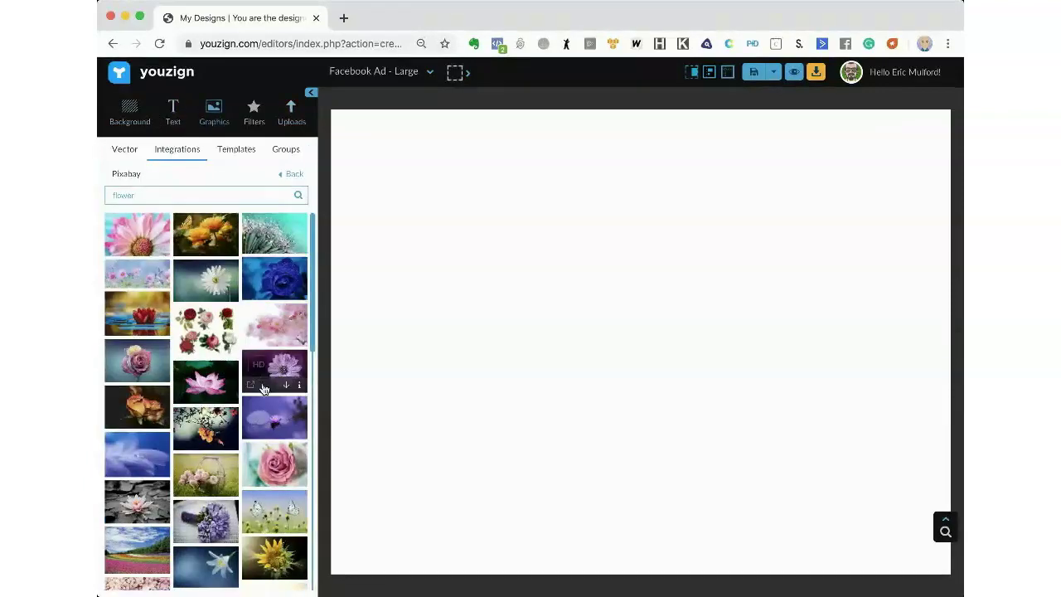
pyautogui.click(270, 367)
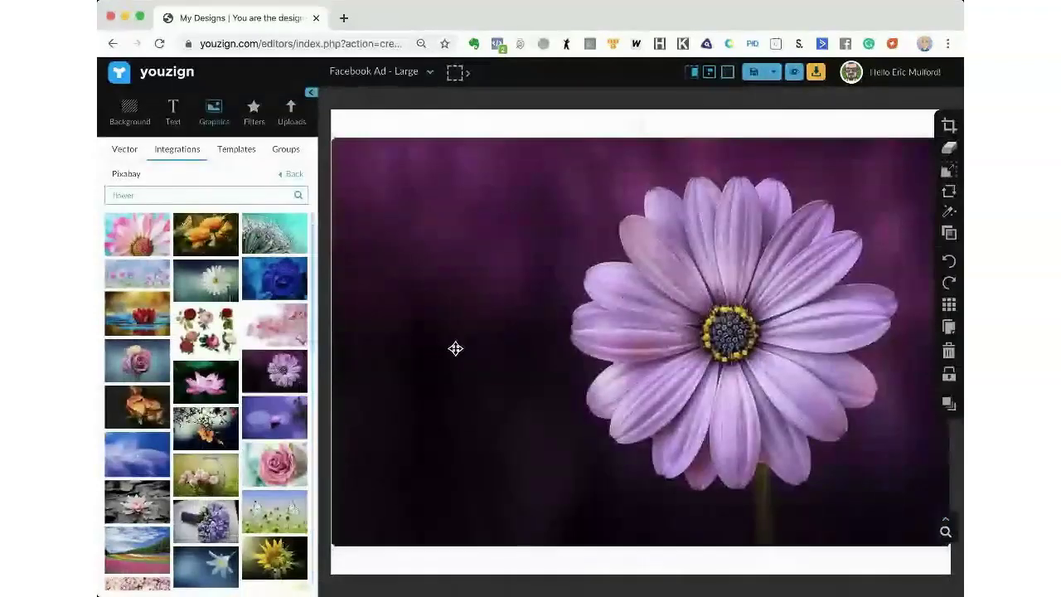
pyautogui.click(949, 170)
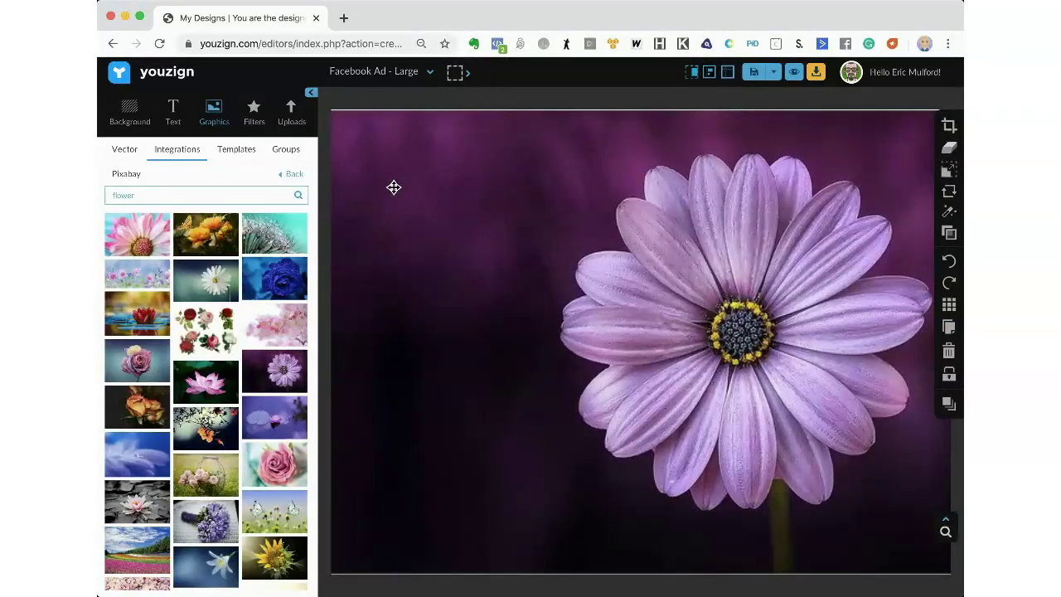
# - Apply the Grayscale filter to the full-canvas daisy photo
pyautogui.click(251, 112)
pyautogui.click(247, 198)
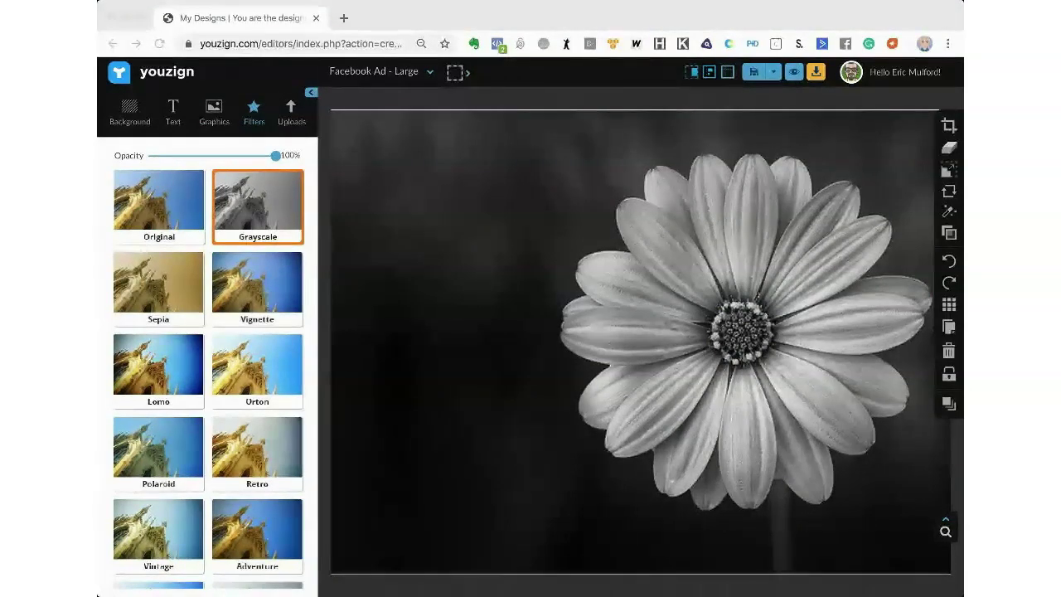
pyautogui.click(688, 300)
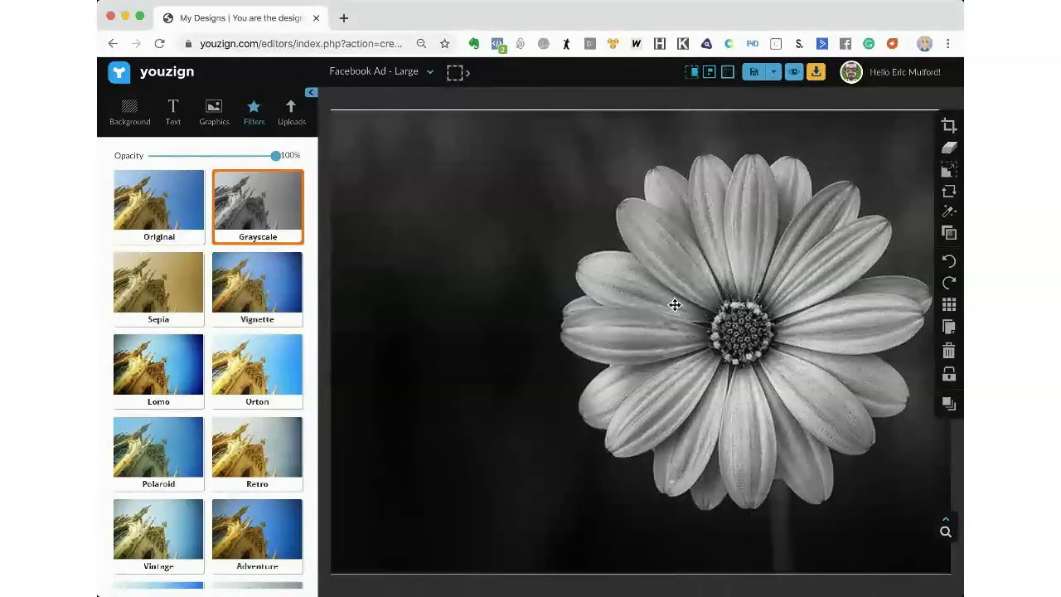
# - Add the cropped purple daisy from the uploads, enlarged and aligned exactly over the grayscale flower
pyautogui.click(292, 117)
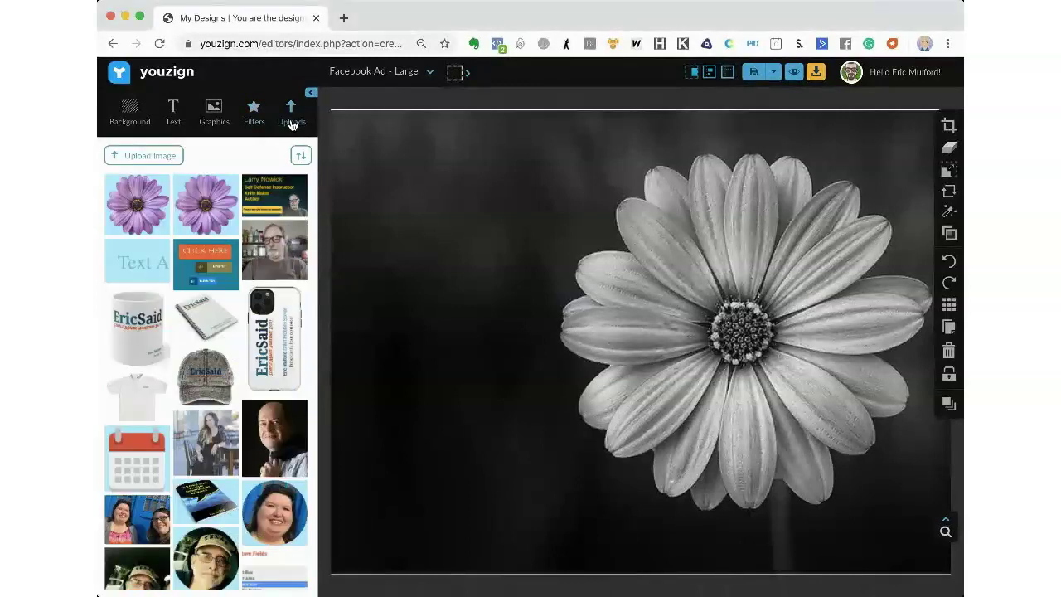
pyautogui.click(137, 203)
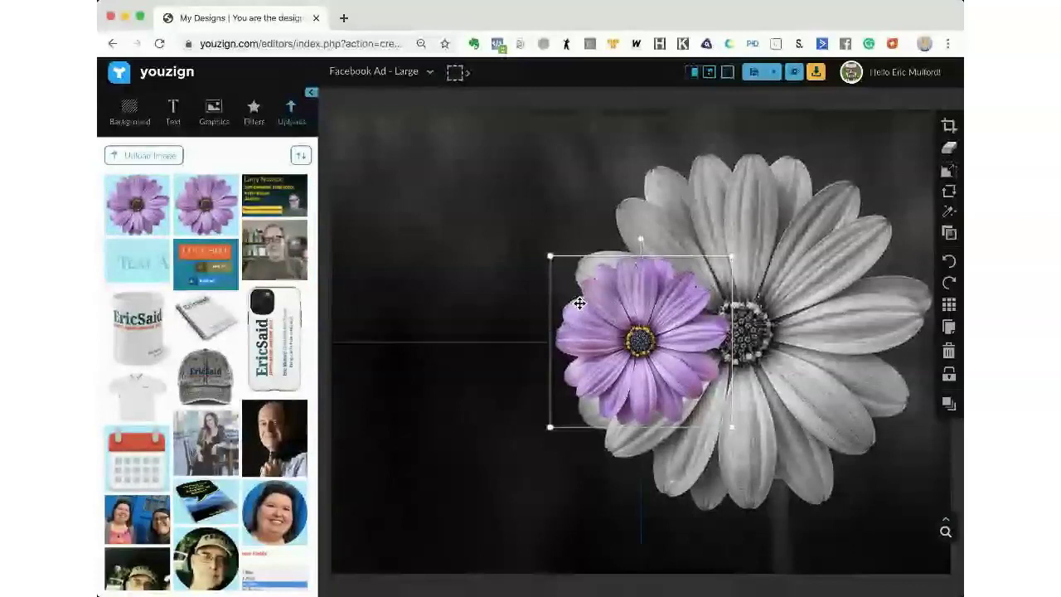
pyautogui.moveTo(575, 301); pyautogui.dragTo(556, 266)
pyautogui.moveTo(712, 389); pyautogui.dragTo(939, 504)
pyautogui.moveTo(784, 337); pyautogui.dragTo(790, 261)
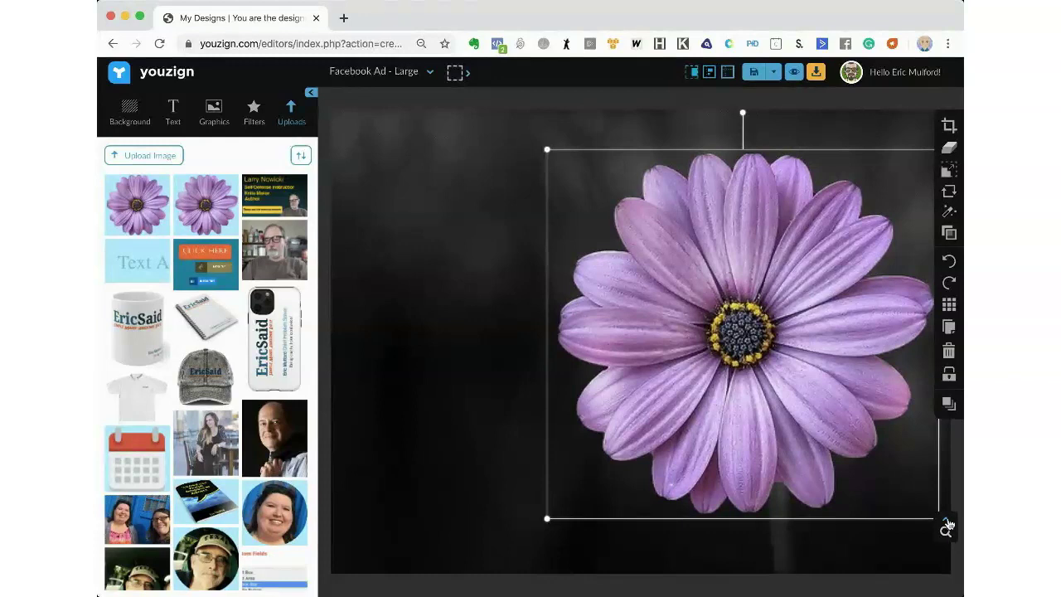
pyautogui.moveTo(546, 519); pyautogui.dragTo(546, 520)
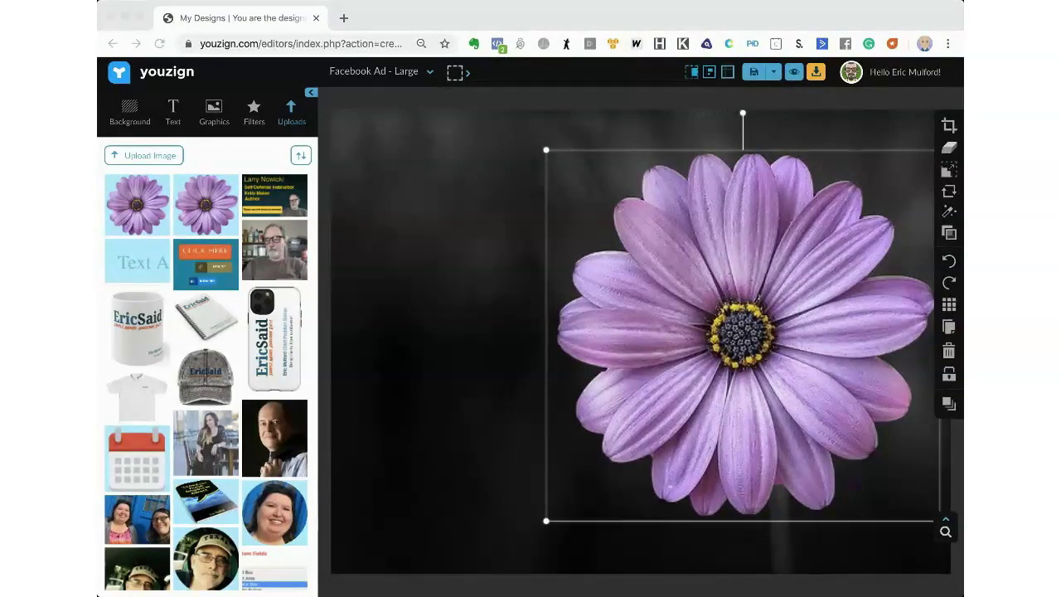
# - Set the opacity of the grayscale background photo to 81
pyautogui.click(486, 286)
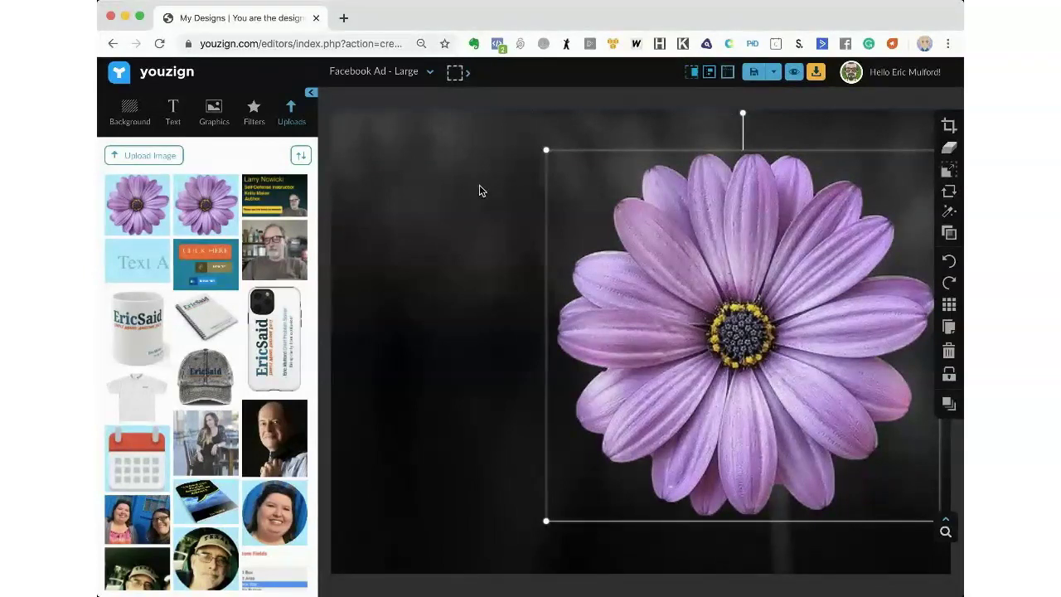
pyautogui.click(949, 233)
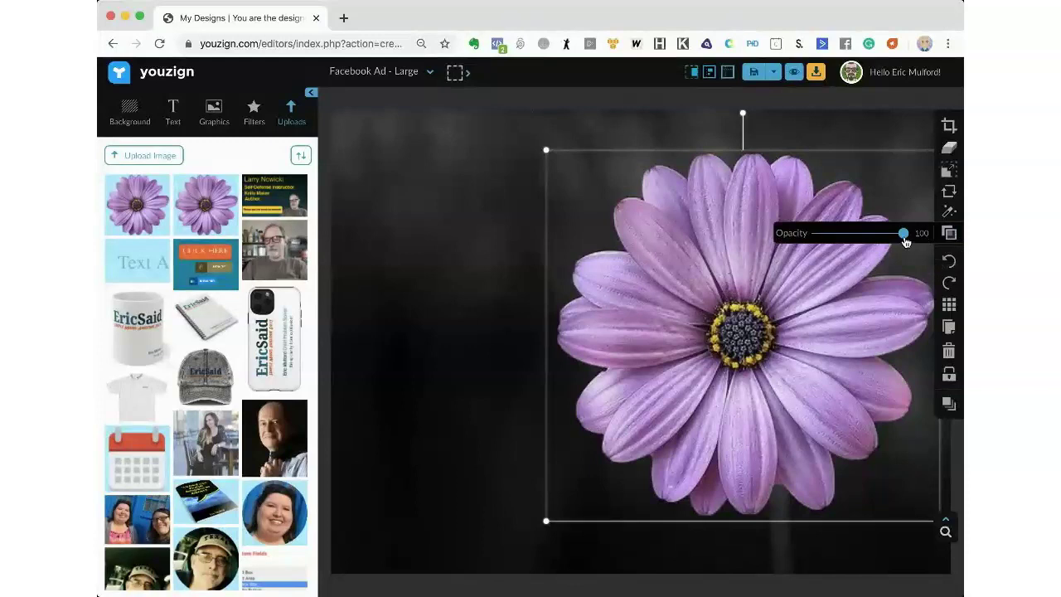
pyautogui.moveTo(905, 239)
pyautogui.mouseDown()
pyautogui.moveTo(873, 235)
pyautogui.moveTo(905, 233)
pyautogui.mouseUp()
pyautogui.click(429, 171)
pyautogui.click(949, 235)
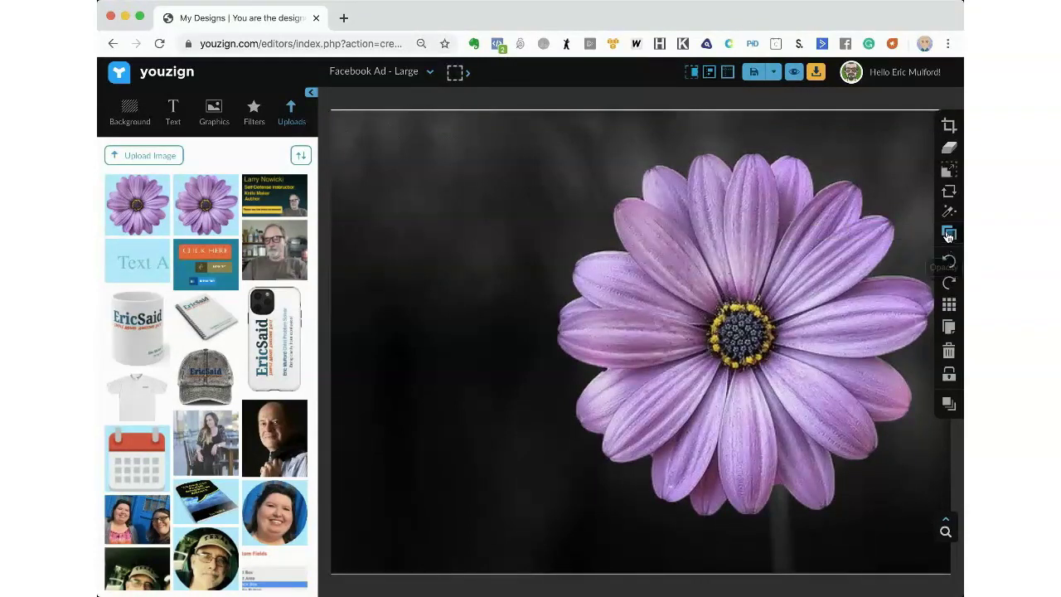
pyautogui.click(949, 235)
pyautogui.moveTo(902, 236); pyautogui.dragTo(886, 238)
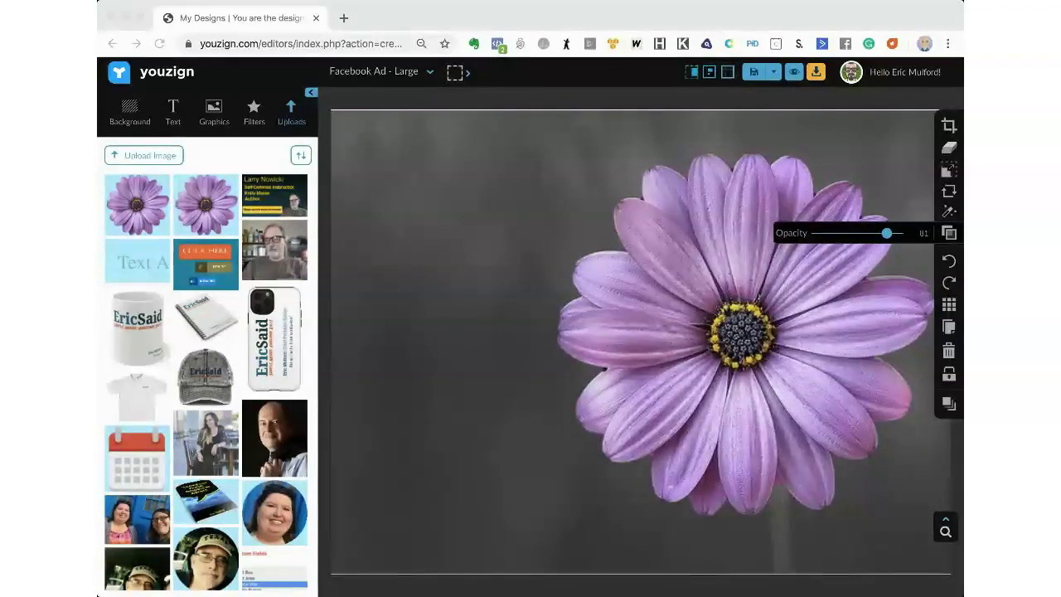
pyautogui.click(748, 344)
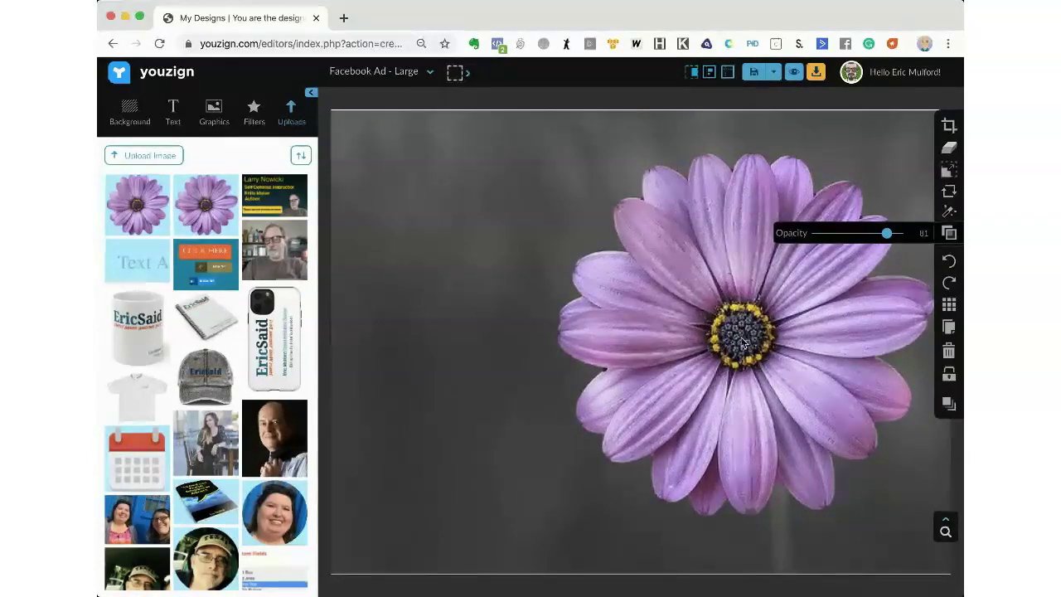
pyautogui.click(950, 150)
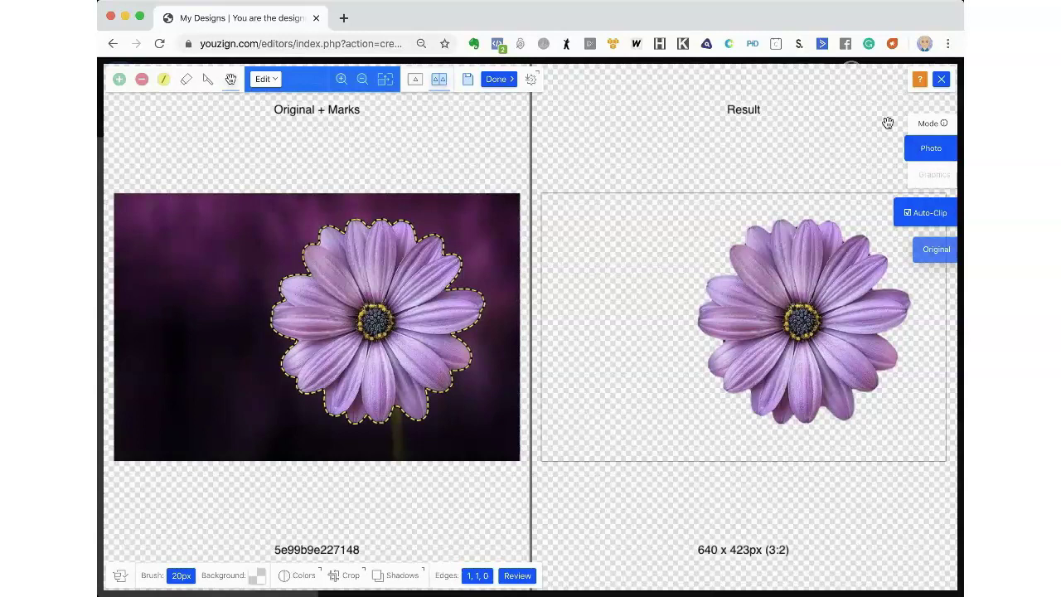
pyautogui.click(941, 79)
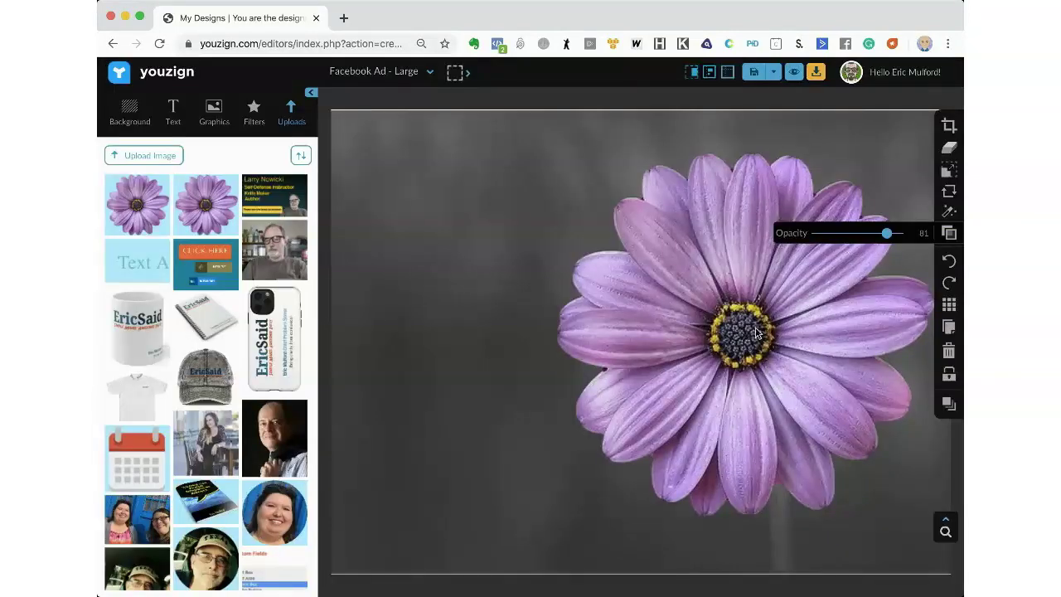
# - Add a solid circle from the vector Shapes collection to the canvas
pyautogui.click(756, 333)
pyautogui.click(214, 109)
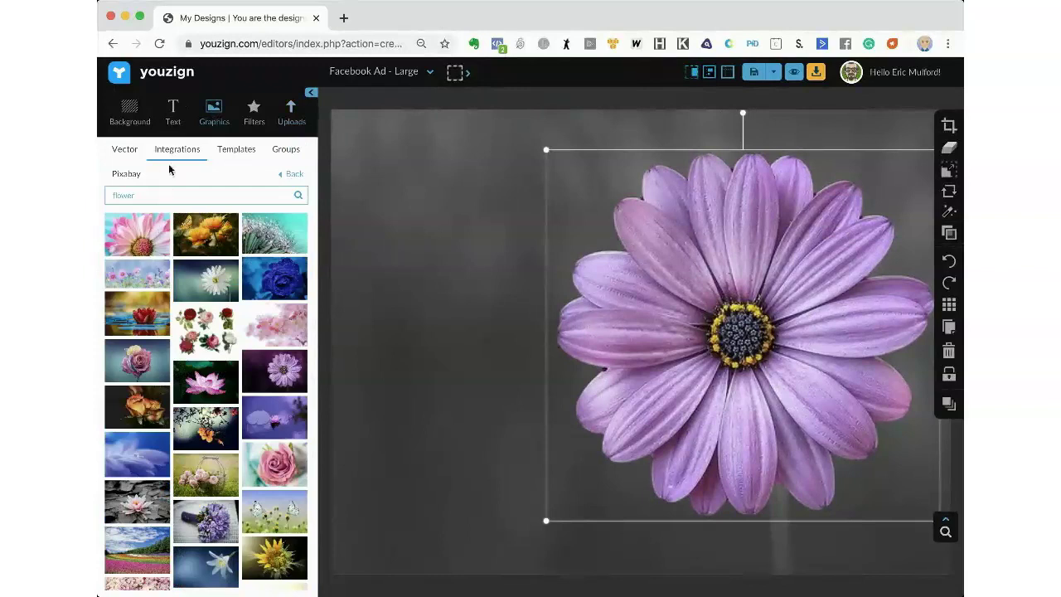
pyautogui.click(128, 151)
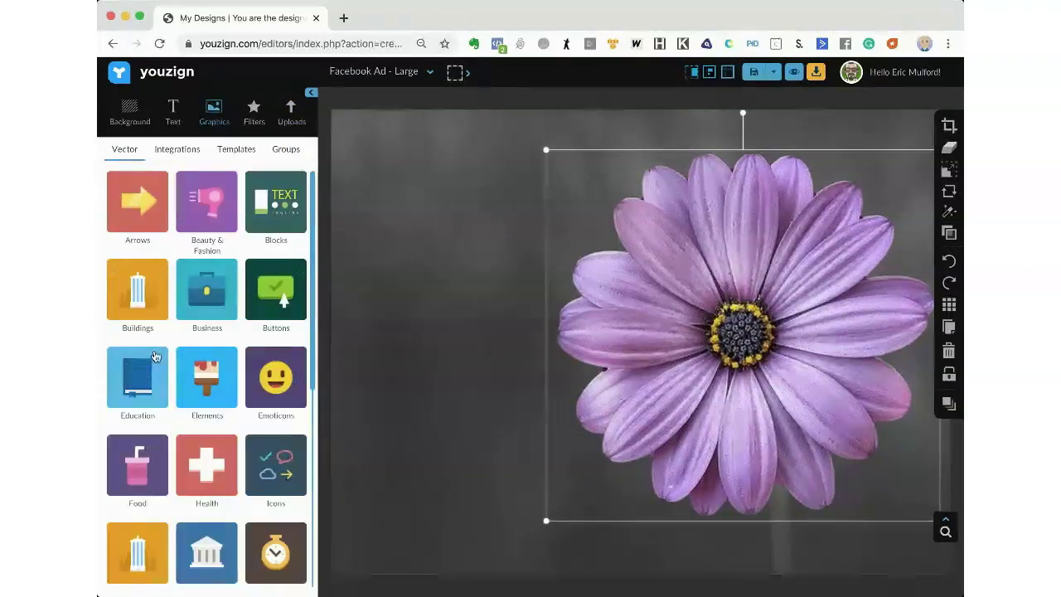
pyautogui.scroll(-5, 153, 357)
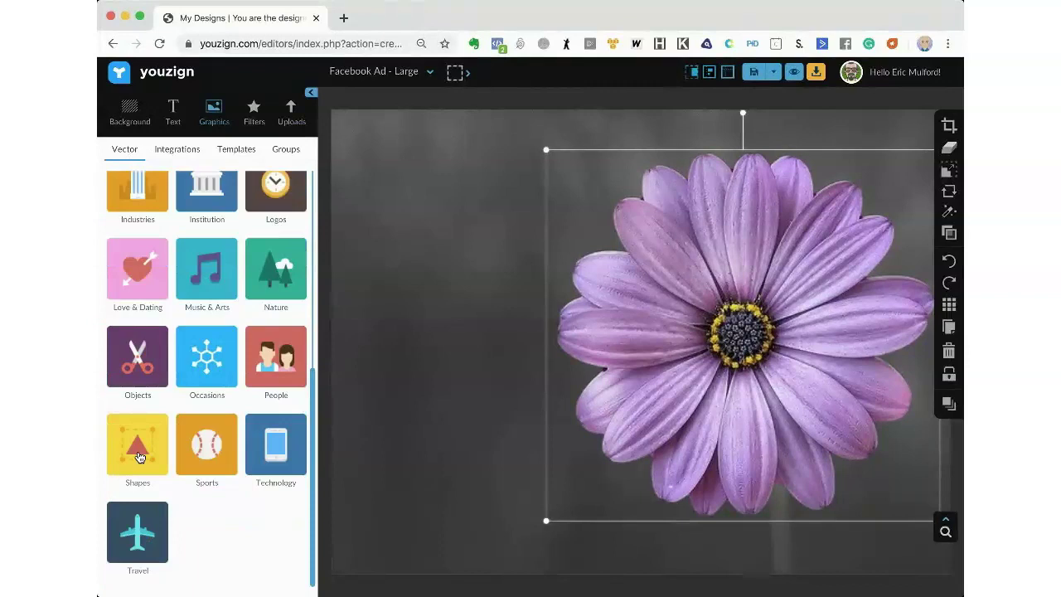
pyautogui.click(139, 456)
pyautogui.click(148, 211)
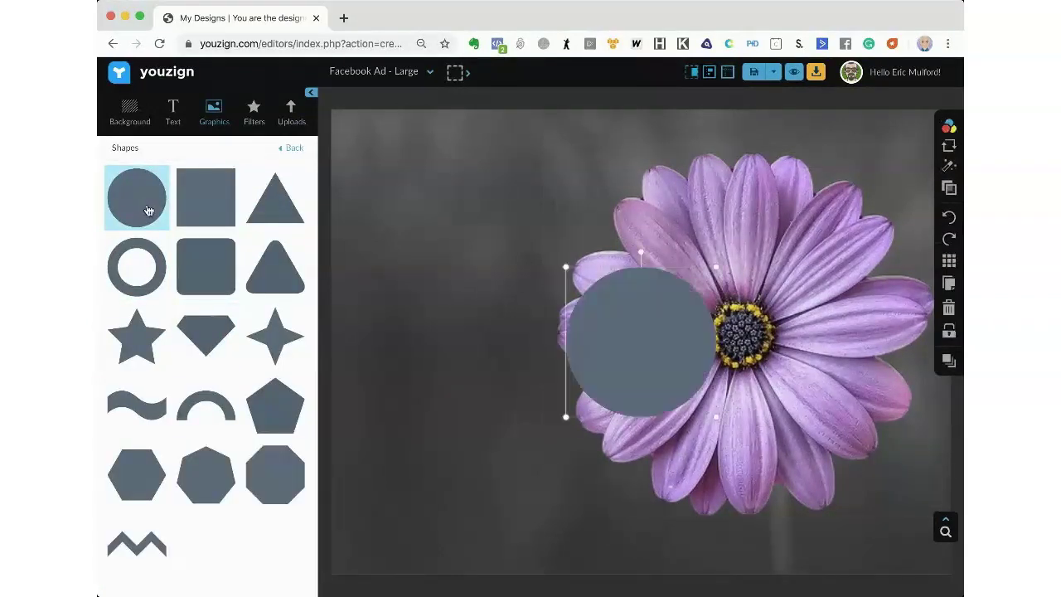
# - Shrink the circle and position it to exactly cover the daisy's yellow-ringed centre
pyautogui.moveTo(565, 267); pyautogui.dragTo(639, 334)
pyautogui.moveTo(694, 376); pyautogui.dragTo(755, 336)
pyautogui.moveTo(778, 374); pyautogui.dragTo(775, 372)
pyautogui.moveTo(740, 325); pyautogui.dragTo(741, 326)
pyautogui.moveTo(780, 369); pyautogui.dragTo(772, 367)
pyautogui.moveTo(741, 329); pyautogui.dragTo(747, 334)
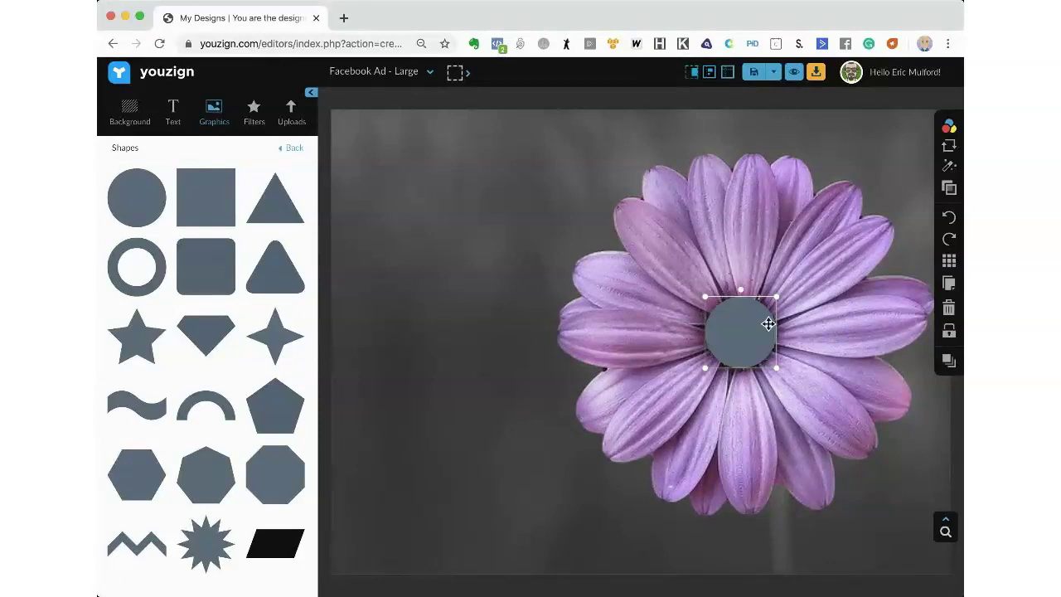
# - Add the photo of the boy in the red Chiefs shirt against a blue background from the uploads to the canvas
pyautogui.click(758, 221)
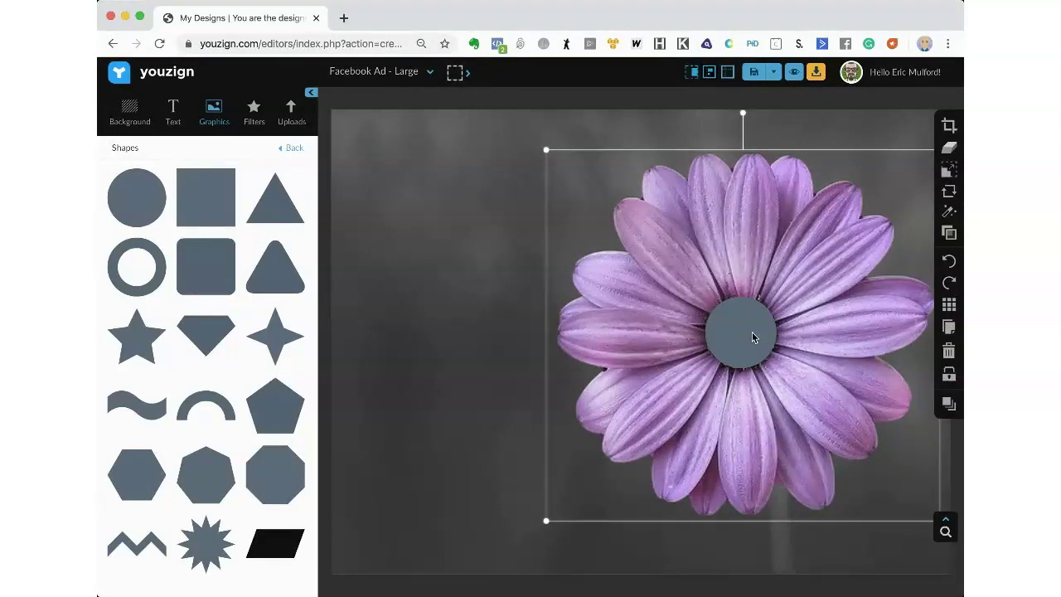
pyautogui.click(291, 121)
pyautogui.scroll(-5, 201, 305)
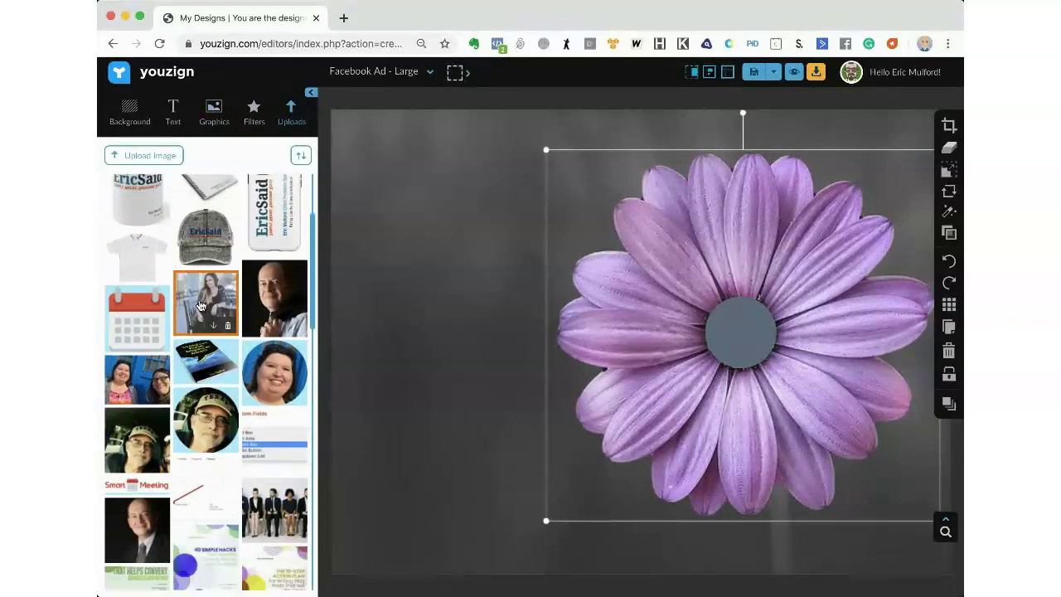
pyautogui.scroll(-5, 199, 305)
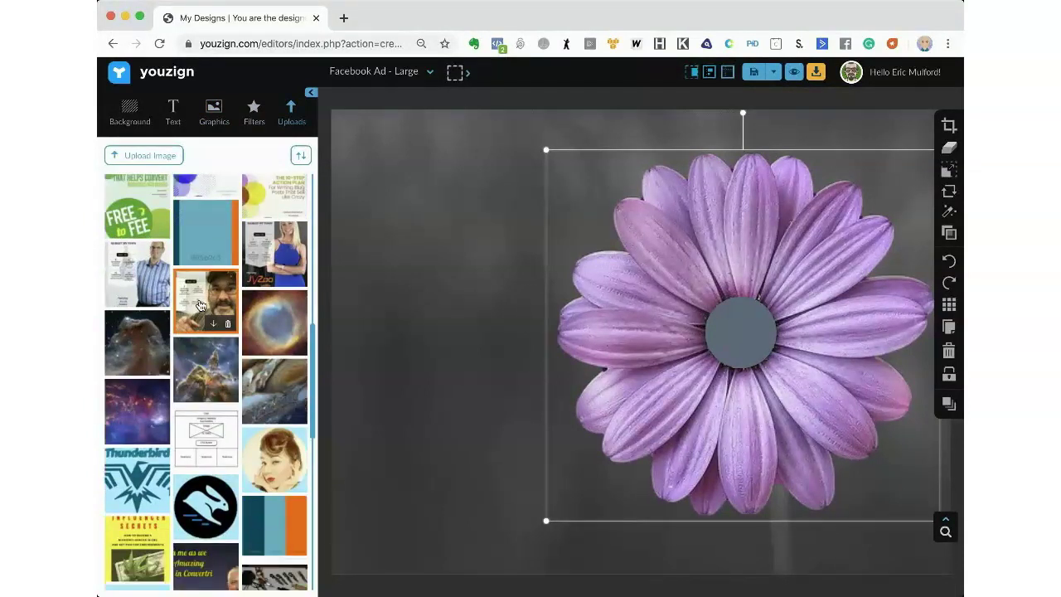
pyautogui.scroll(-5, 200, 306)
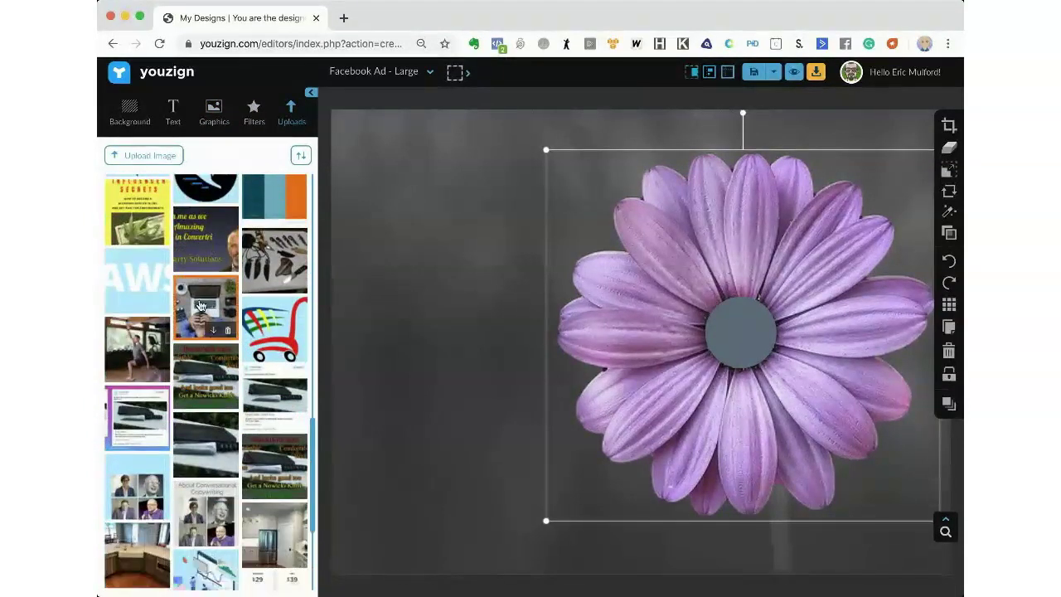
pyautogui.scroll(-5, 200, 306)
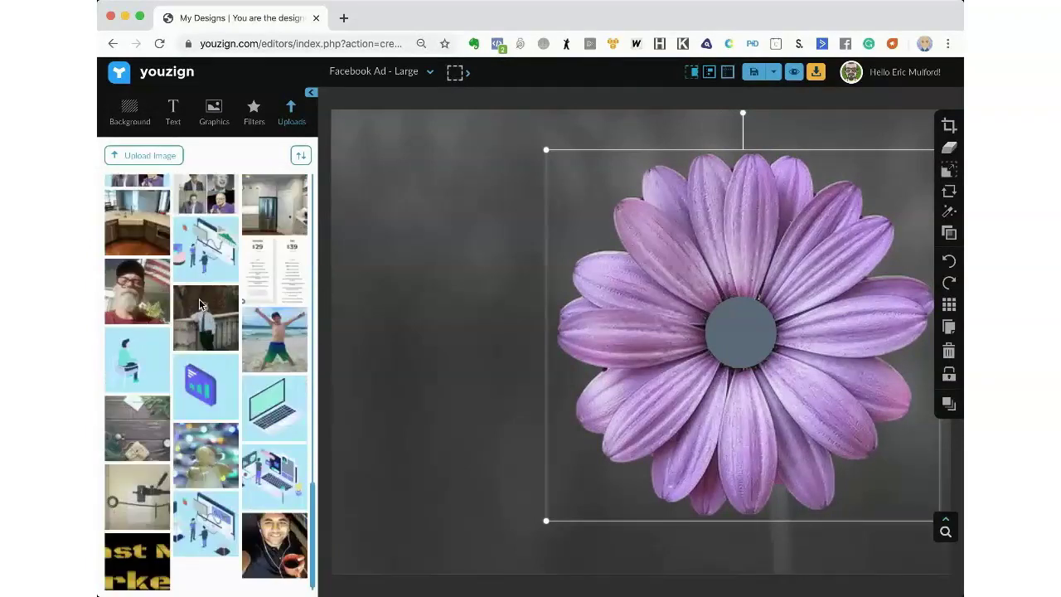
pyautogui.scroll(-5, 199, 306)
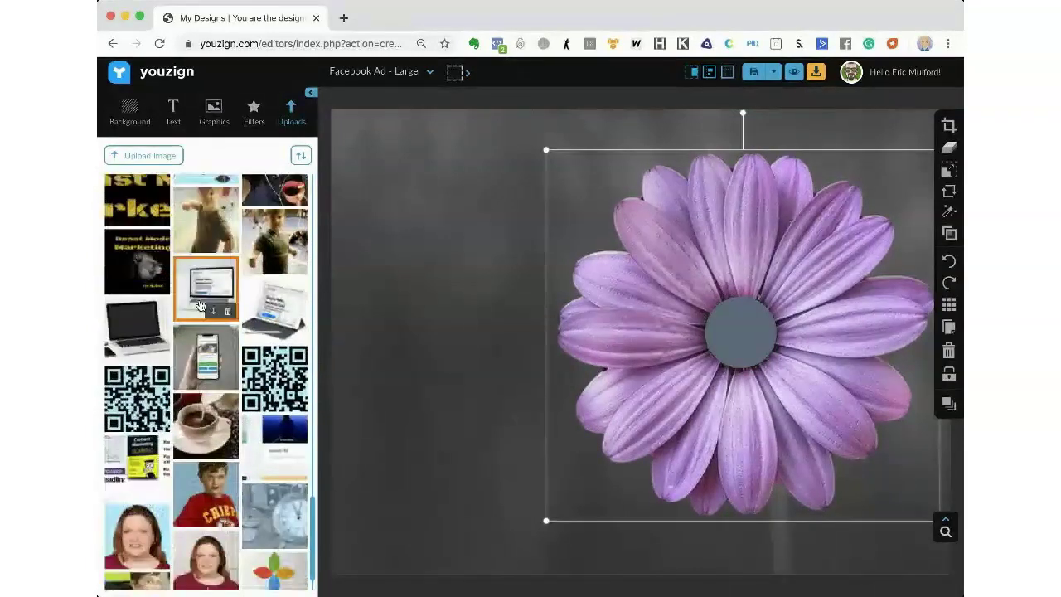
pyautogui.scroll(-3, 199, 306)
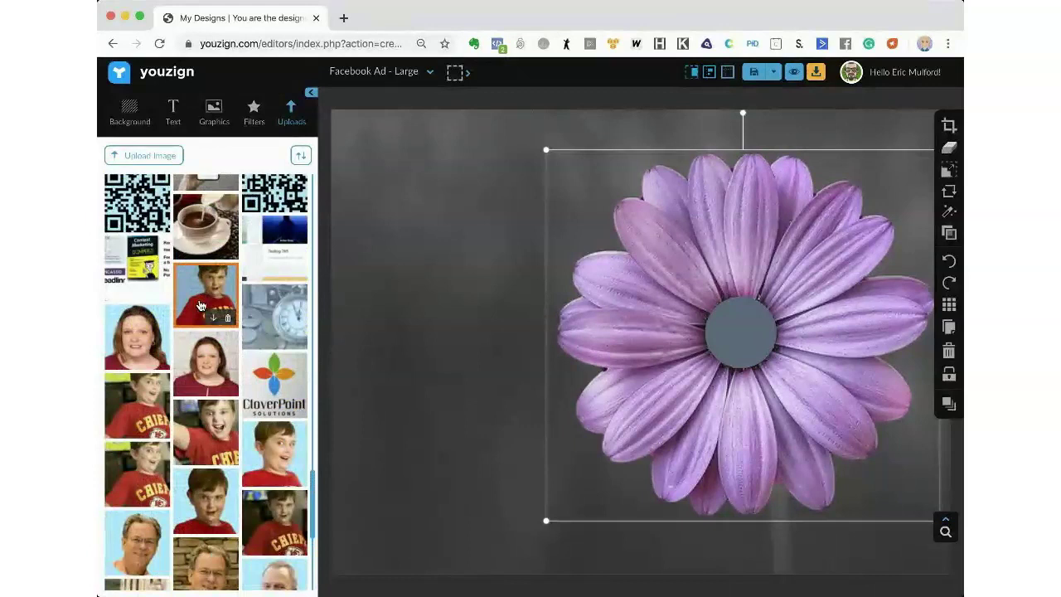
pyautogui.click(200, 306)
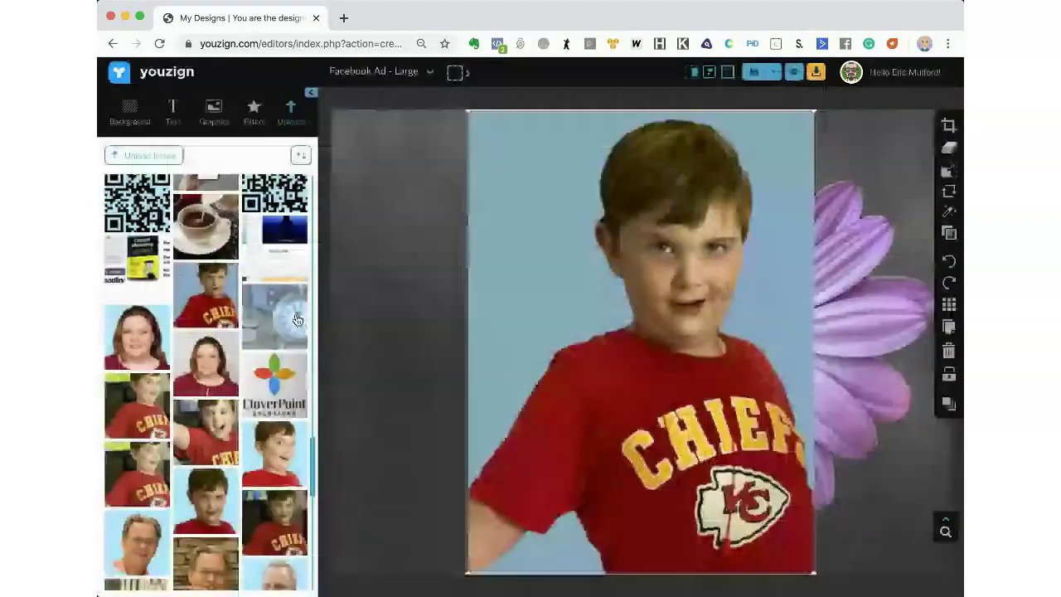
# - Crop the boy's photo with a circle shape enlarged around his head, saving the crop to the library
pyautogui.click(947, 125)
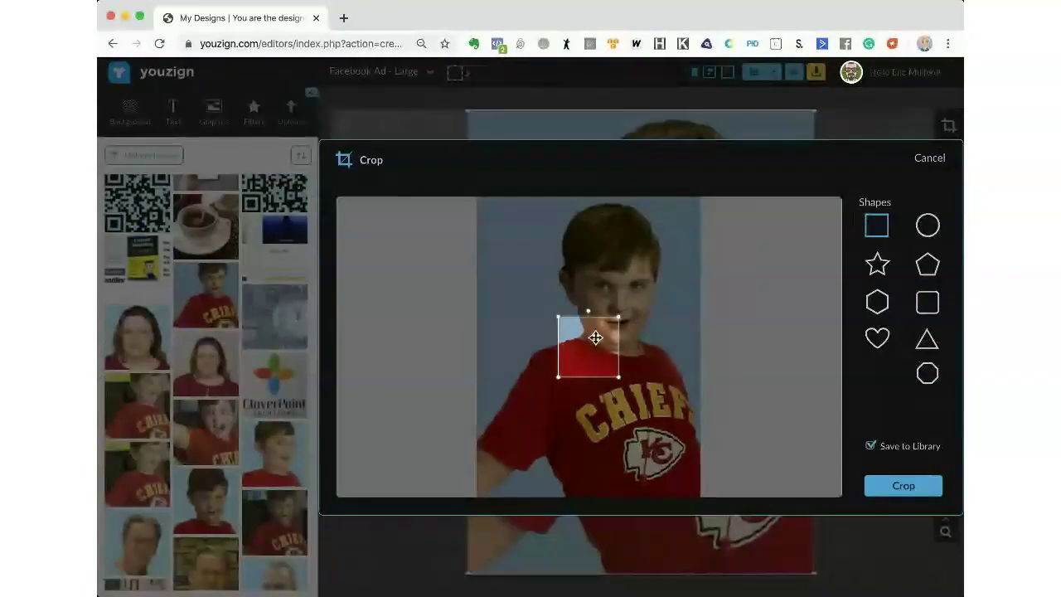
pyautogui.click(936, 225)
pyautogui.moveTo(602, 355); pyautogui.dragTo(697, 349)
pyautogui.moveTo(650, 296); pyautogui.dragTo(654, 288)
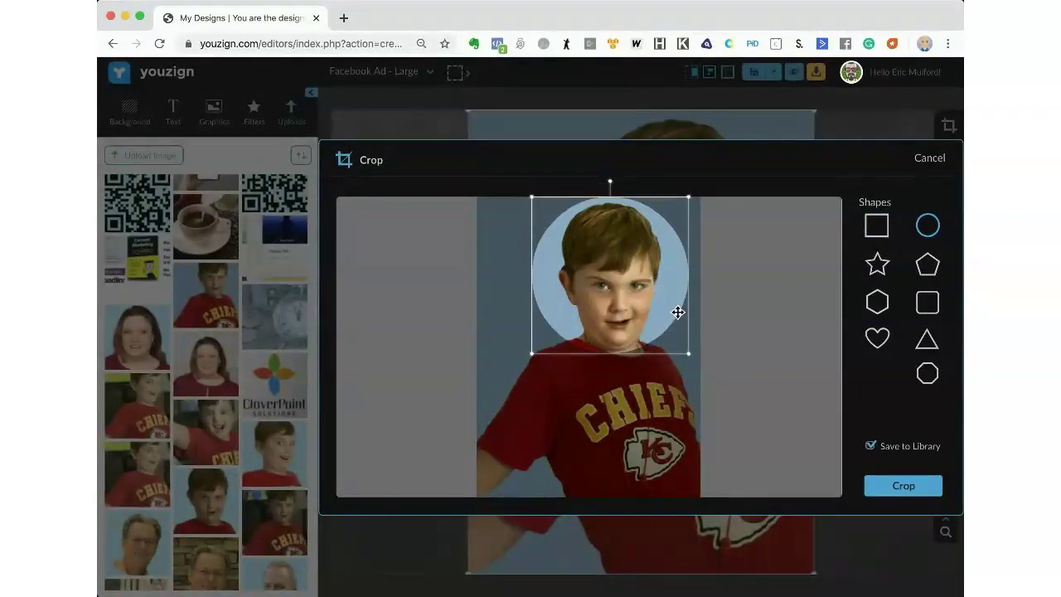
pyautogui.click(904, 487)
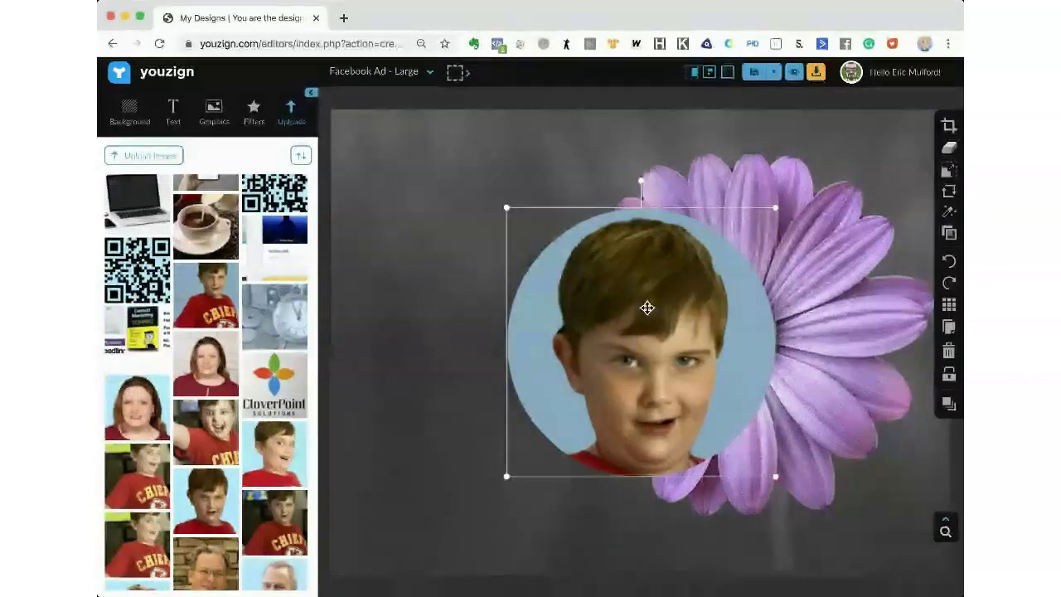
# - Shrink the round portrait and fit it over the gray circle at the daisy's centre
pyautogui.moveTo(506, 207); pyautogui.dragTo(704, 296)
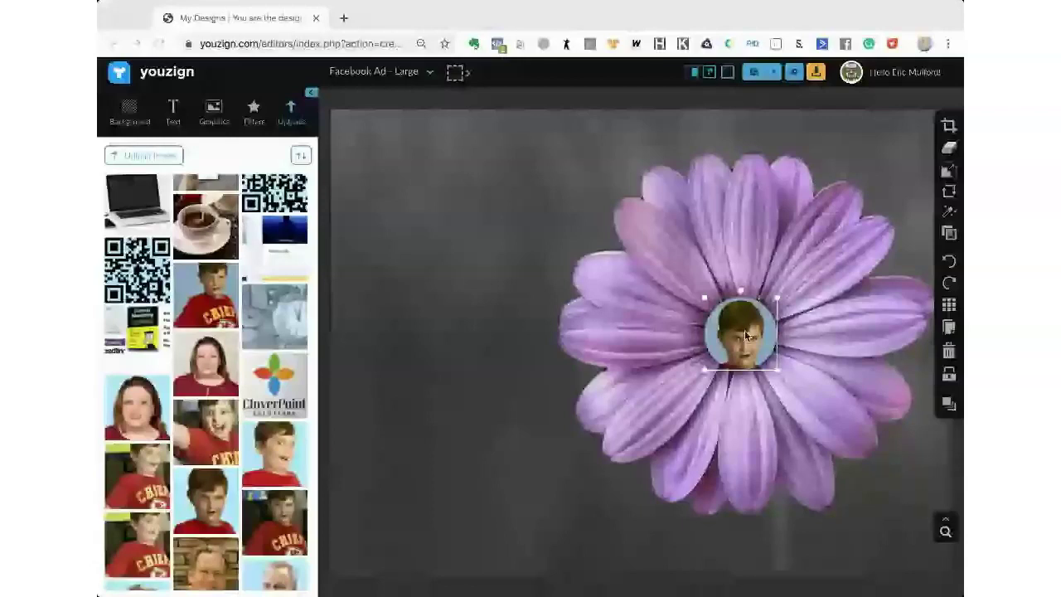
pyautogui.moveTo(746, 335); pyautogui.dragTo(596, 311)
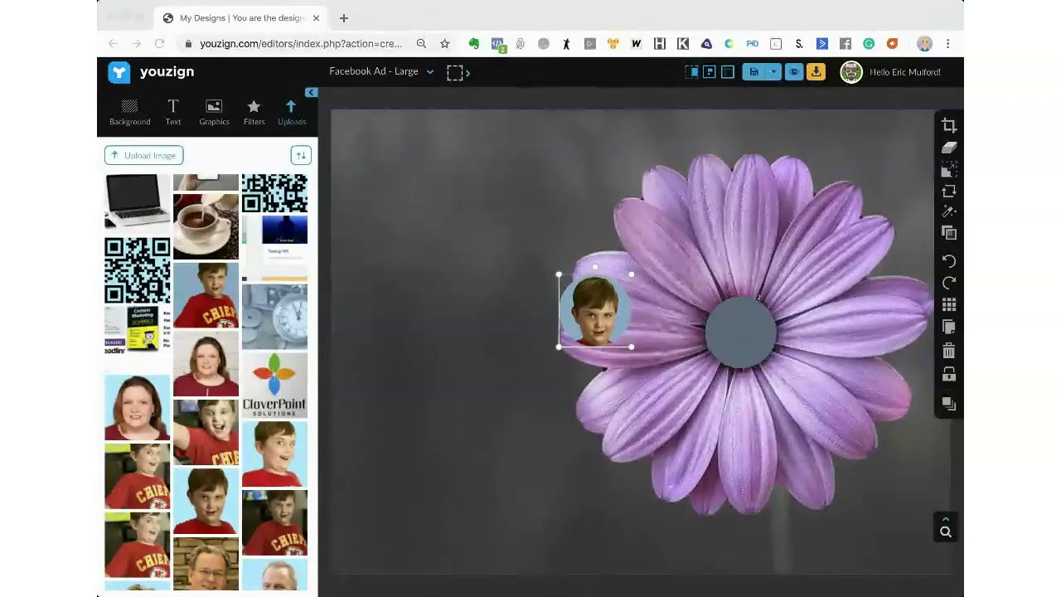
pyautogui.click(618, 305)
pyautogui.moveTo(607, 302); pyautogui.dragTo(752, 329)
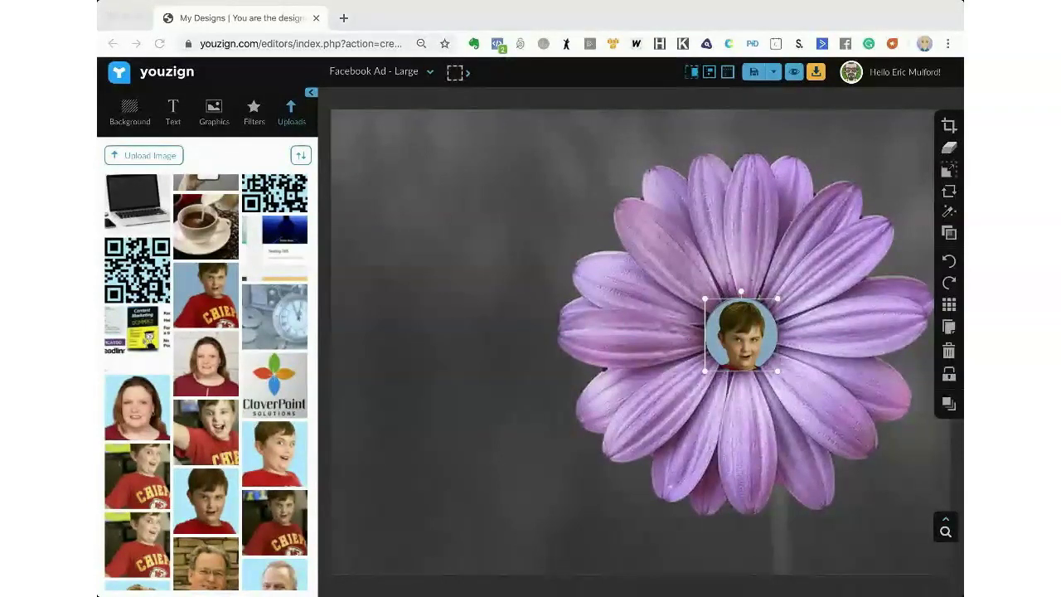
# - Delete the round portrait from the daisy's centre
pyautogui.click(755, 341)
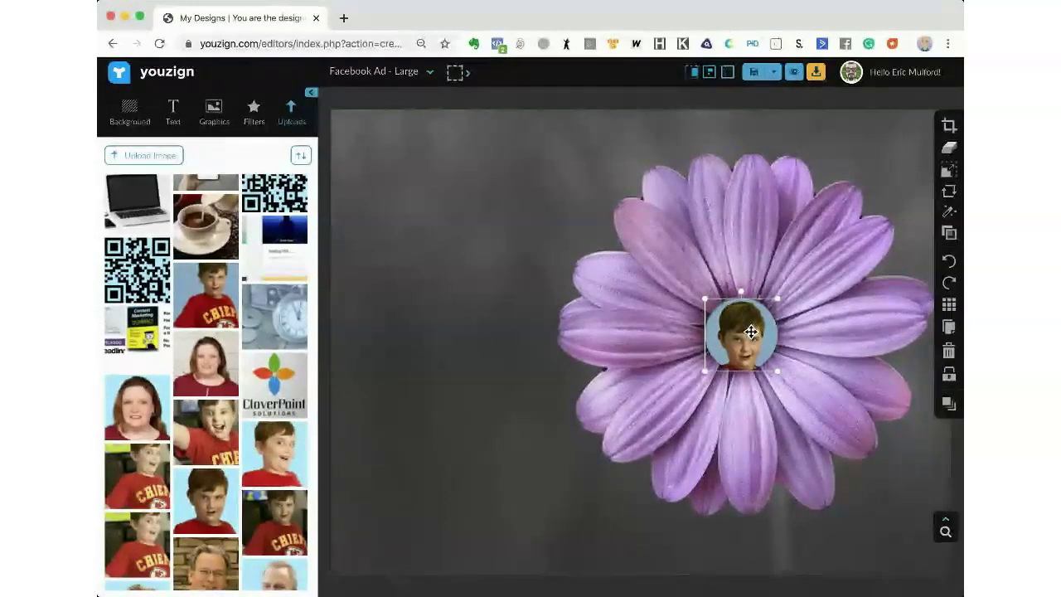
pyautogui.click(949, 351)
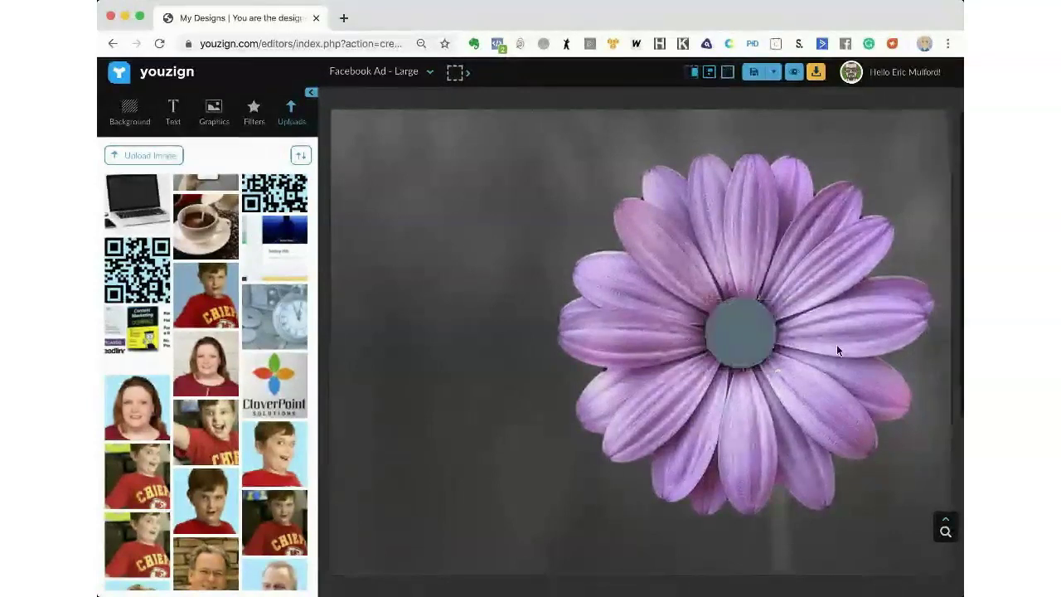
# - Download the design with the gray-centred daisy as a JPG
pyautogui.click(739, 330)
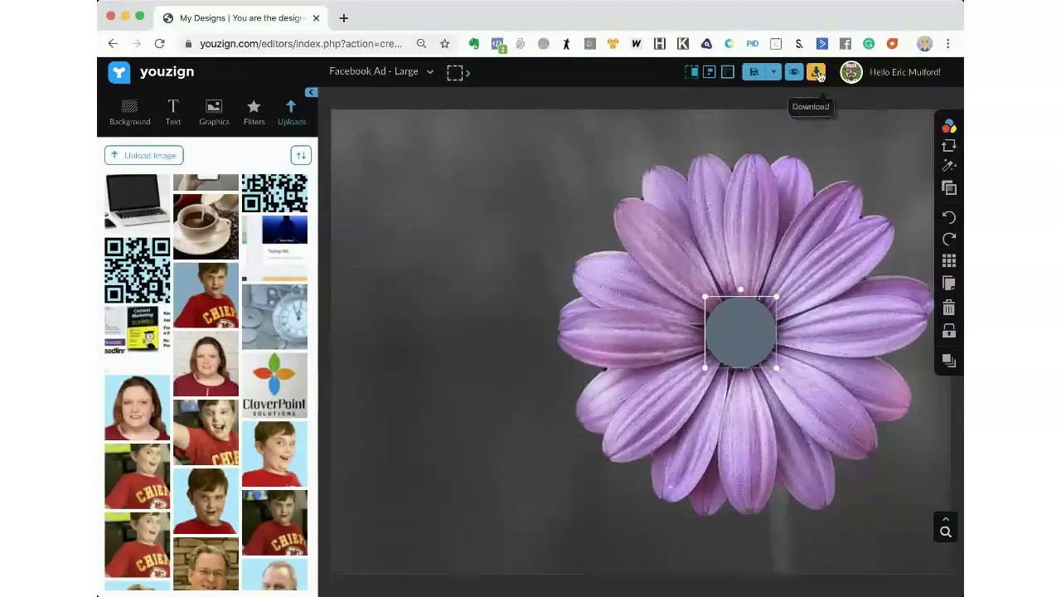
pyautogui.click(815, 125)
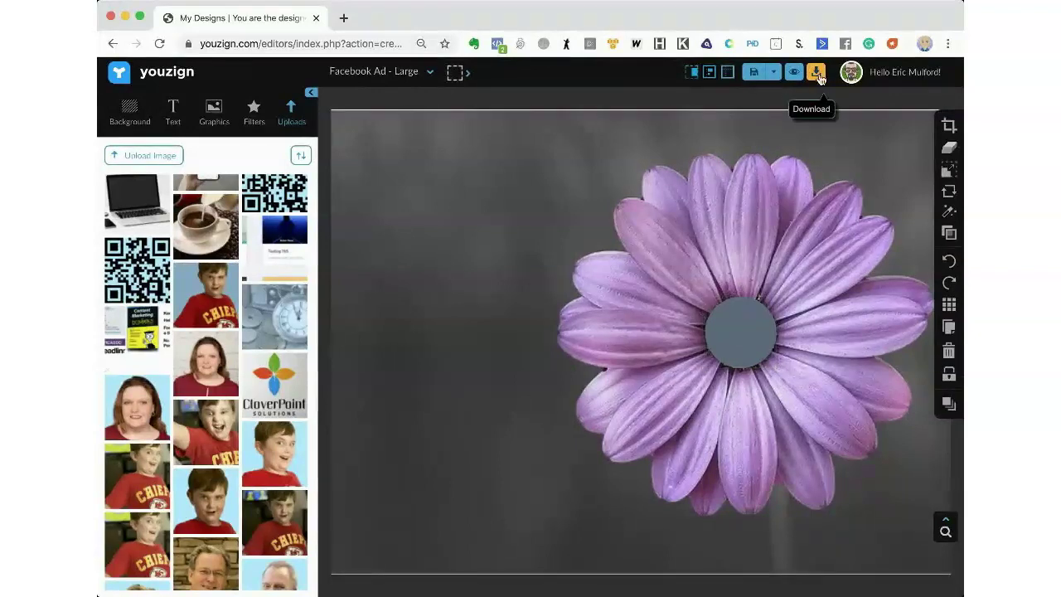
pyautogui.click(817, 75)
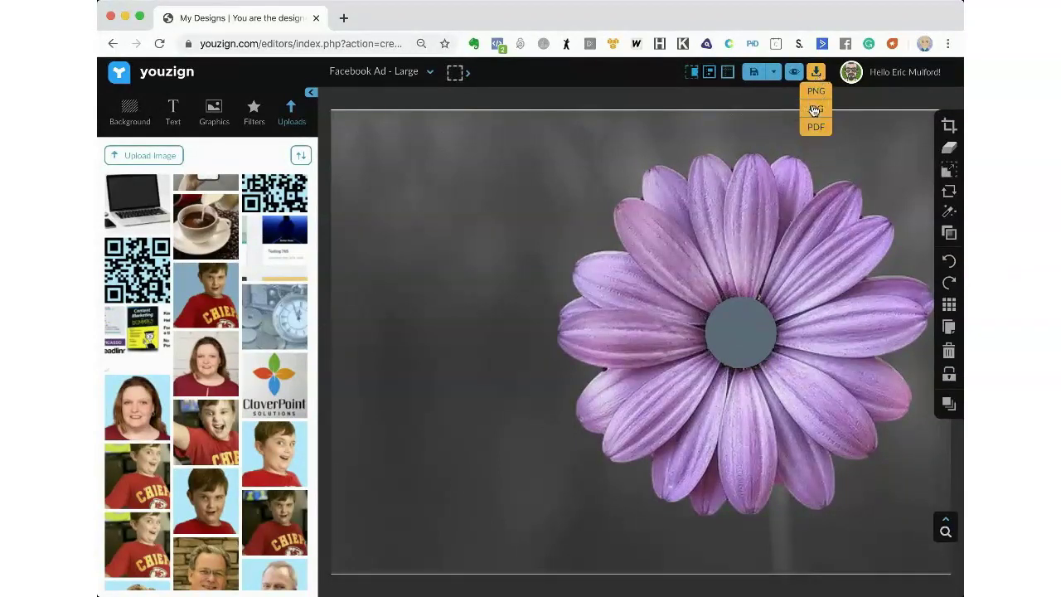
pyautogui.click(814, 109)
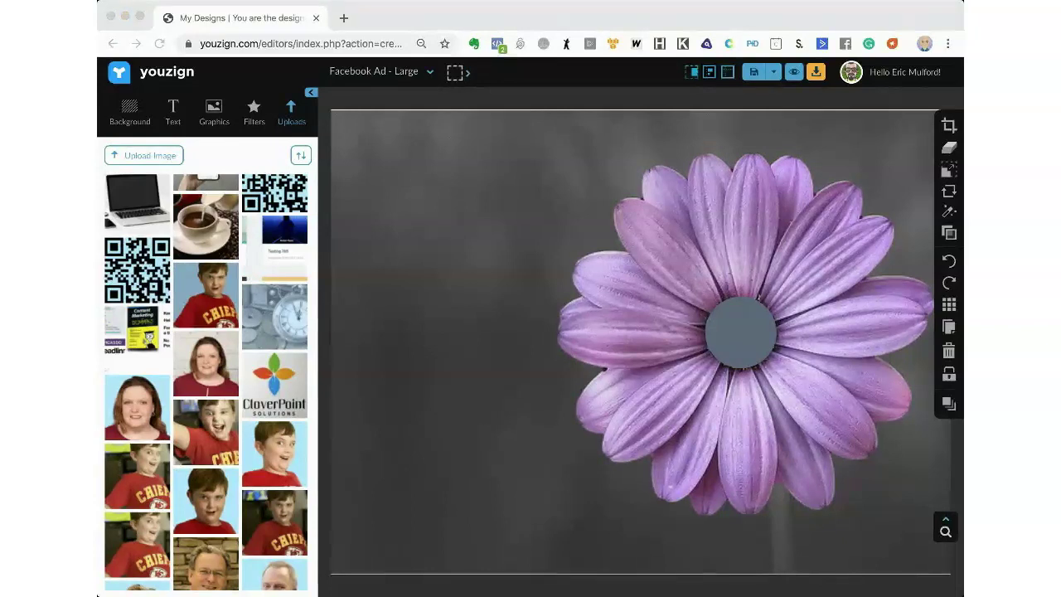
pyautogui.click(233, 85)
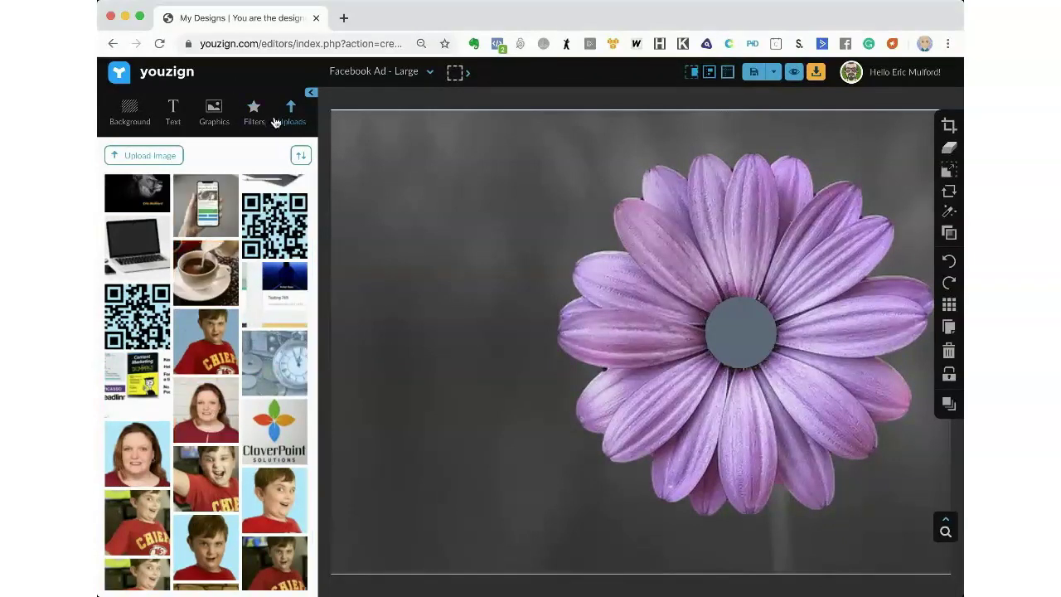
pyautogui.click(131, 158)
pyautogui.click(571, 334)
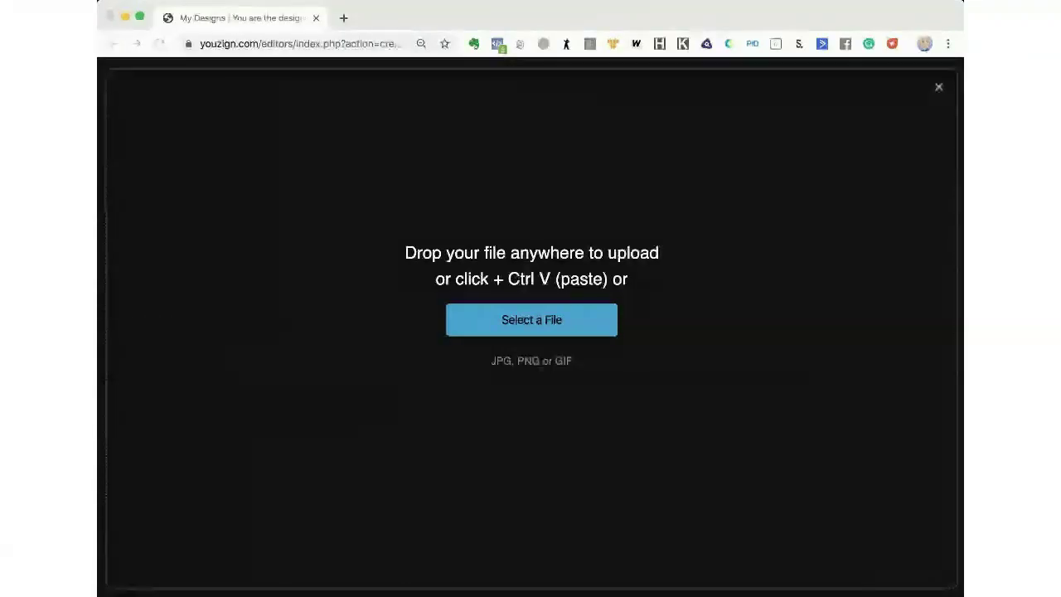
pyautogui.click(938, 88)
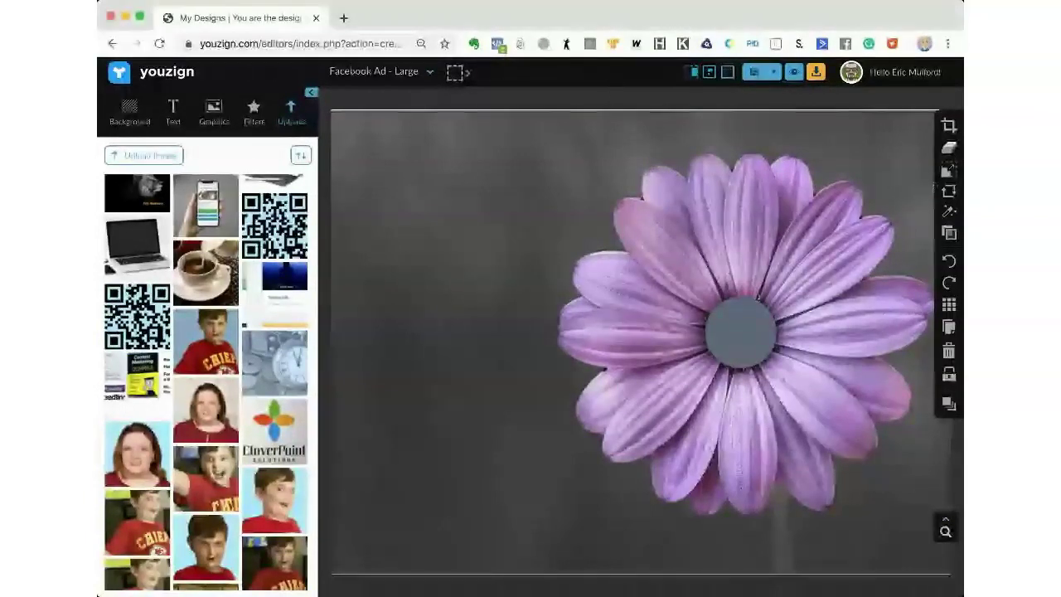
pyautogui.click(678, 267)
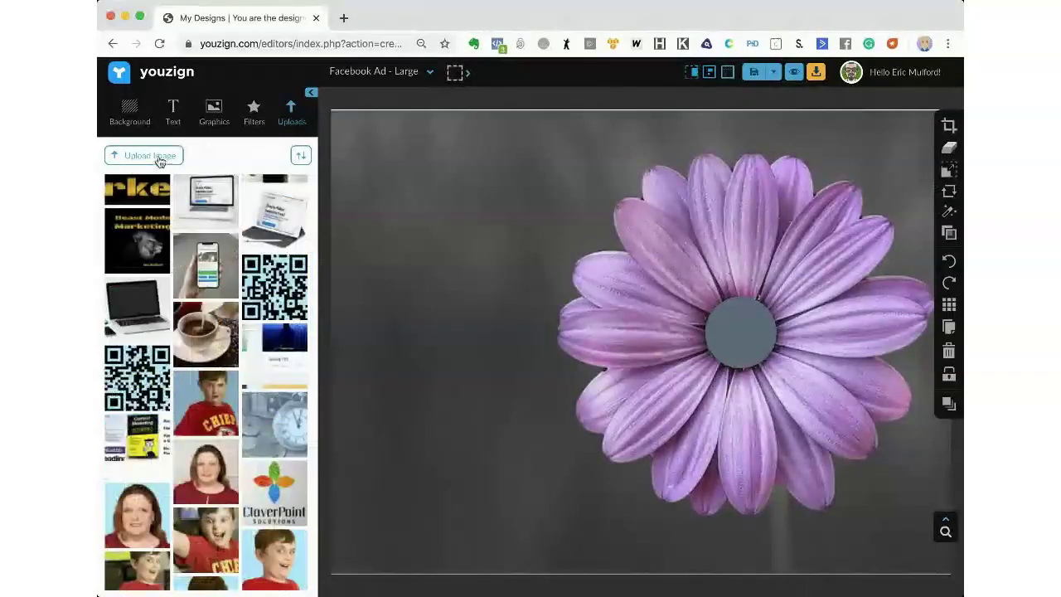
# - Upload the downloaded JPG of the design and place it over the whole canvas
pyautogui.click(157, 156)
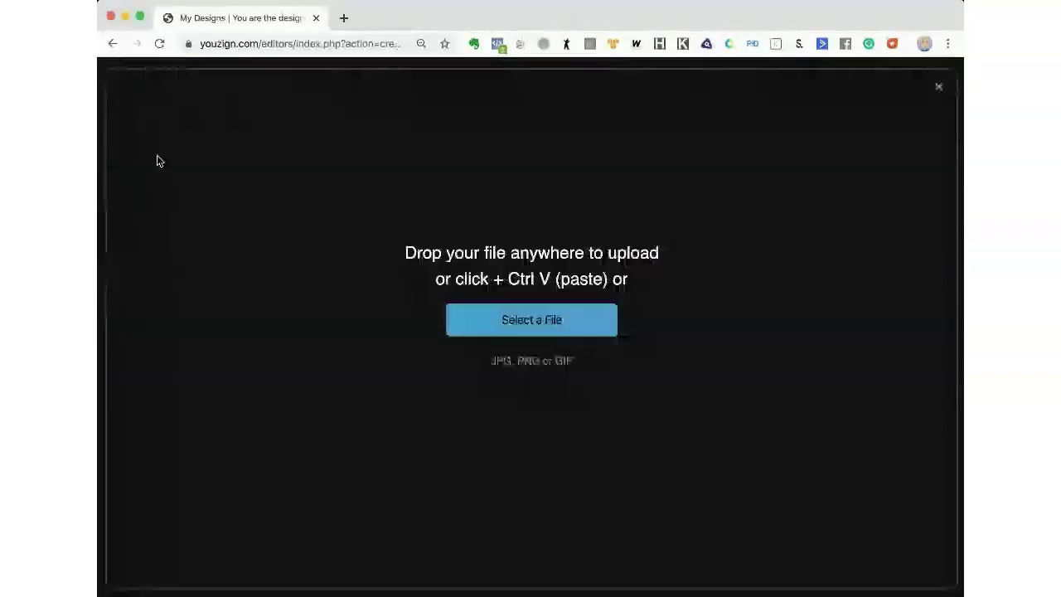
pyautogui.click(504, 320)
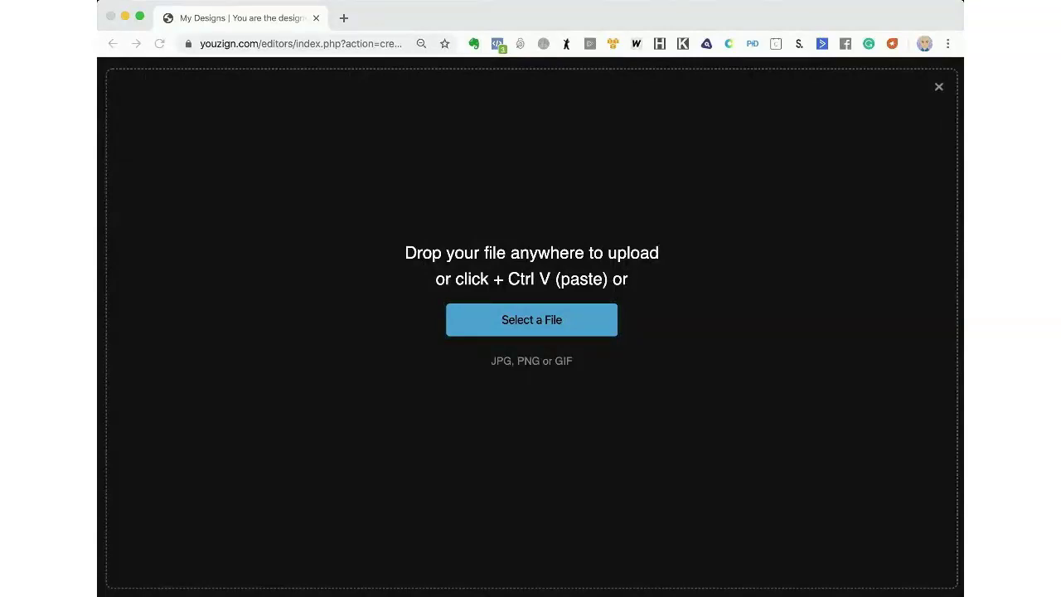
pyautogui.click(882, 333)
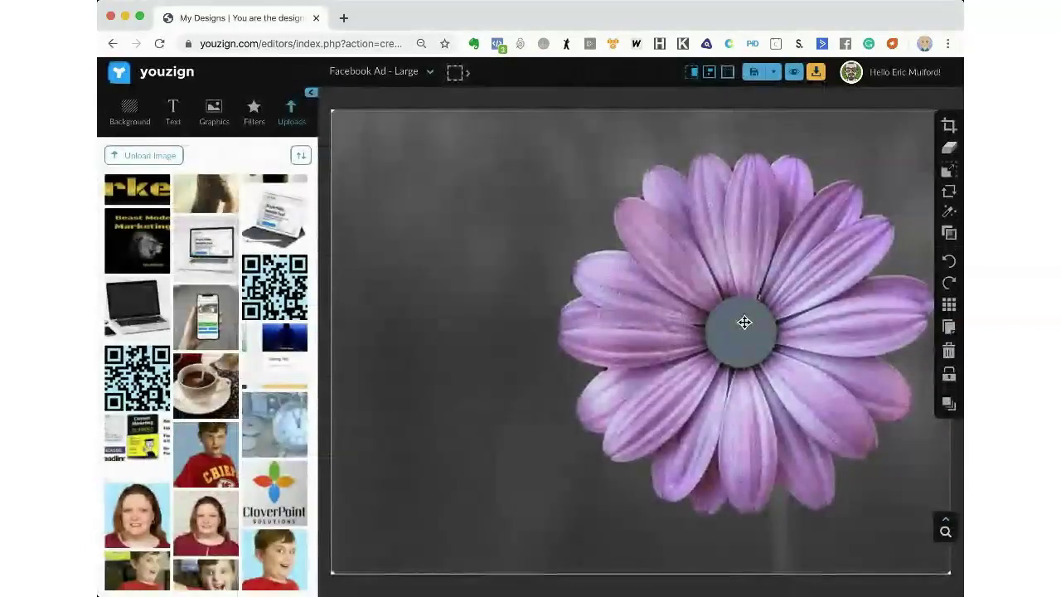
pyautogui.moveTo(743, 324)
pyautogui.mouseDown()
pyautogui.moveTo(763, 341)
pyautogui.moveTo(735, 353)
pyautogui.moveTo(784, 370)
pyautogui.moveTo(768, 332)
pyautogui.moveTo(745, 320)
pyautogui.mouseUp()
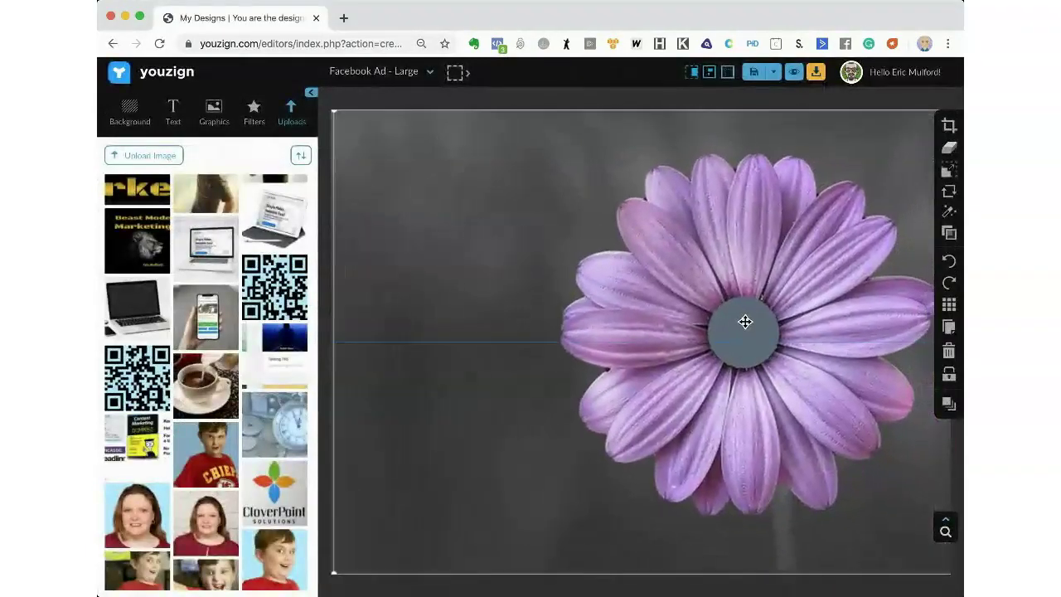
# - Remove the background of the flattened image, marking the gray centre circle for removal as well, and apply the cutout
pyautogui.click(949, 152)
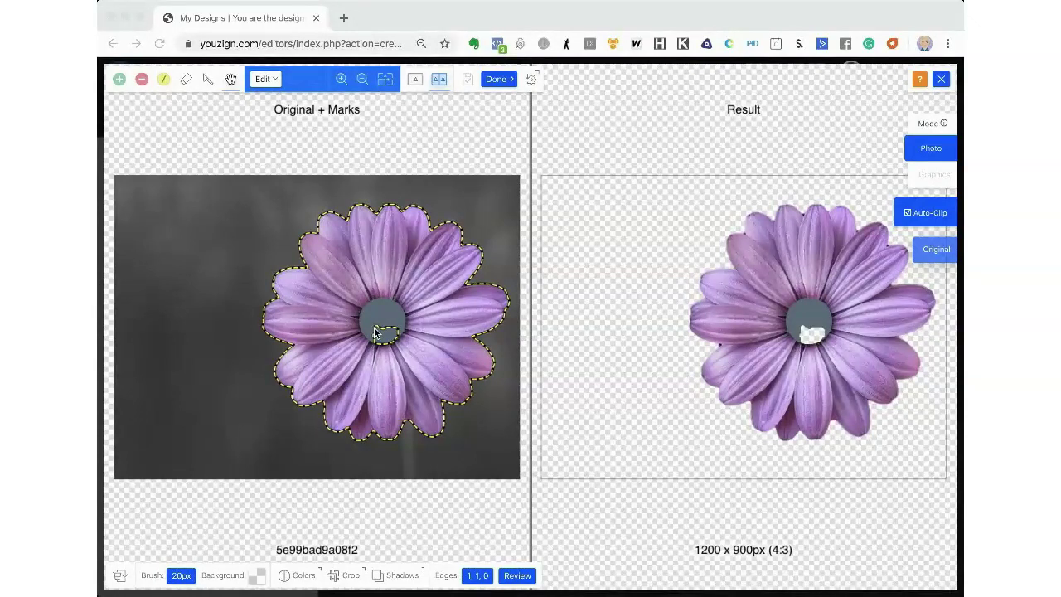
pyautogui.click(595, 303)
pyautogui.click(384, 334)
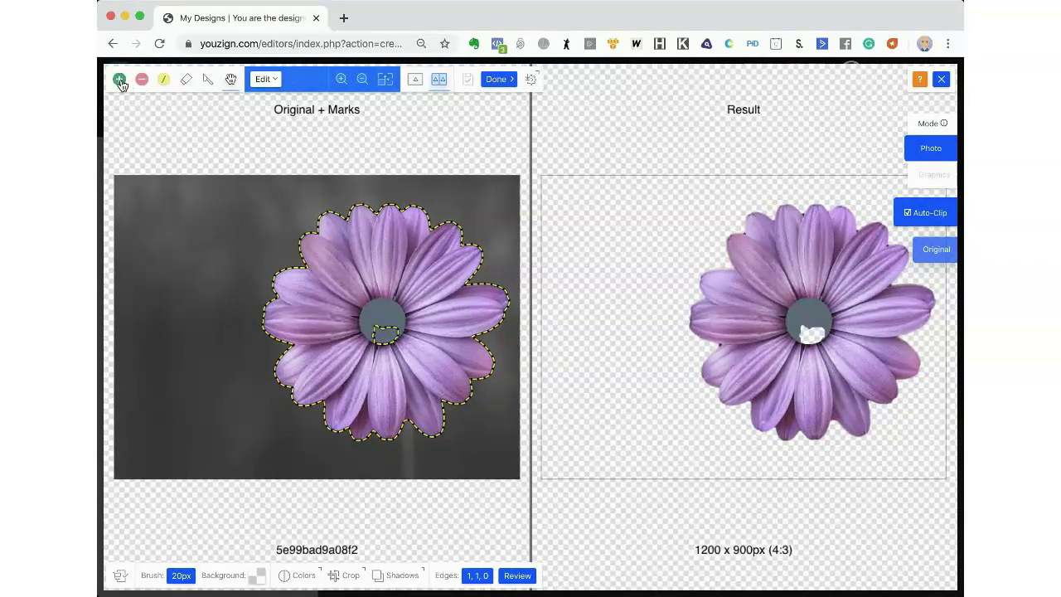
pyautogui.click(141, 78)
pyautogui.click(383, 325)
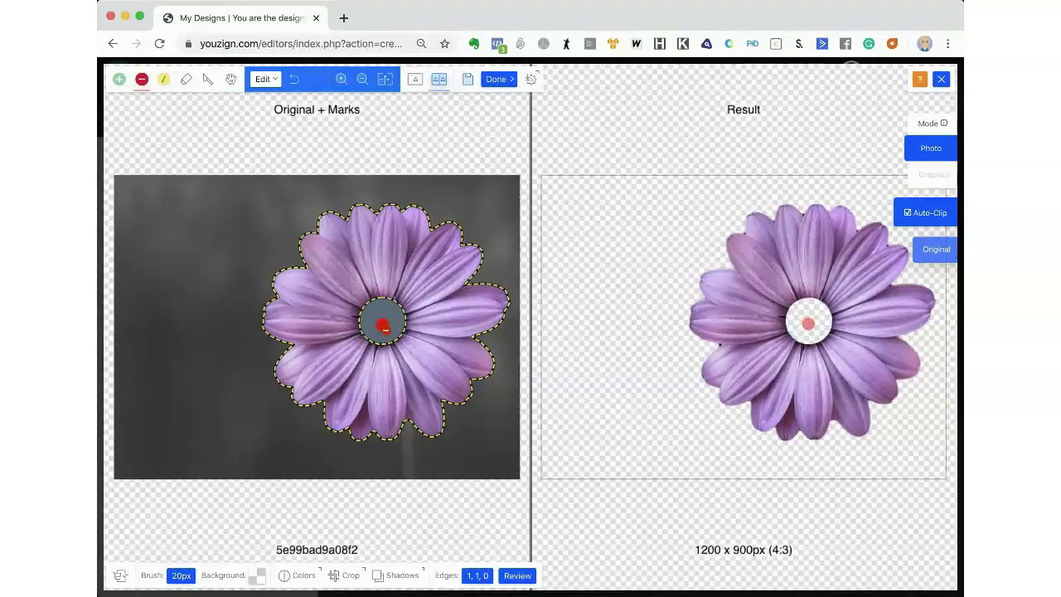
pyautogui.click(501, 80)
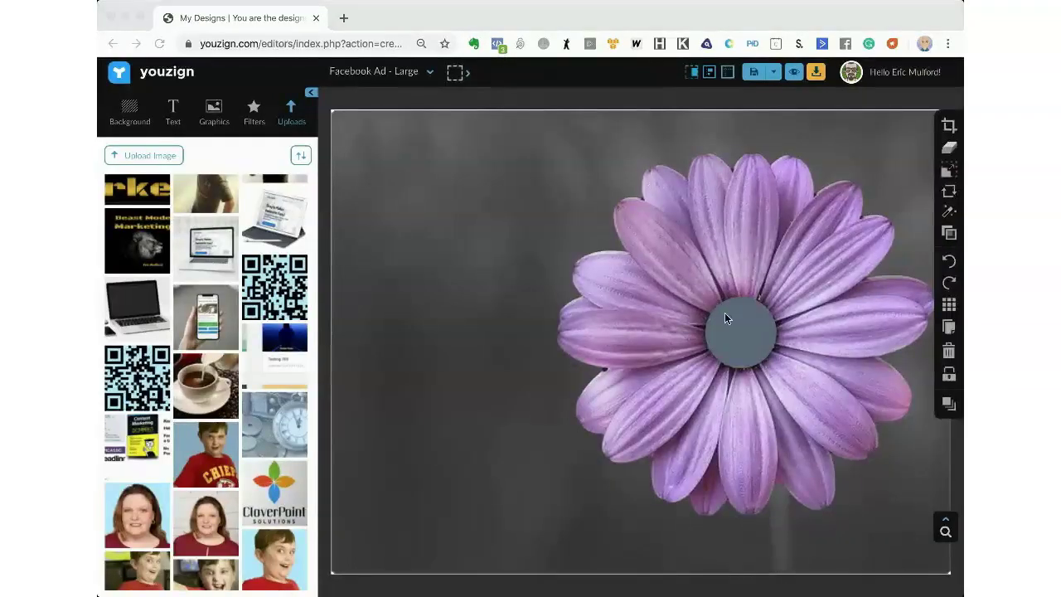
# - Move the new hollow-centred daisy cutout aside and delete the old purple daisy beneath it
pyautogui.click(669, 295)
pyautogui.moveTo(669, 295); pyautogui.dragTo(519, 321)
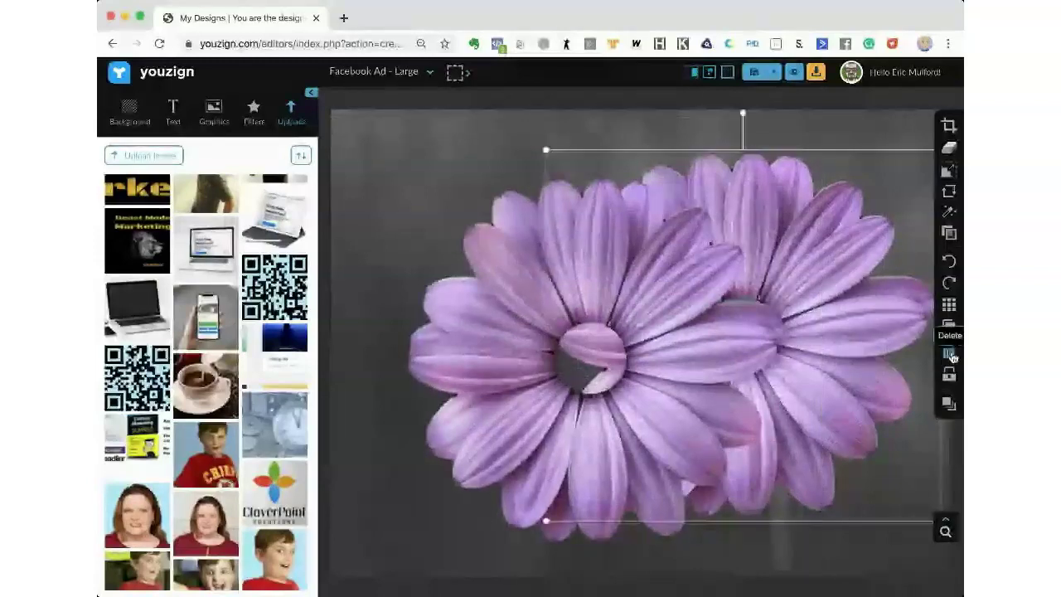
pyautogui.click(951, 355)
# - Delete the gray circle and move the hollow purple daisy back exactly over the grayscale flower
pyautogui.moveTo(835, 289); pyautogui.dragTo(740, 332)
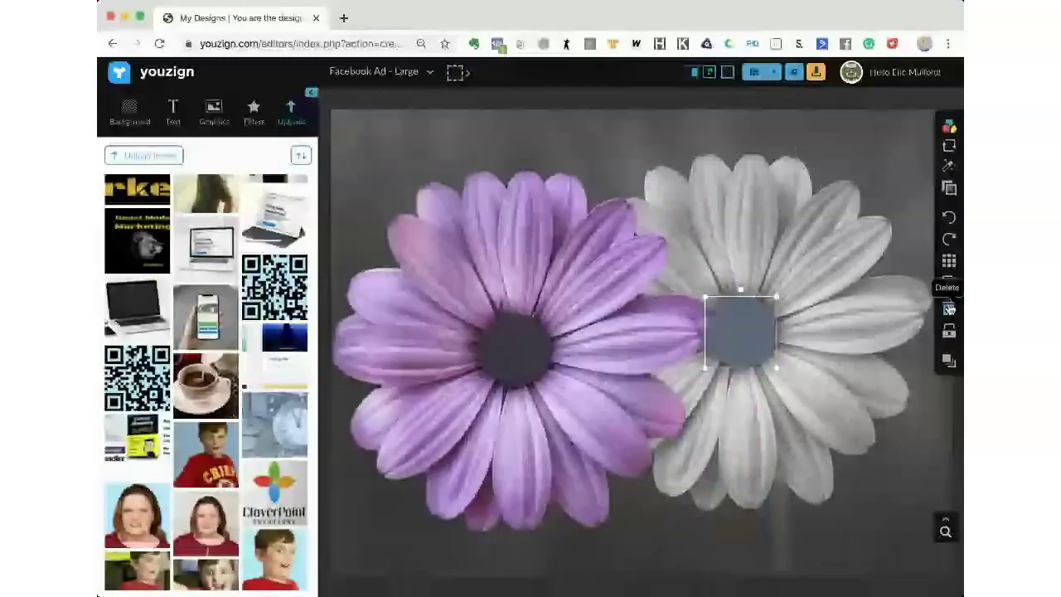
pyautogui.click(949, 309)
pyautogui.moveTo(498, 340); pyautogui.dragTo(725, 320)
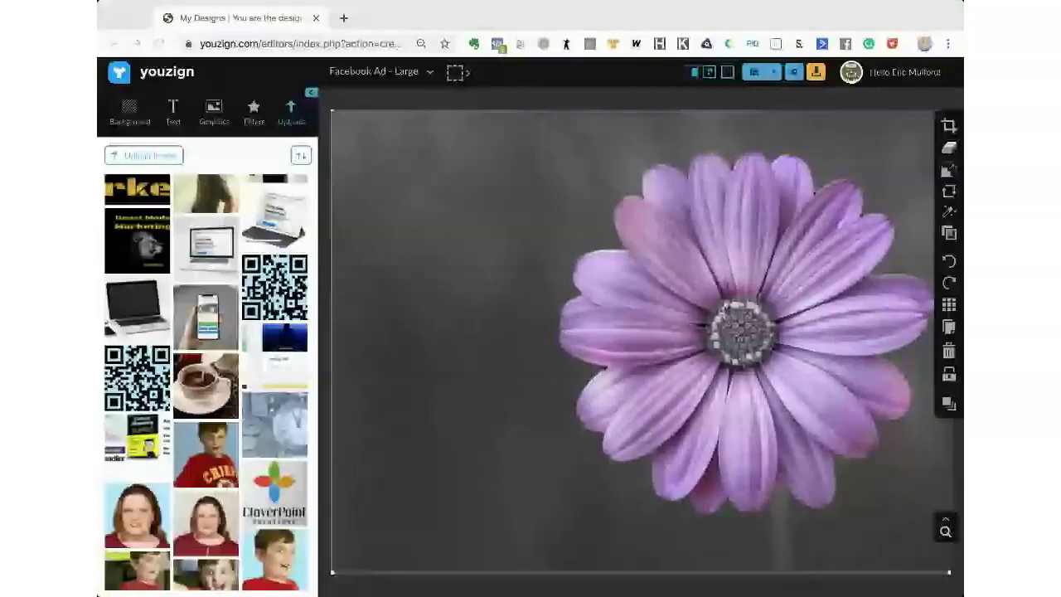
# - Add the uploaded boy's portrait, shrink it over the grayscale flower's centre, and move the hollow purple daisy back over that flower
pyautogui.click(745, 323)
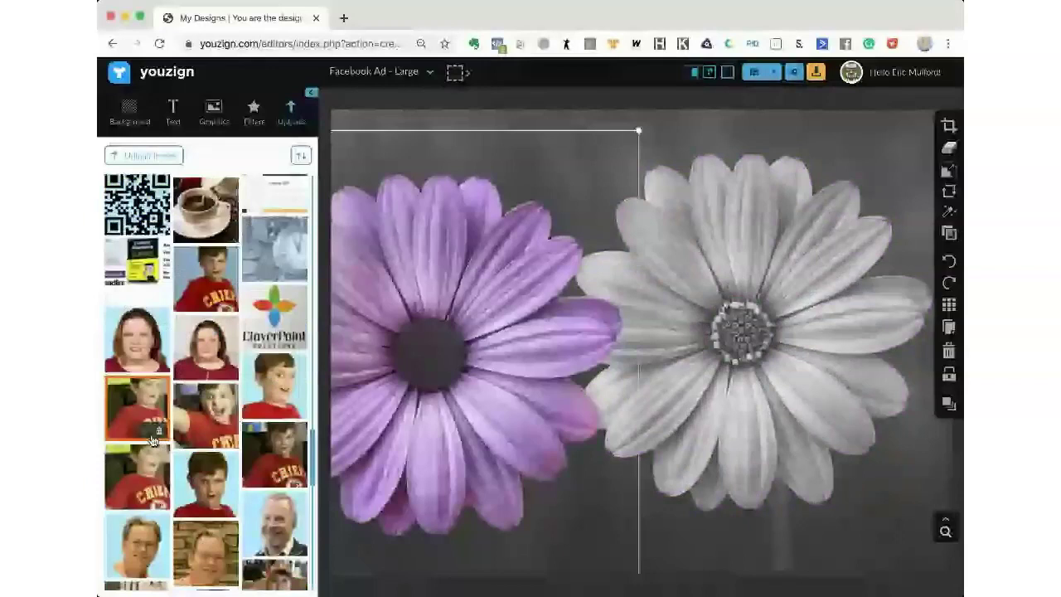
pyautogui.click(153, 438)
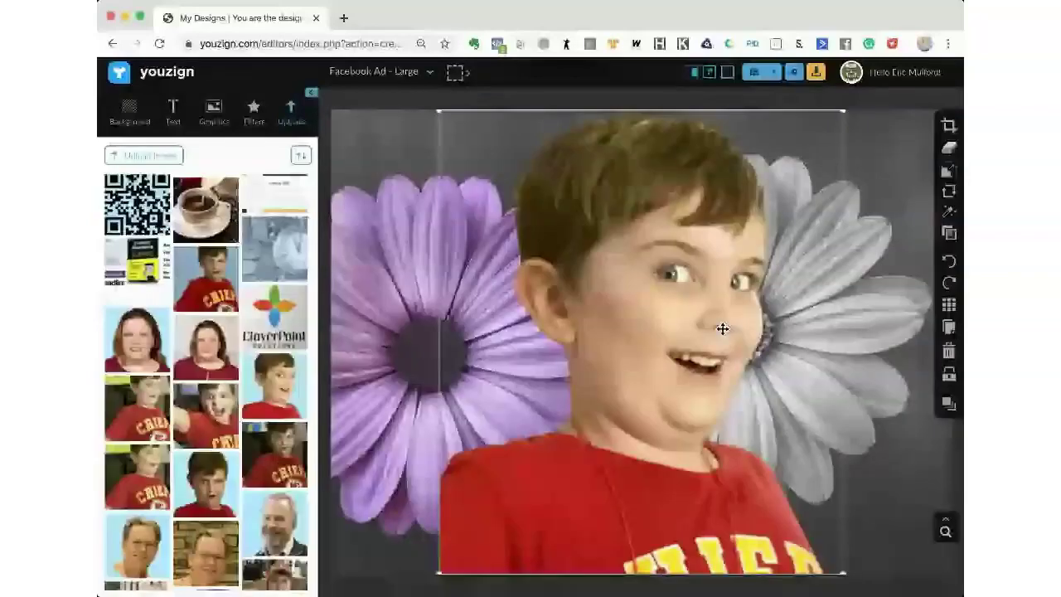
pyautogui.moveTo(438, 110); pyautogui.dragTo(778, 473)
pyautogui.moveTo(829, 530); pyautogui.dragTo(763, 349)
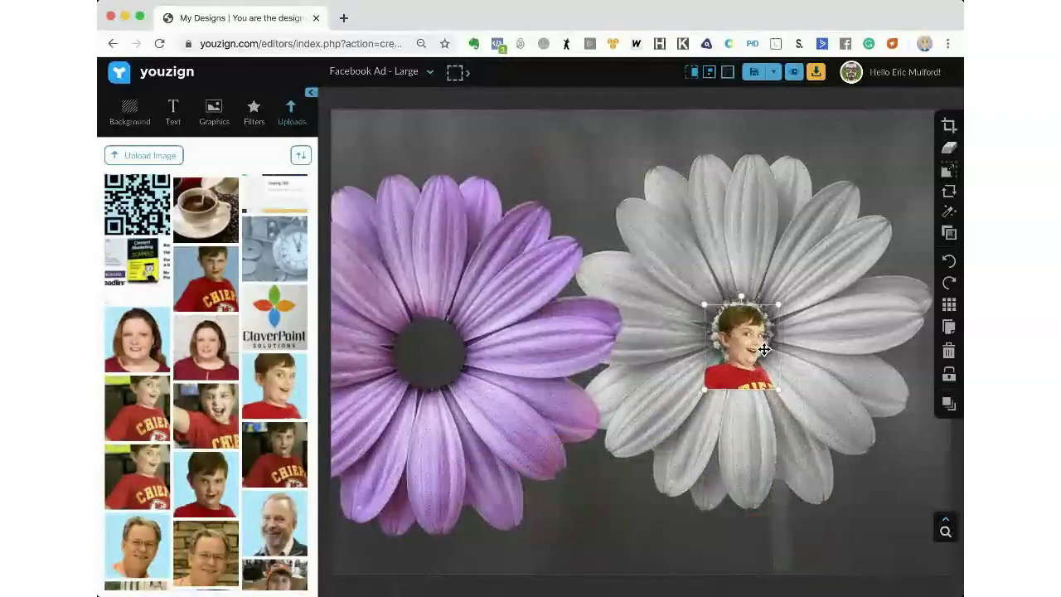
pyautogui.moveTo(703, 305); pyautogui.dragTo(736, 320)
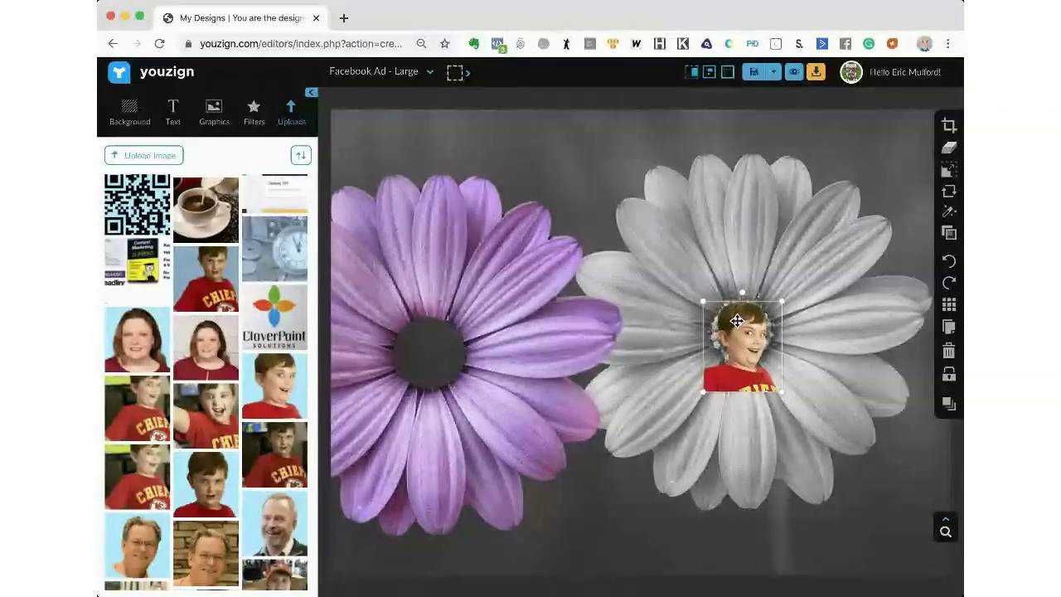
pyautogui.moveTo(473, 359); pyautogui.dragTo(784, 339)
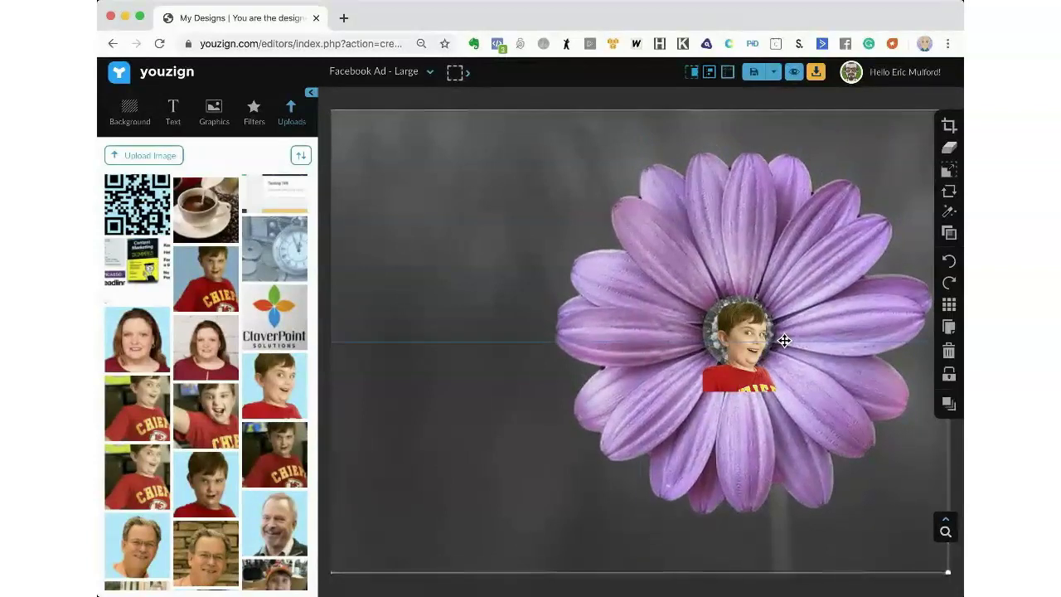
# - Enlarge the portrait to fill the daisy's hollow centre and send it one layer back, behind the purple petals
pyautogui.click(740, 331)
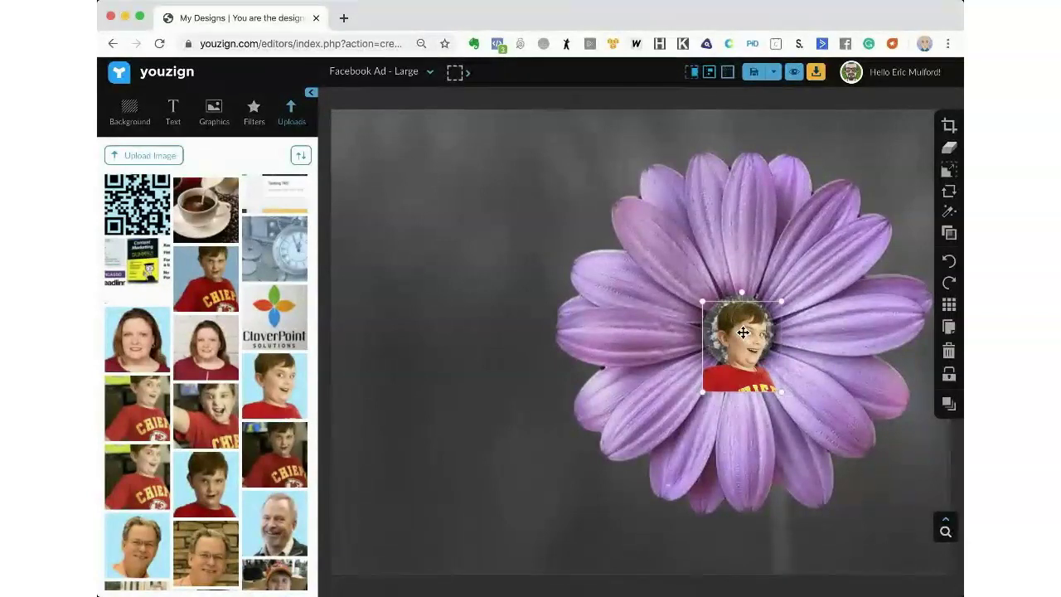
pyautogui.moveTo(774, 391); pyautogui.dragTo(791, 407)
pyautogui.moveTo(759, 375)
pyautogui.mouseDown()
pyautogui.moveTo(786, 405)
pyautogui.moveTo(764, 395)
pyautogui.mouseUp()
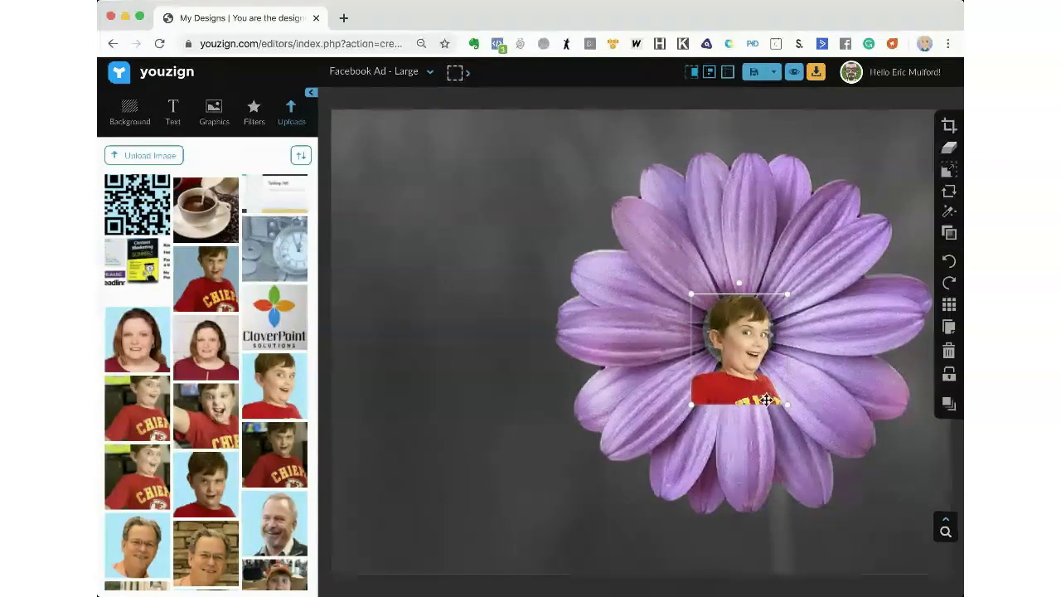
pyautogui.click(949, 403)
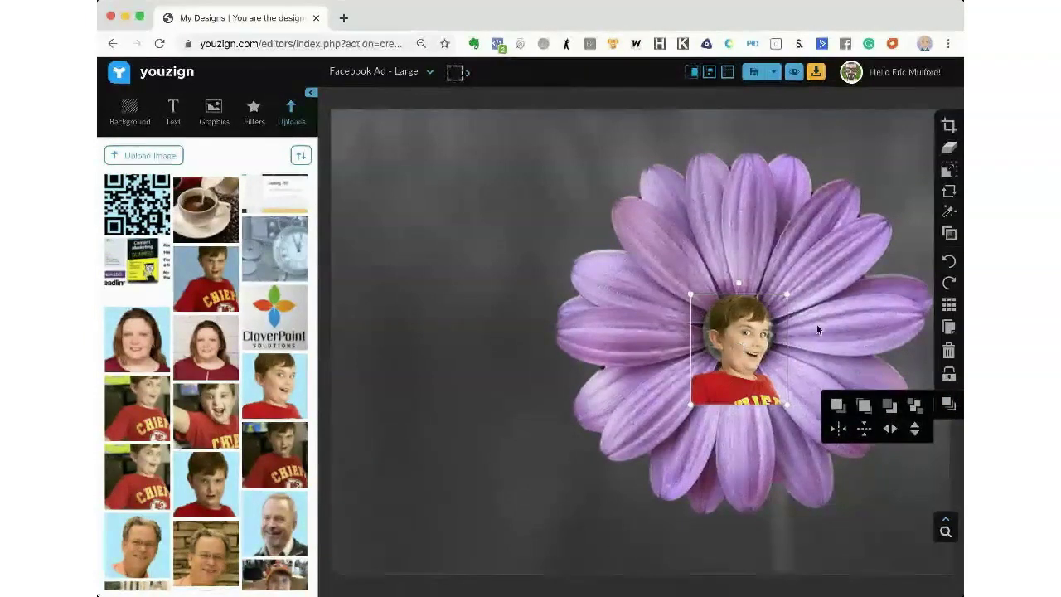
pyautogui.click(892, 408)
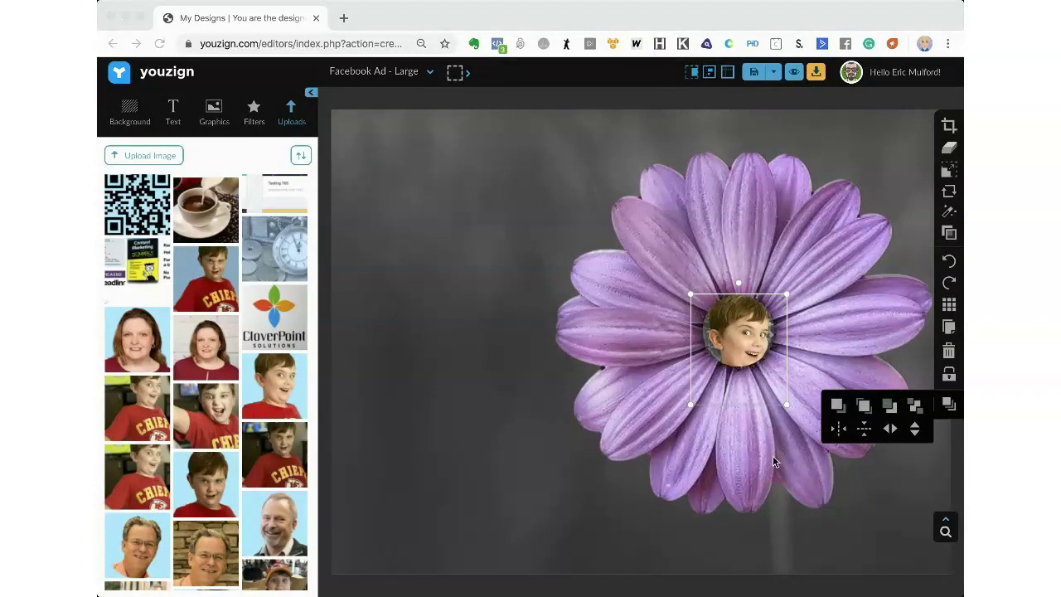
# - Delete the portrait from the flower's centre, moving the purple daisy aside and then back over the grayscale flower
pyautogui.click(742, 324)
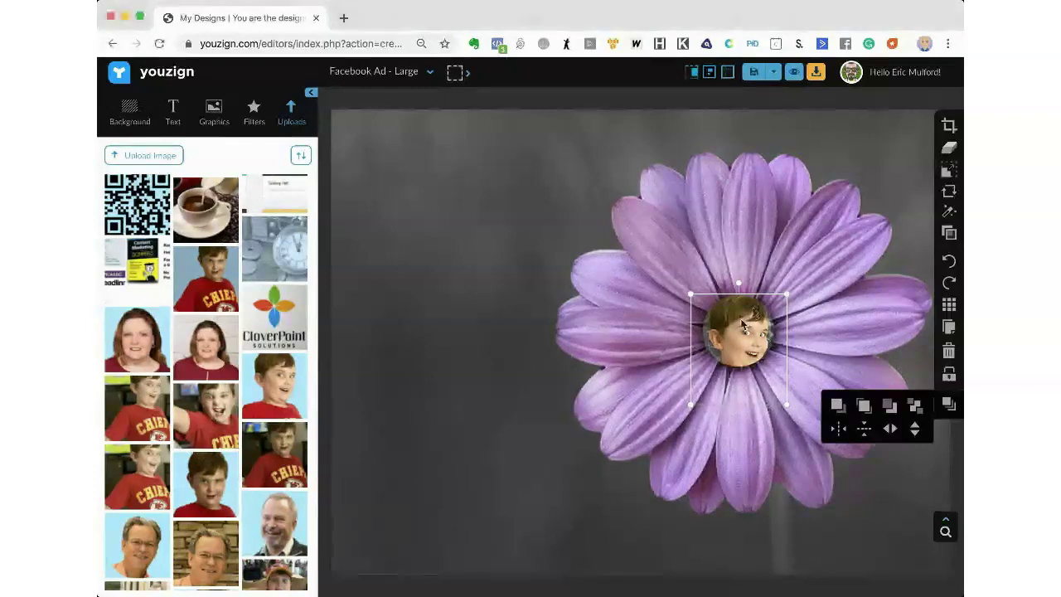
pyautogui.click(742, 322)
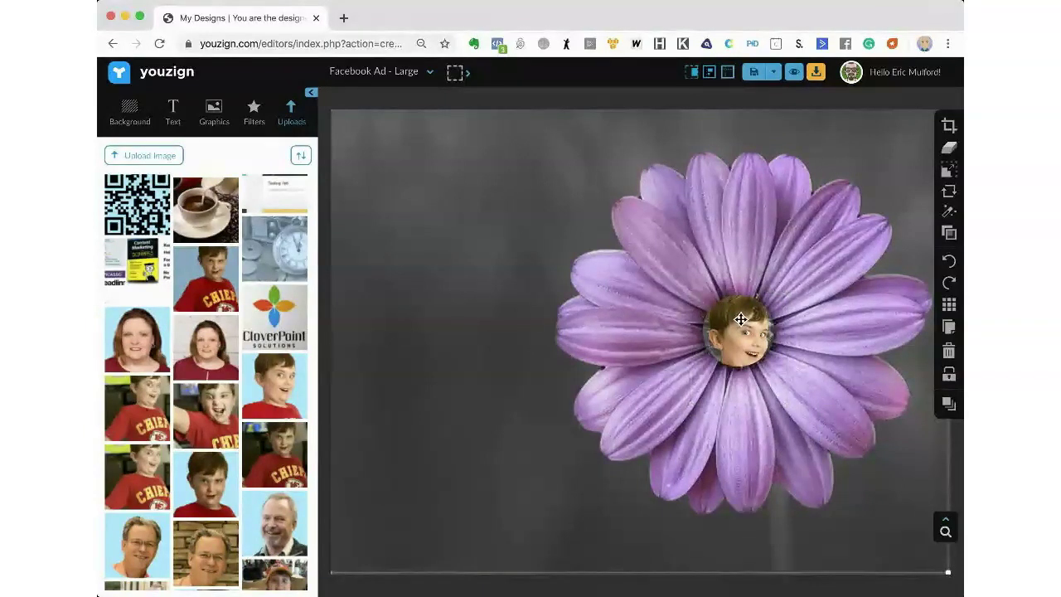
pyautogui.moveTo(637, 256); pyautogui.dragTo(386, 267)
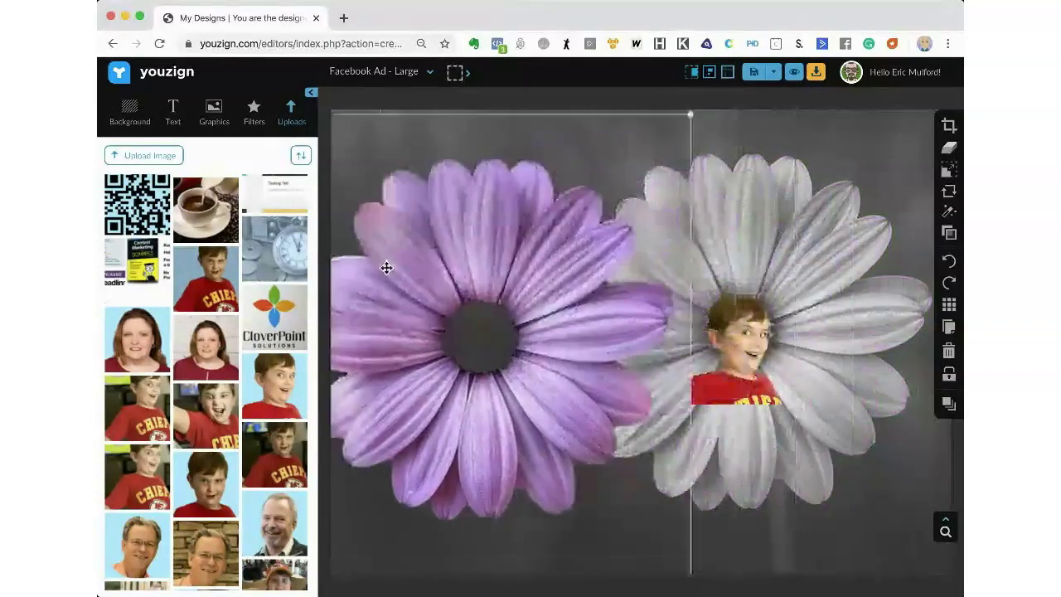
pyautogui.click(736, 351)
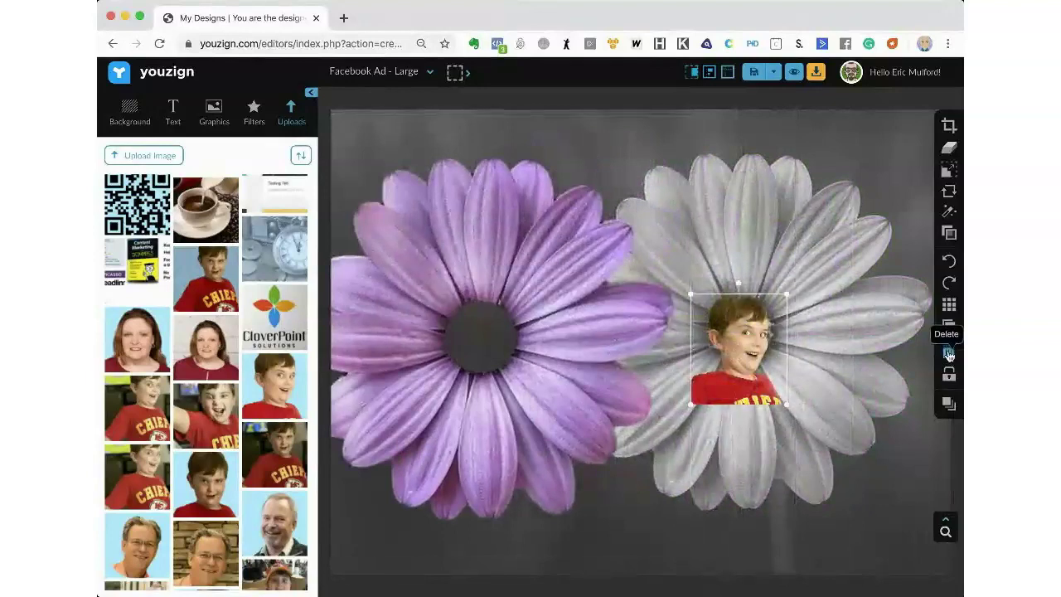
pyautogui.click(949, 354)
pyautogui.moveTo(492, 346); pyautogui.dragTo(752, 342)
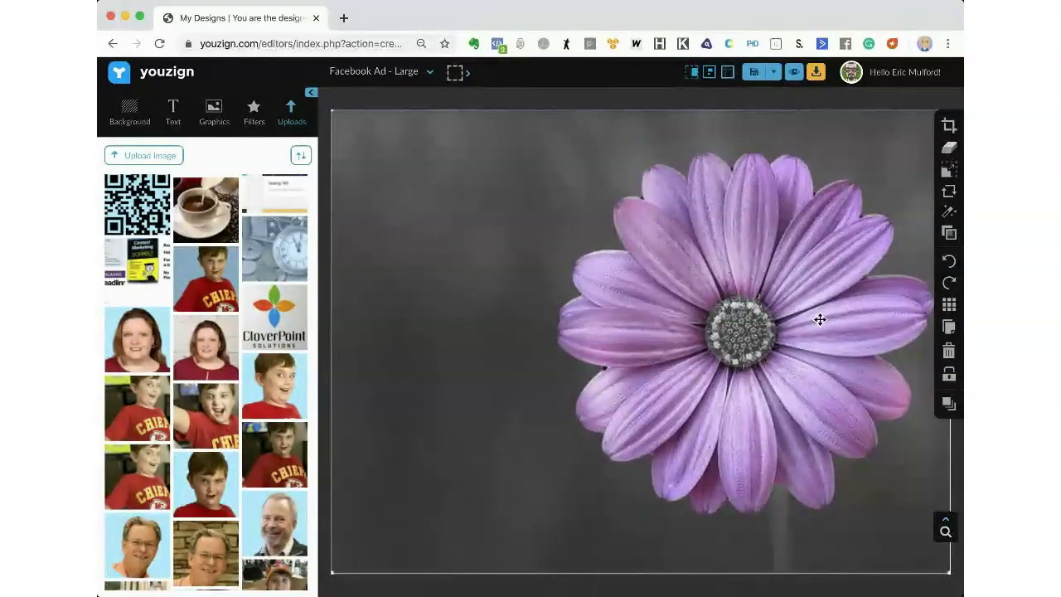
# - Delete the grayscale photo beneath the hollow purple daisy and reposition the daisy alone near the middle of the blank canvas
pyautogui.moveTo(812, 286); pyautogui.dragTo(589, 305)
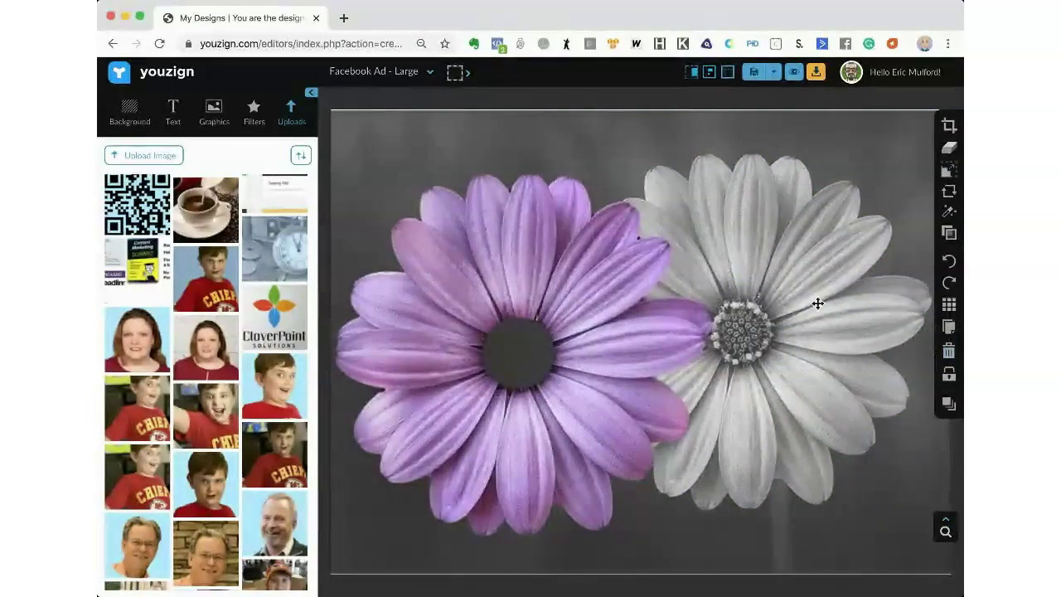
pyautogui.click(949, 350)
pyautogui.click(611, 331)
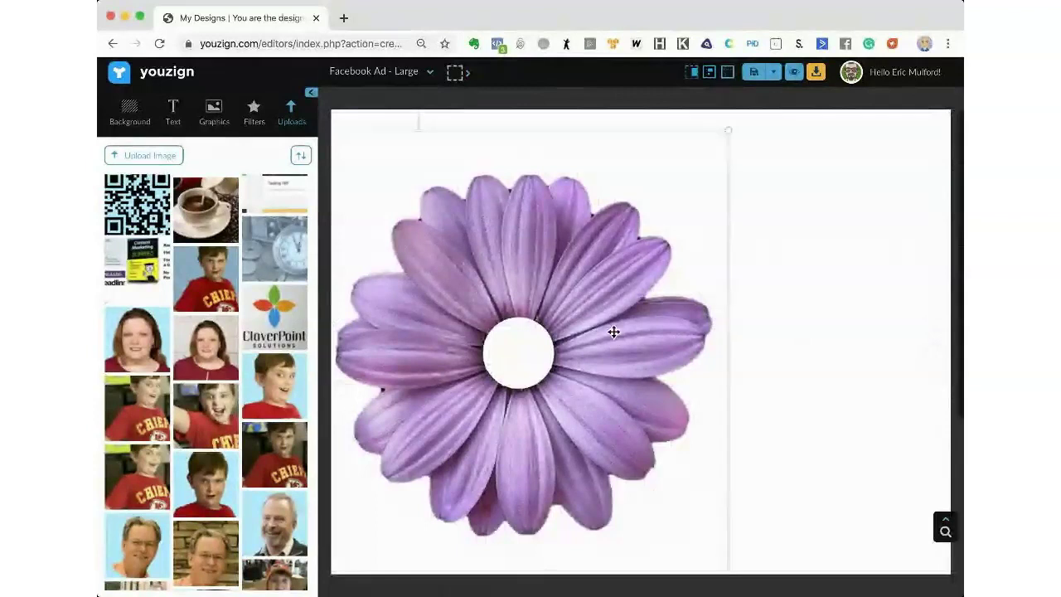
pyautogui.moveTo(590, 308); pyautogui.dragTo(705, 285)
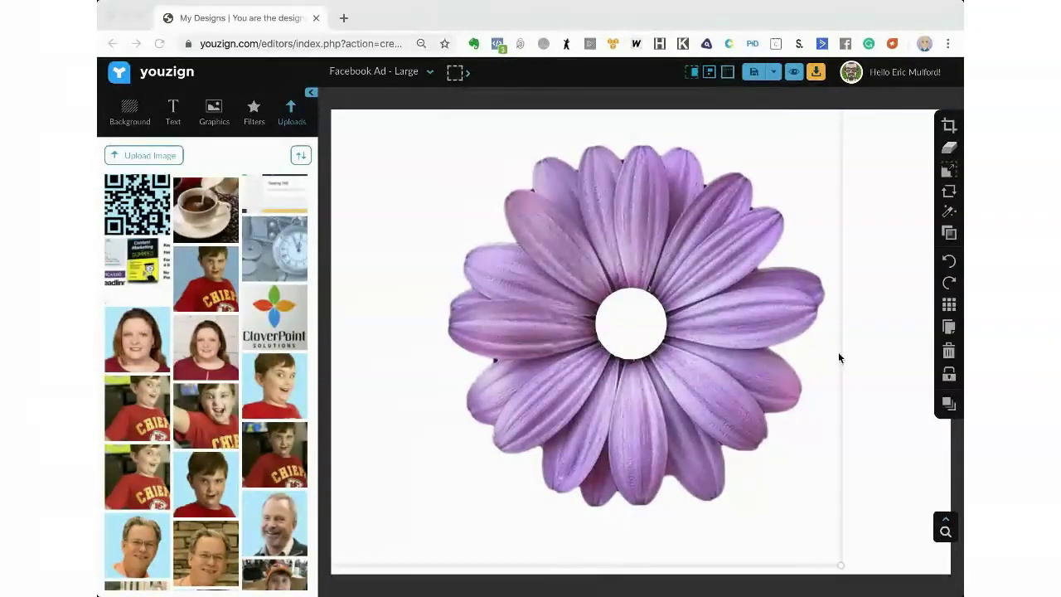
pyautogui.click(764, 312)
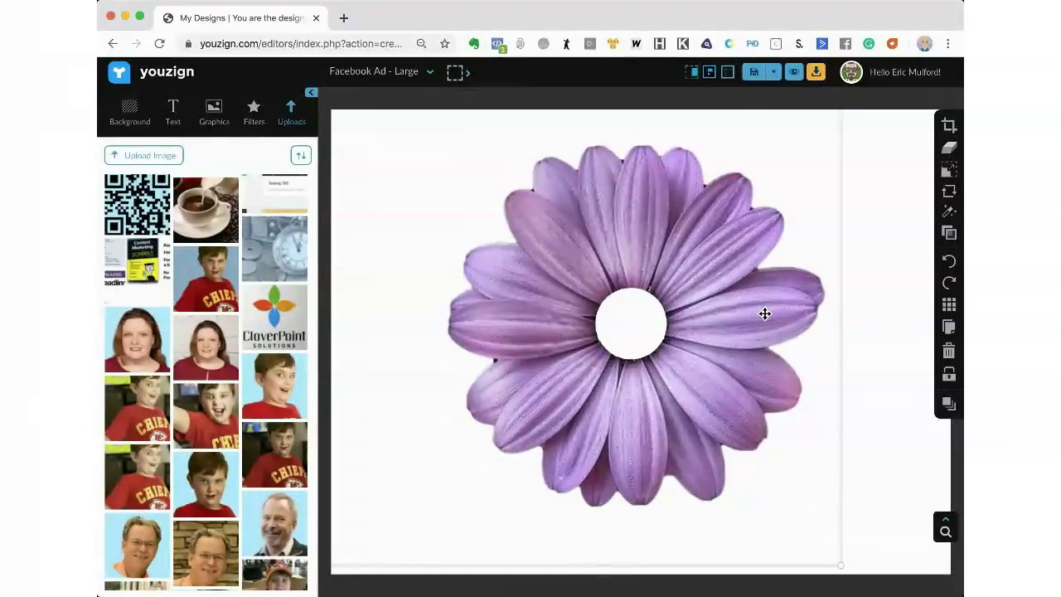
pyautogui.moveTo(764, 313); pyautogui.dragTo(801, 305)
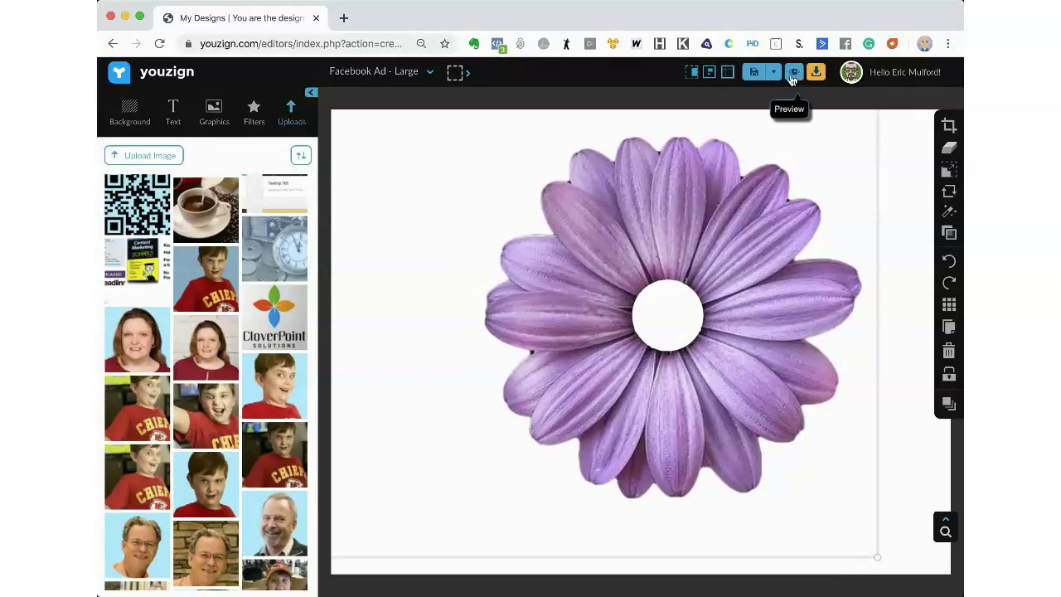
pyautogui.click(403, 76)
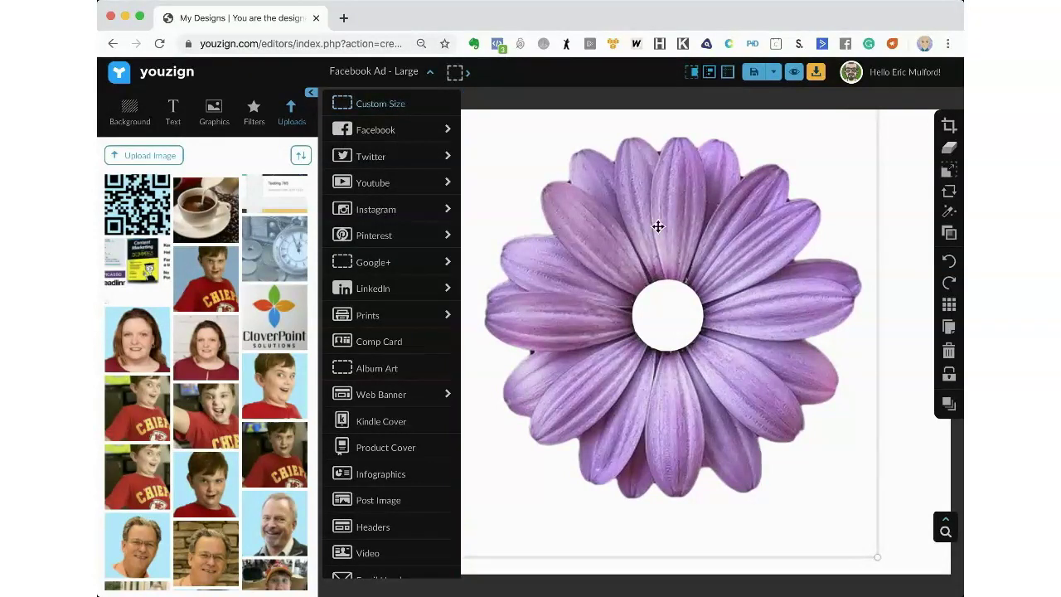
pyautogui.click(949, 125)
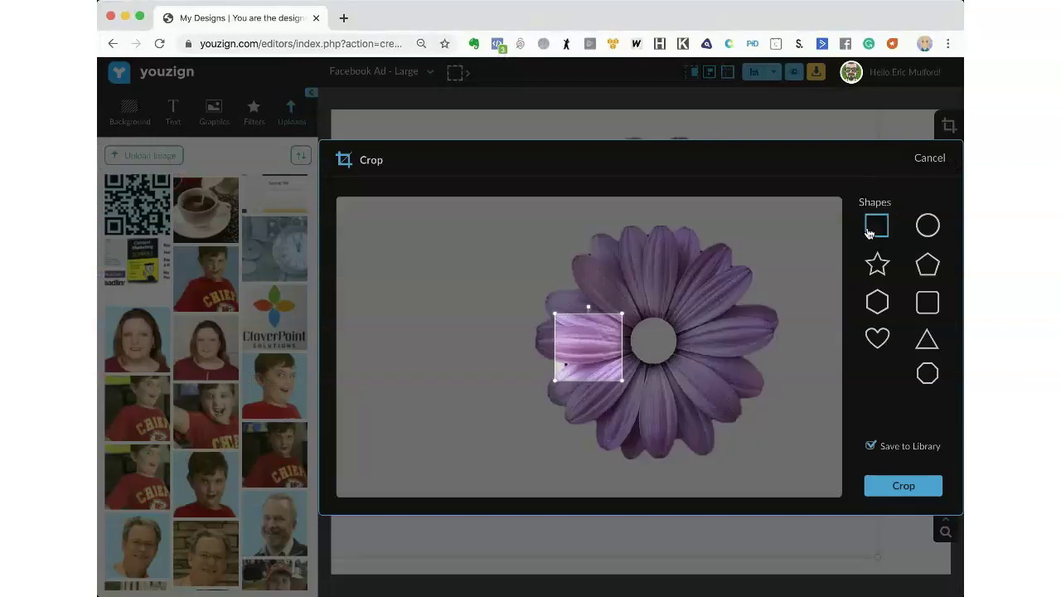
pyautogui.moveTo(601, 344); pyautogui.dragTo(562, 246)
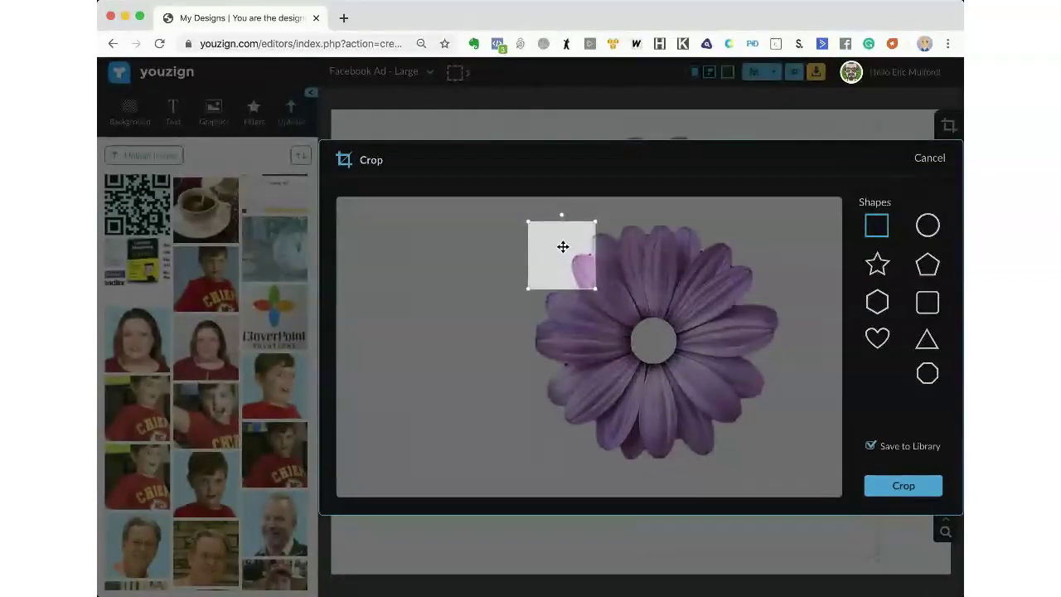
pyautogui.moveTo(594, 288); pyautogui.dragTo(807, 438)
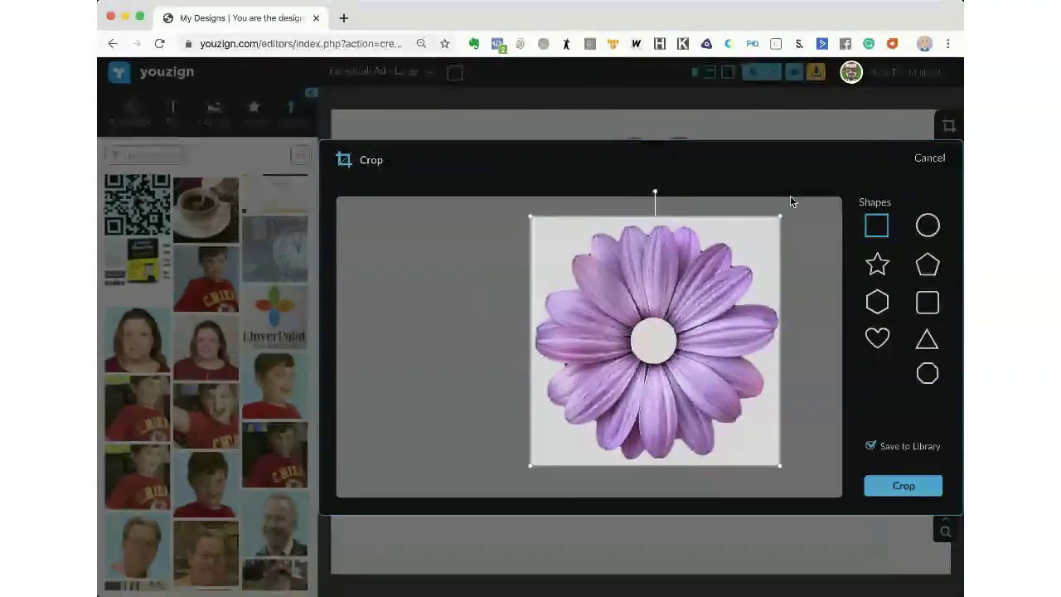
pyautogui.click(912, 479)
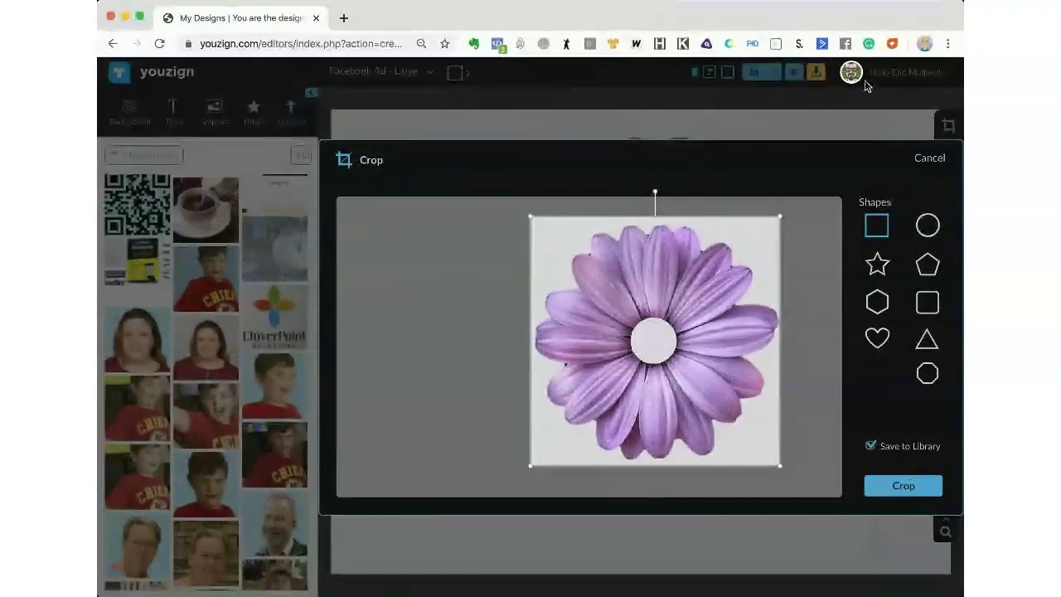
pyautogui.click(923, 158)
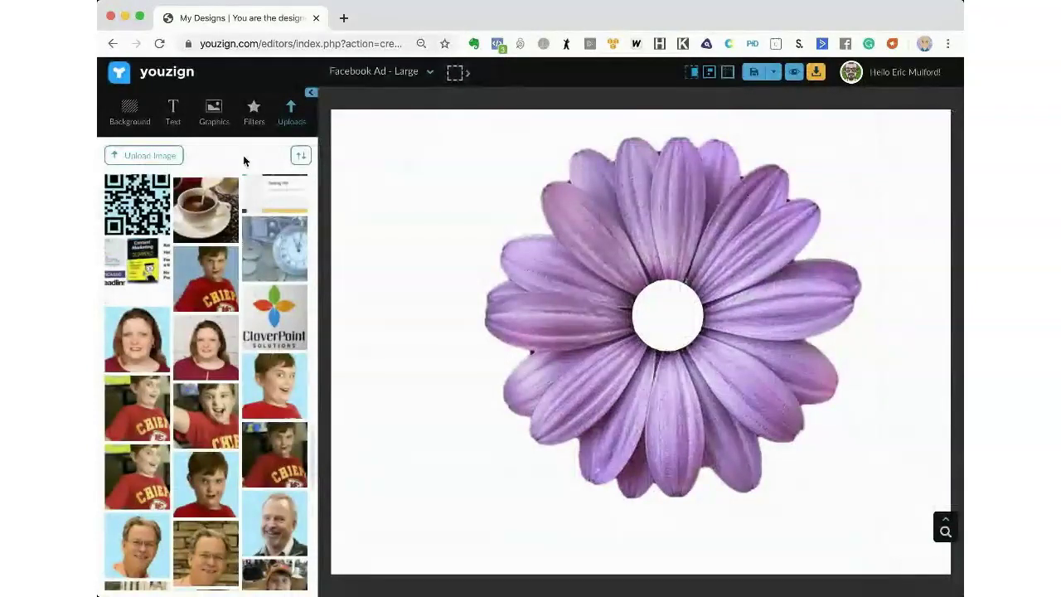
# - Make the canvas background transparent
pyautogui.click(129, 110)
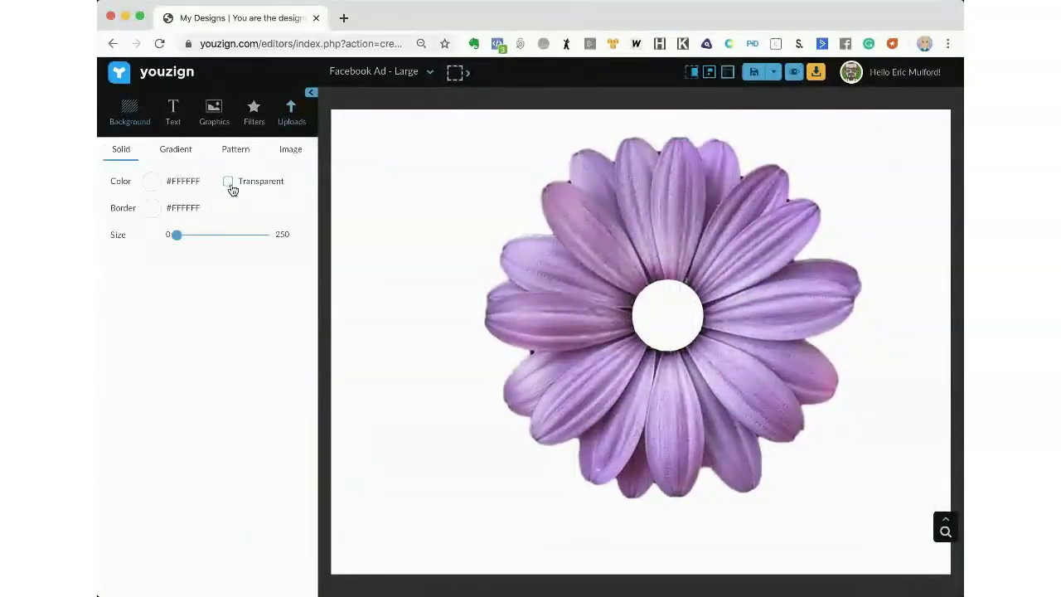
pyautogui.click(228, 182)
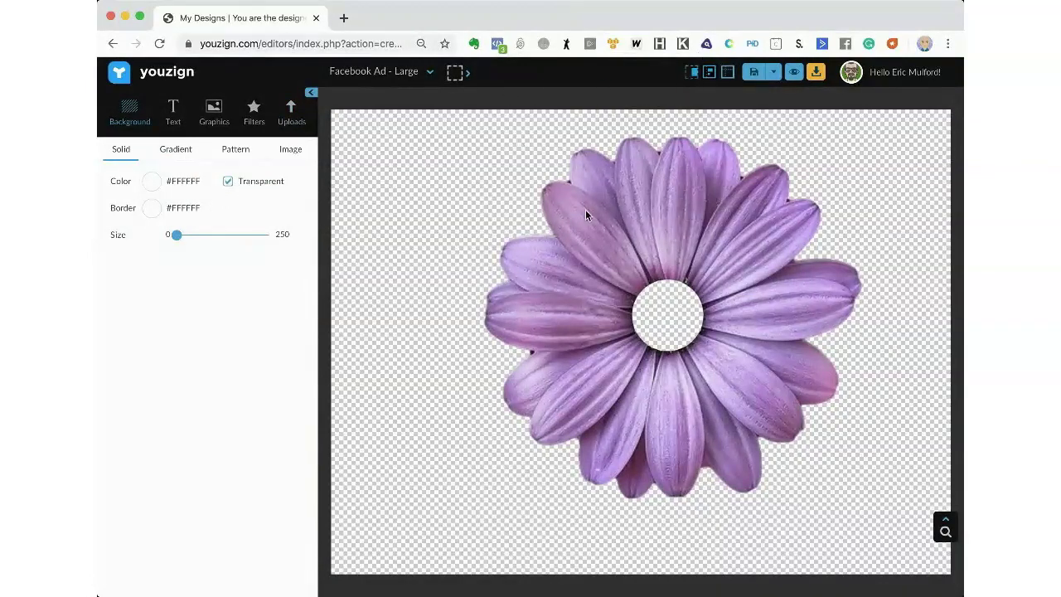
# - Crop the hollow daisy image with a circle that closely encloses all its petals, saving the crop to the library
pyautogui.click(606, 219)
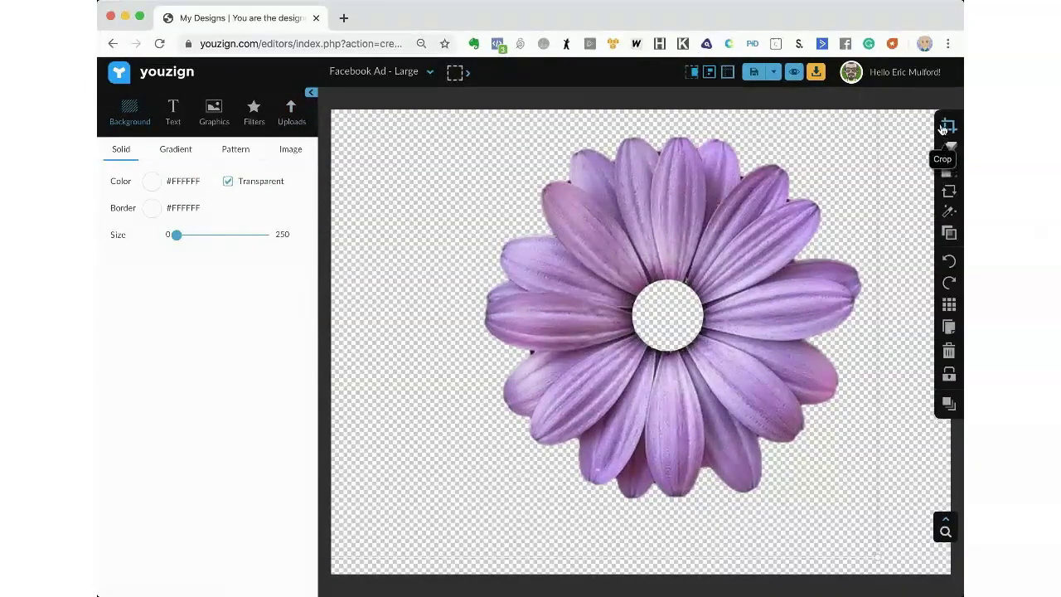
pyautogui.click(944, 128)
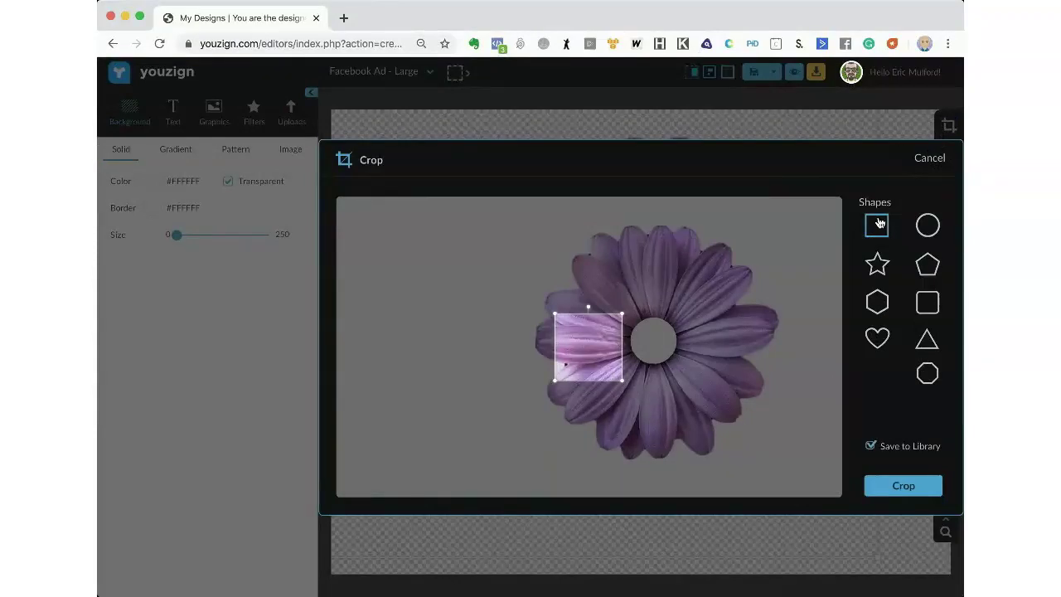
pyautogui.moveTo(592, 340); pyautogui.dragTo(572, 256)
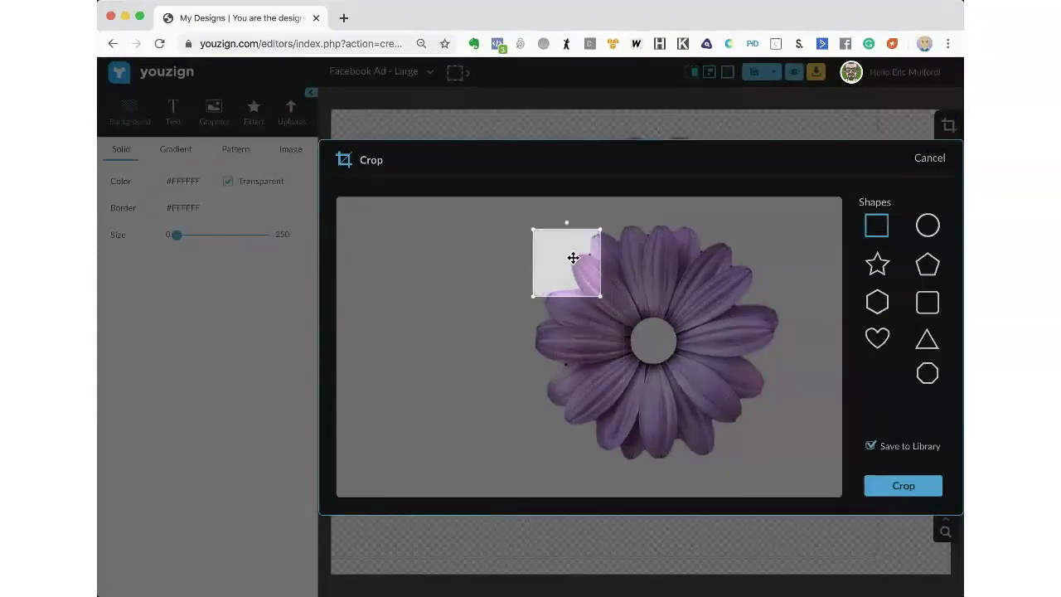
pyautogui.click(932, 227)
pyautogui.moveTo(595, 294); pyautogui.dragTo(800, 452)
pyautogui.moveTo(654, 373); pyautogui.dragTo(691, 363)
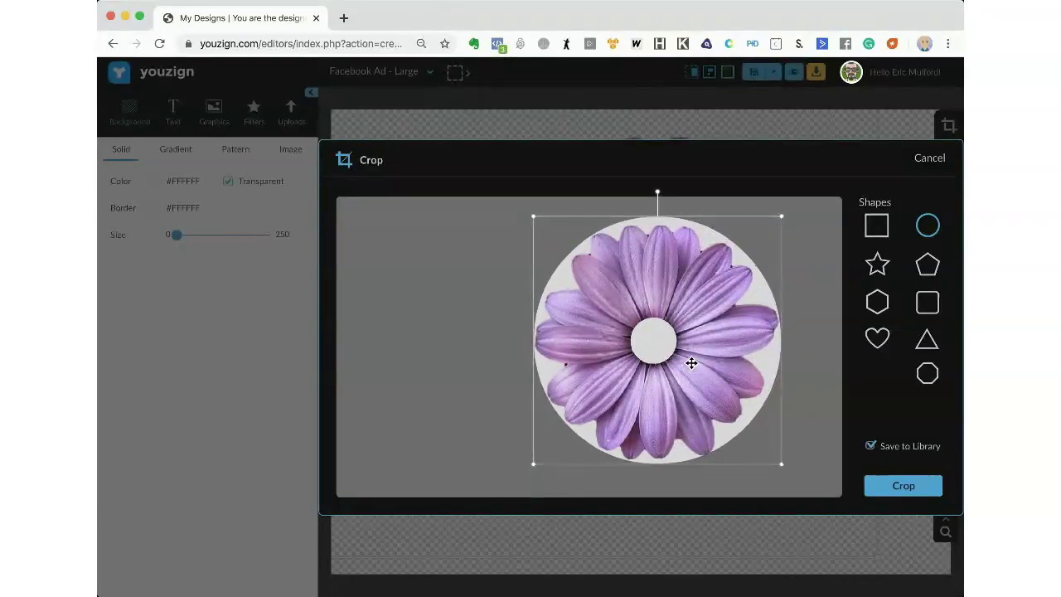
pyautogui.click(904, 487)
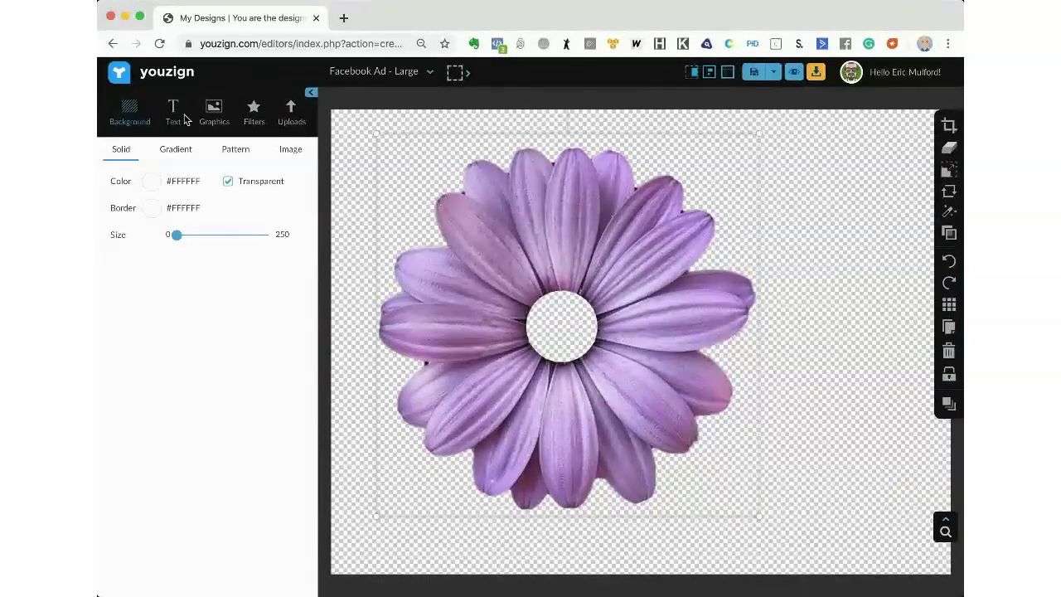
# - Show the uploaded images and delete the cropped hollow daisy from the canvas
pyautogui.click(290, 118)
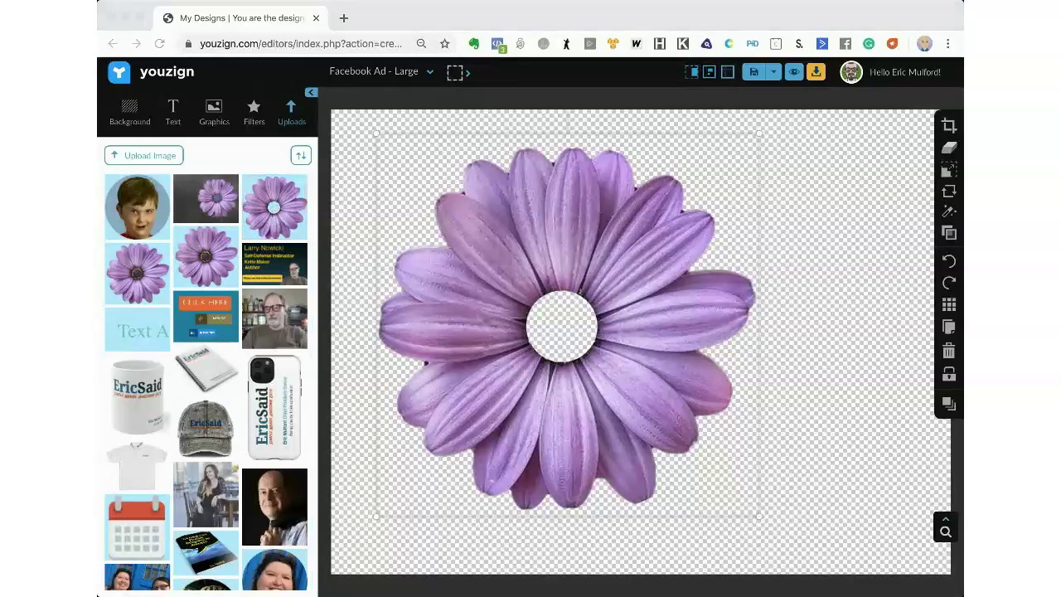
pyautogui.click(540, 246)
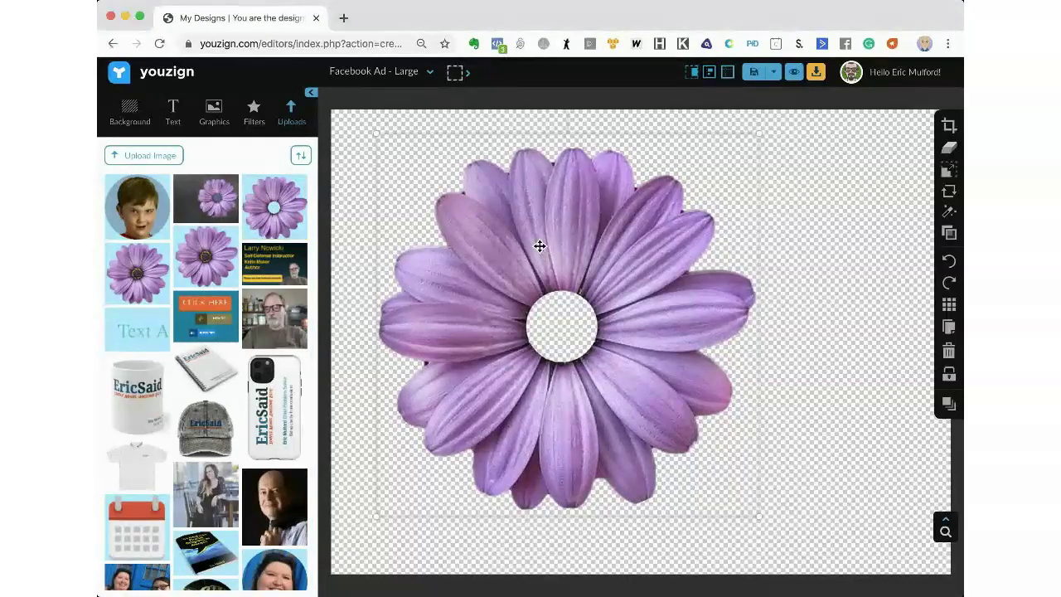
pyautogui.click(948, 351)
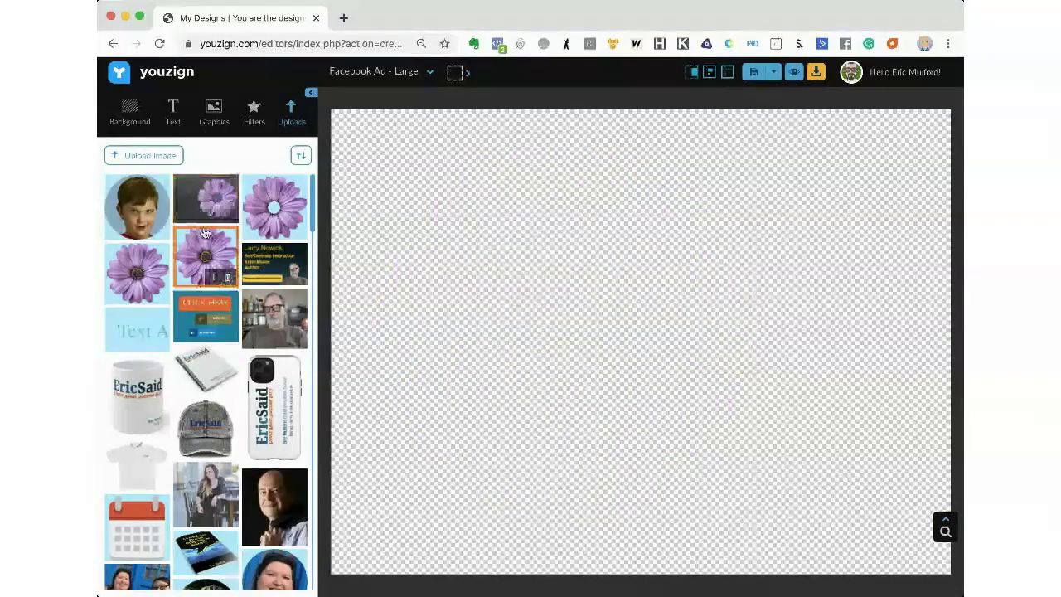
pyautogui.click(213, 109)
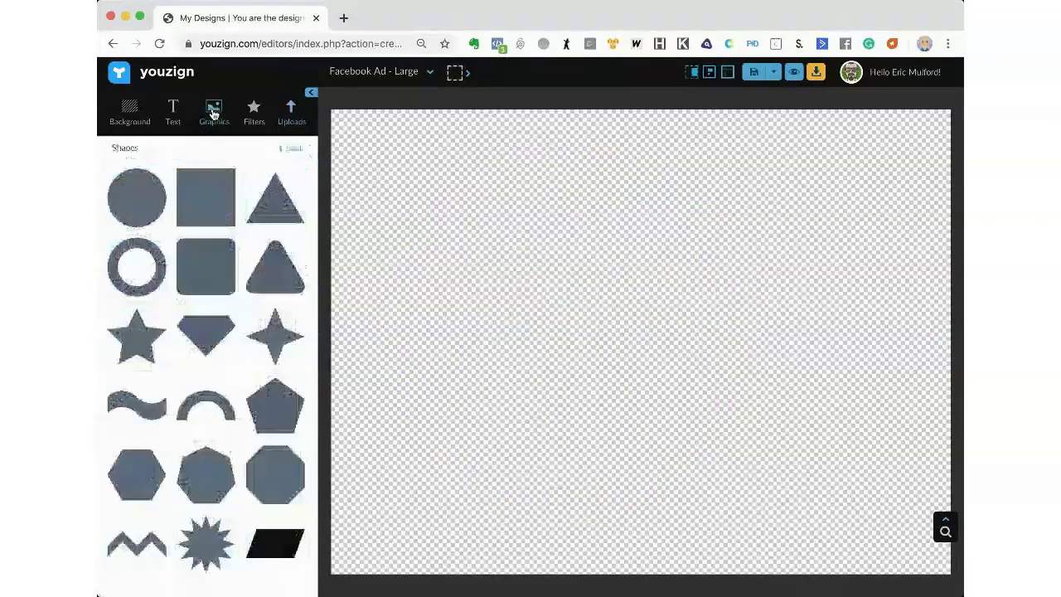
pyautogui.click(295, 148)
pyautogui.click(182, 149)
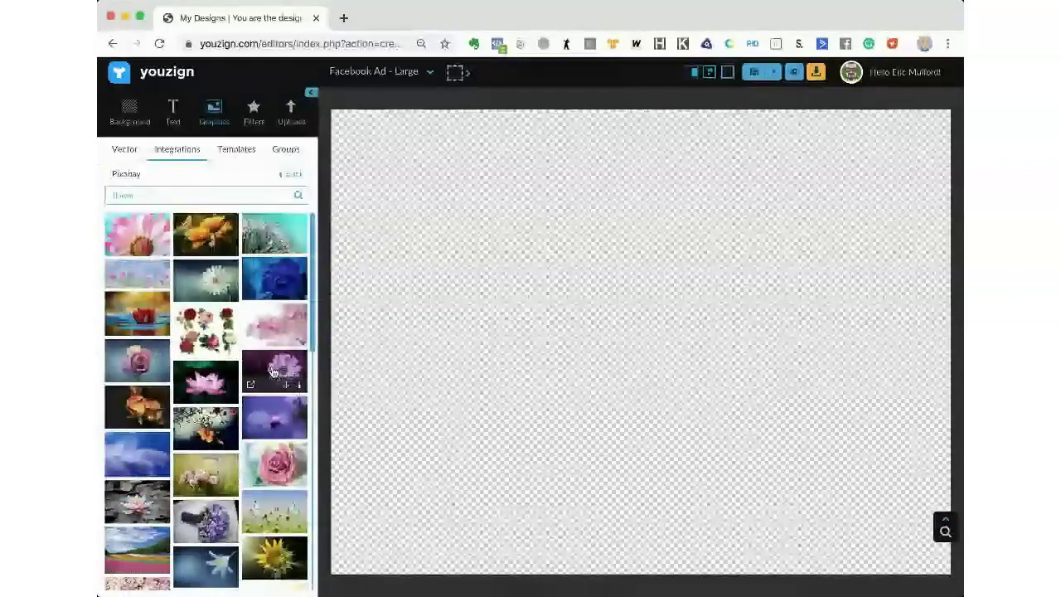
pyautogui.click(274, 369)
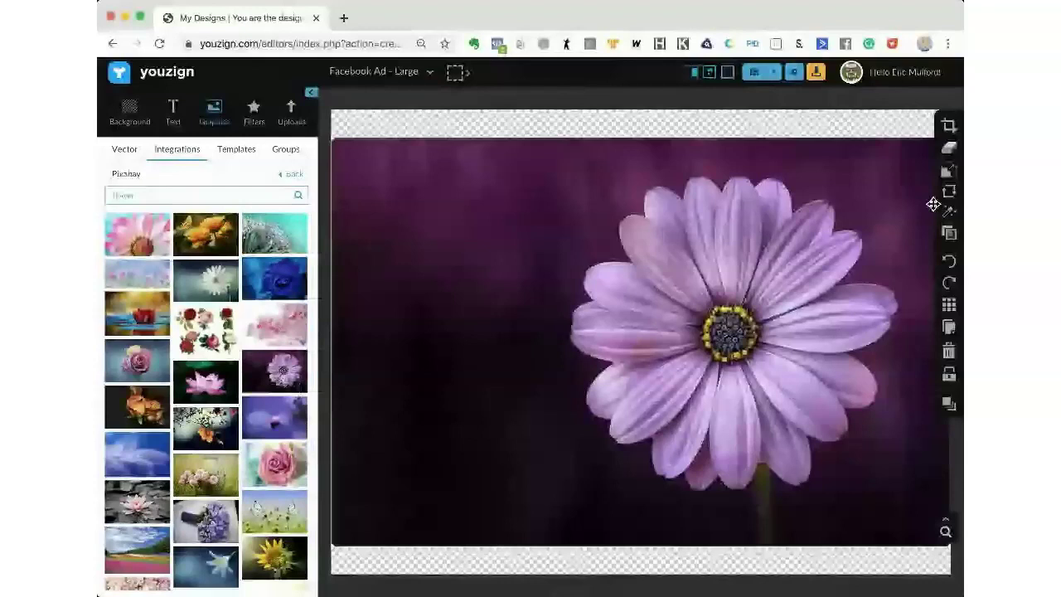
pyautogui.click(949, 213)
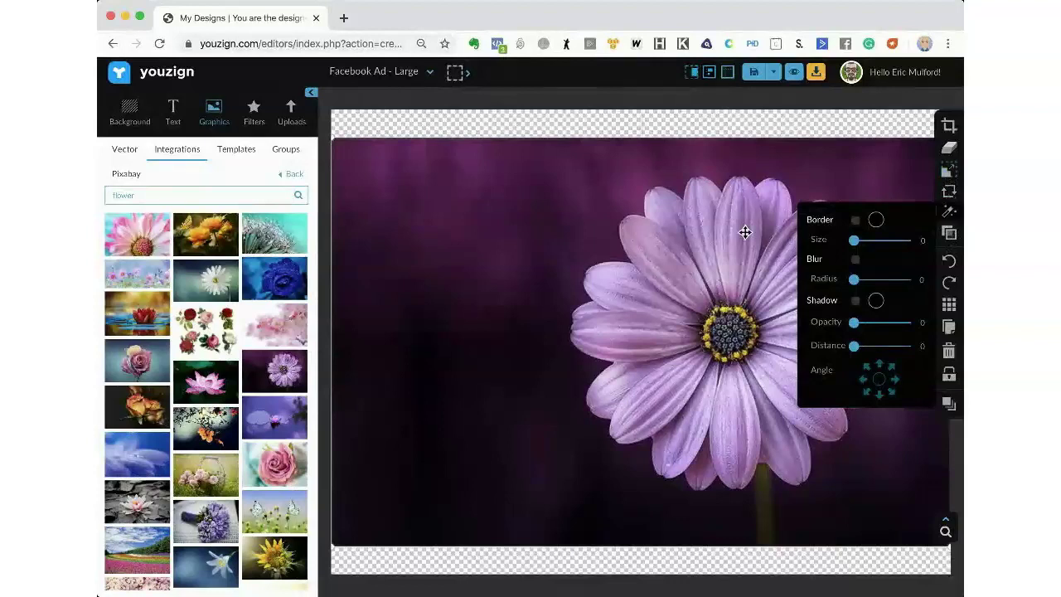
pyautogui.click(948, 350)
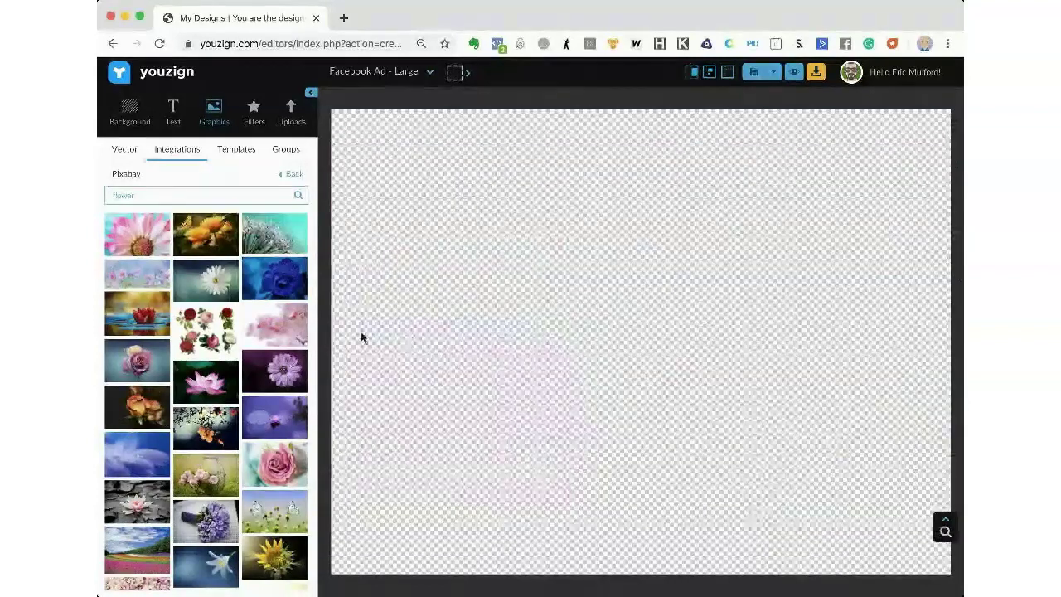
# - Place the uploaded hollow purple daisy on the canvas and apply the Grayscale filter to it at 100% opacity
pyautogui.click(286, 125)
pyautogui.click(273, 204)
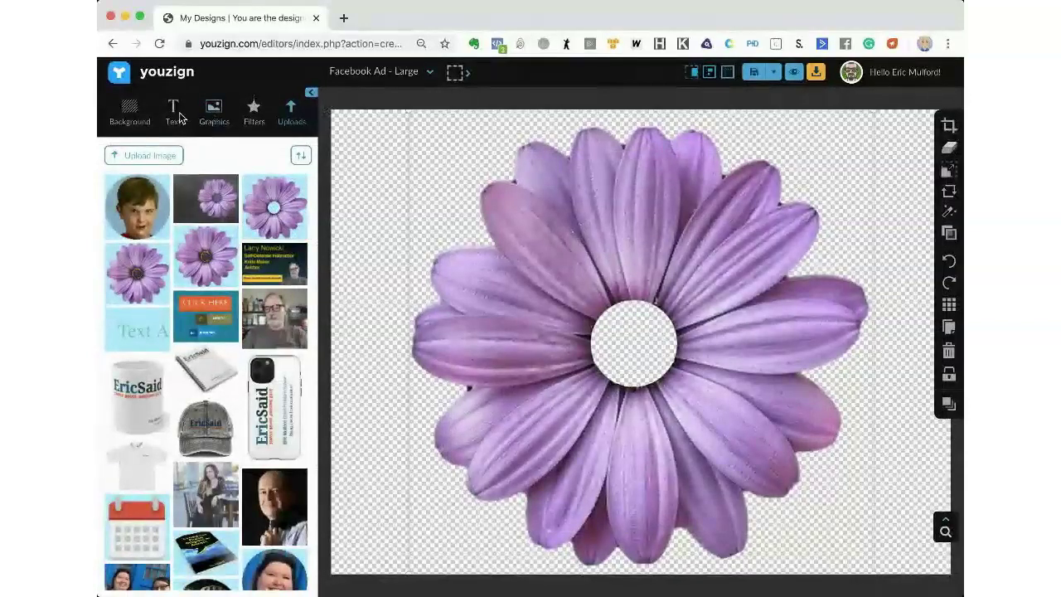
pyautogui.click(254, 115)
pyautogui.click(256, 201)
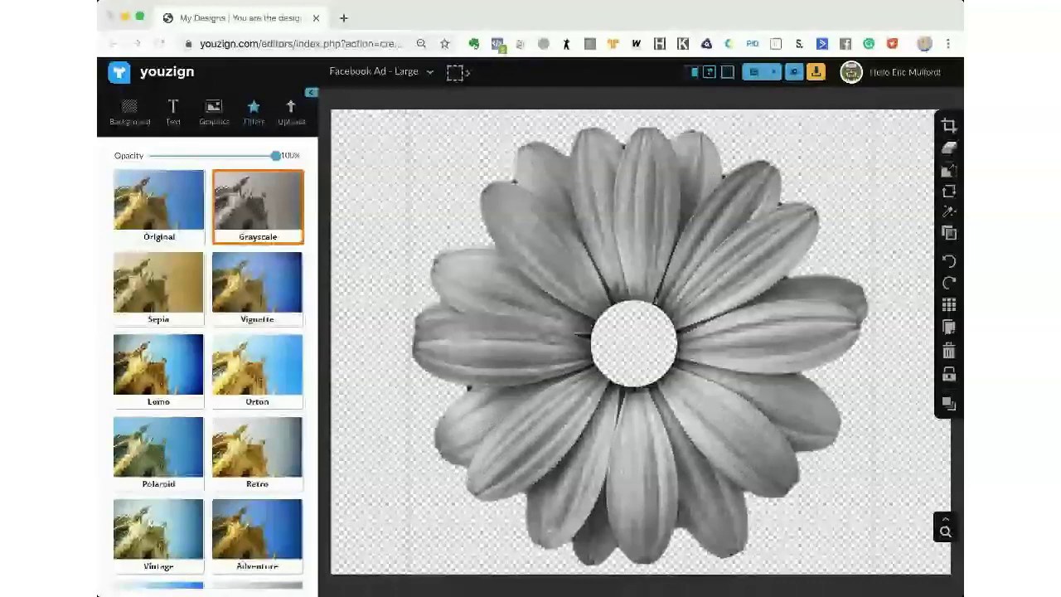
pyautogui.click(799, 111)
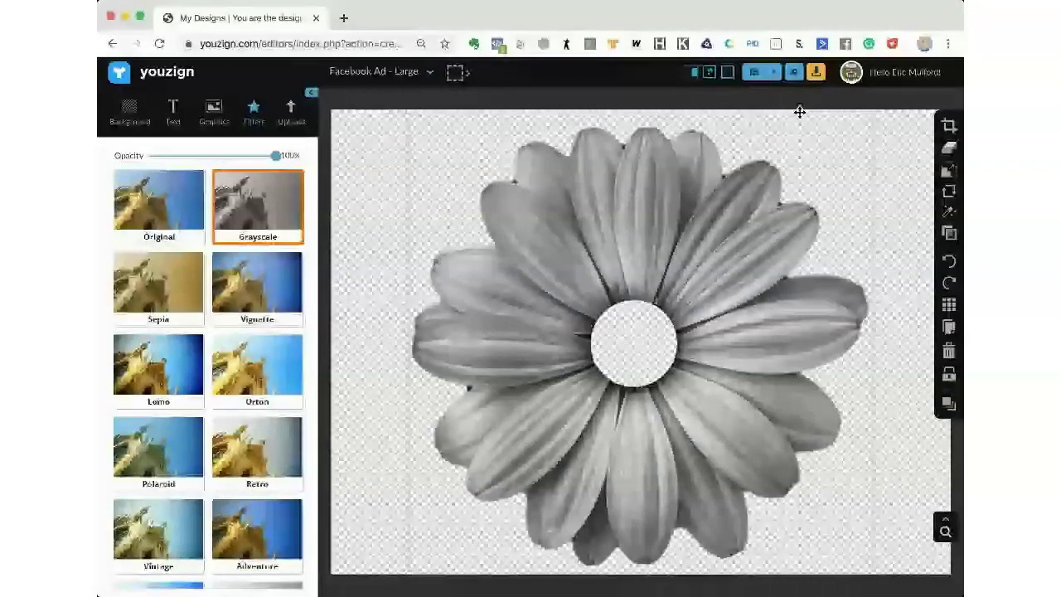
pyautogui.click(949, 233)
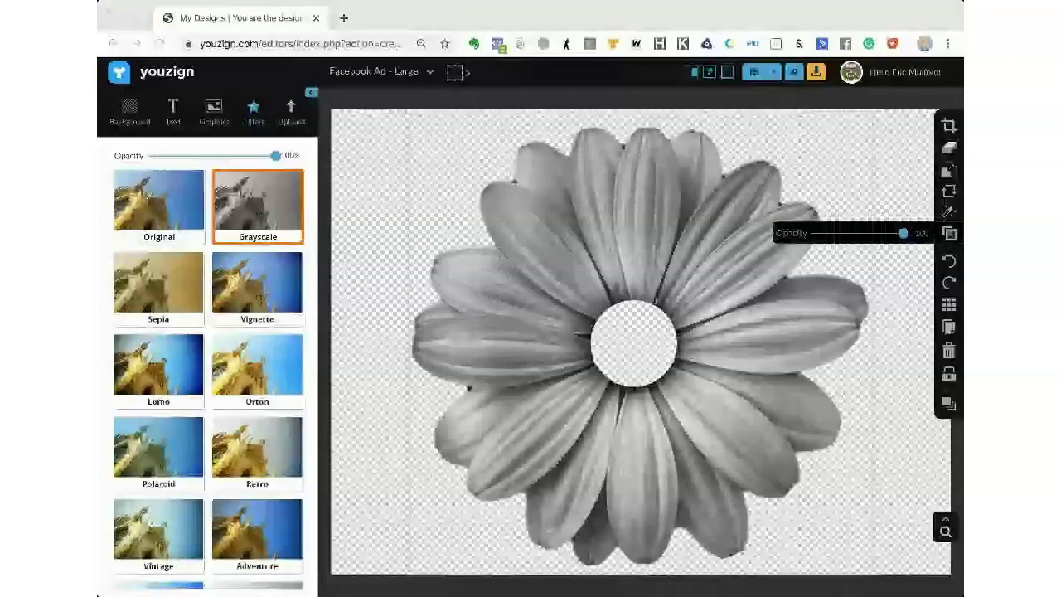
pyautogui.click(711, 290)
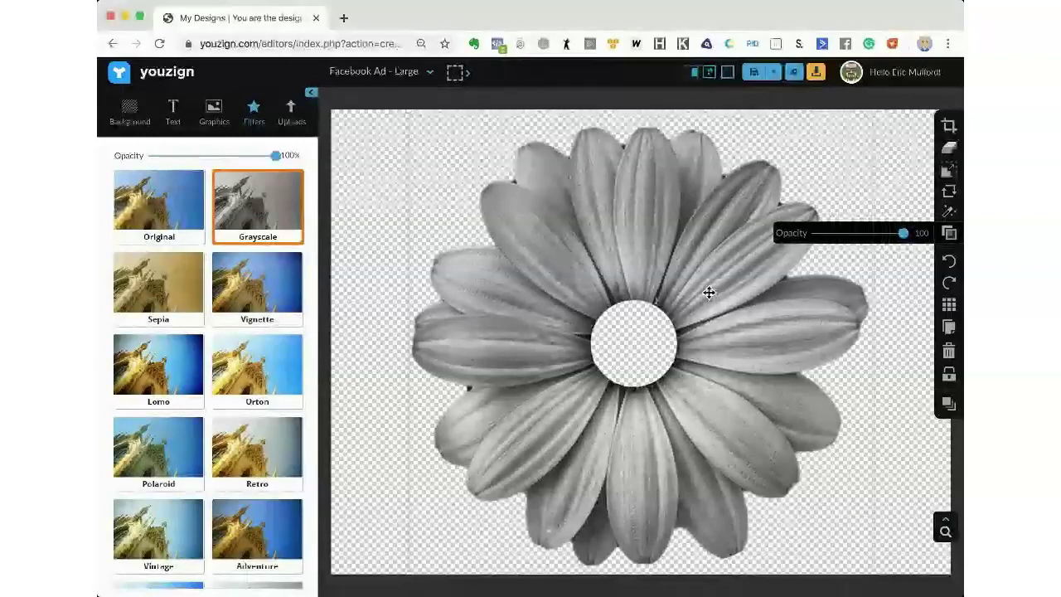
# - Upload the grayscale hollow daisy image file to the image library
pyautogui.click(294, 121)
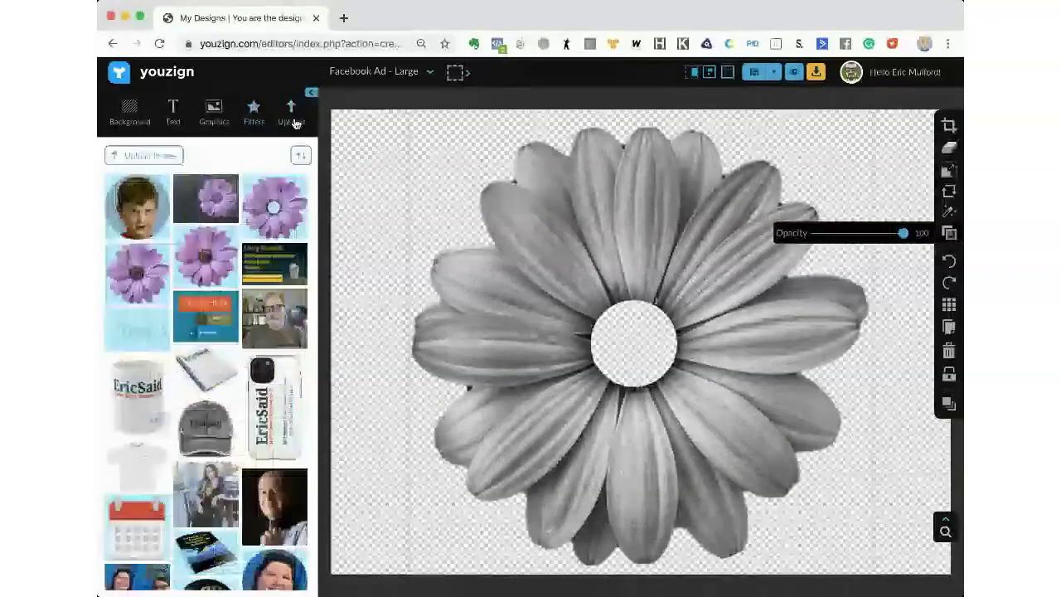
pyautogui.click(146, 156)
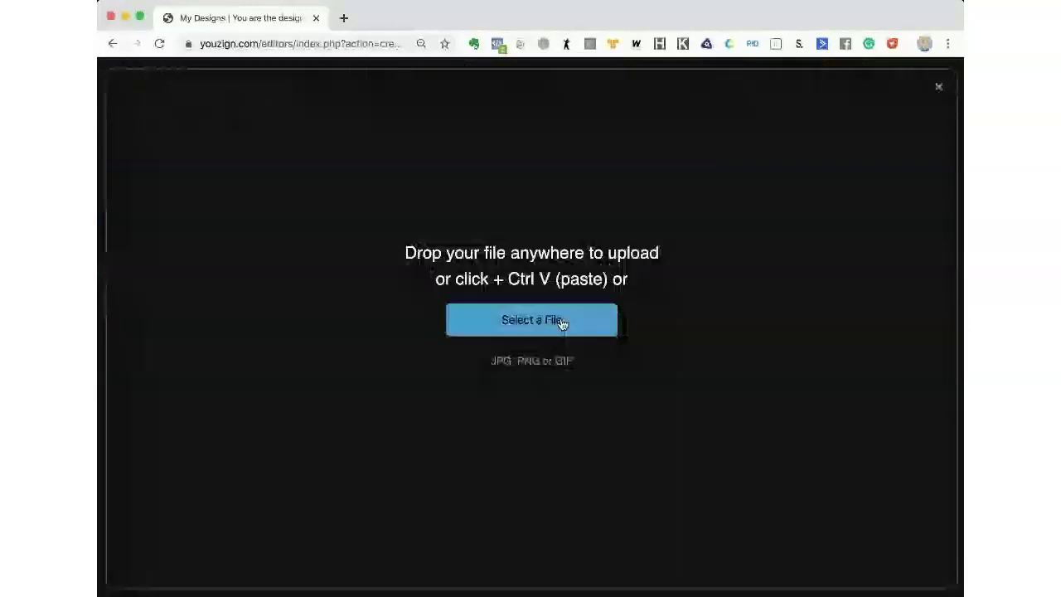
pyautogui.click(561, 322)
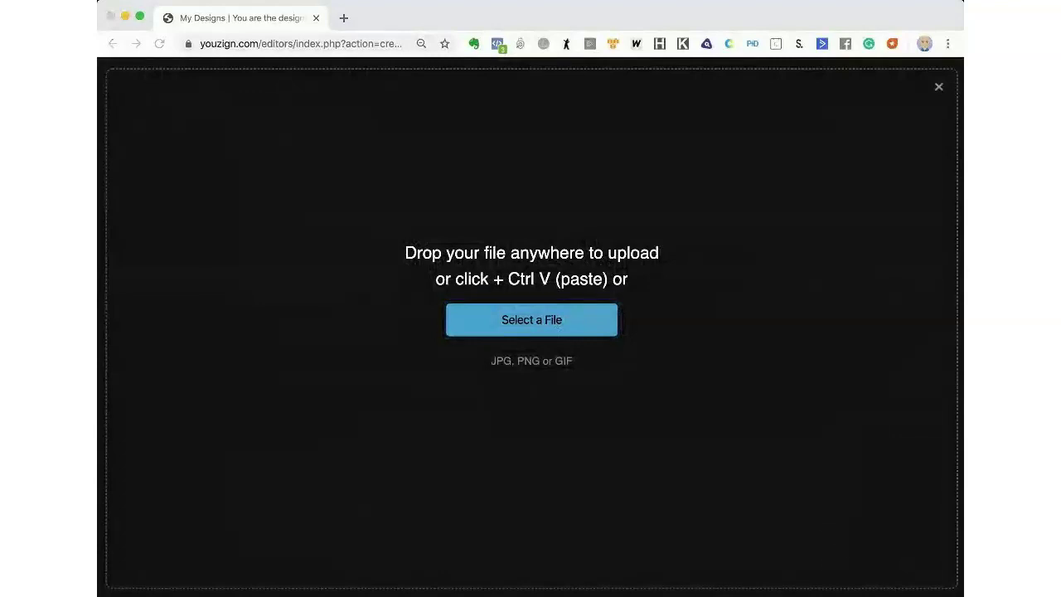
pyautogui.press('Return')
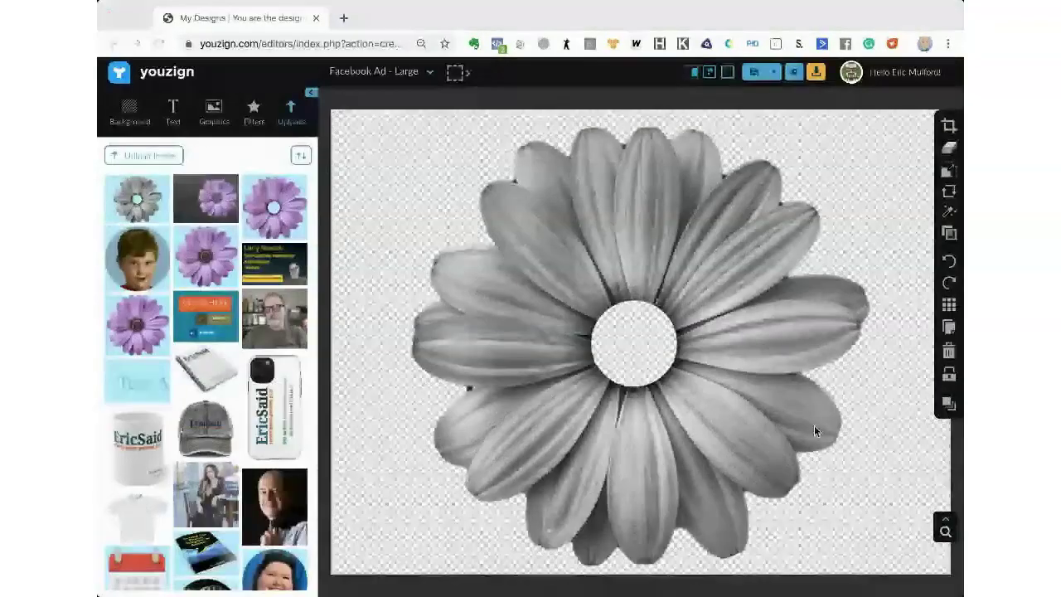
# - Shift the top grayscale daisy off its identical copy and delete one of the two from the canvas
pyautogui.click(683, 290)
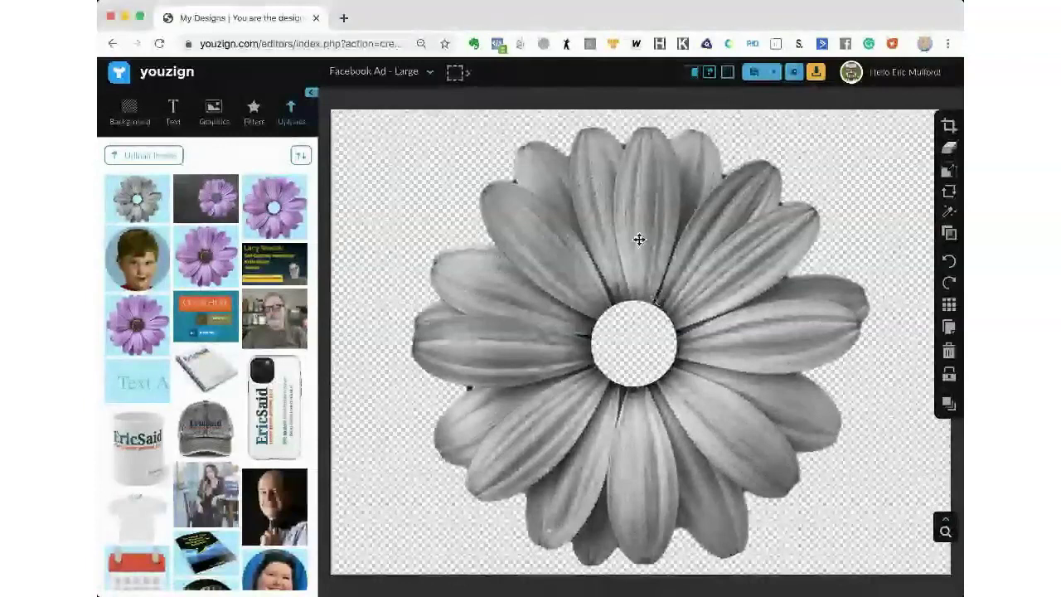
pyautogui.moveTo(636, 239); pyautogui.dragTo(693, 235)
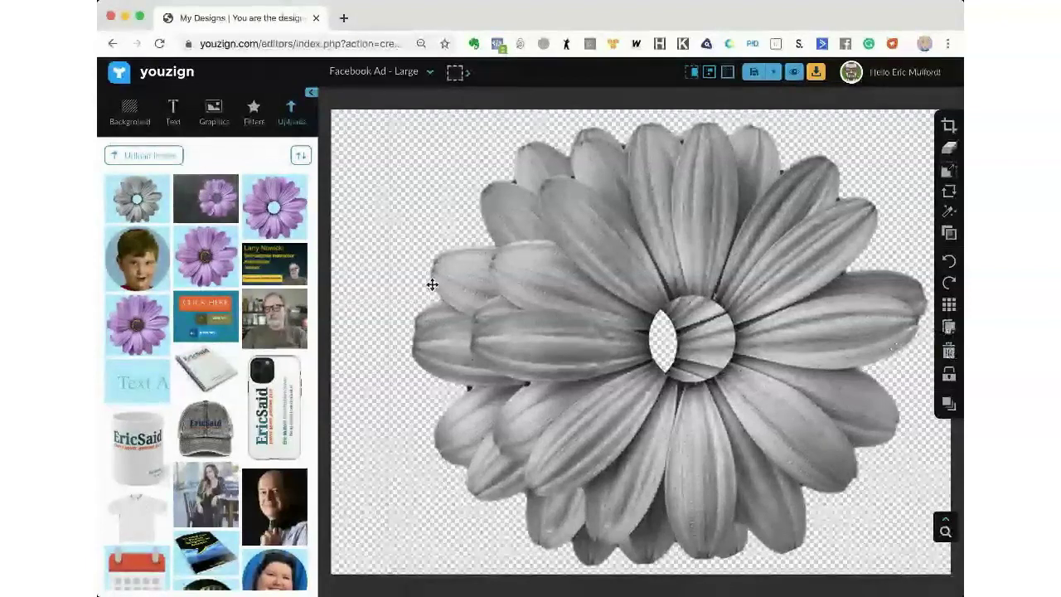
pyautogui.click(946, 348)
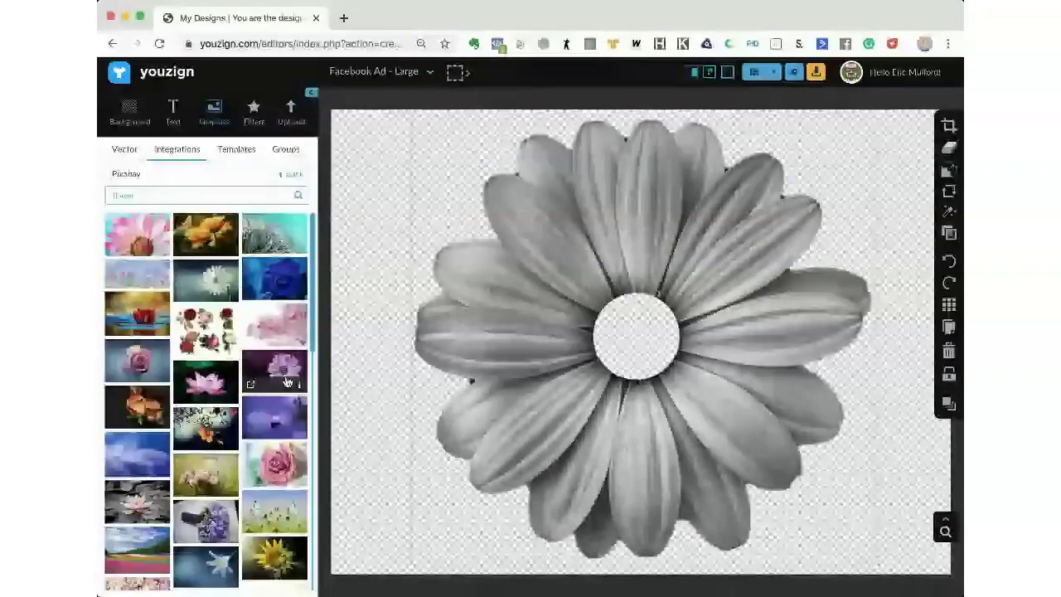
# - Add the Pixabay purple daisy photo behind the grayscale daisy, then shrink and position the cutout over the photo's flower
pyautogui.click(281, 372)
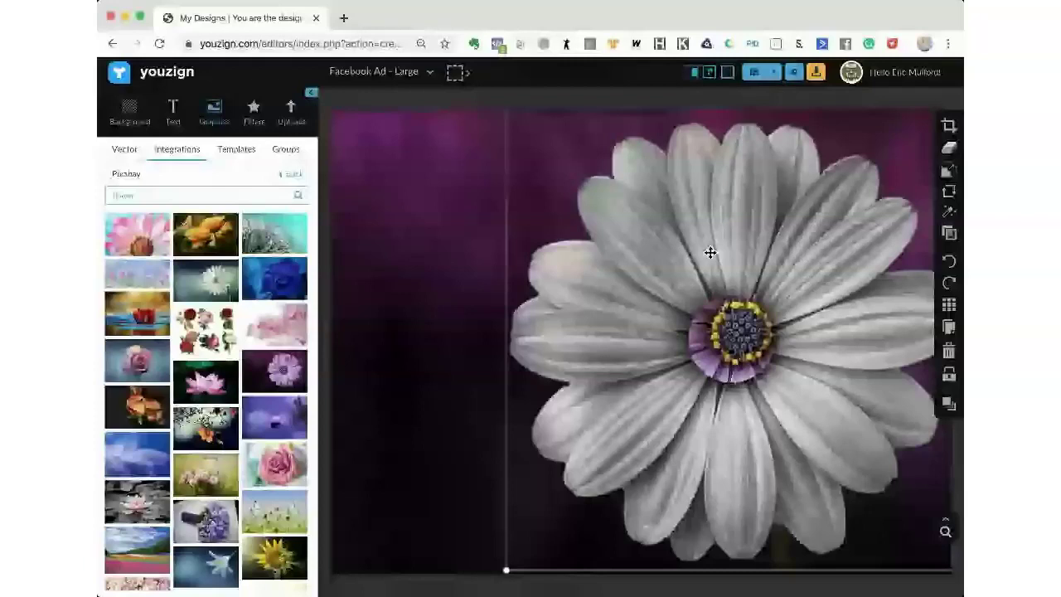
pyautogui.moveTo(710, 252); pyautogui.dragTo(717, 293)
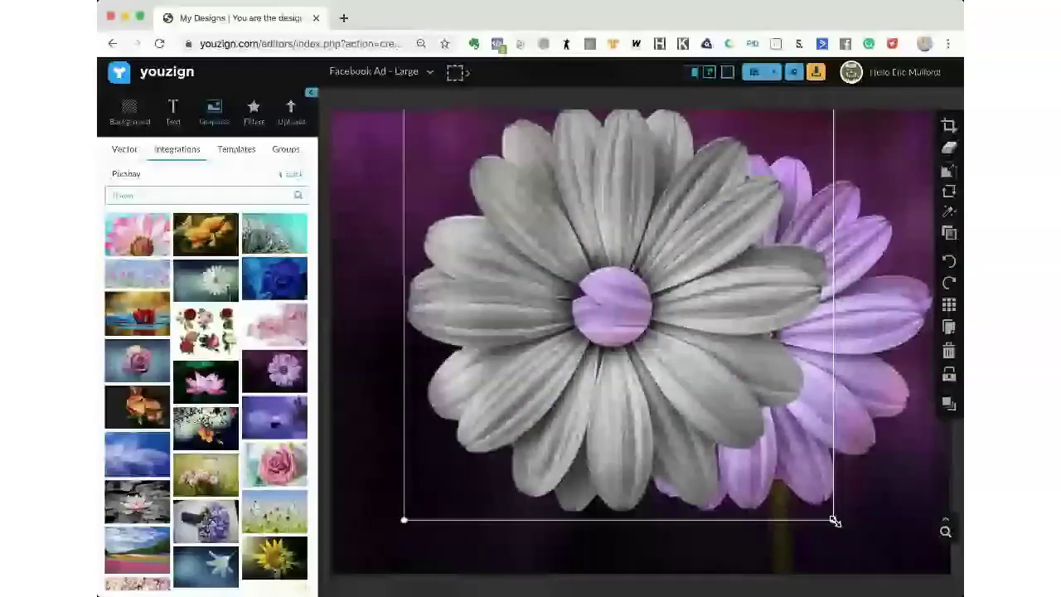
pyautogui.moveTo(834, 520); pyautogui.dragTo(804, 491)
pyautogui.moveTo(722, 390); pyautogui.dragTo(857, 434)
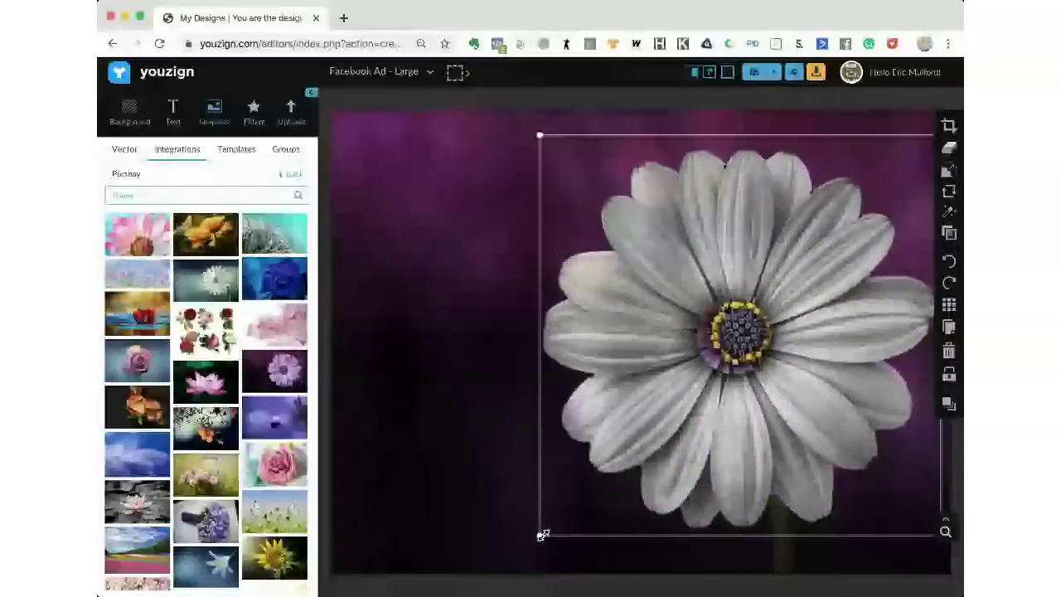
pyautogui.moveTo(543, 535); pyautogui.dragTo(553, 523)
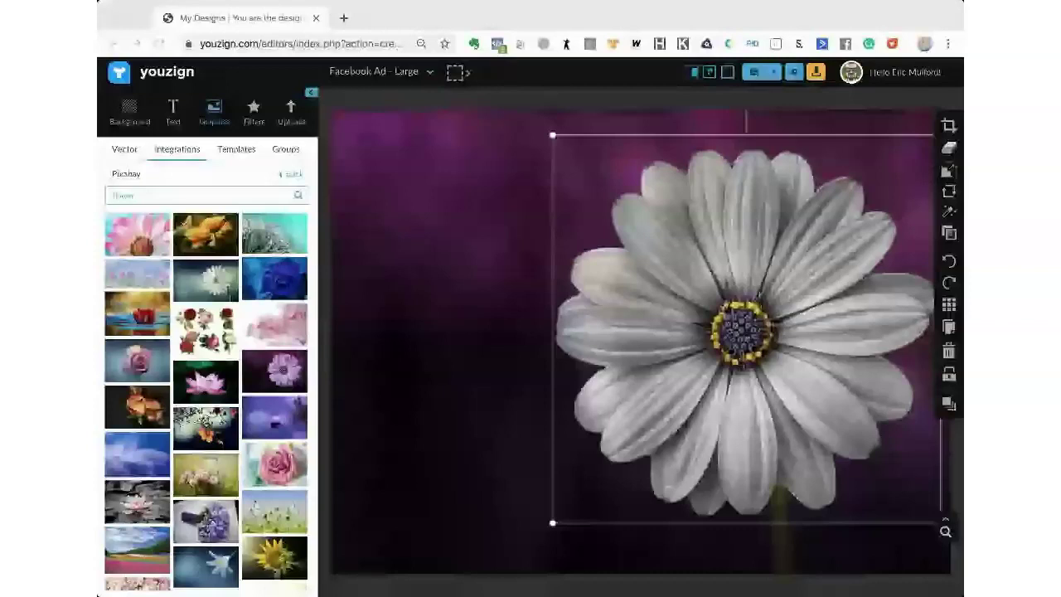
# - Reduce the opacity of the purple daisy photo slightly
pyautogui.click(948, 232)
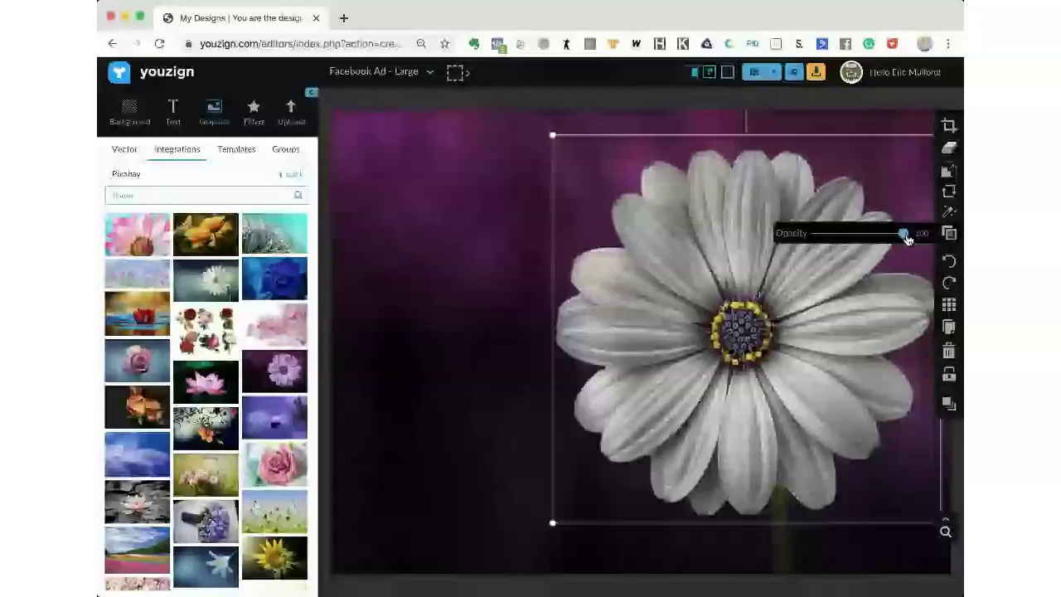
pyautogui.moveTo(908, 240); pyautogui.dragTo(891, 234)
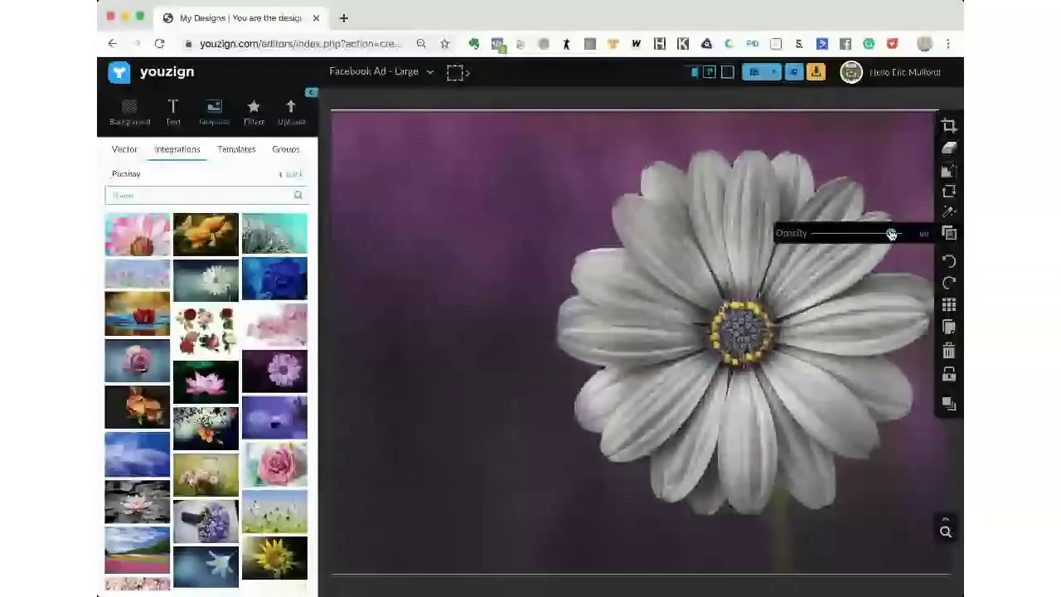
pyautogui.moveTo(890, 234); pyautogui.dragTo(887, 235)
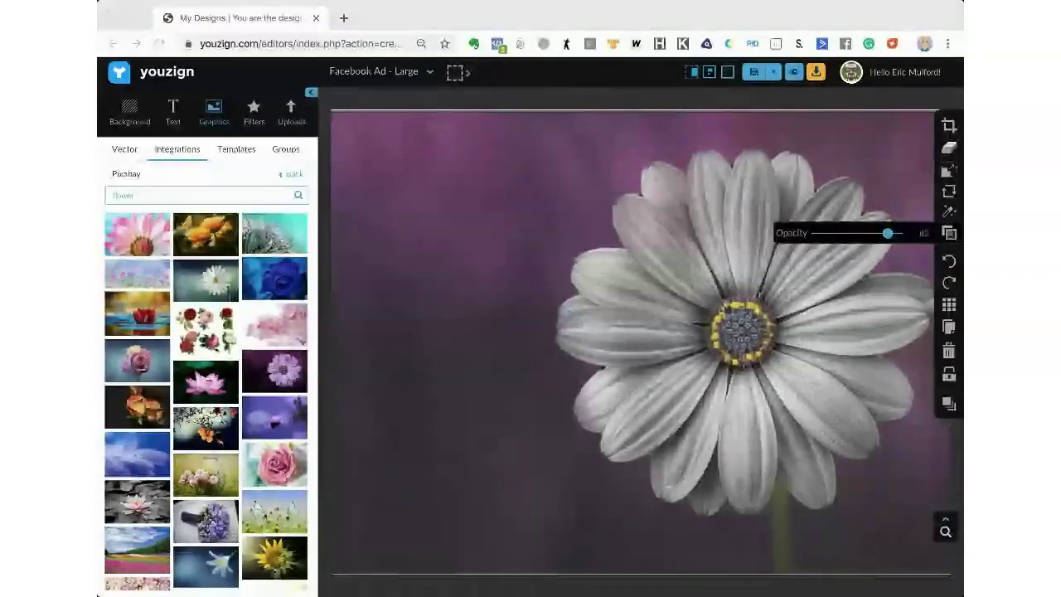
# - Fine-tune the grayscale daisy's position and size so its petals and hollow centre line up with the flower in the photo
pyautogui.click(813, 380)
pyautogui.click(810, 370)
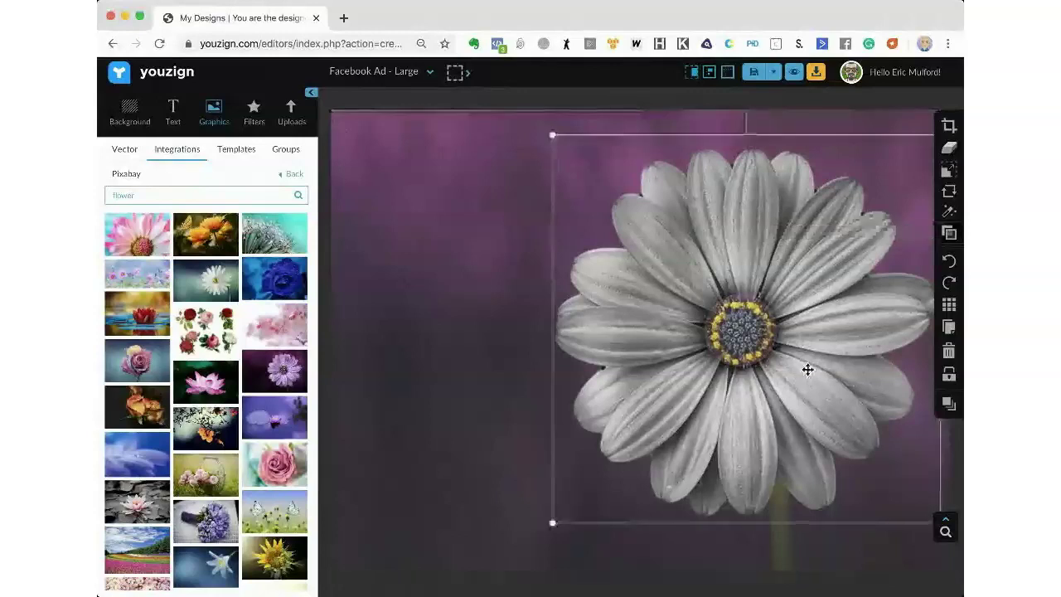
pyautogui.moveTo(798, 374)
pyautogui.mouseDown()
pyautogui.moveTo(783, 374)
pyautogui.moveTo(798, 373)
pyautogui.mouseUp()
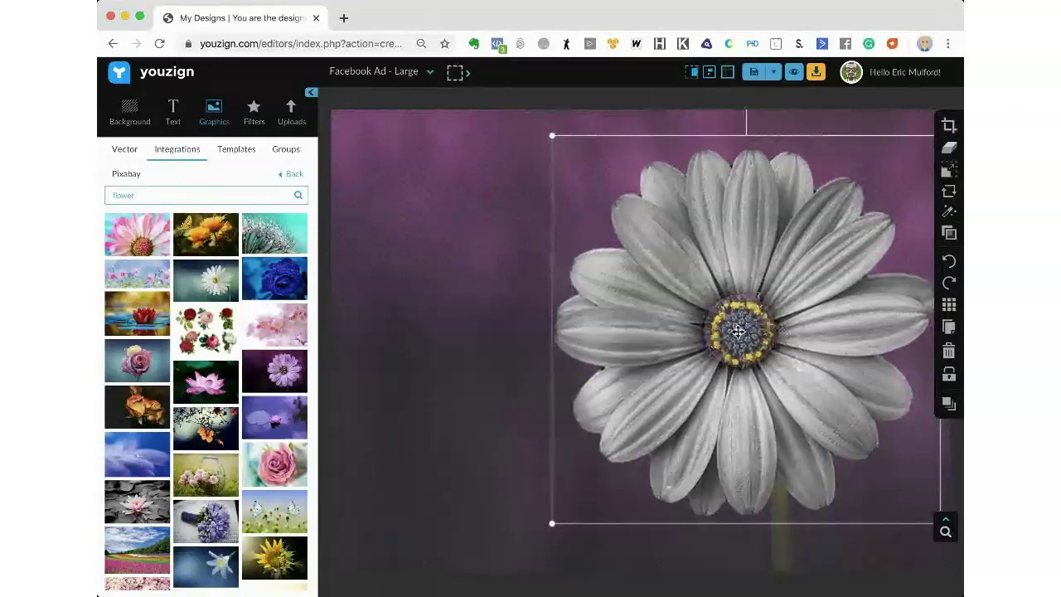
pyautogui.moveTo(738, 331); pyautogui.dragTo(745, 332)
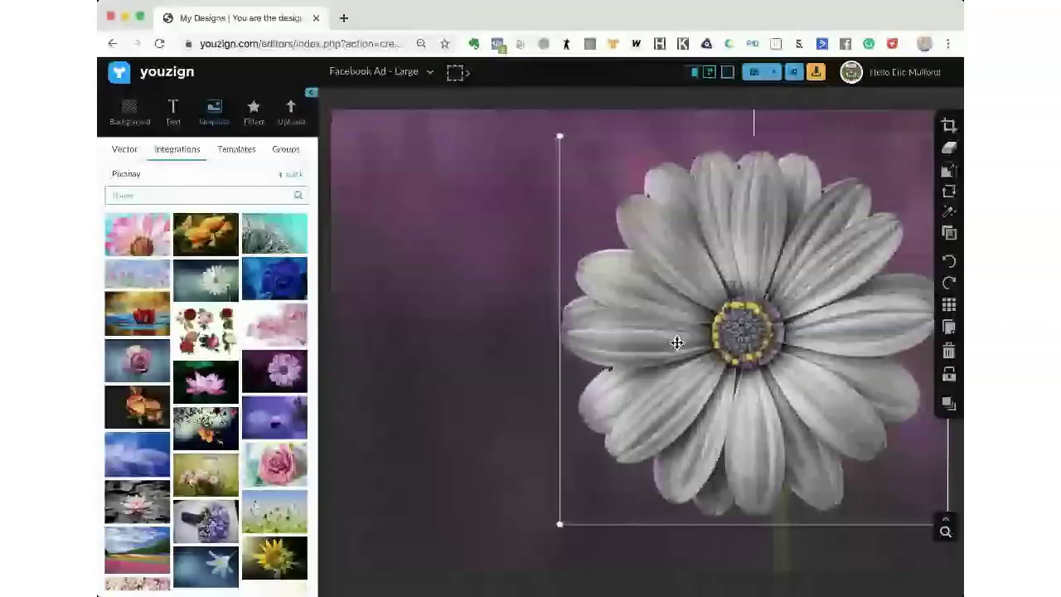
pyautogui.moveTo(677, 343); pyautogui.dragTo(670, 342)
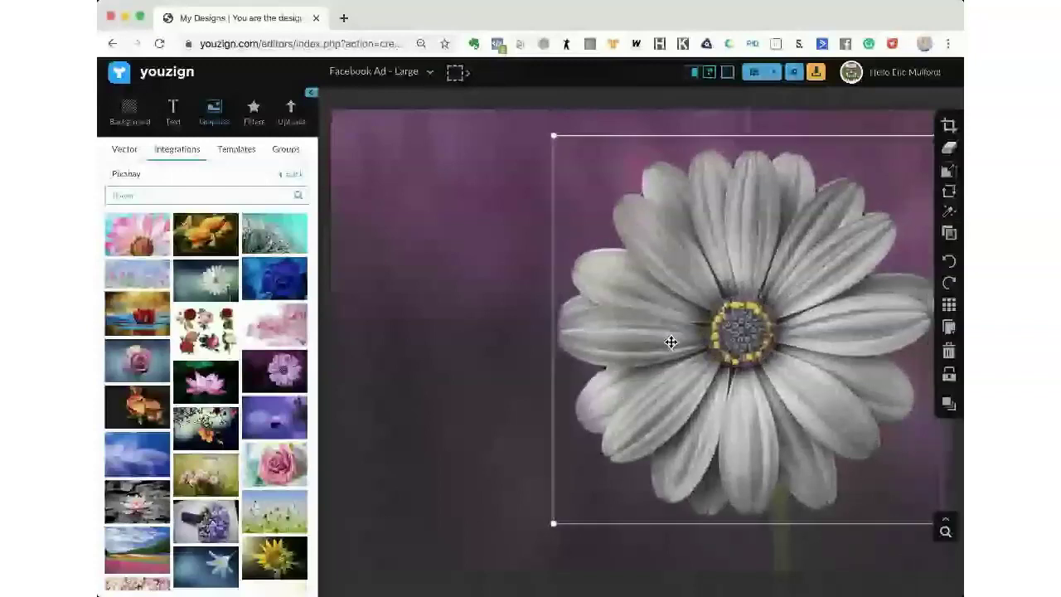
pyautogui.moveTo(554, 135); pyautogui.dragTo(553, 135)
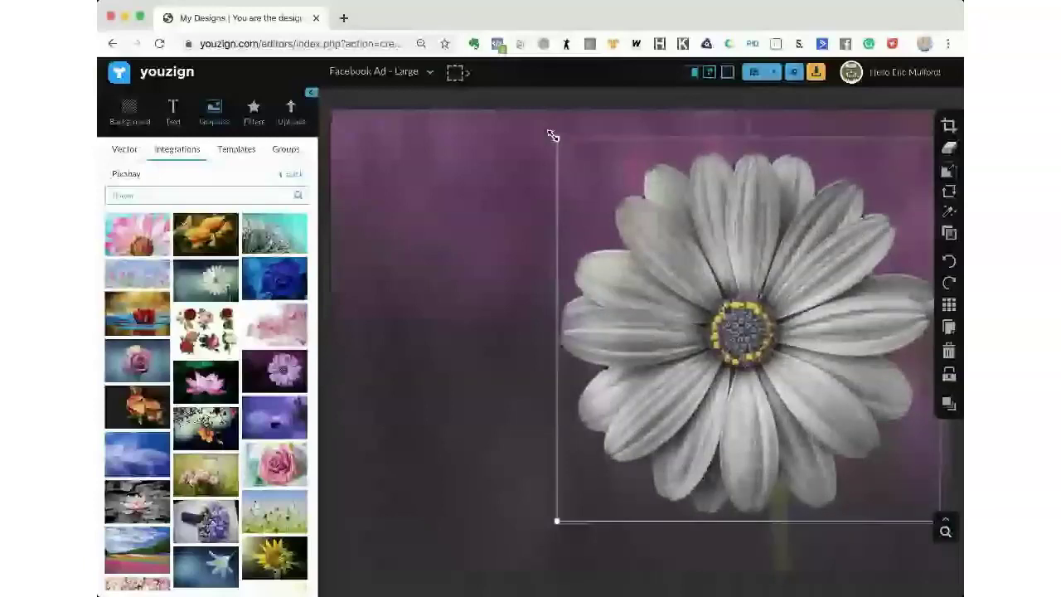
pyautogui.moveTo(553, 135); pyautogui.dragTo(555, 137)
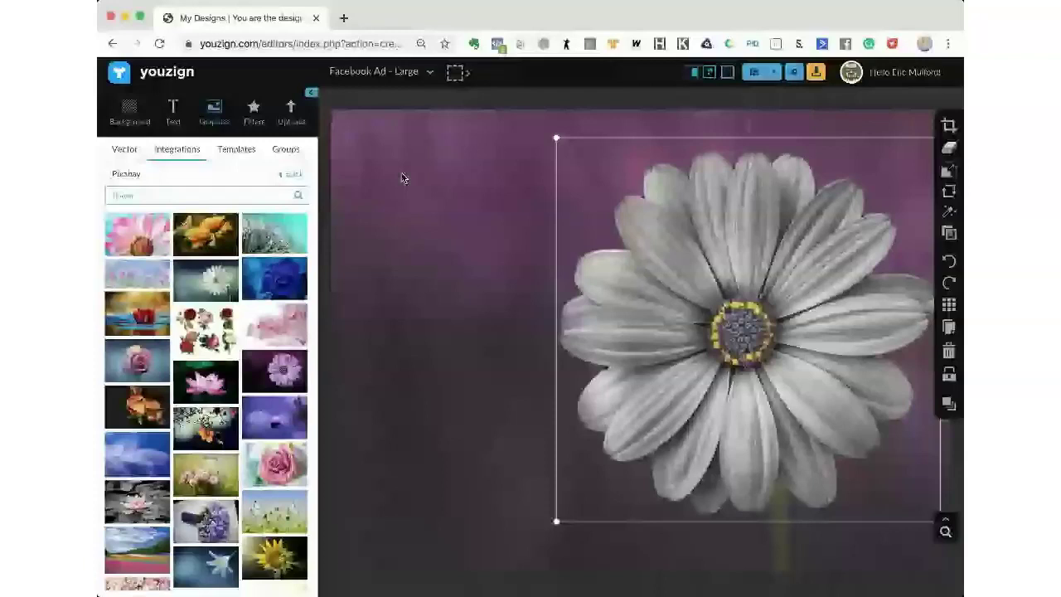
# - Fade the purple daisy photo a little further behind the grayscale cutout by lowering its opacity
pyautogui.click(453, 230)
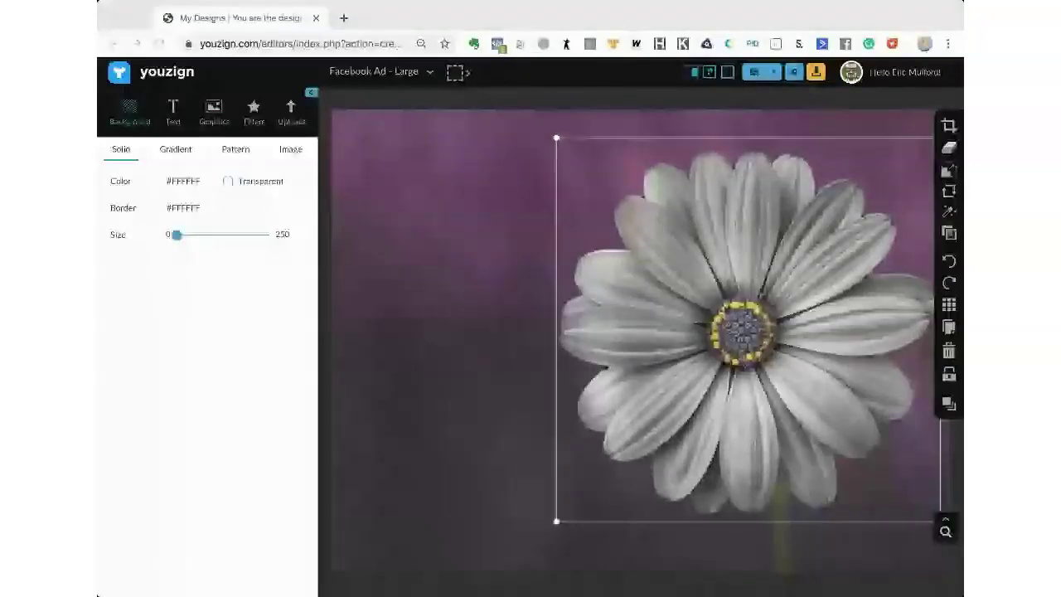
pyautogui.click(523, 294)
pyautogui.moveTo(939, 236)
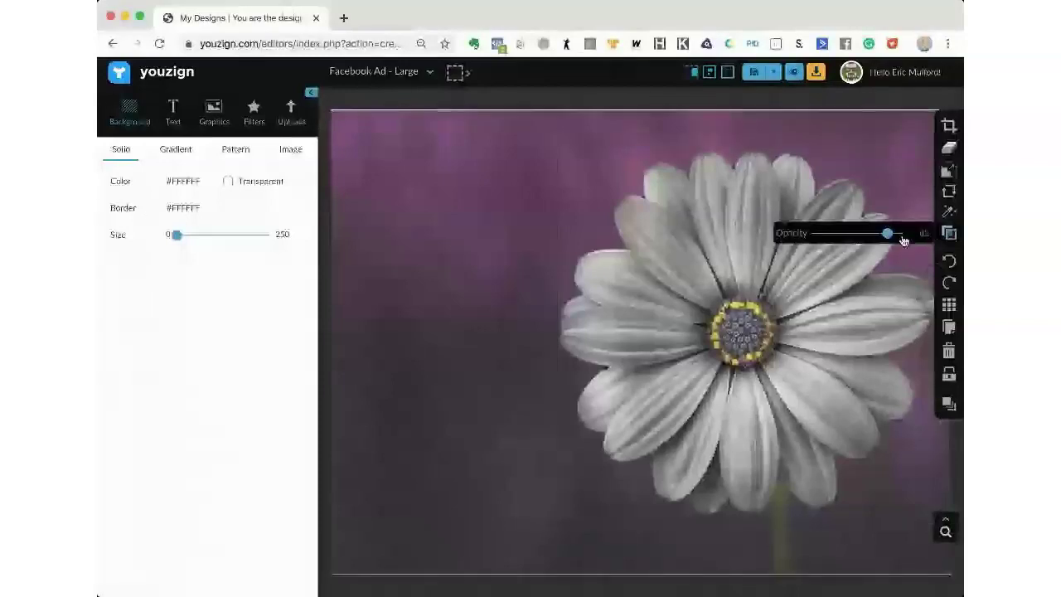
pyautogui.moveTo(887, 234)
pyautogui.mouseDown()
pyautogui.moveTo(867, 238)
pyautogui.moveTo(883, 237)
pyautogui.mouseUp()
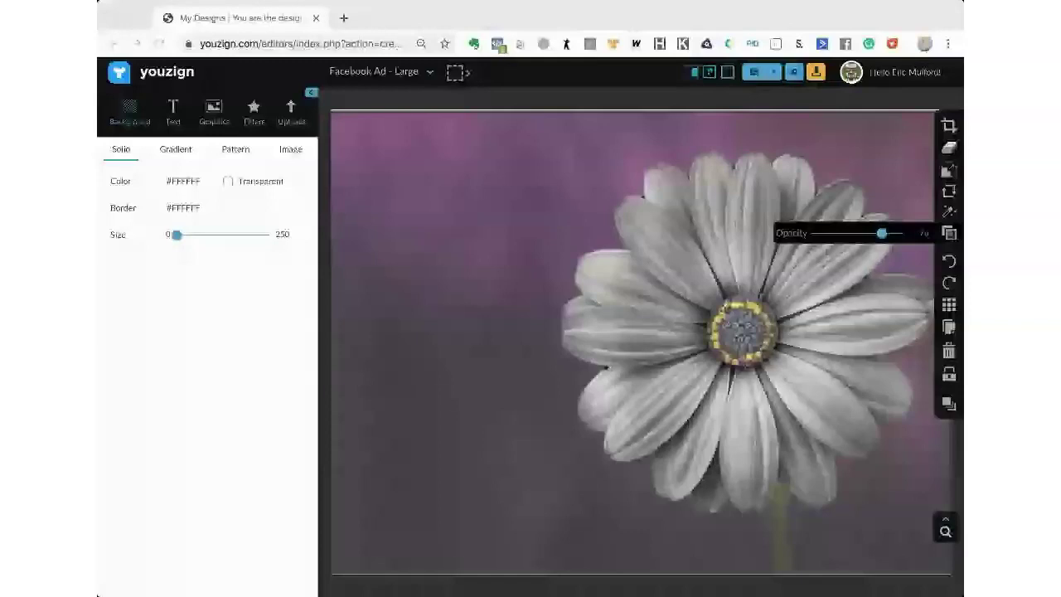
# - Remove the grayscale hollow daisy that overlays the faded photo
pyautogui.click(788, 254)
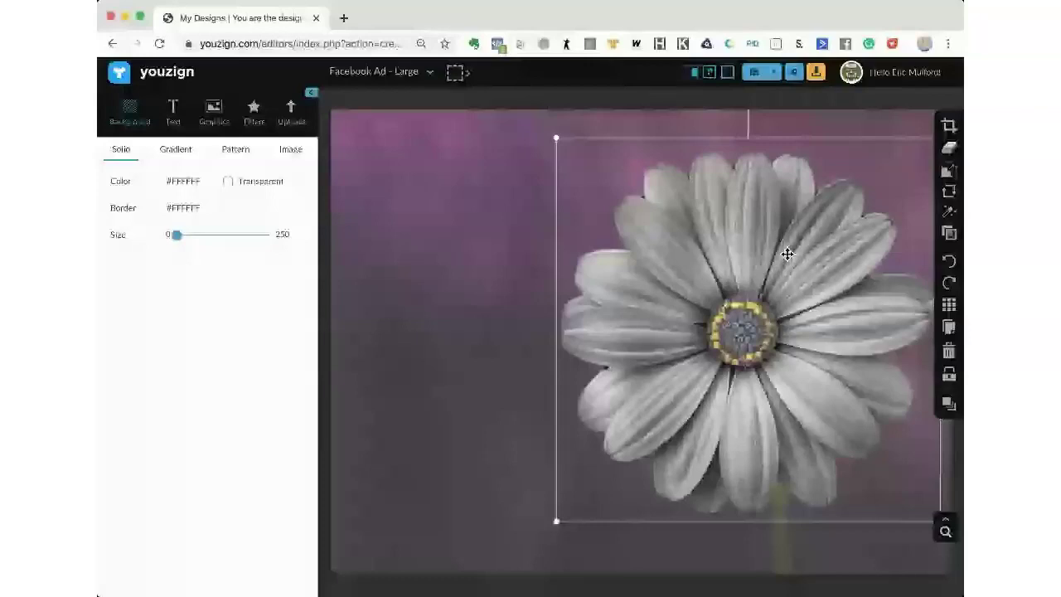
pyautogui.click(949, 373)
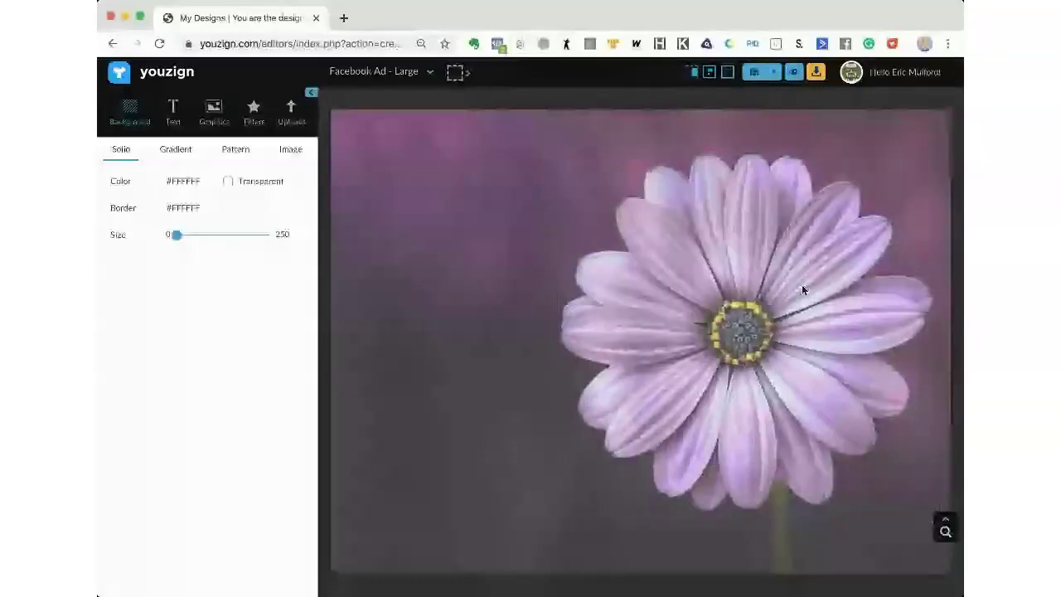
# - Open the faded daisy photo for background erasing and mark the flower's centre for removal with a 10px brush
pyautogui.click(799, 282)
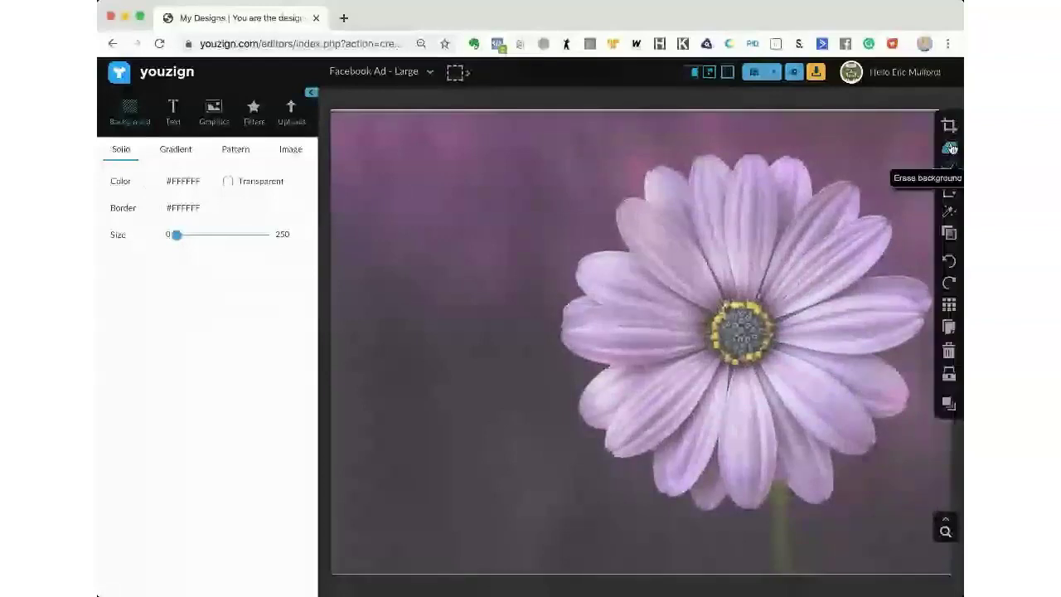
pyautogui.click(949, 147)
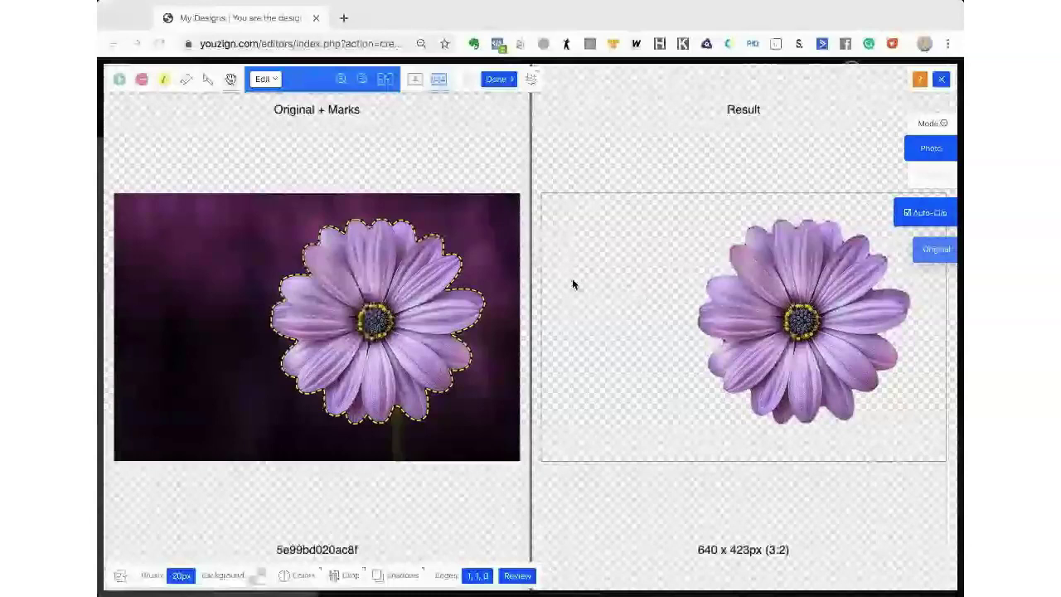
pyautogui.click(146, 82)
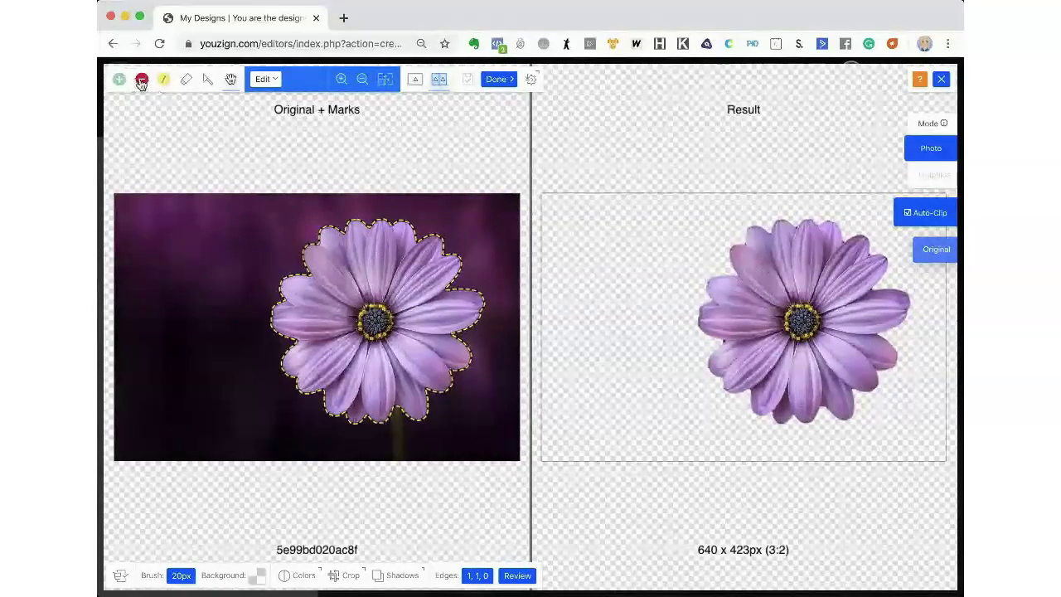
pyautogui.click(141, 82)
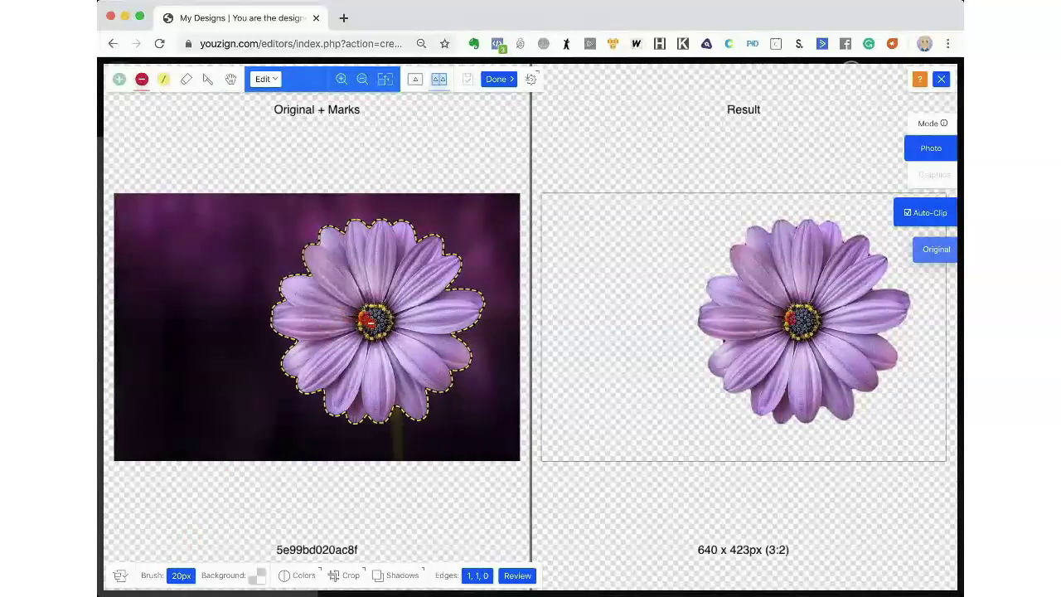
pyautogui.click(184, 575)
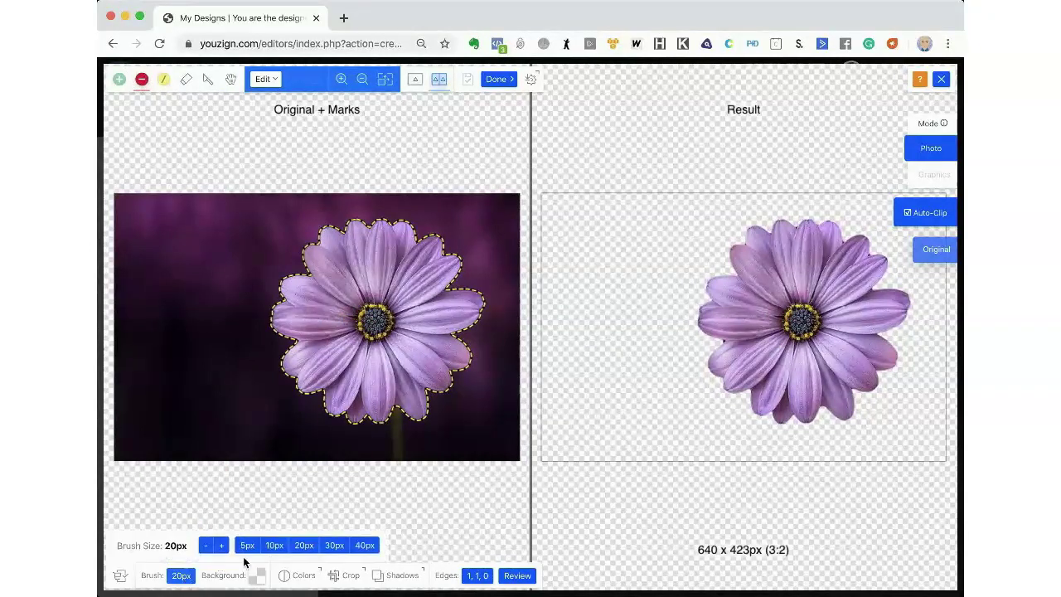
pyautogui.click(274, 545)
pyautogui.moveTo(380, 328); pyautogui.dragTo(375, 313)
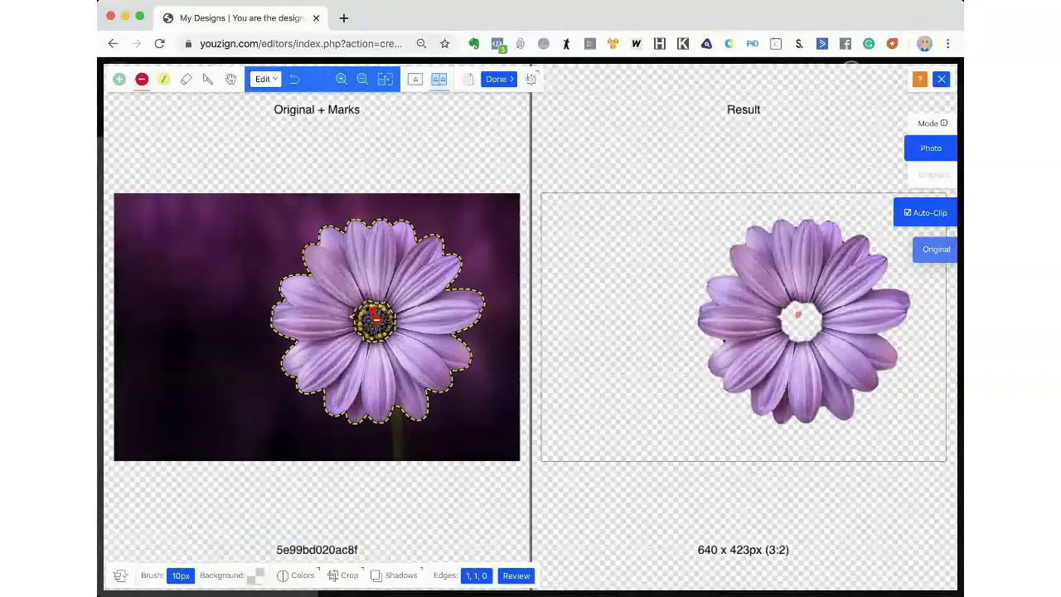
# - Mark the inner ends of the petals around the centre as areas to keep and finish the hollow daisy cutout
pyautogui.click(120, 80)
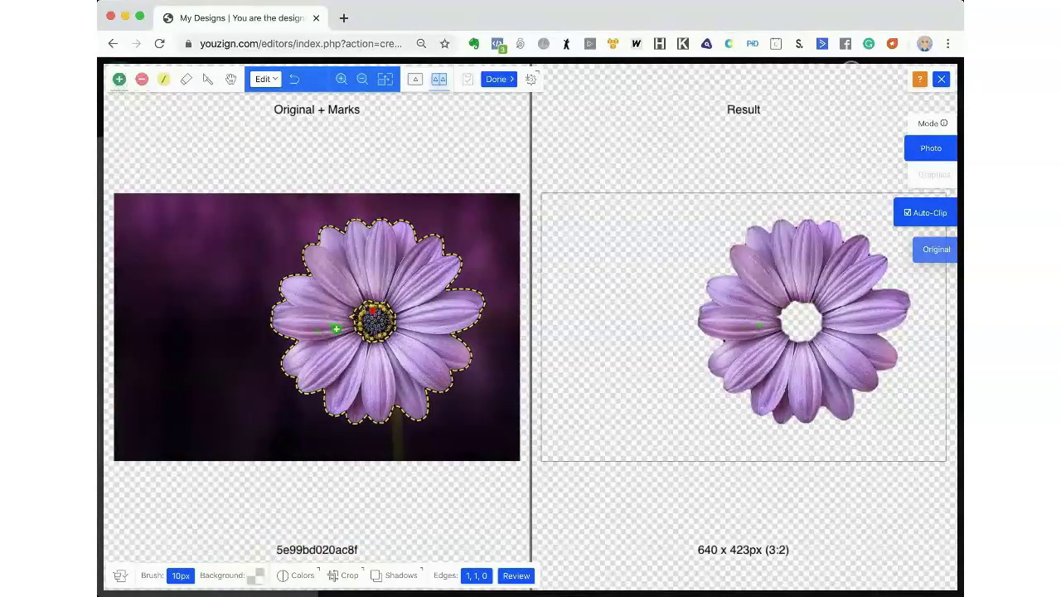
pyautogui.click(349, 320)
pyautogui.click(388, 299)
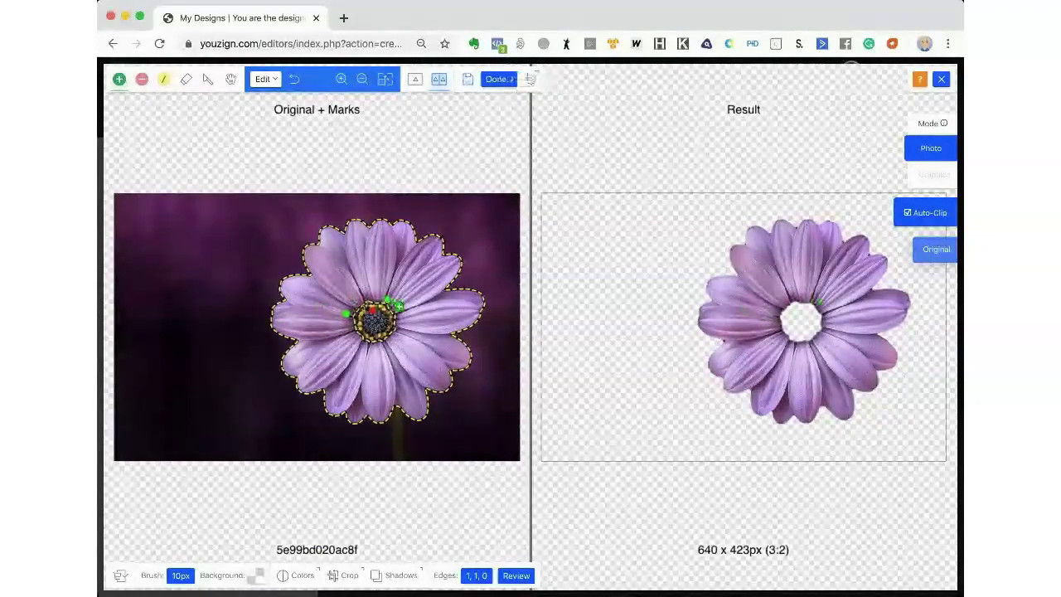
pyautogui.click(396, 308)
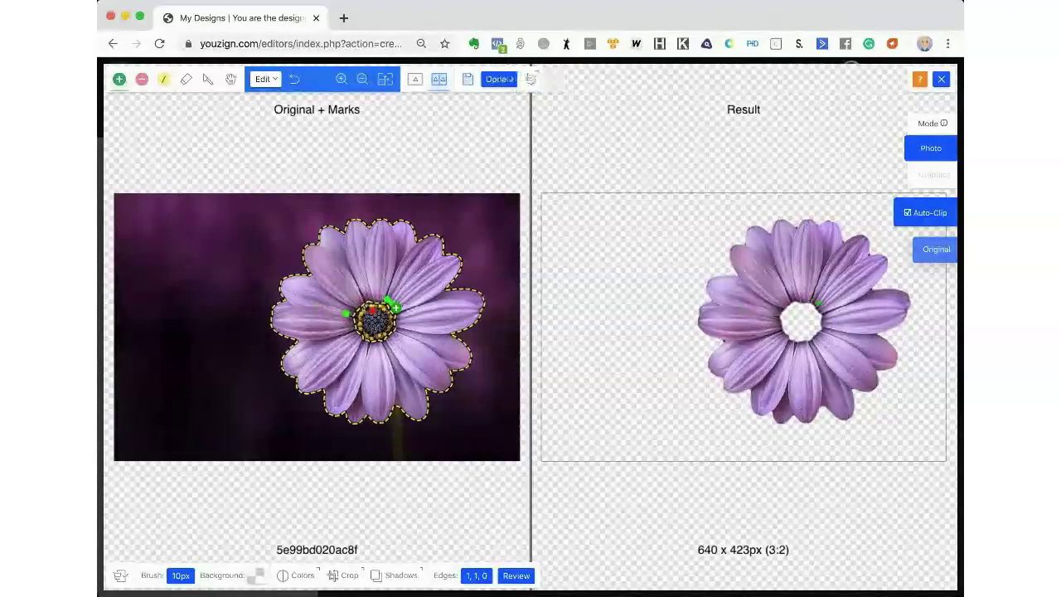
pyautogui.click(395, 309)
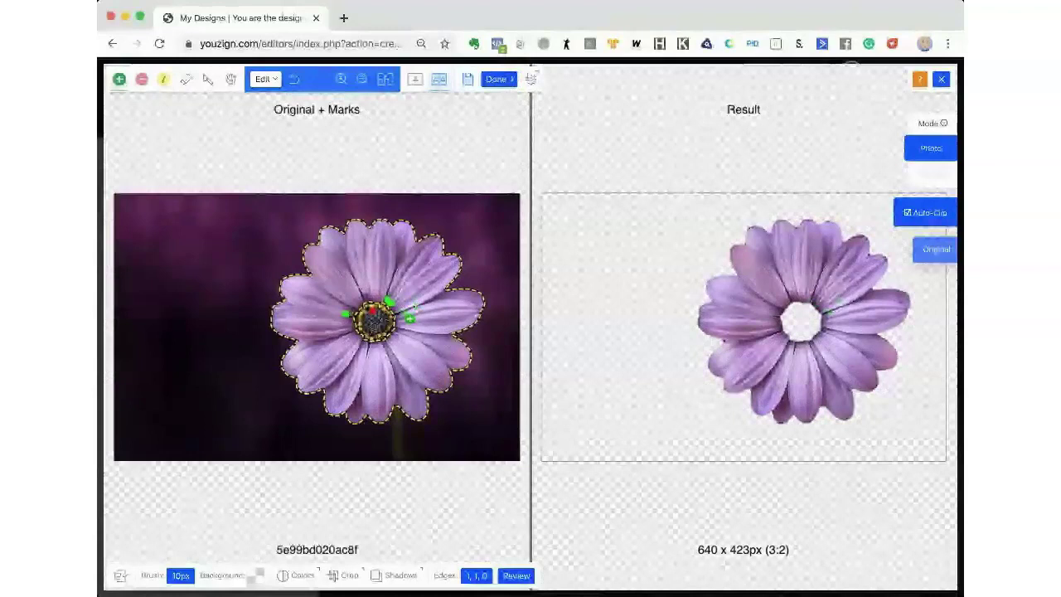
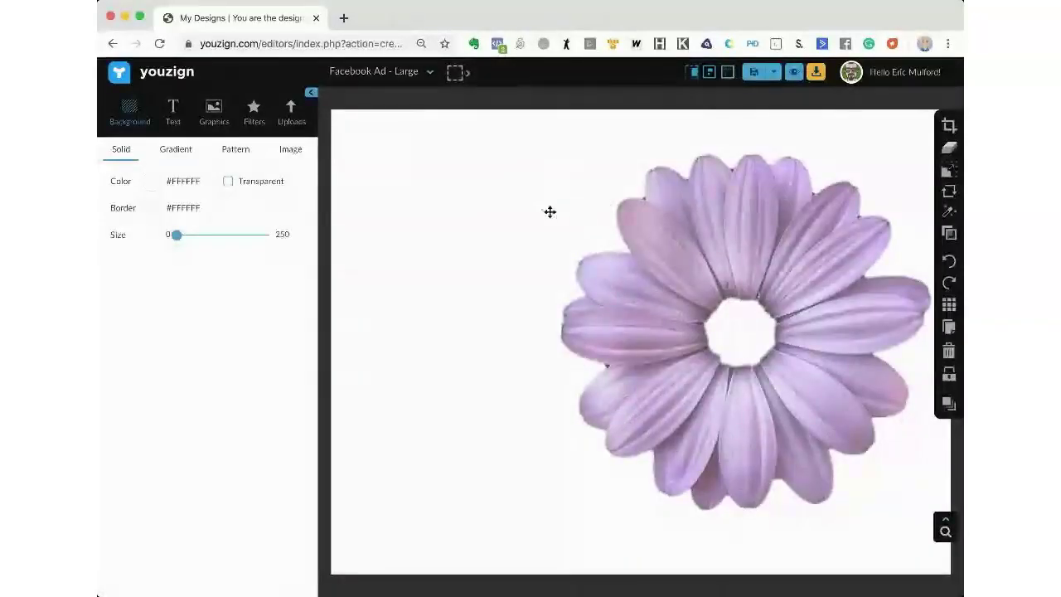
# - Add the original purple daisy photo from the Pixabay flower results and enlarge it to cover the whole canvas
pyautogui.click(214, 112)
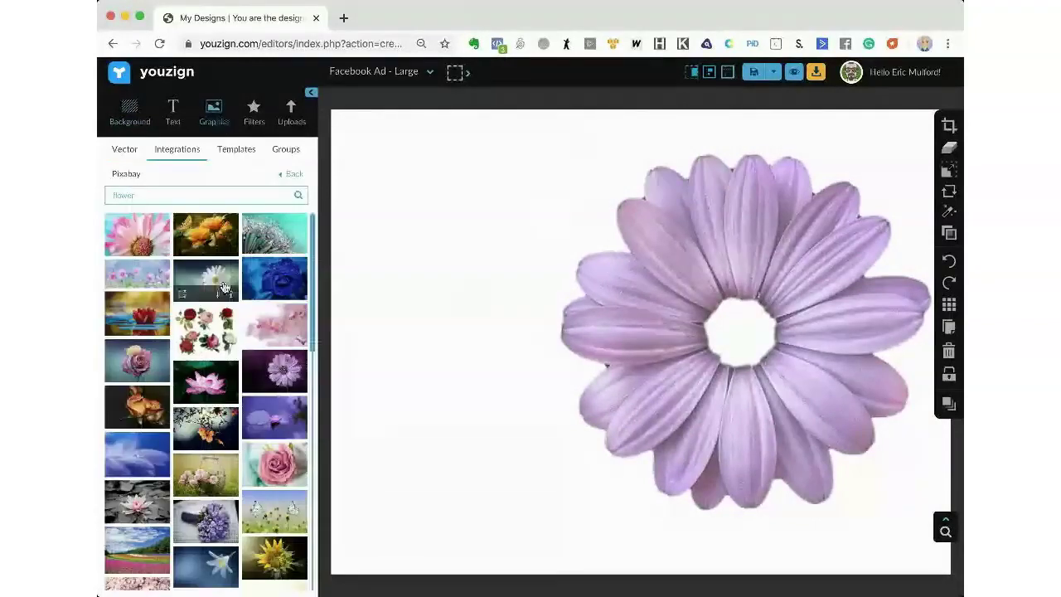
pyautogui.click(274, 370)
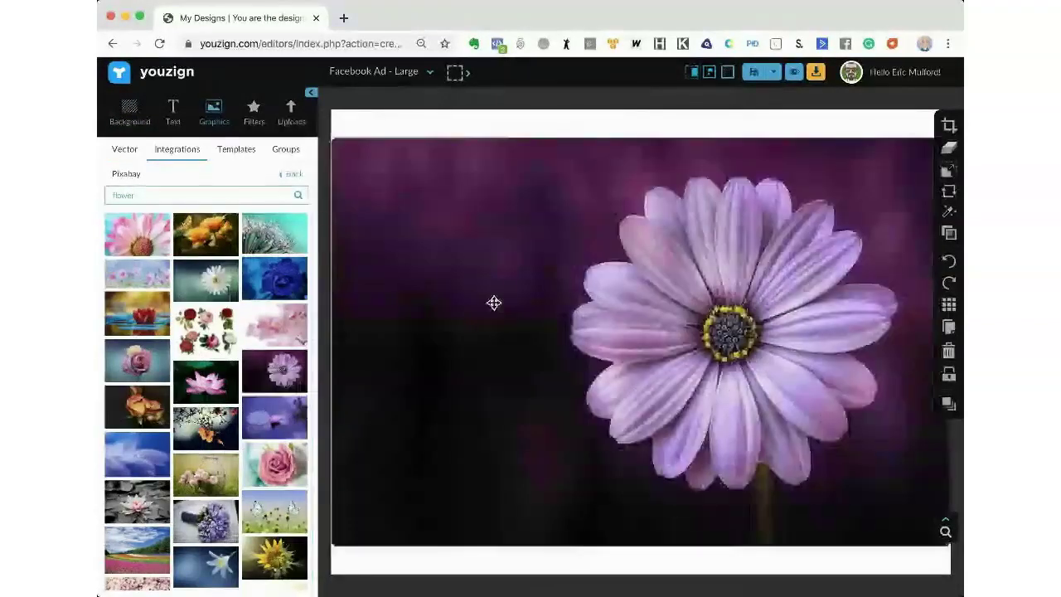
pyautogui.click(947, 174)
pyautogui.moveTo(803, 264); pyautogui.dragTo(639, 274)
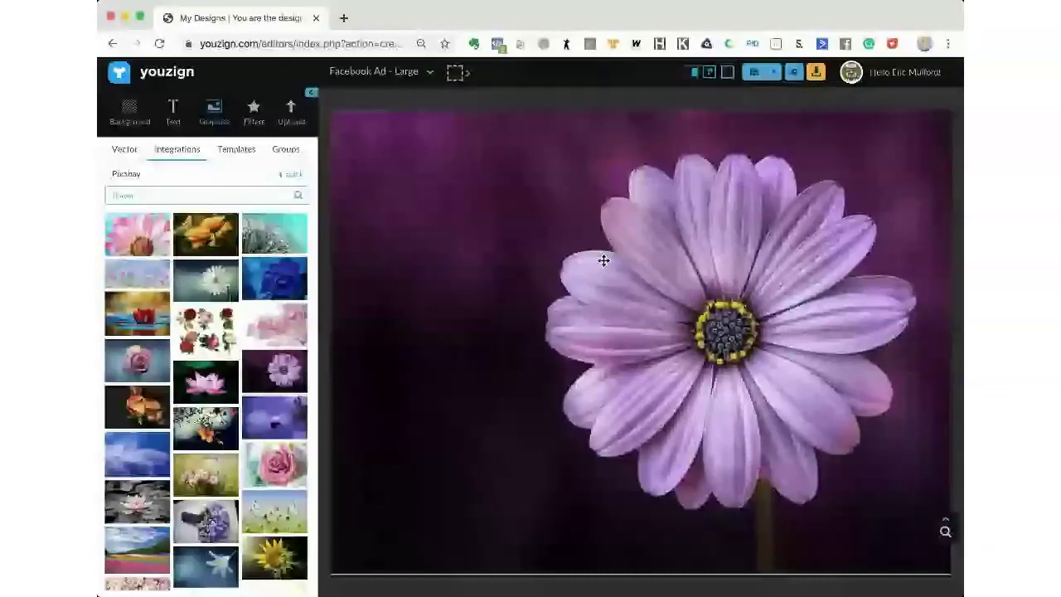
# - Try the Grayscale filter on the daisy photo, replace it with the Cool filter, and lower the filter's opacity to 27%
pyautogui.click(254, 111)
pyautogui.click(252, 203)
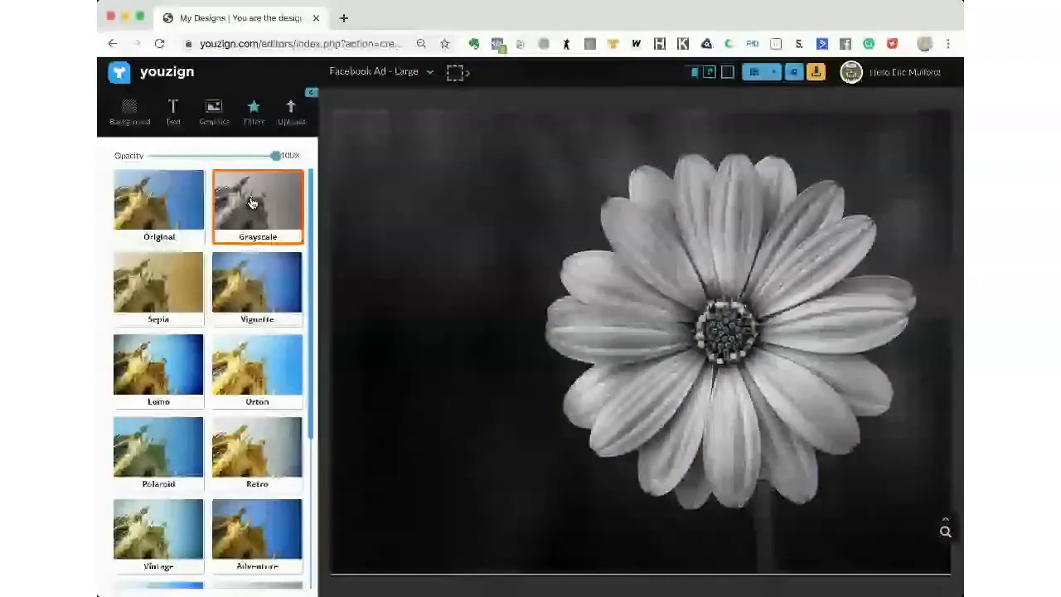
pyautogui.scroll(-1, 190, 365)
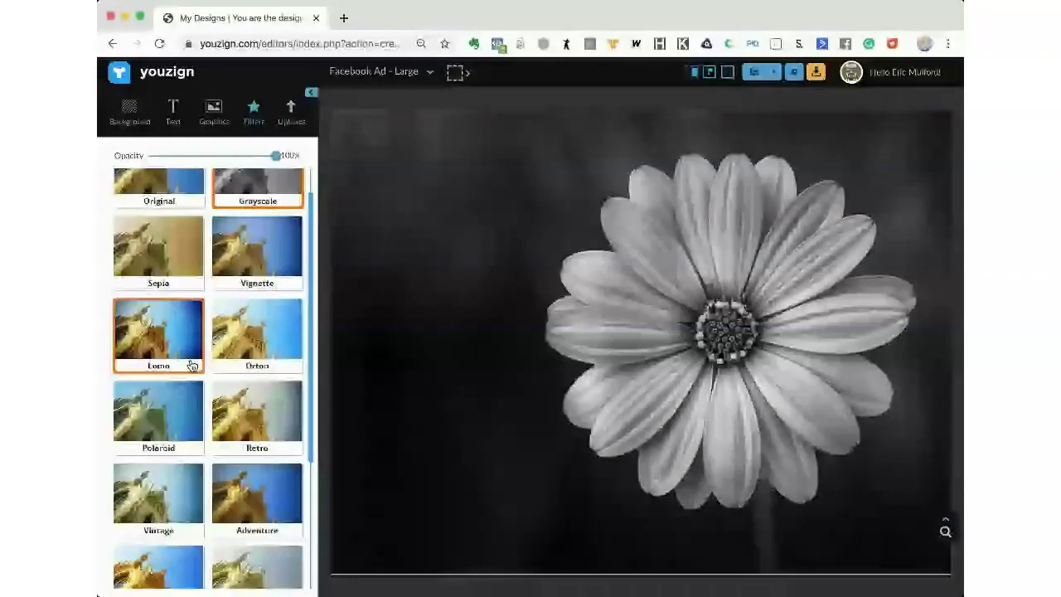
pyautogui.scroll(-4, 191, 364)
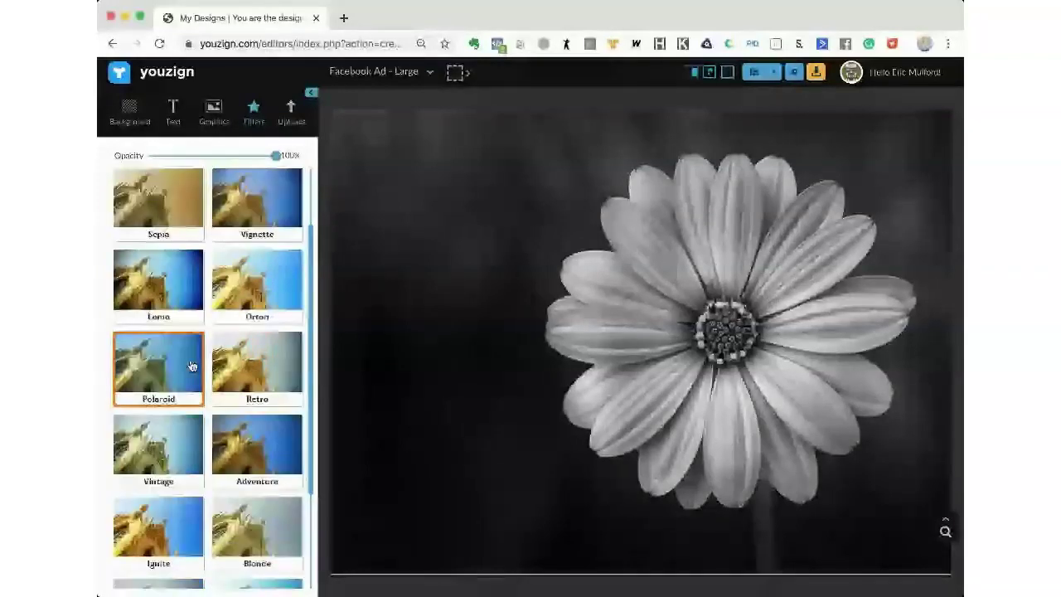
pyautogui.scroll(-2, 191, 365)
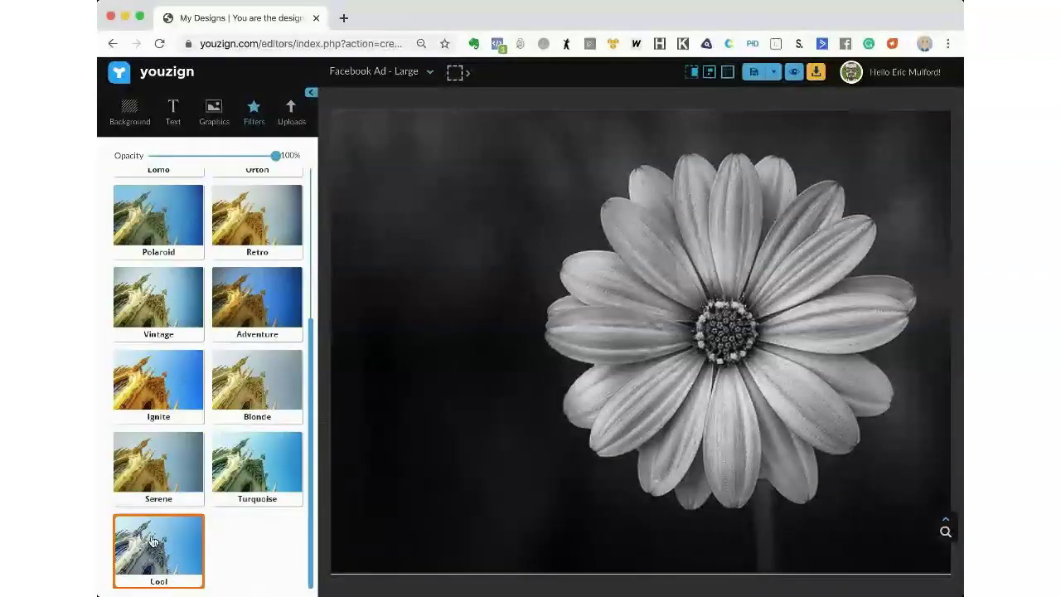
pyautogui.click(152, 541)
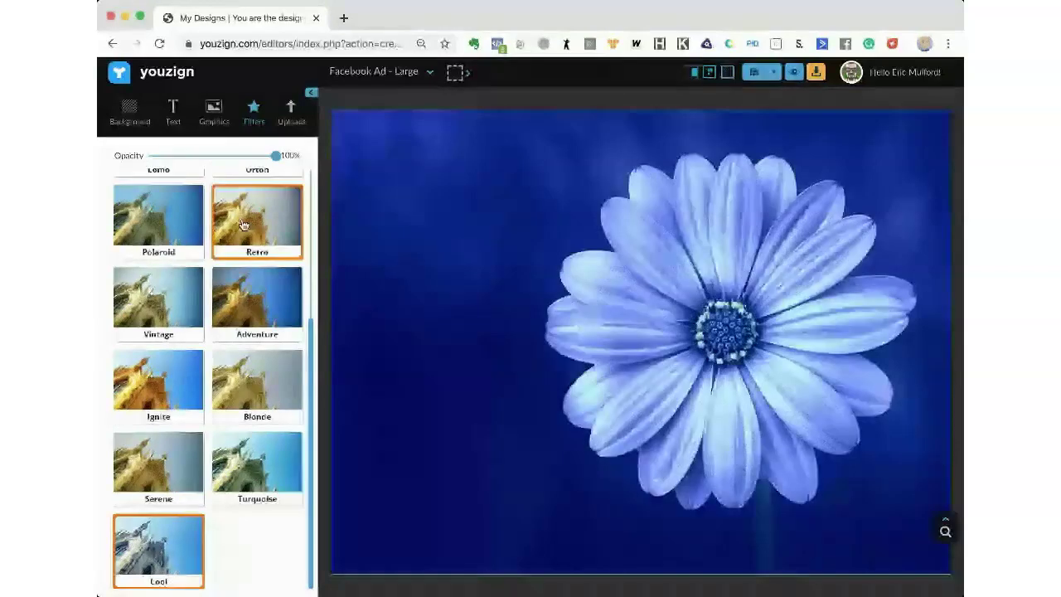
pyautogui.click(240, 156)
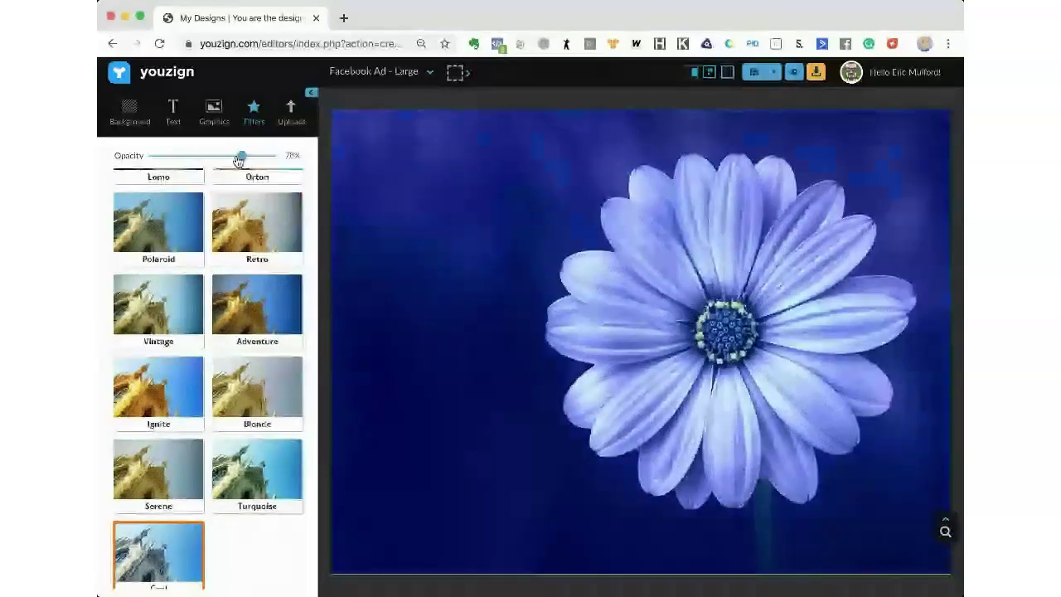
pyautogui.moveTo(239, 160); pyautogui.dragTo(184, 157)
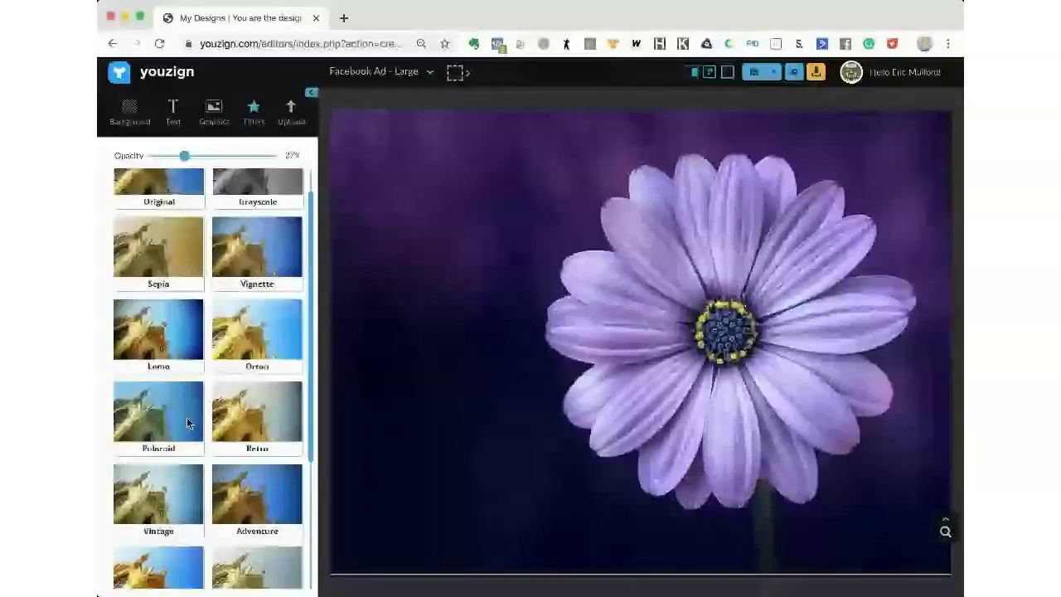
# - Apply the Cool filter at full strength again and reset the photo with the Original filter
pyautogui.scroll(-3, 187, 417)
pyautogui.click(174, 544)
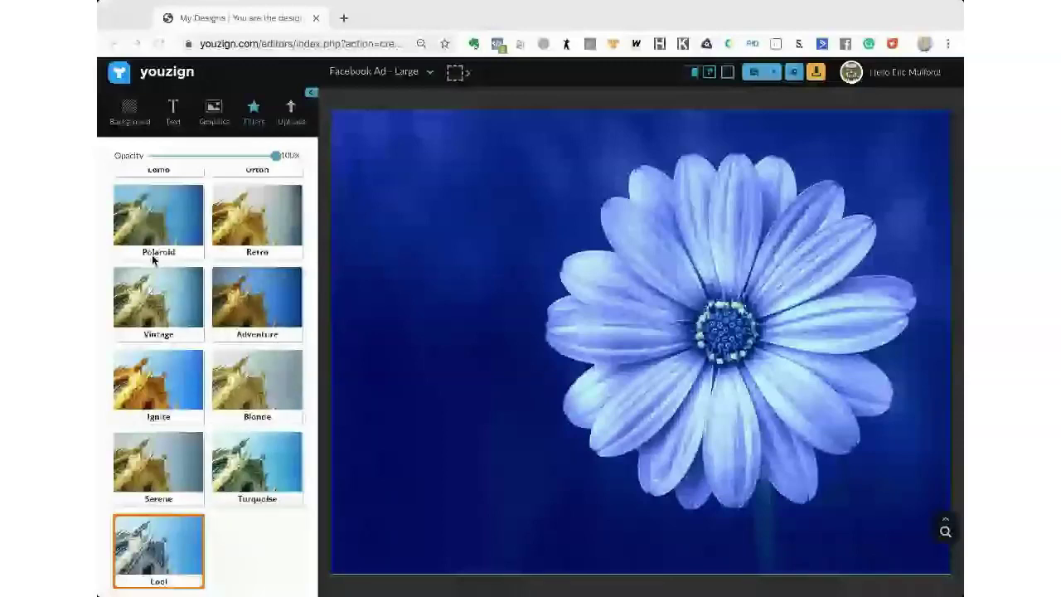
pyautogui.scroll(3, 153, 260)
pyautogui.click(149, 198)
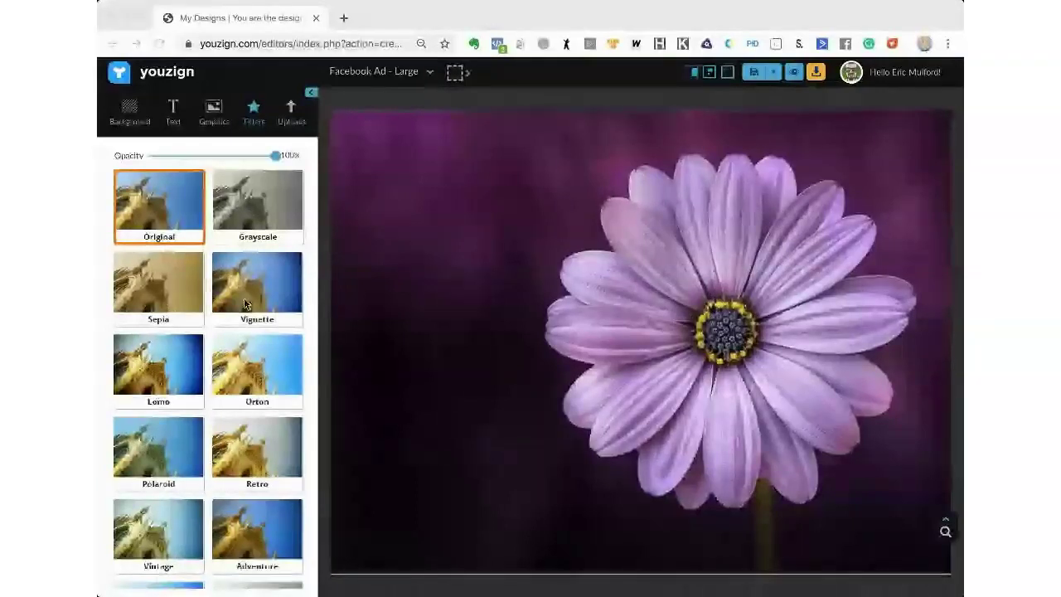
# - Try the Sepia filter on the daisy photo at several strengths, ending at 57% opacity
pyautogui.click(157, 285)
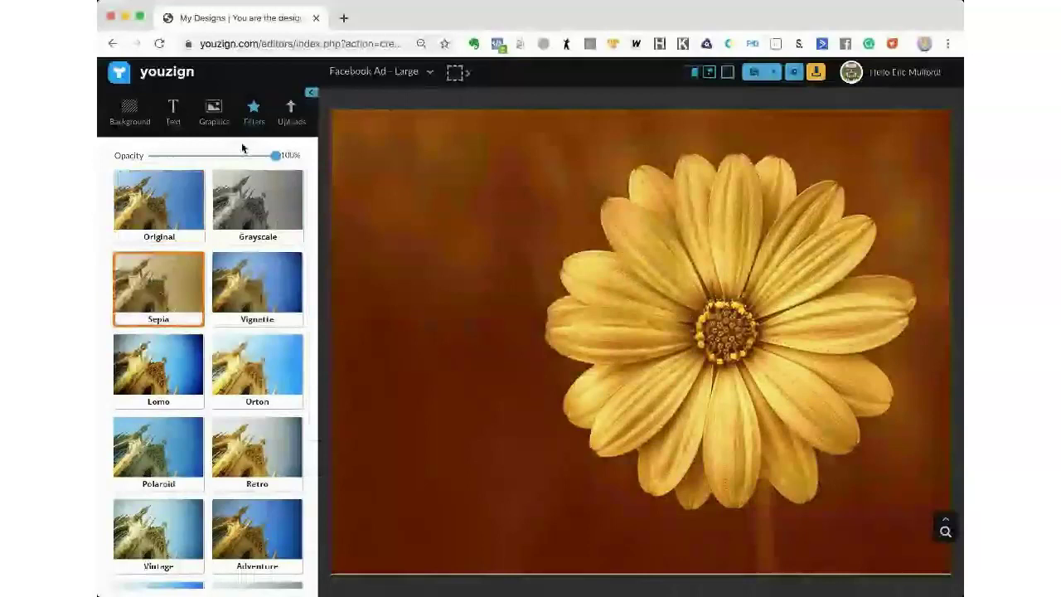
pyautogui.moveTo(276, 157); pyautogui.dragTo(194, 157)
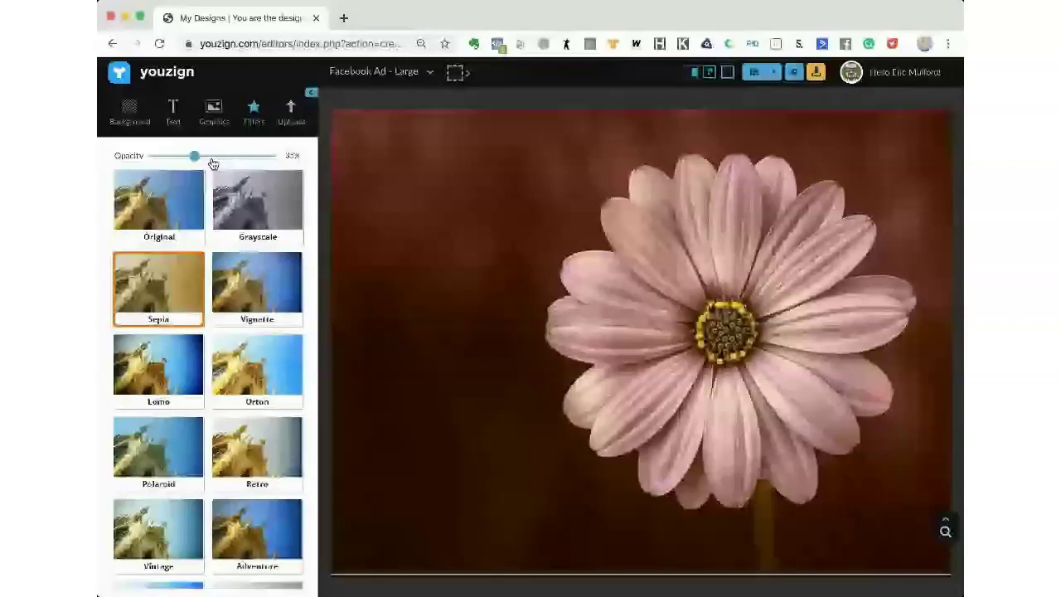
pyautogui.moveTo(213, 163); pyautogui.dragTo(276, 171)
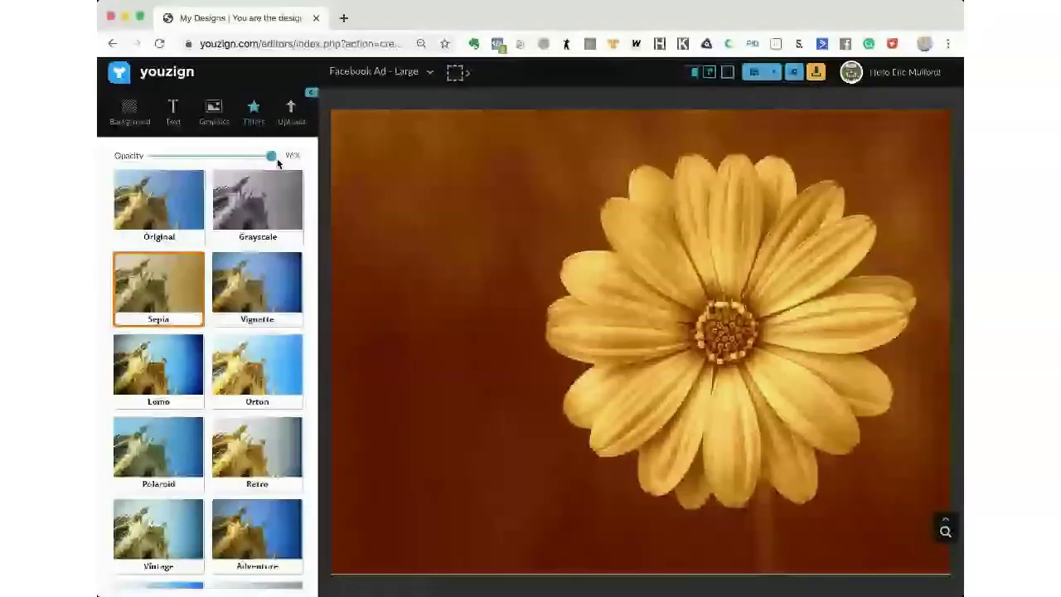
pyautogui.moveTo(272, 157); pyautogui.dragTo(222, 157)
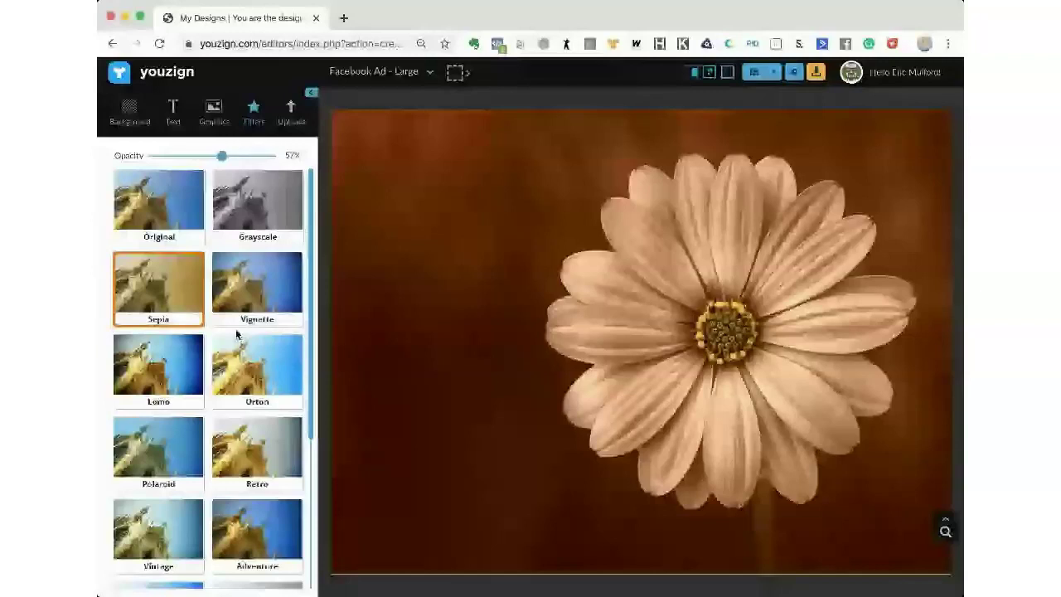
# - Apply the Lomo filter to the daisy photo at 29% filter opacity and return to the Pixabay flower graphics
pyautogui.click(141, 373)
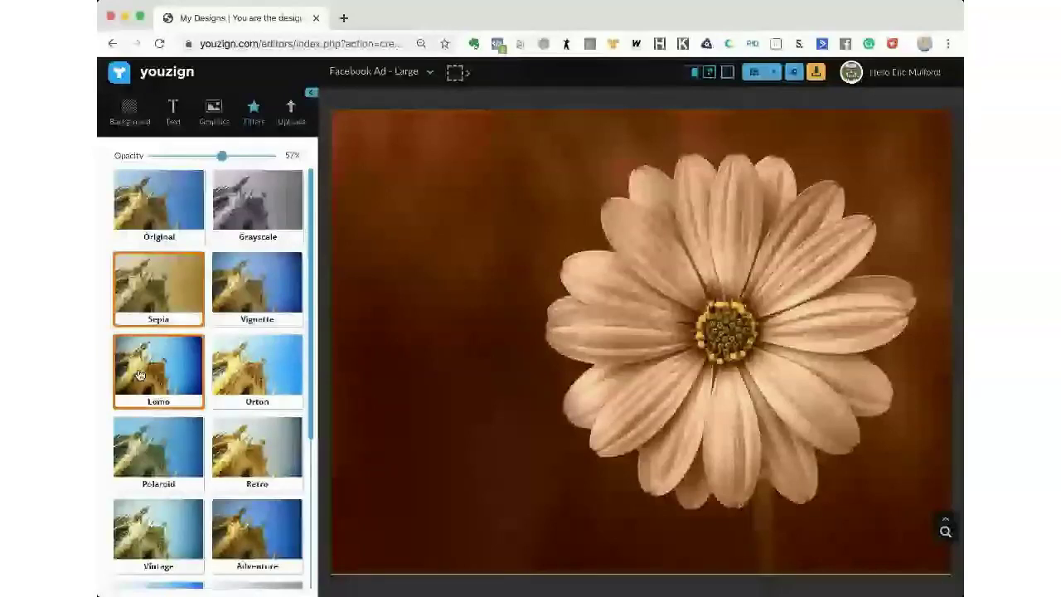
pyautogui.moveTo(222, 157); pyautogui.dragTo(188, 157)
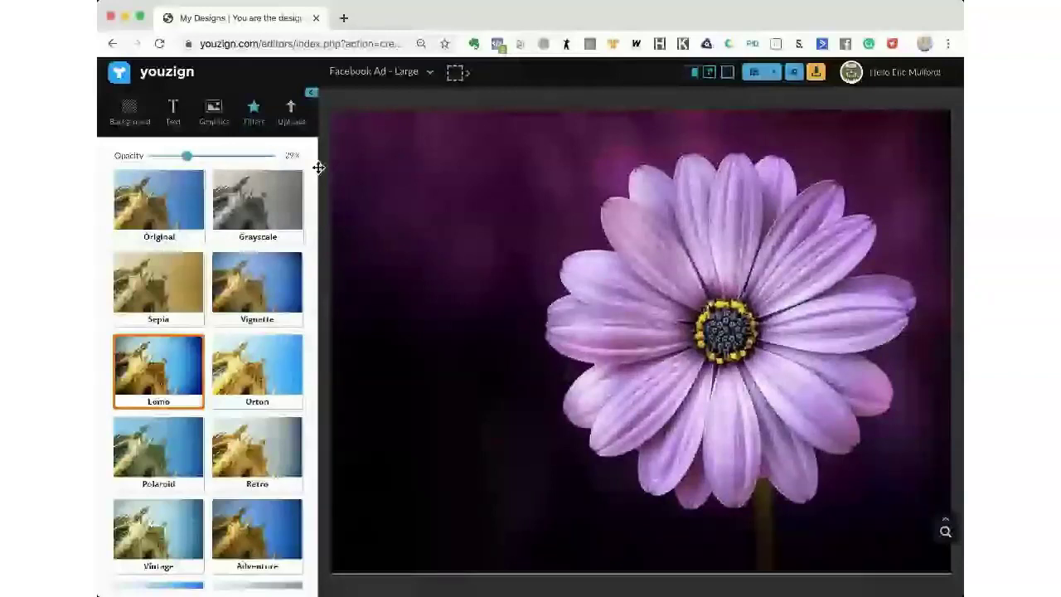
pyautogui.click(215, 116)
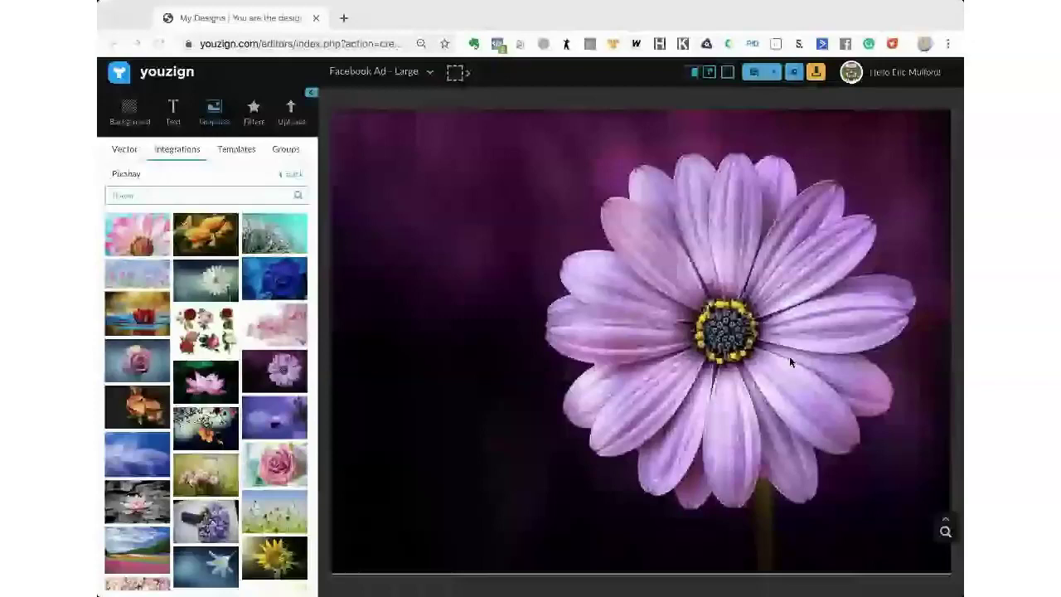
# - Lower the daisy photo's own opacity to about 81
pyautogui.click(934, 439)
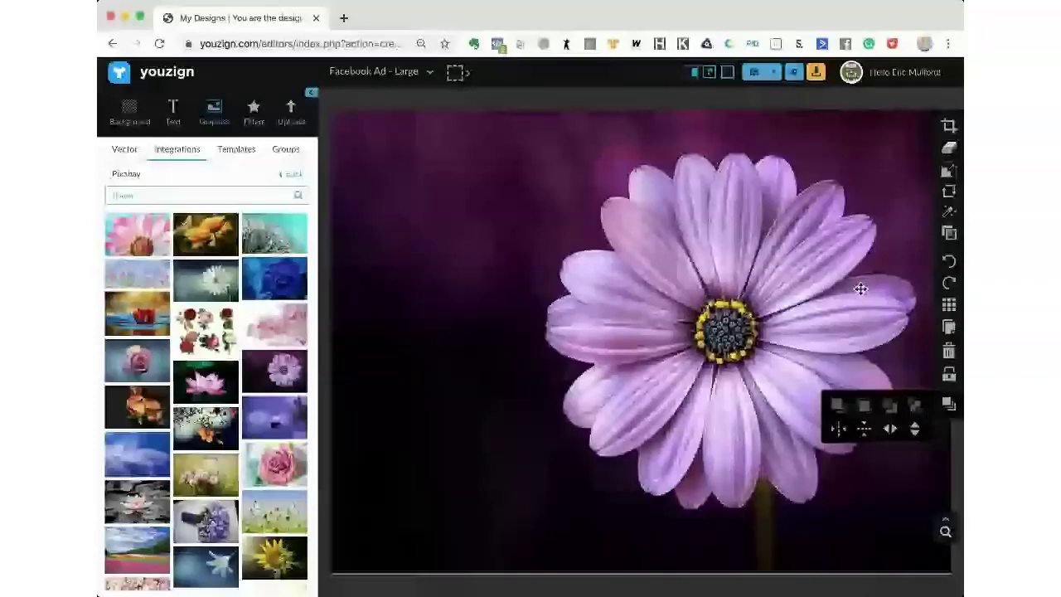
pyautogui.click(949, 233)
pyautogui.moveTo(901, 235); pyautogui.dragTo(881, 236)
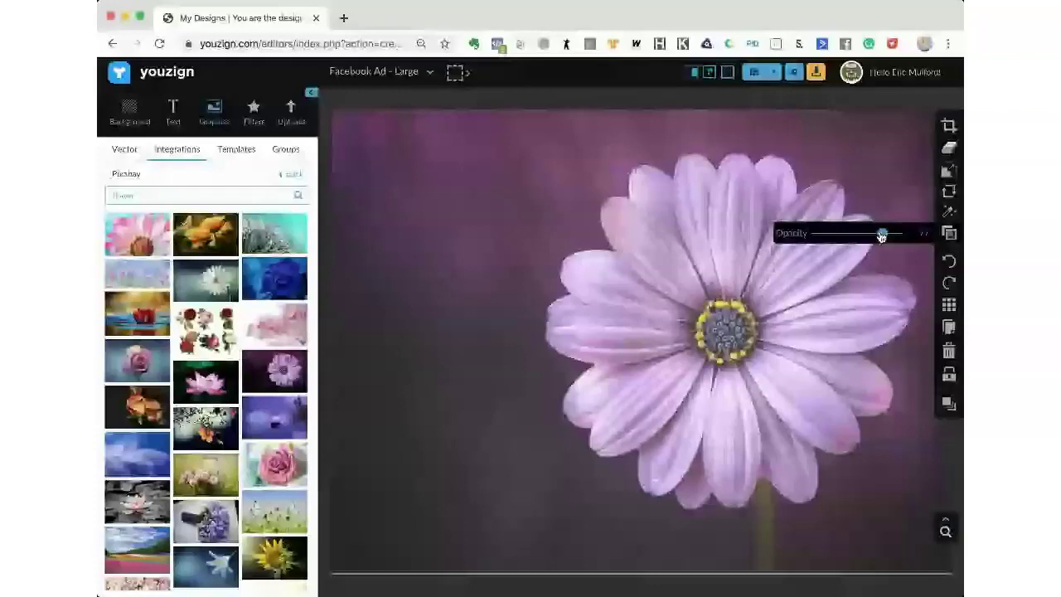
pyautogui.moveTo(880, 236); pyautogui.dragTo(885, 237)
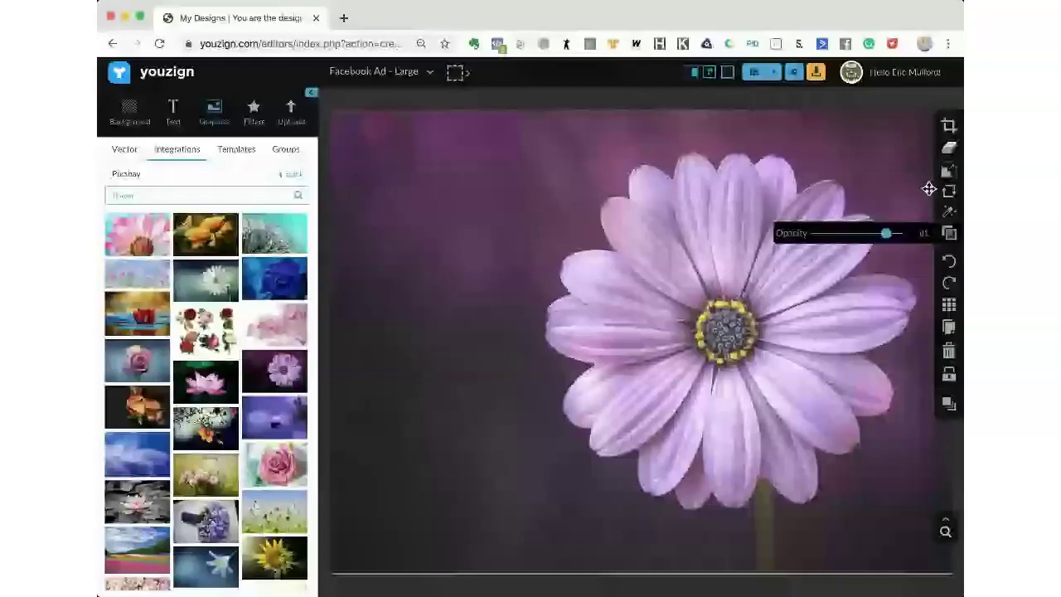
# - Open the border, blur and shadow effect settings for the daisy photo
pyautogui.click(949, 211)
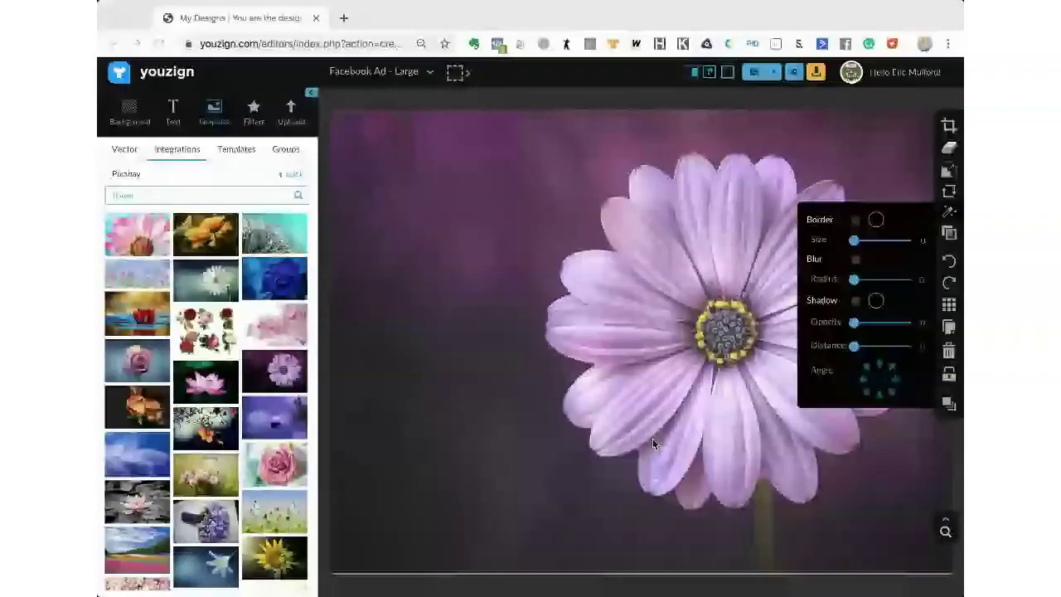
pyautogui.click(792, 246)
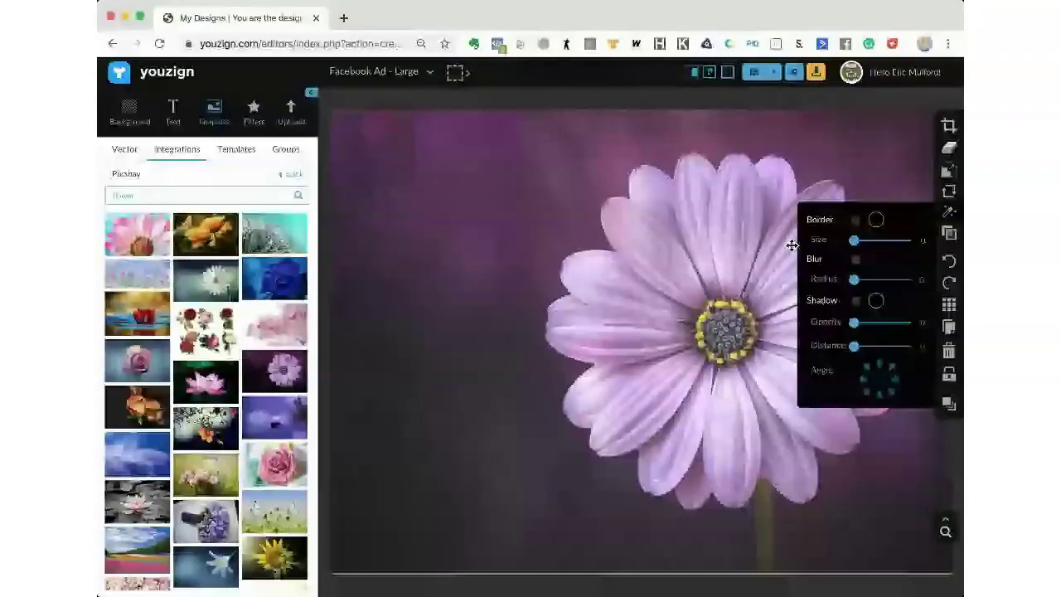
# - Set the daisy photo's opacity to 81
pyautogui.click(949, 233)
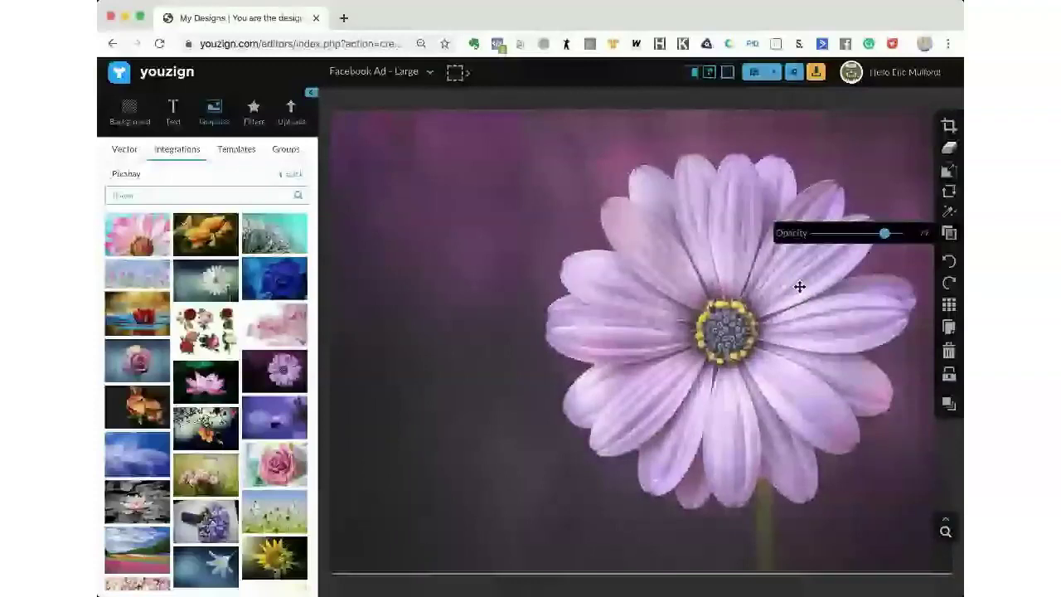
pyautogui.press('Right')
pyautogui.press('Right')
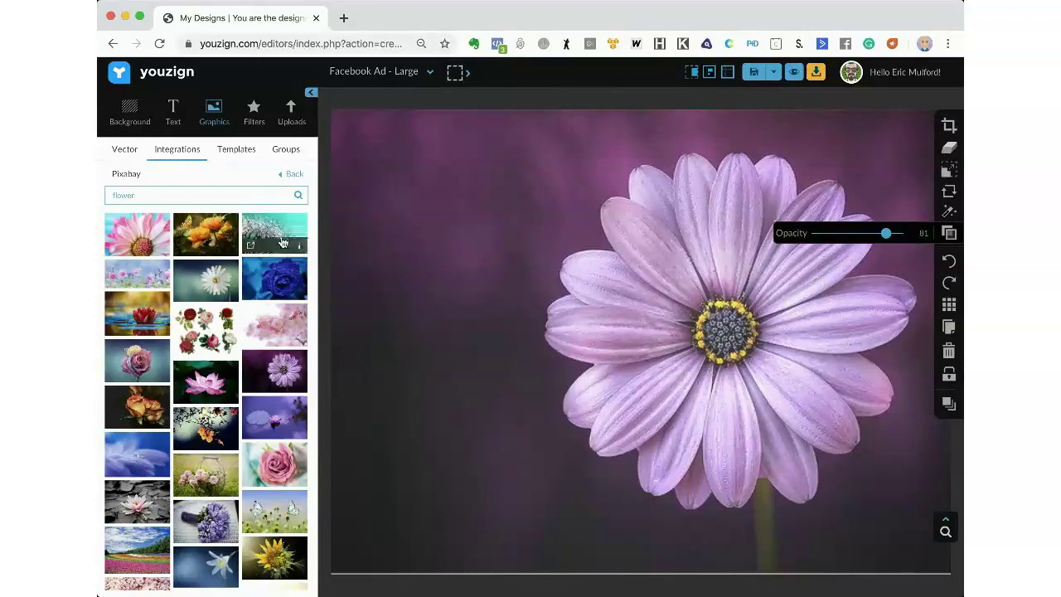
# - Search Pixabay for coffee cup photos for the design
pyautogui.click(153, 194)
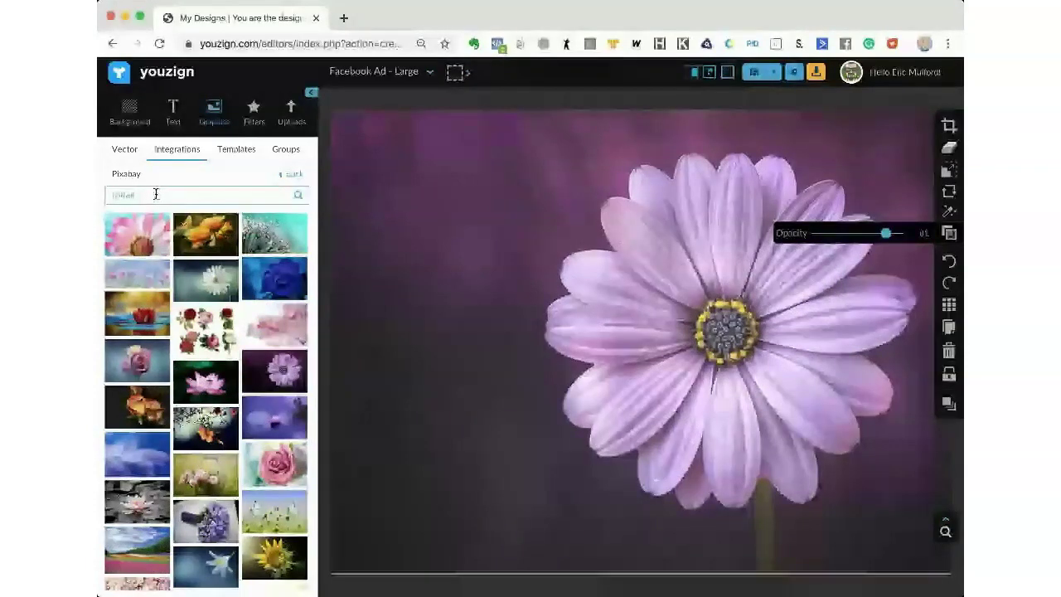
pyautogui.press('Return')
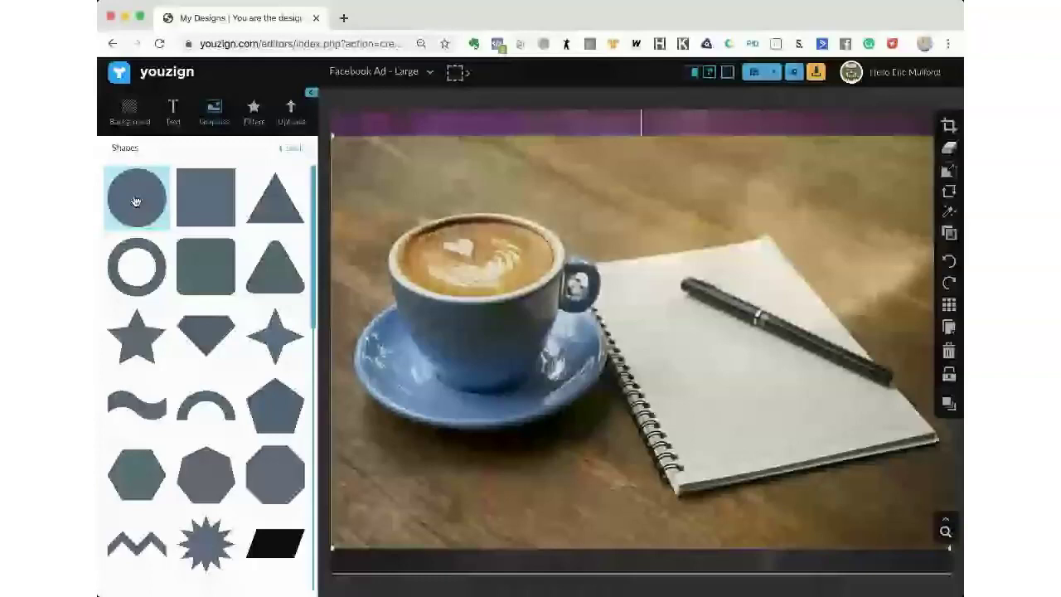
# - Add a circle shape, shrink it and fit it over the black coffee in the orange cup
pyautogui.click(135, 202)
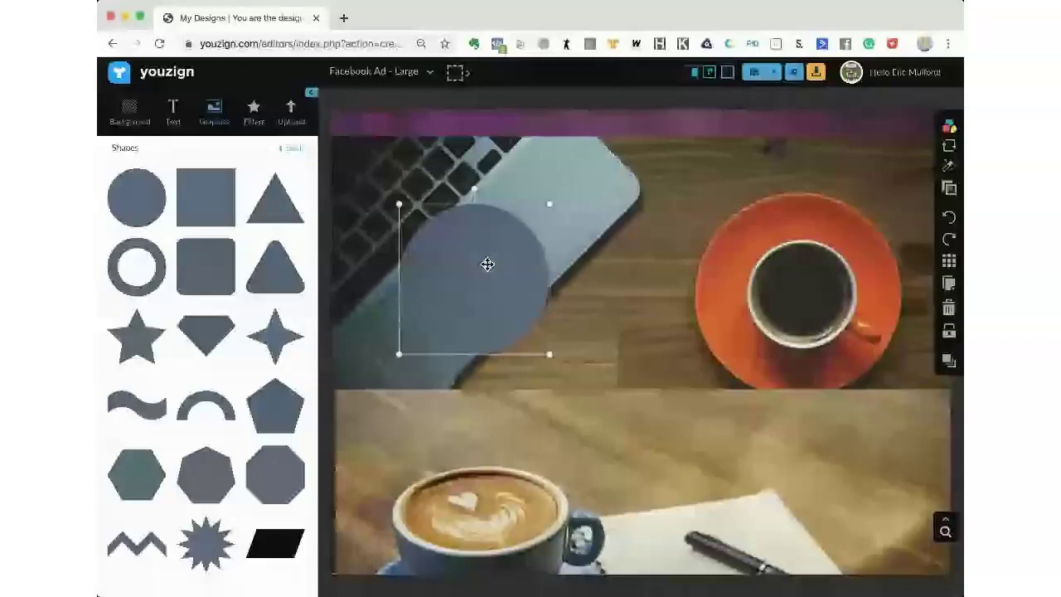
pyautogui.moveTo(488, 264); pyautogui.dragTo(802, 256)
pyautogui.moveTo(884, 211); pyautogui.dragTo(847, 246)
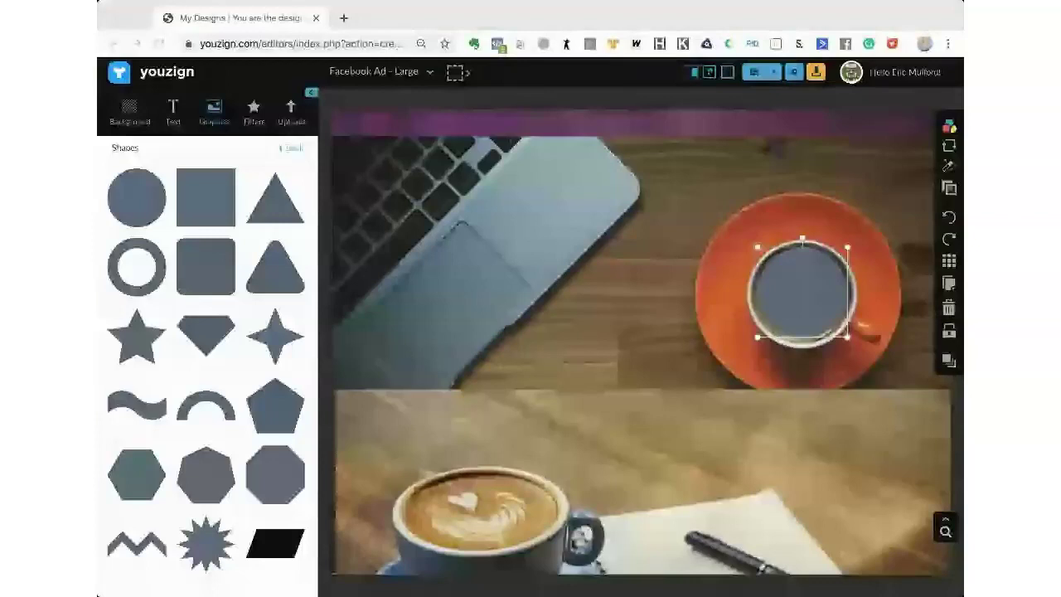
pyautogui.click(808, 287)
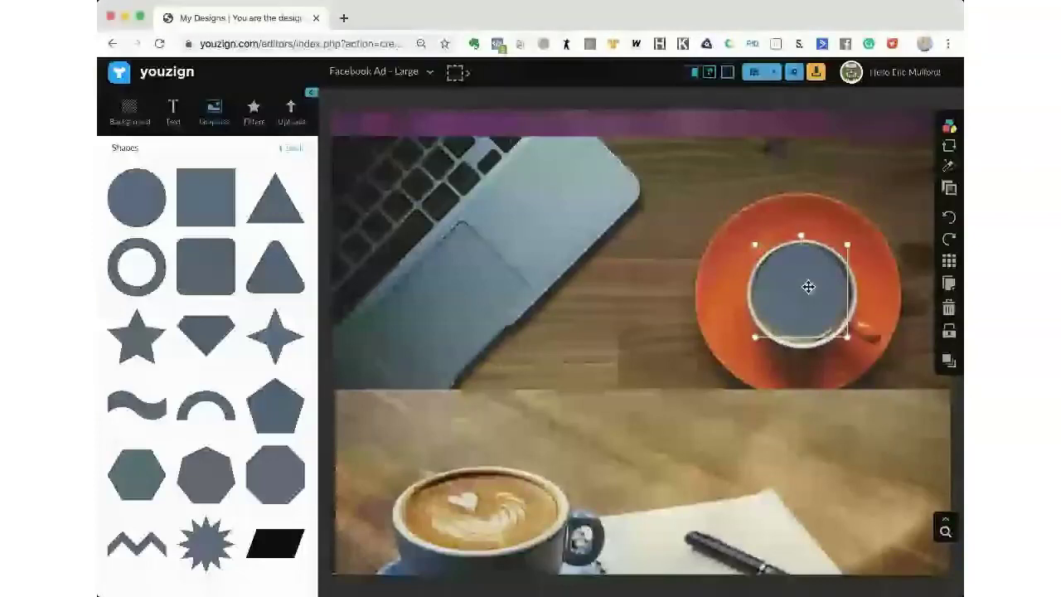
pyautogui.moveTo(808, 287); pyautogui.dragTo(819, 291)
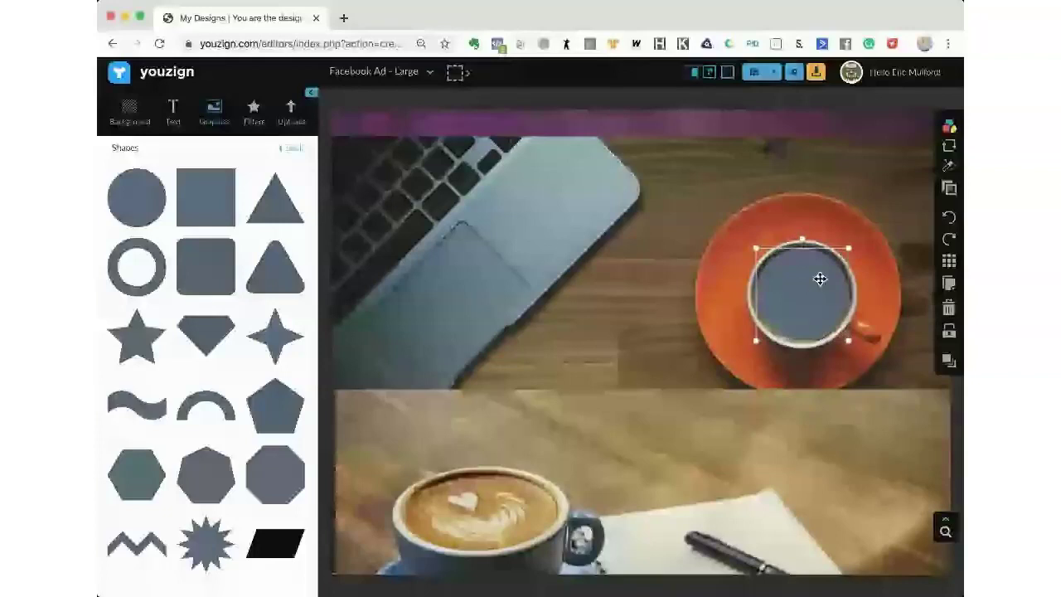
pyautogui.hotkey('ctrl', 'z')
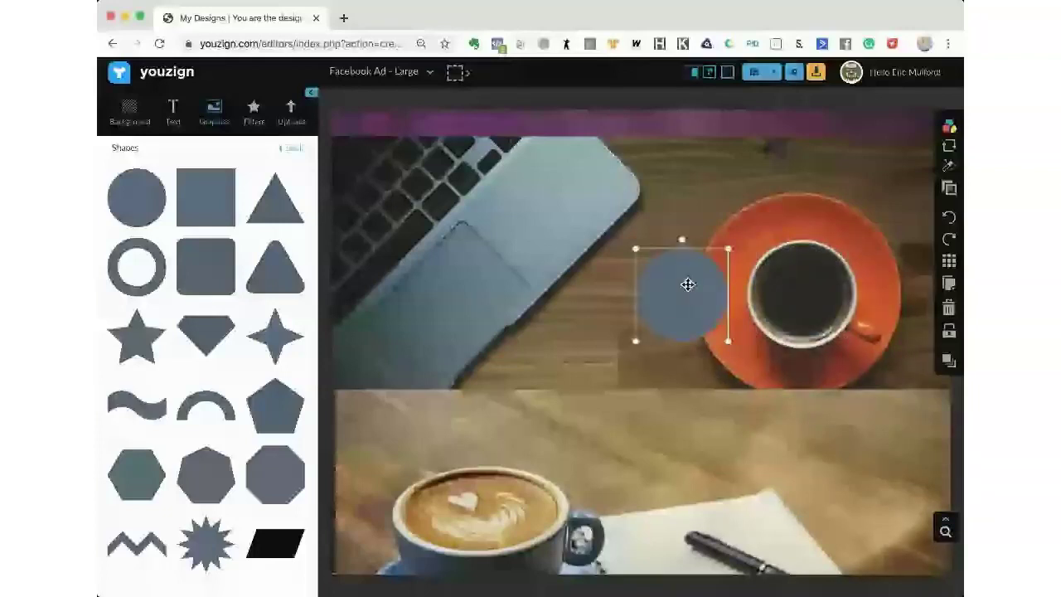
pyautogui.moveTo(688, 284); pyautogui.dragTo(808, 283)
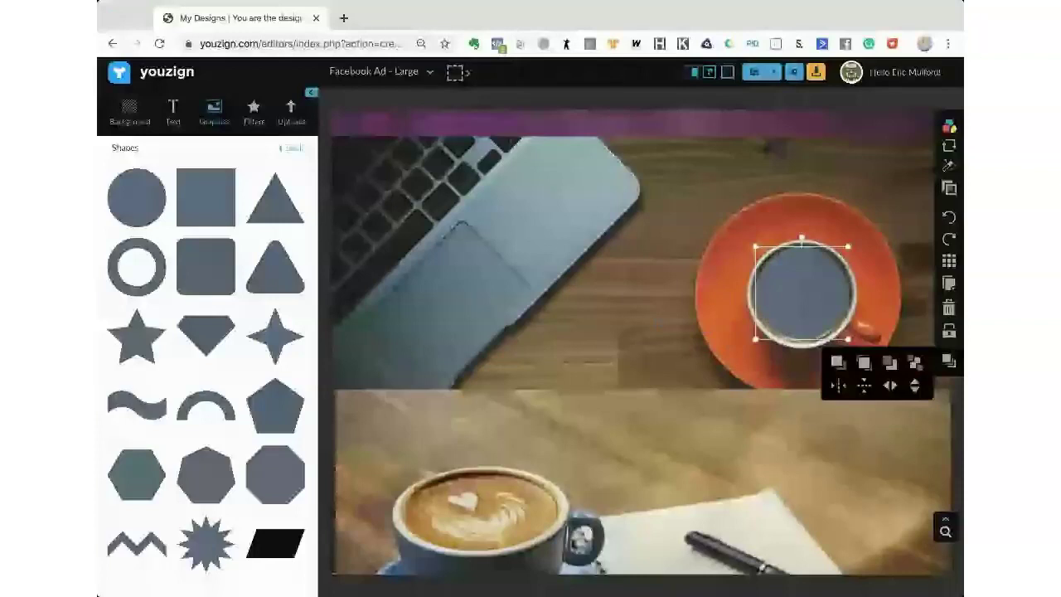
# - Move the blue cup and notebook photo up over the other coffee photo and place the circle on the blue cup's coffee
pyautogui.click(646, 397)
pyautogui.moveTo(645, 416); pyautogui.dragTo(638, 173)
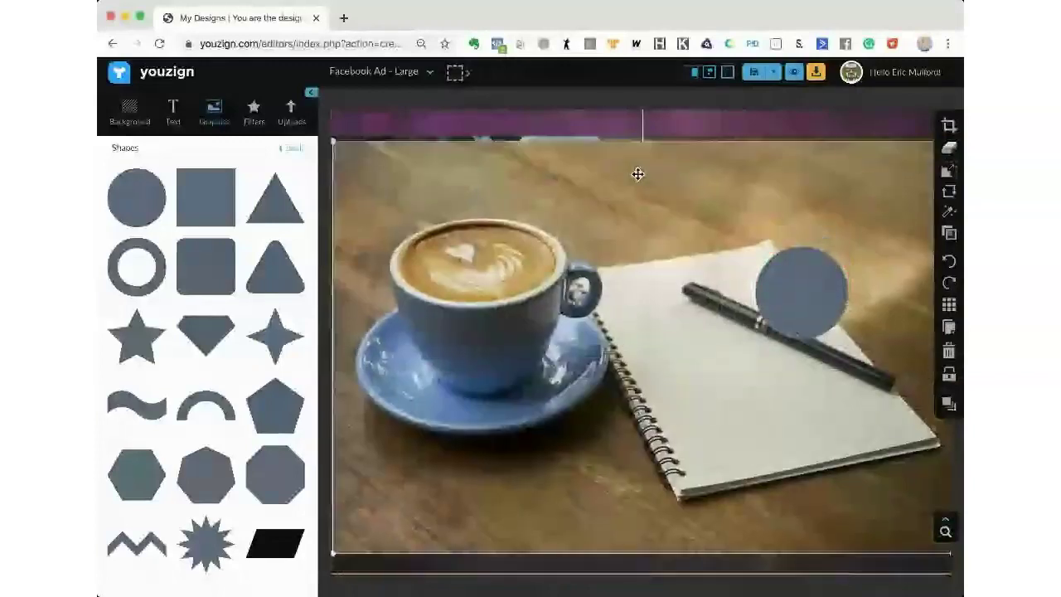
pyautogui.click(778, 267)
pyautogui.moveTo(778, 267); pyautogui.dragTo(446, 239)
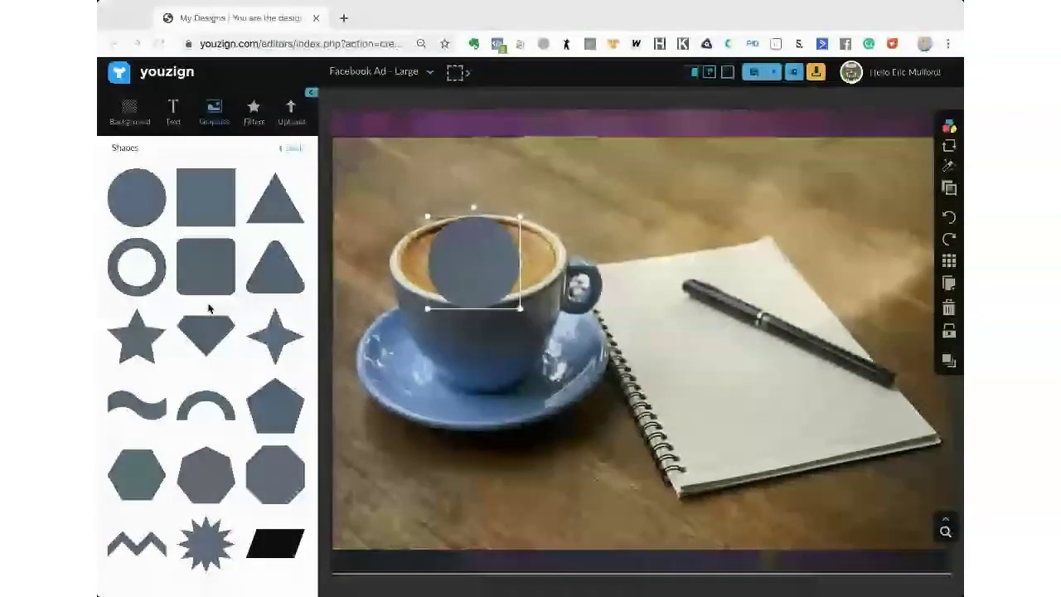
# - Add a solid arrow from the Arrows vector graphics and colour it red
pyautogui.click(165, 274)
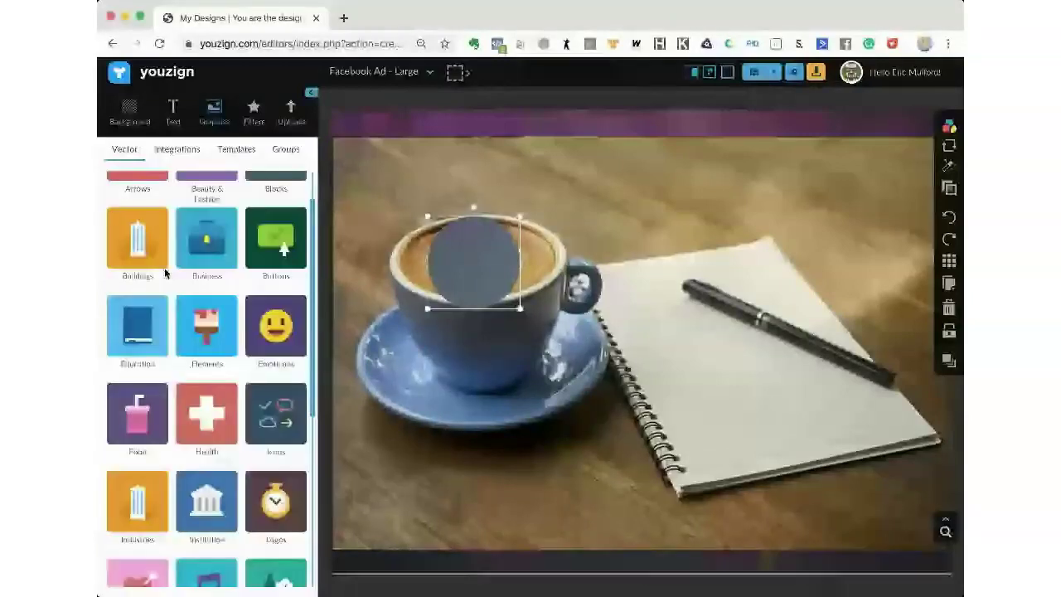
pyautogui.scroll(2, 145, 240)
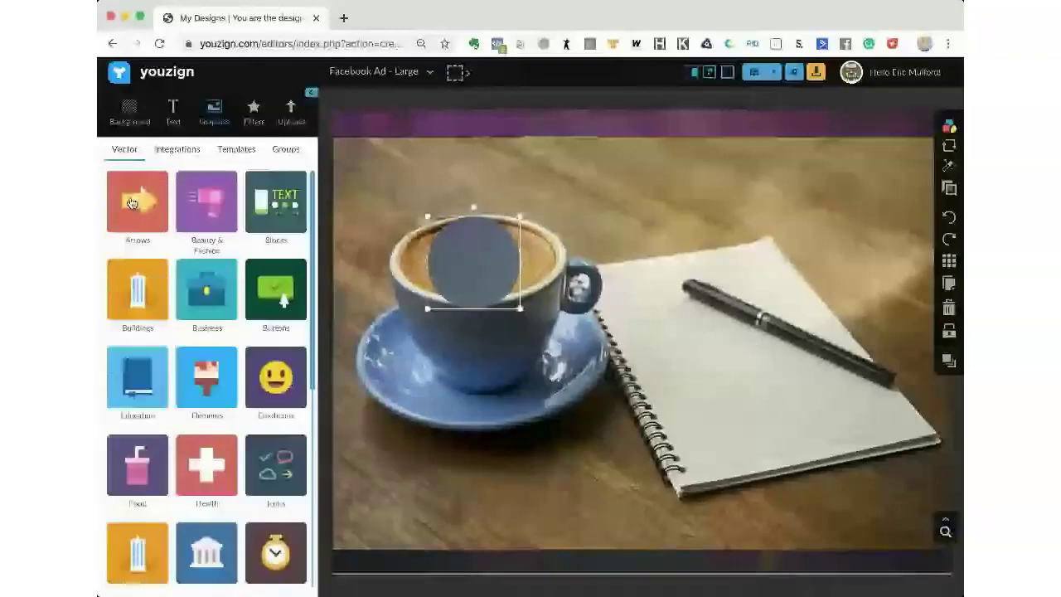
pyautogui.click(131, 203)
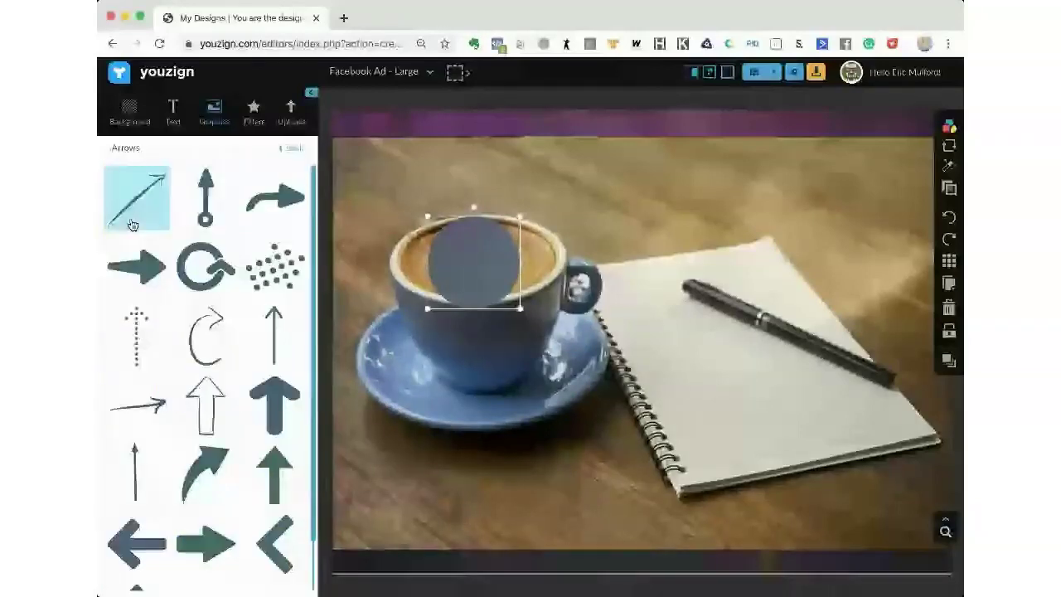
pyautogui.click(212, 412)
pyautogui.click(922, 125)
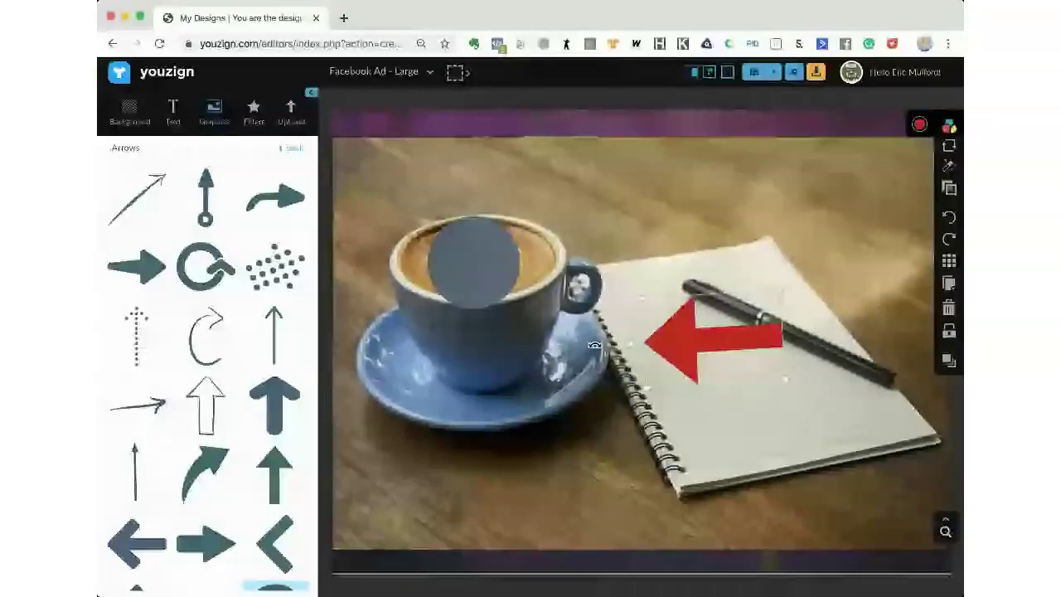
# - Tilt the red arrow and position it above the notebook so it points at the blue cup's rim
pyautogui.moveTo(595, 346); pyautogui.dragTo(609, 381)
pyautogui.moveTo(741, 340); pyautogui.dragTo(683, 199)
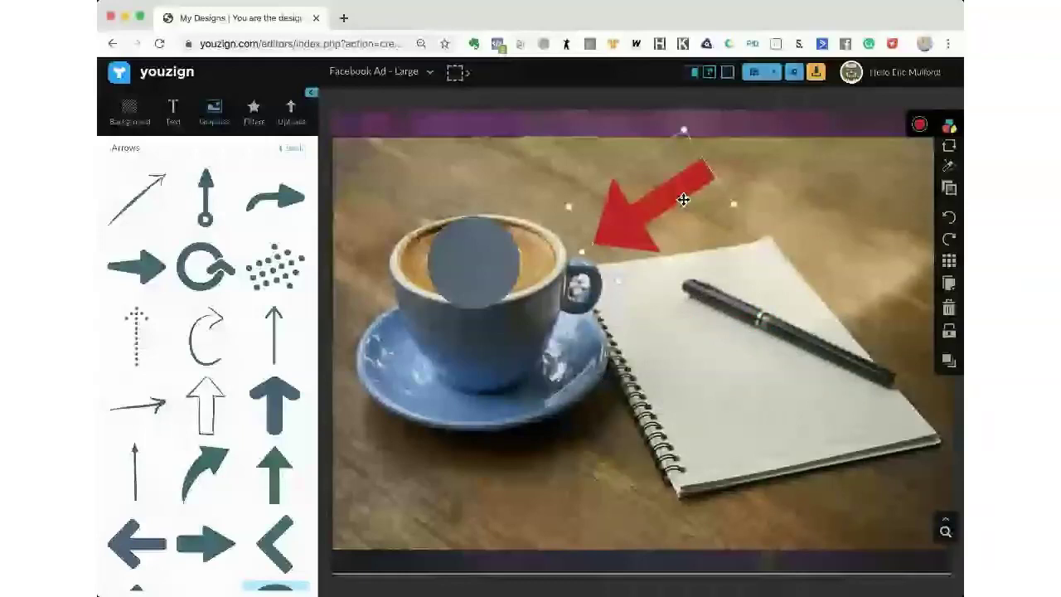
pyautogui.moveTo(683, 199); pyautogui.dragTo(495, 261)
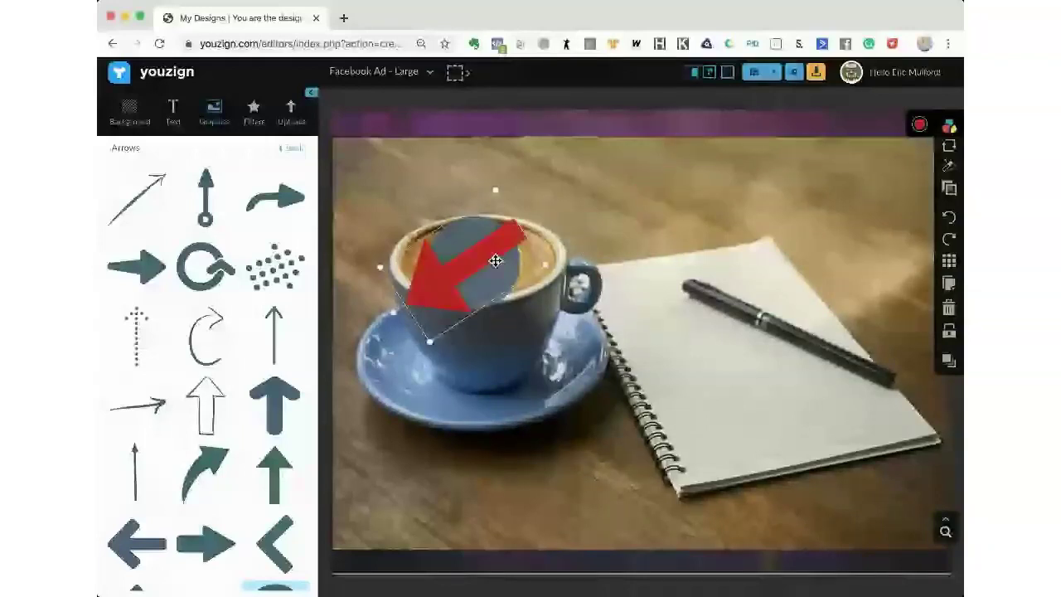
pyautogui.moveTo(495, 261); pyautogui.dragTo(652, 191)
# - Reshape the circle into a wide ellipse and align it to cover the coffee inside the blue cup
pyautogui.click(487, 266)
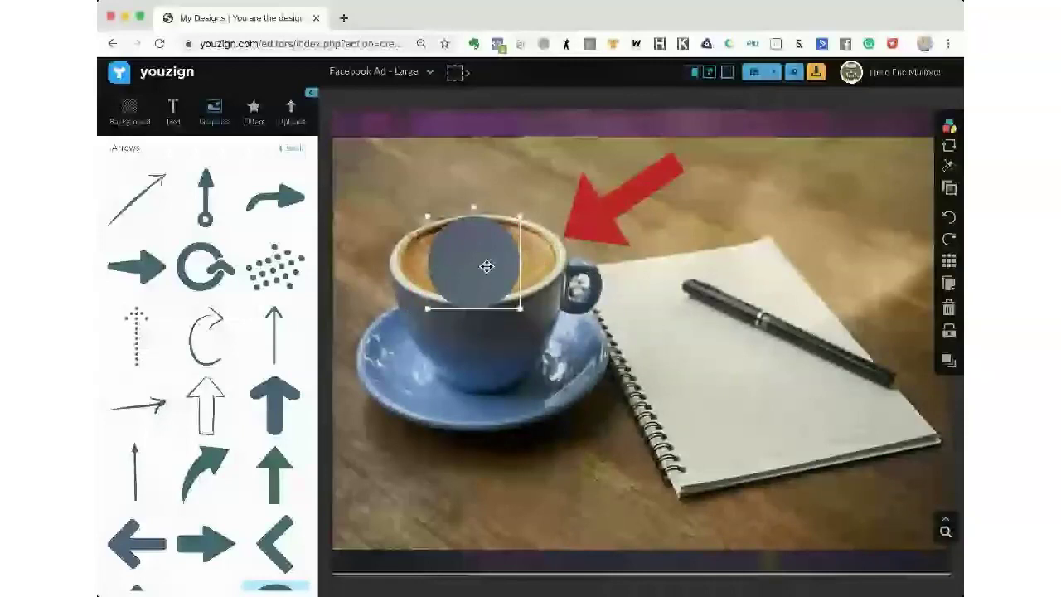
pyautogui.moveTo(486, 266); pyautogui.dragTo(462, 271)
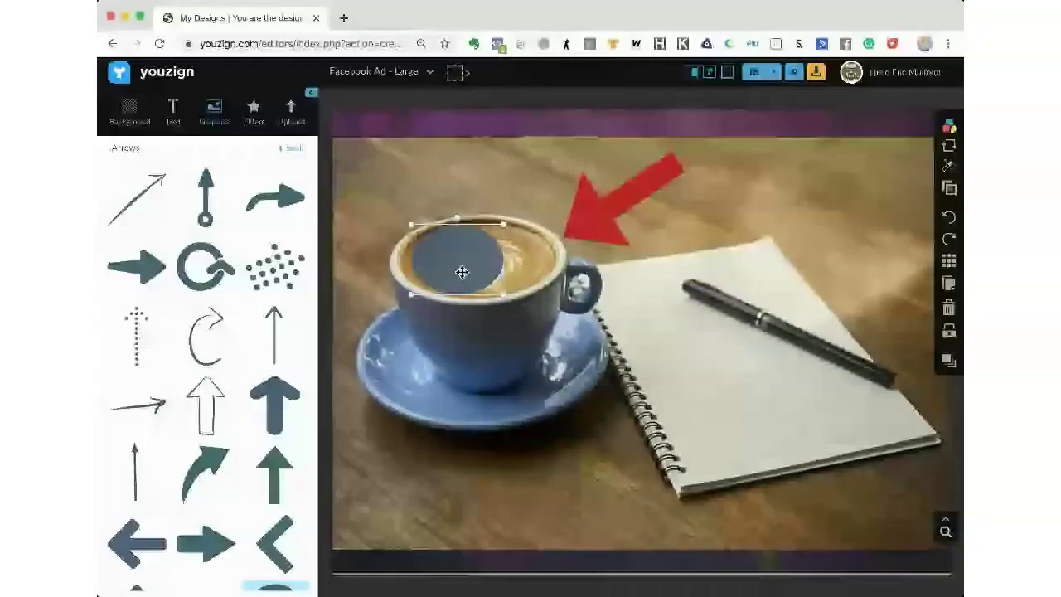
pyautogui.moveTo(503, 295); pyautogui.dragTo(525, 307)
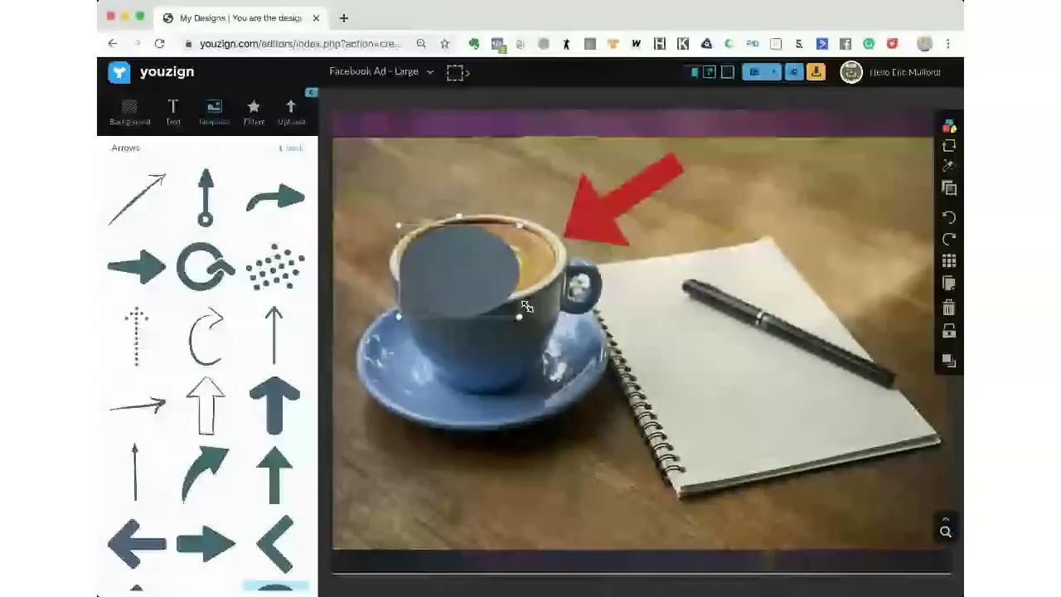
pyautogui.moveTo(526, 307); pyautogui.dragTo(537, 293)
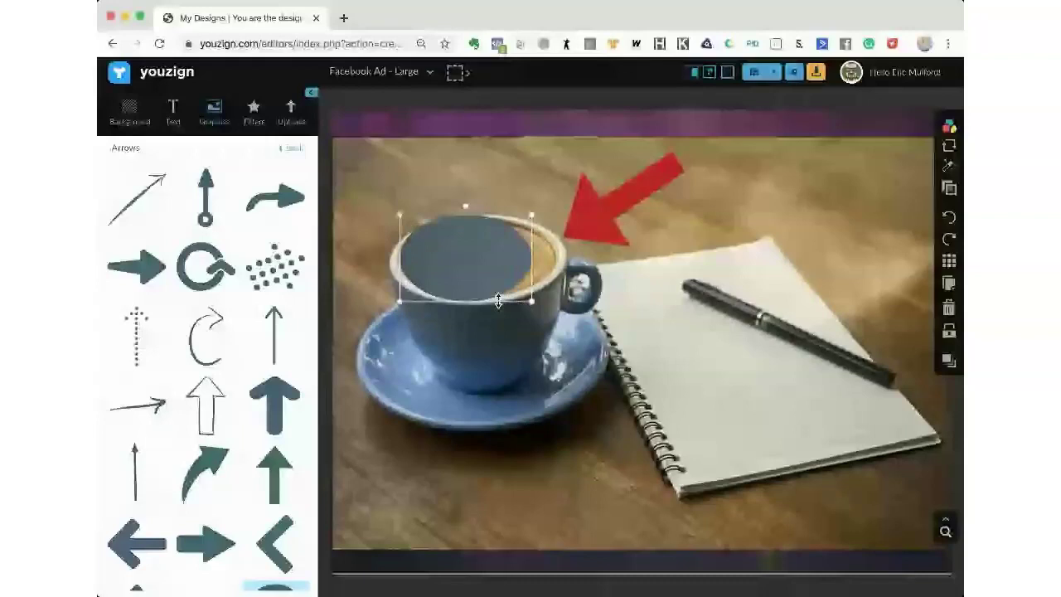
pyautogui.moveTo(493, 266); pyautogui.dragTo(491, 270)
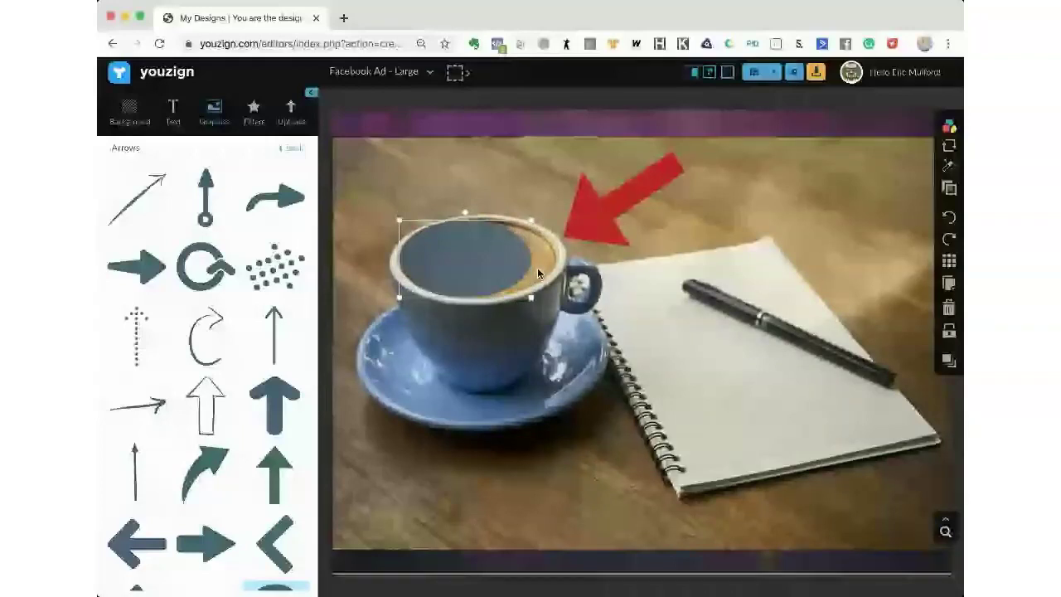
pyautogui.moveTo(537, 273); pyautogui.dragTo(560, 273)
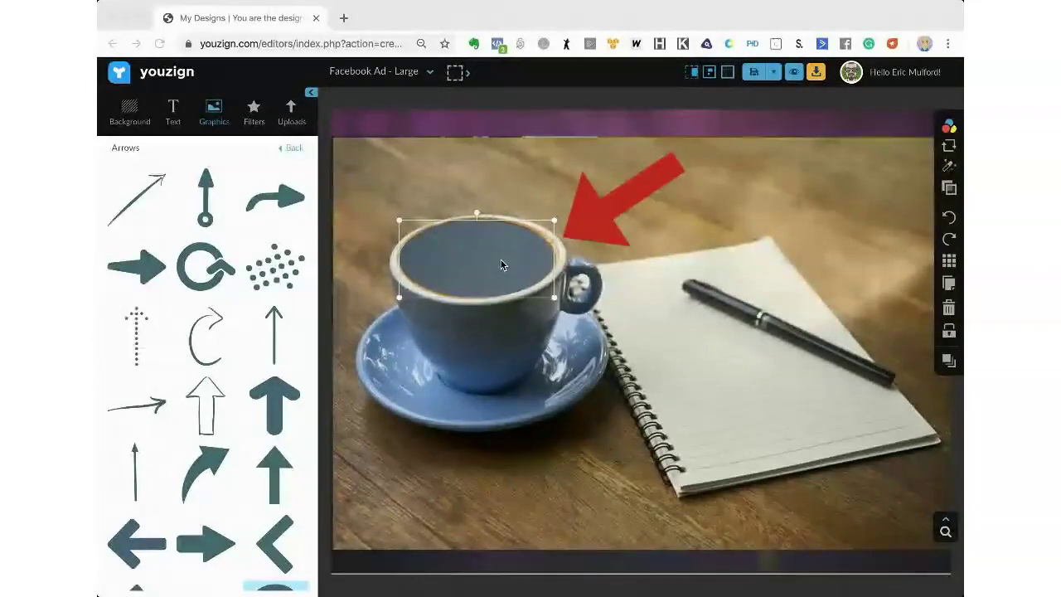
# - Delete the red arrow
pyautogui.click(628, 199)
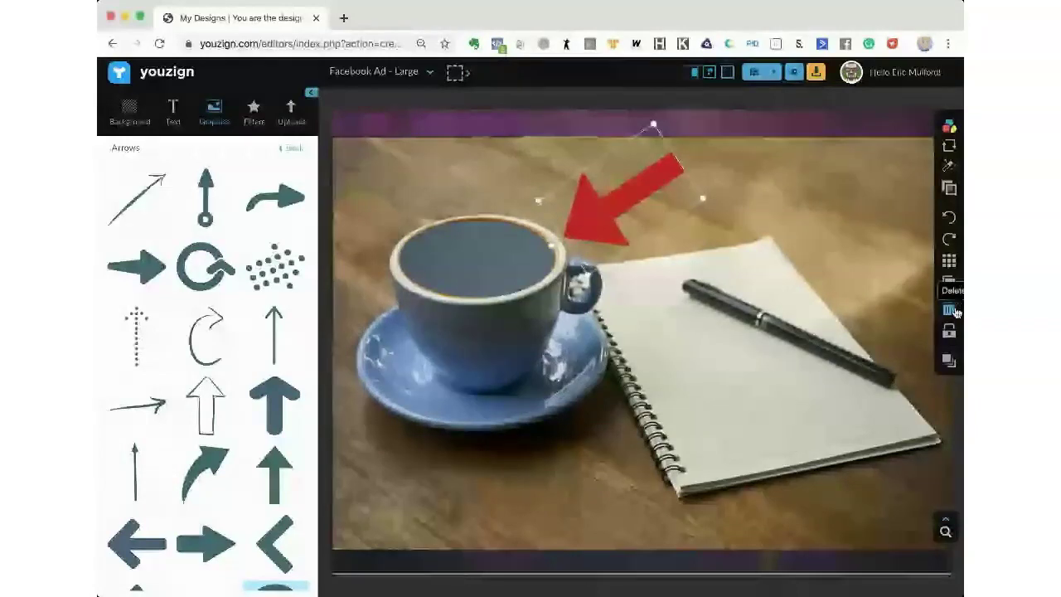
pyautogui.click(949, 310)
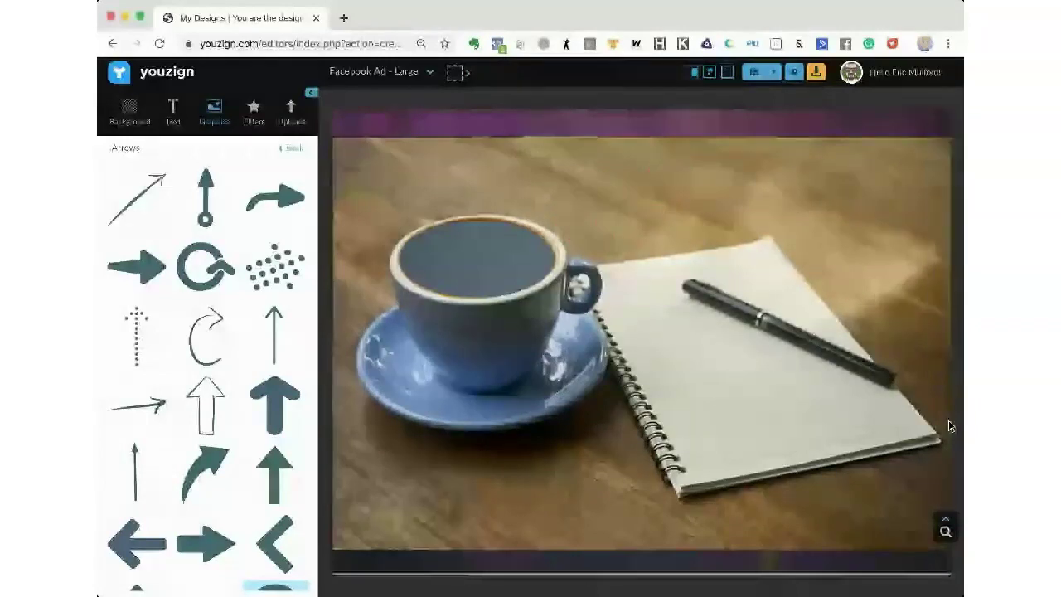
# - Add the dark tablet graphic from the Technology category of the vector graphics
pyautogui.click(293, 148)
pyautogui.scroll(-2, 211, 260)
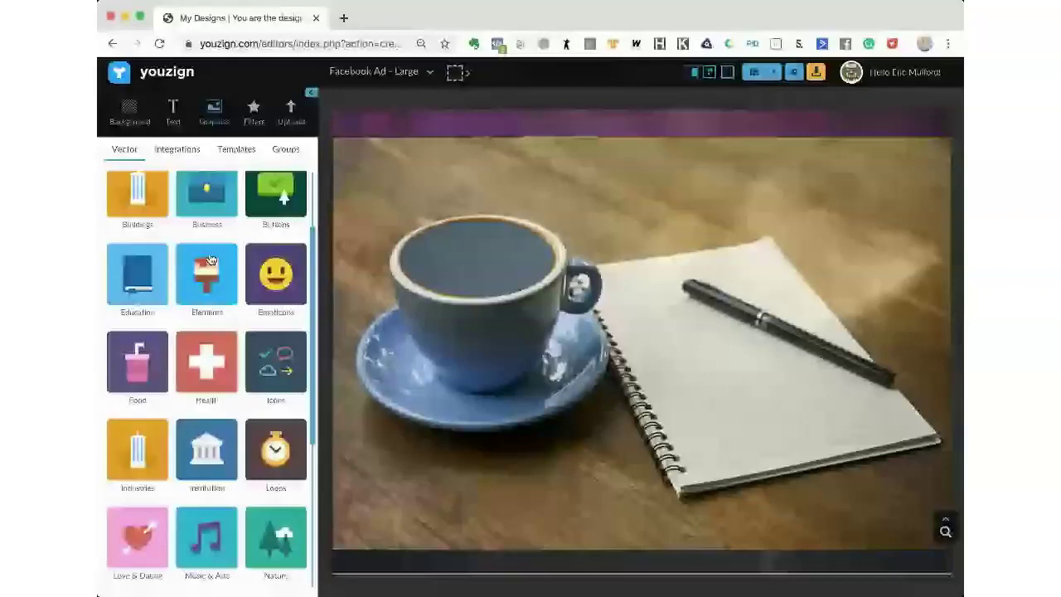
pyautogui.scroll(-2, 210, 261)
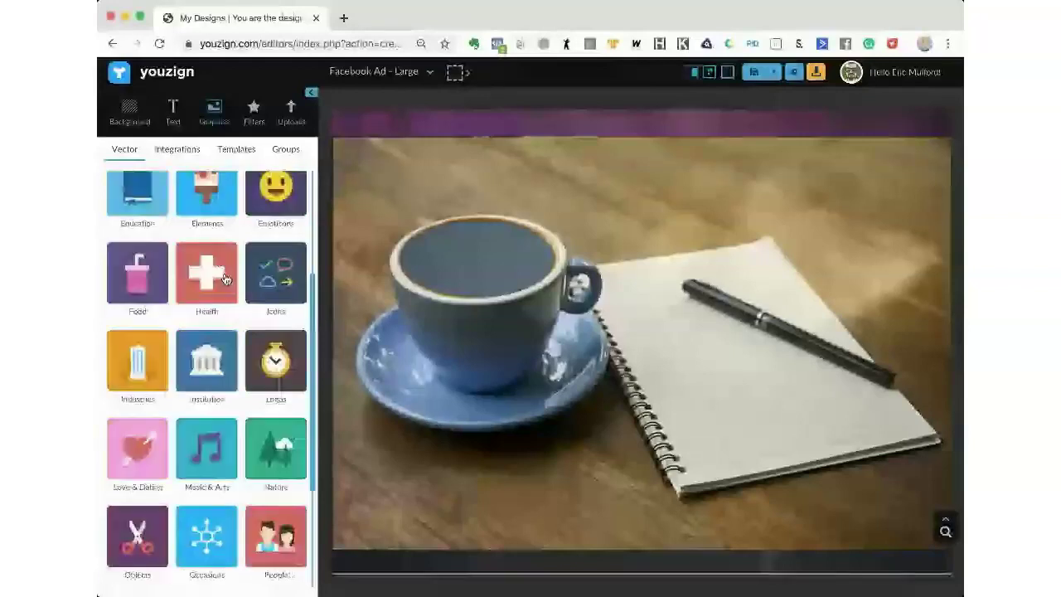
pyautogui.scroll(-2, 274, 288)
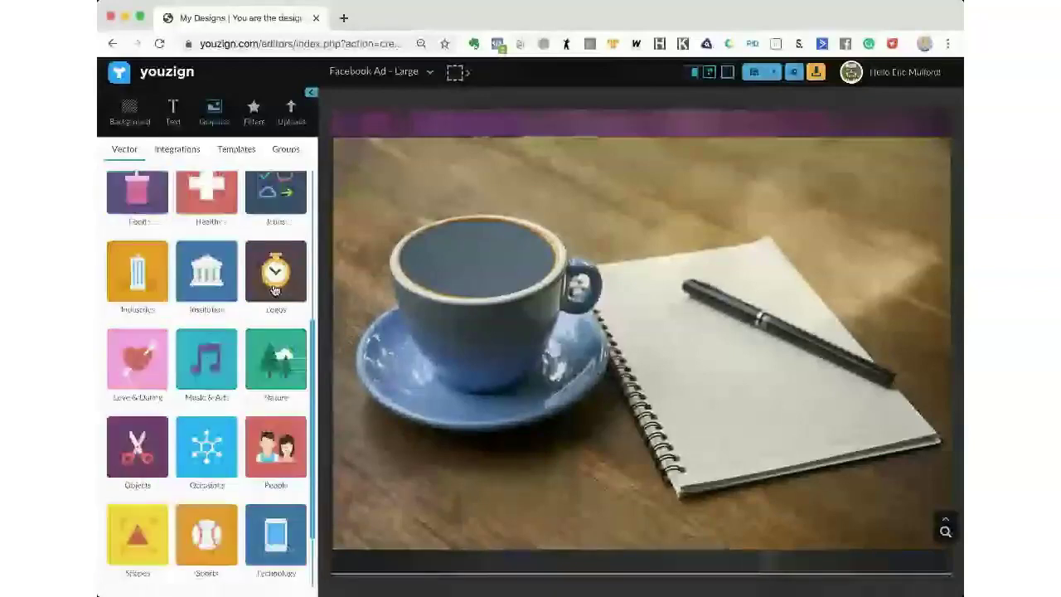
pyautogui.scroll(-1, 274, 288)
pyautogui.scroll(-1, 274, 291)
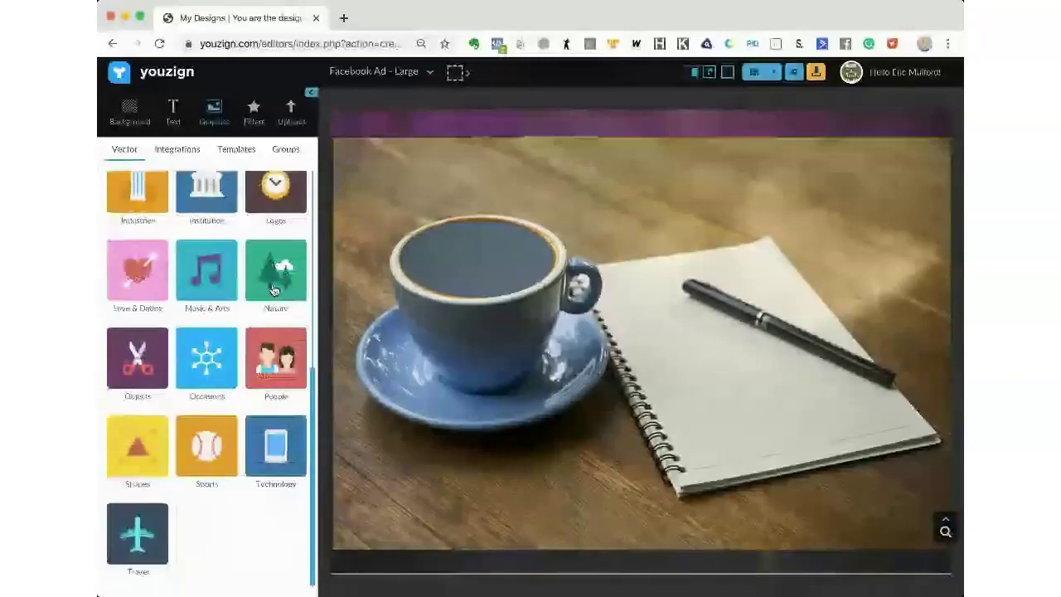
pyautogui.click(277, 453)
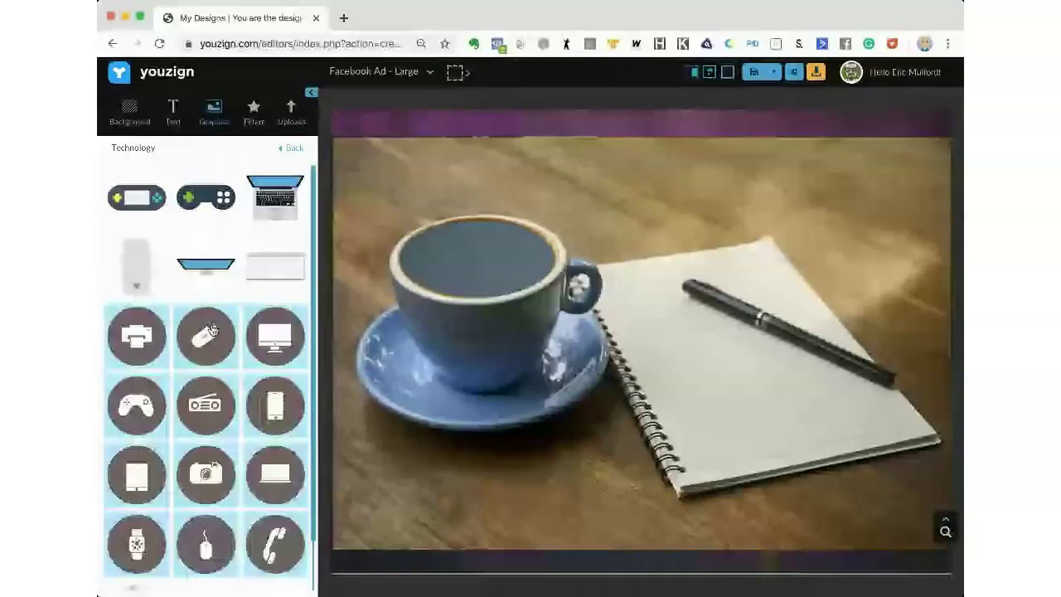
pyautogui.scroll(-5, 212, 332)
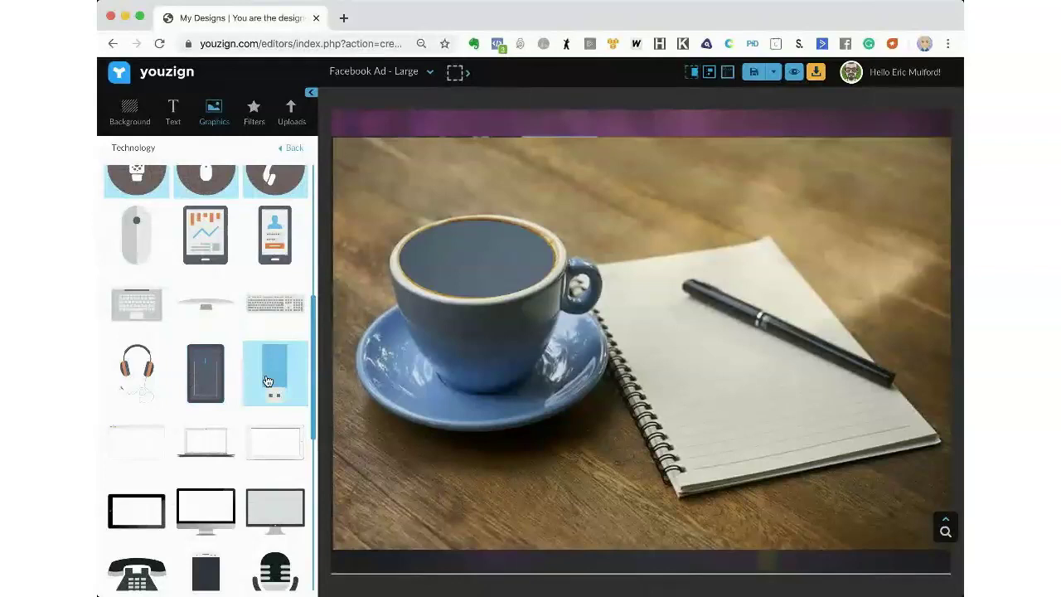
pyautogui.click(207, 370)
# - Place the tablet over the notebook, tilt it counterclockwise to follow the notebook's angle and lengthen it
pyautogui.moveTo(608, 374); pyautogui.dragTo(673, 370)
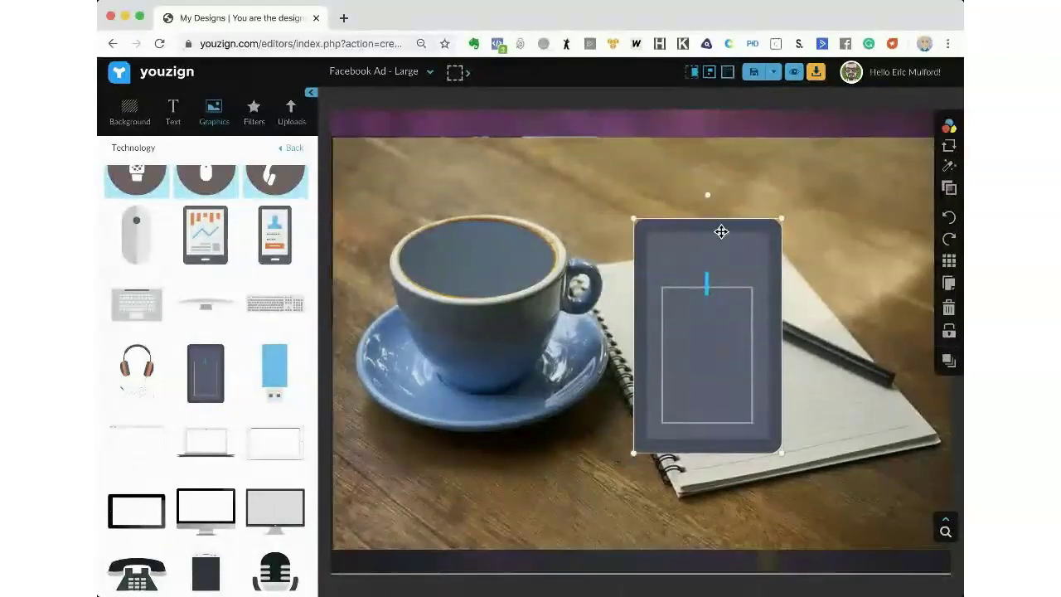
pyautogui.moveTo(706, 194); pyautogui.dragTo(643, 216)
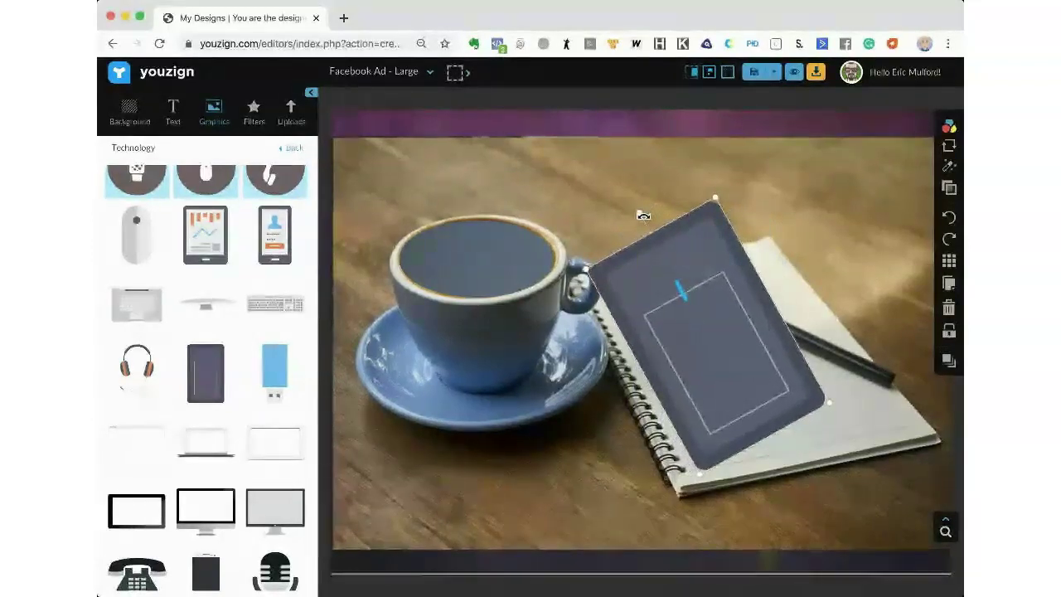
pyautogui.moveTo(767, 432); pyautogui.dragTo(812, 469)
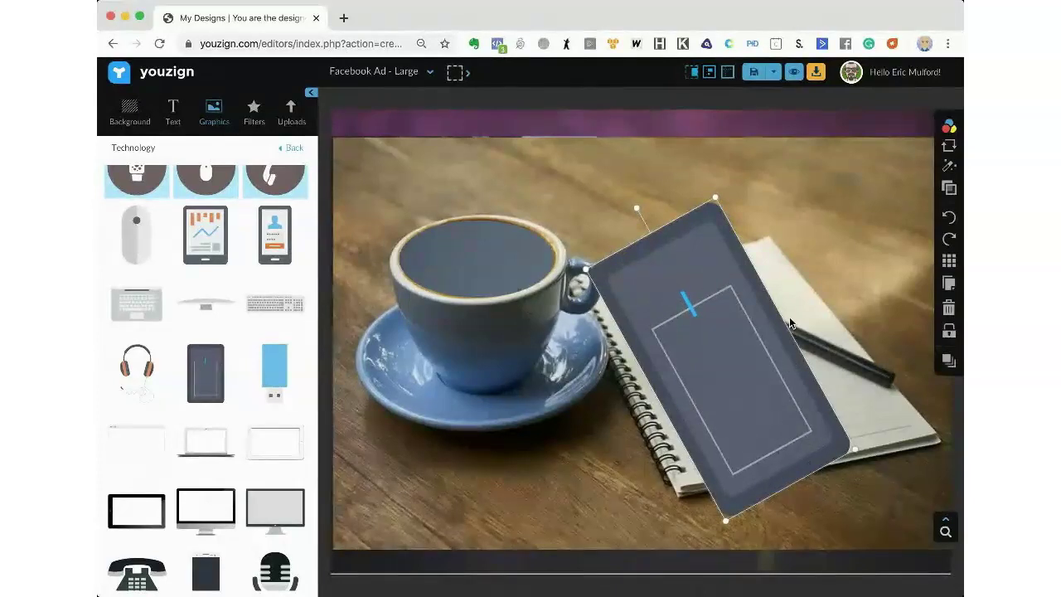
# - Widen the tilted tablet over the notebook, show its layer arrangement options, and rotate it upright
pyautogui.moveTo(788, 319)
pyautogui.mouseDown()
pyautogui.moveTo(848, 301)
pyautogui.moveTo(786, 327)
pyautogui.mouseUp()
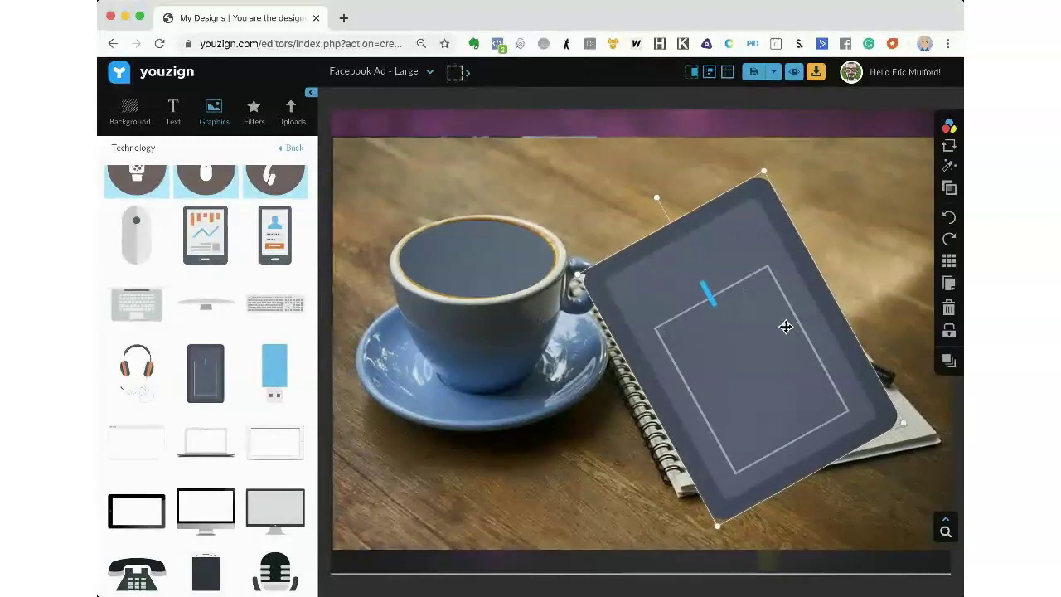
pyautogui.click(942, 363)
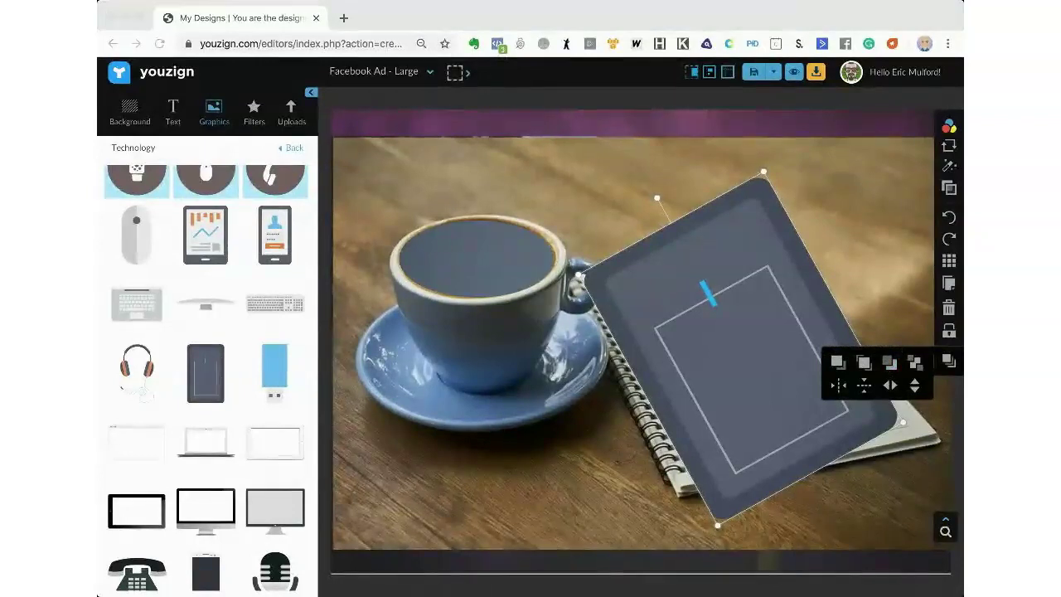
pyautogui.click(726, 333)
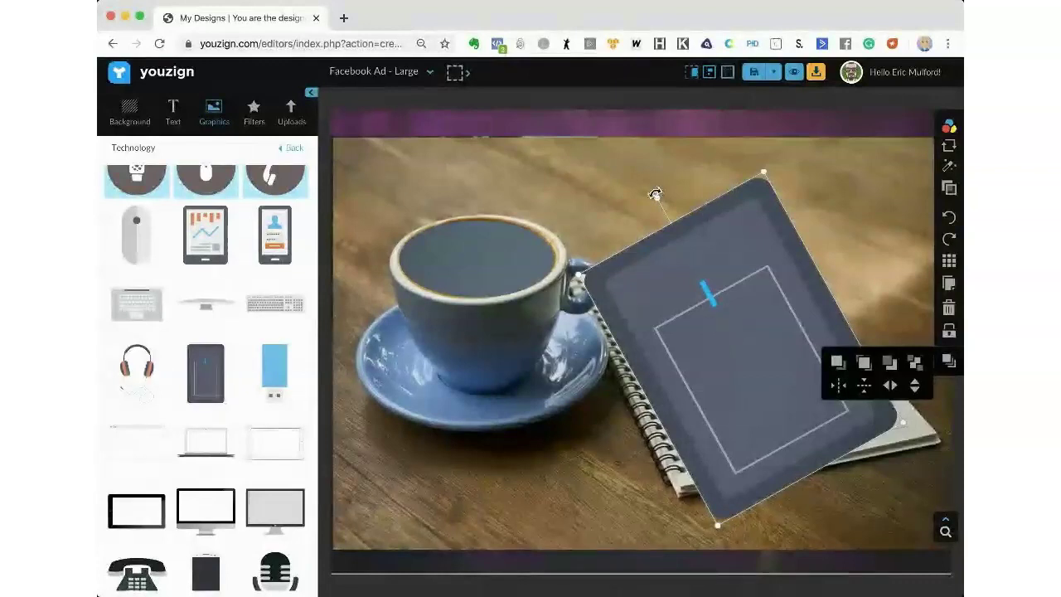
pyautogui.moveTo(656, 197); pyautogui.dragTo(738, 195)
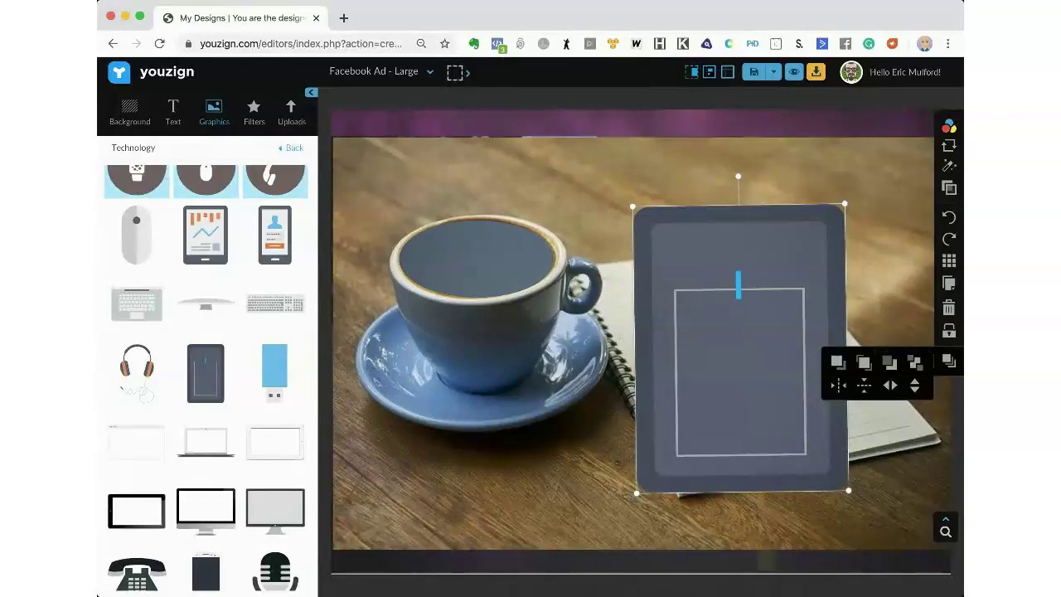
pyautogui.click(710, 237)
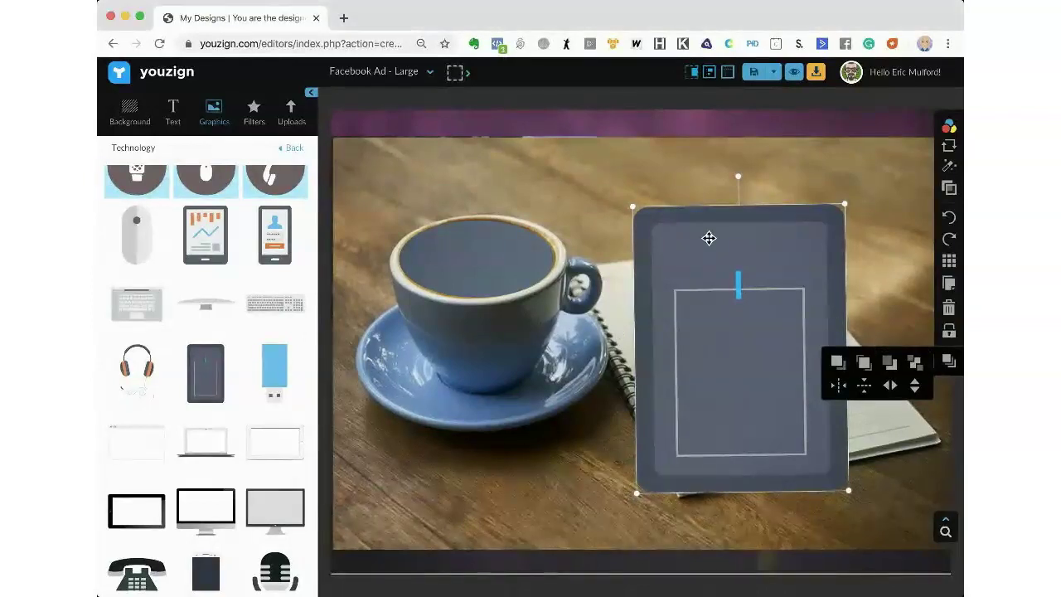
# - Move the blue cup photo down to uncover the laptop photo, and shrink the tablet and place it beside the orange saucer
pyautogui.click(578, 194)
pyautogui.moveTo(578, 194); pyautogui.dragTo(542, 552)
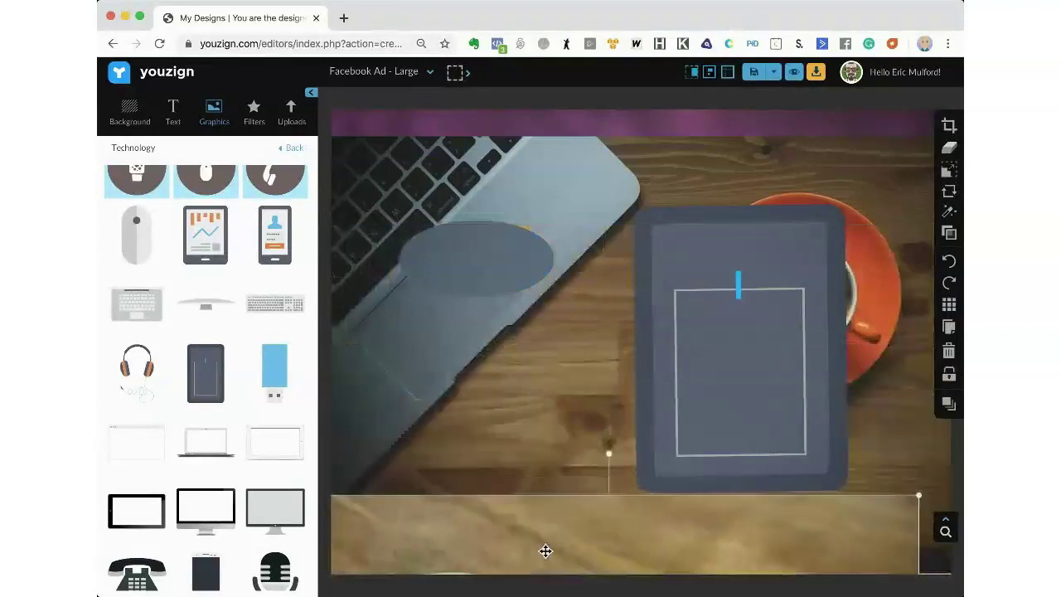
pyautogui.click(639, 424)
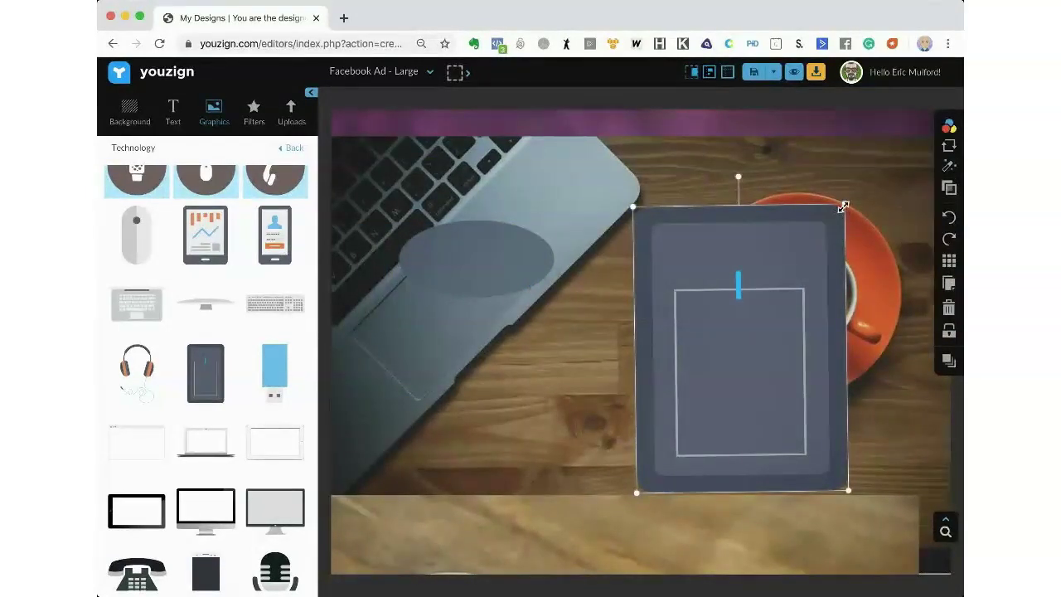
pyautogui.moveTo(842, 206); pyautogui.dragTo(779, 313)
pyautogui.moveTo(720, 370); pyautogui.dragTo(648, 352)
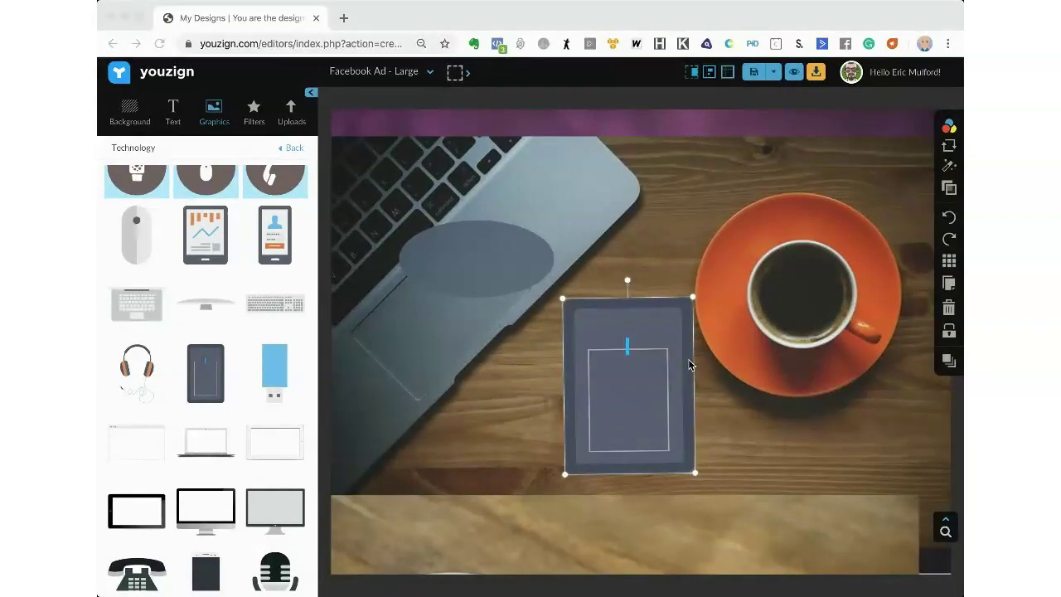
# - Move the blue cup photo back up over the canvas and delete it
pyautogui.click(761, 518)
pyautogui.moveTo(762, 518); pyautogui.dragTo(793, 157)
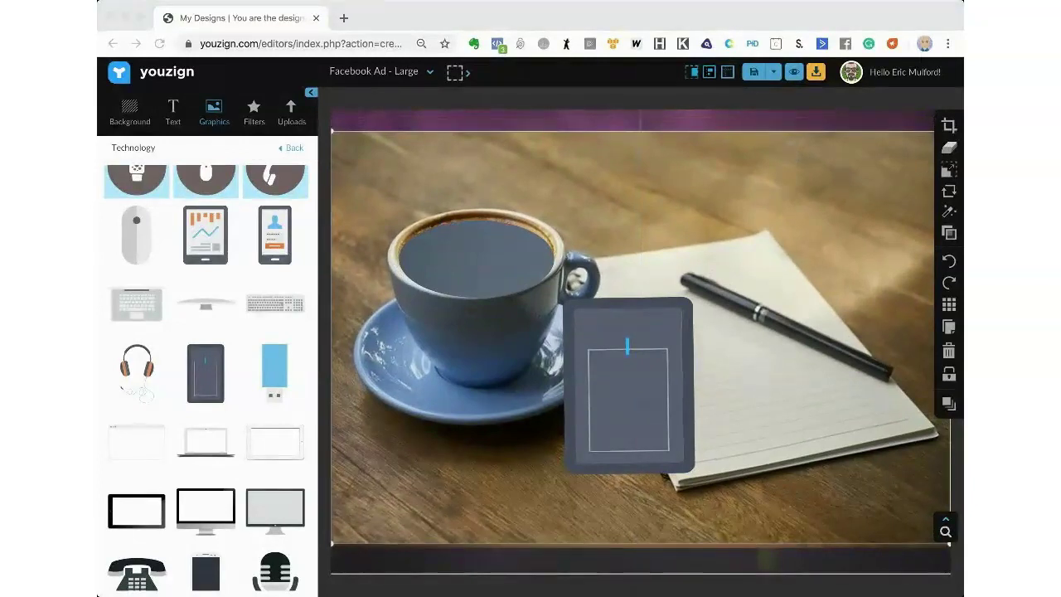
pyautogui.click(669, 355)
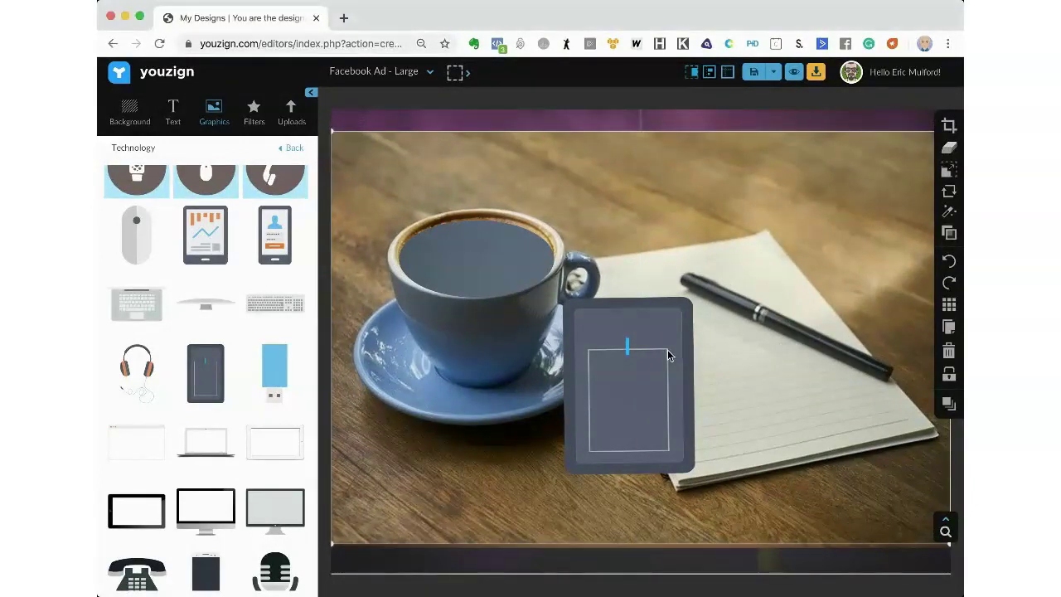
pyautogui.click(949, 351)
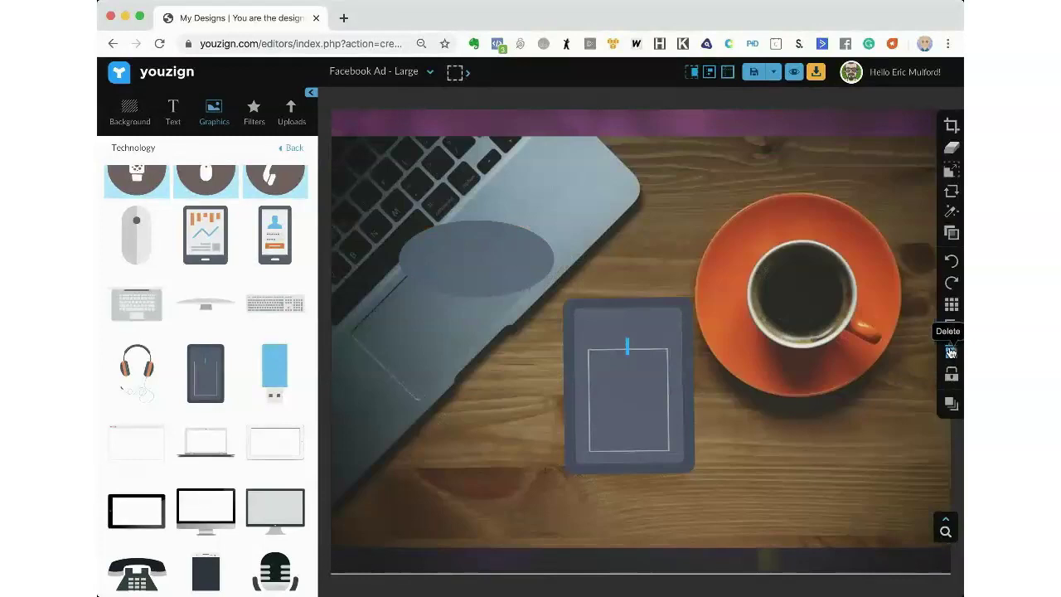
# - Delete the tablet graphic and the blue-gray ellipse lying over the laptop
pyautogui.click(642, 364)
pyautogui.moveTo(949, 361)
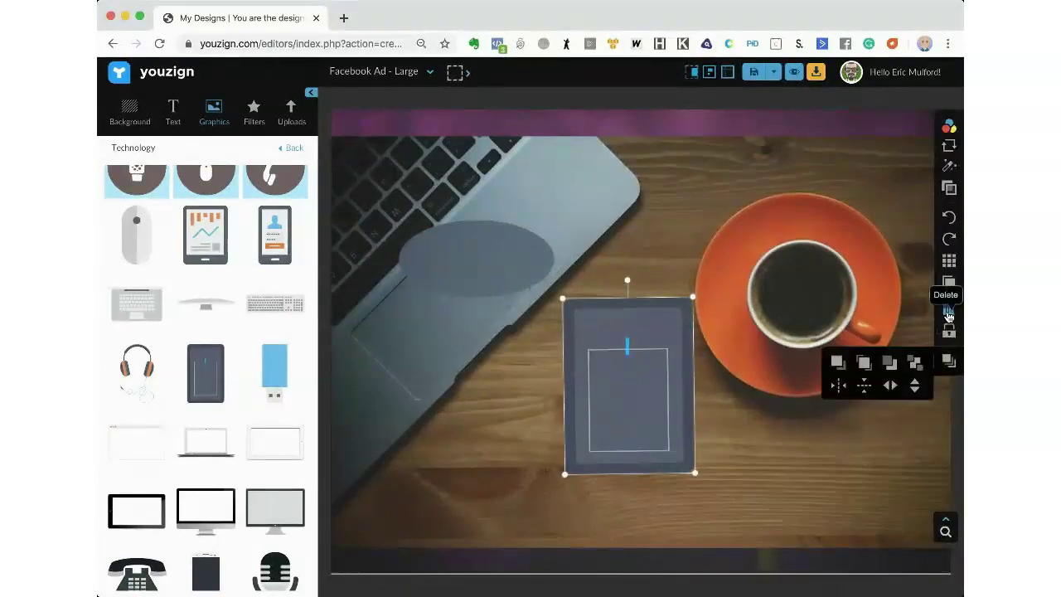
pyautogui.click(949, 307)
pyautogui.click(525, 258)
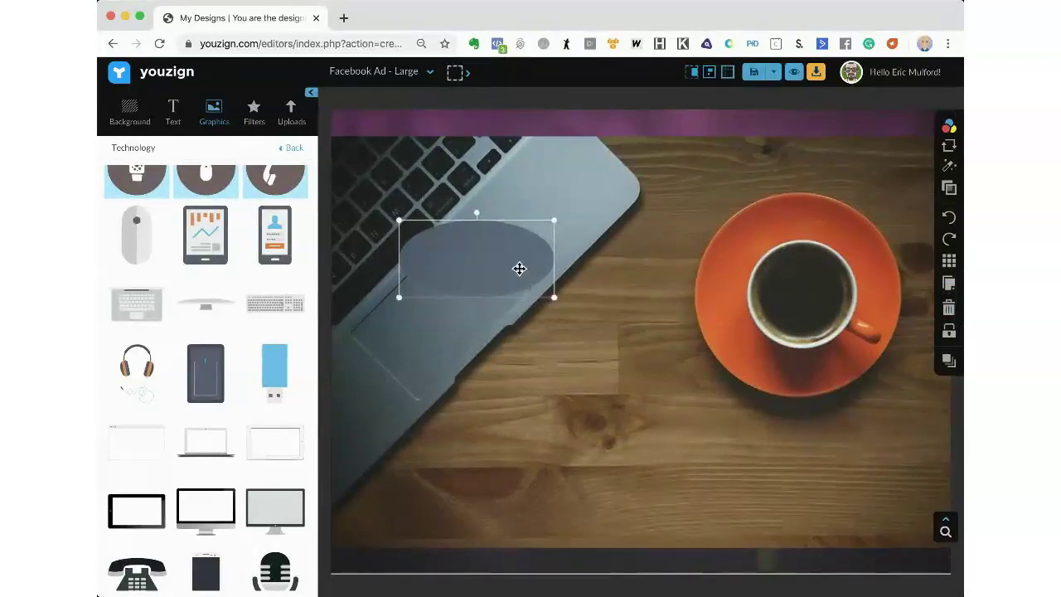
pyautogui.click(949, 308)
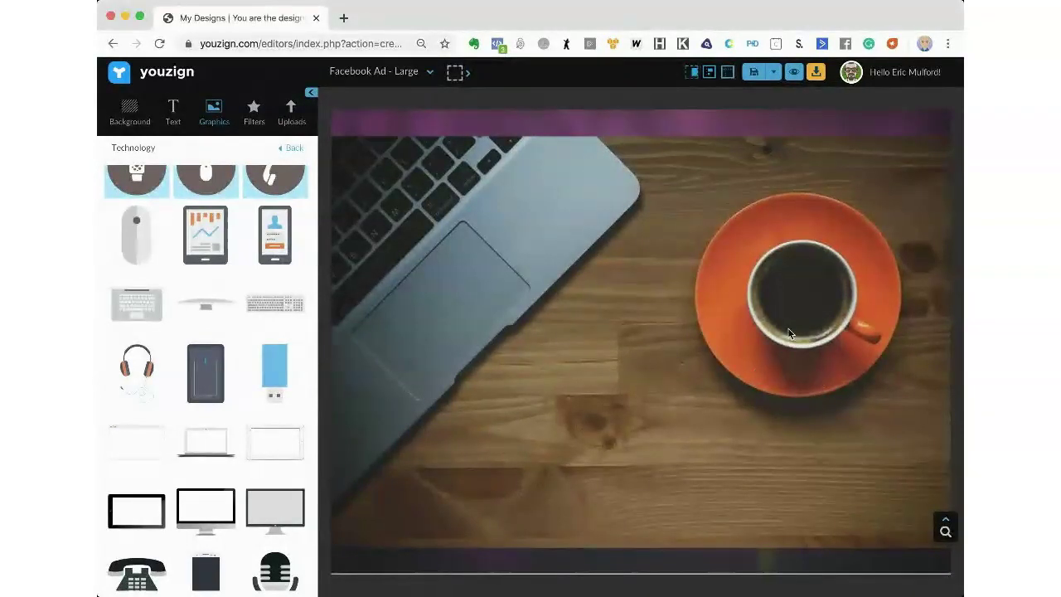
# - Return to the Pixabay integration and search its photos for "barn door"
pyautogui.click(286, 150)
pyautogui.click(178, 150)
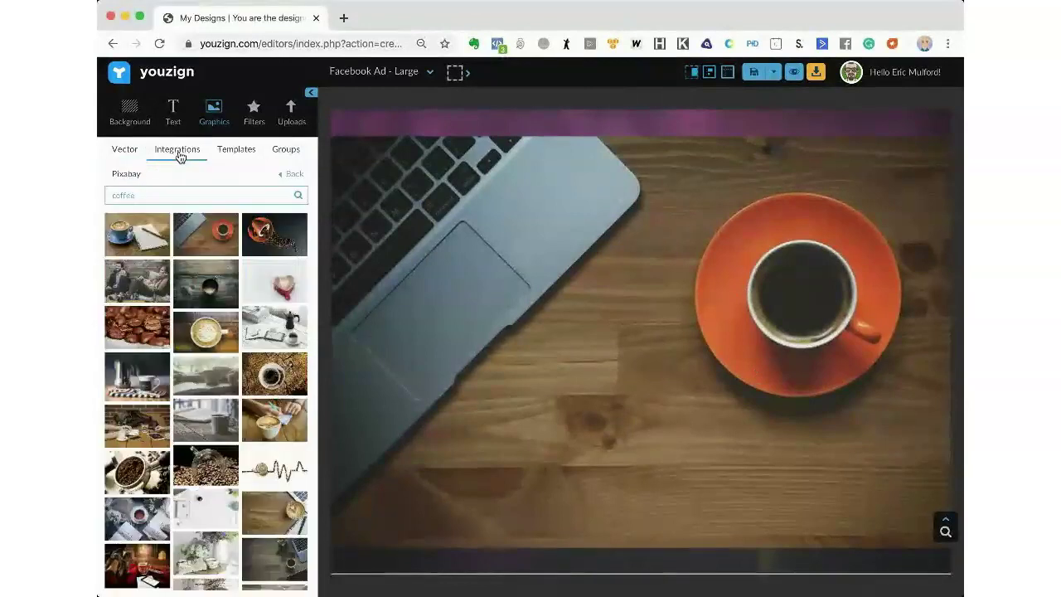
pyautogui.doubleClick(191, 193)
pyautogui.write('barn door')
pyautogui.press('Return')
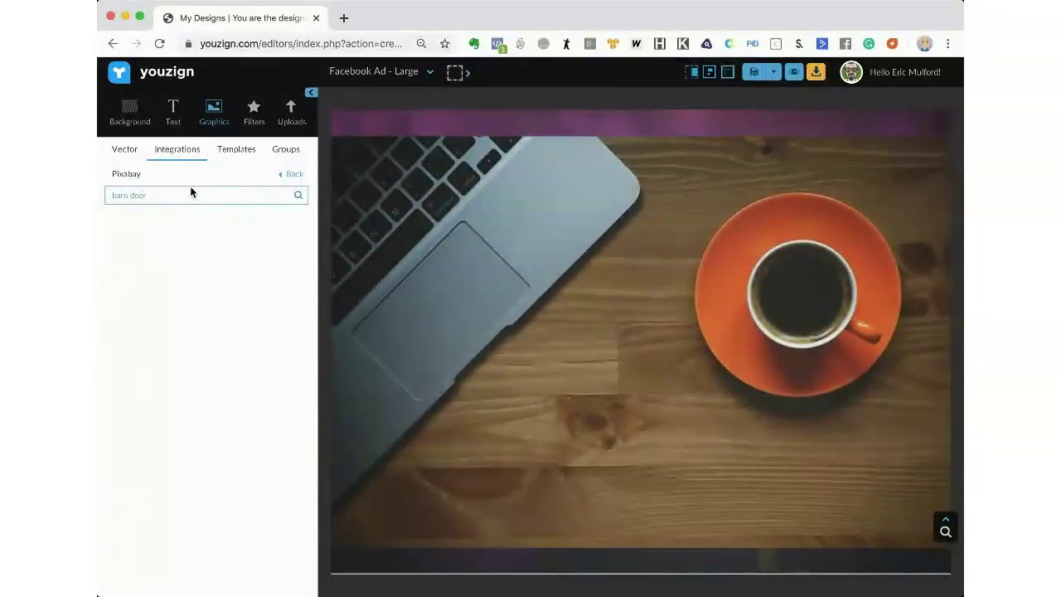
# - Delete the photo of the laptop and orange coffee cup from the canvas
pyautogui.click(847, 309)
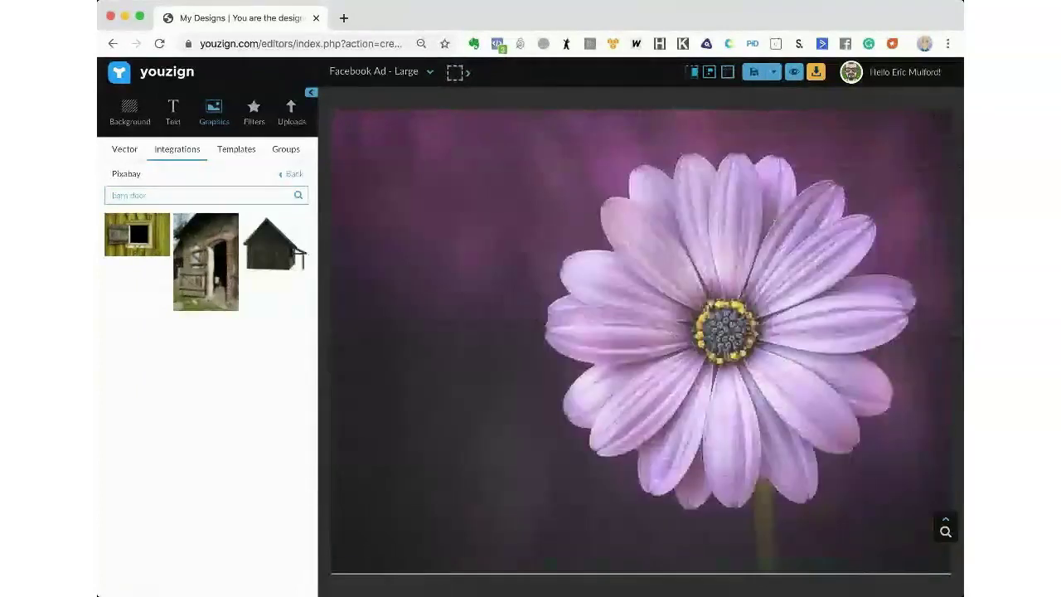
pyautogui.click(949, 350)
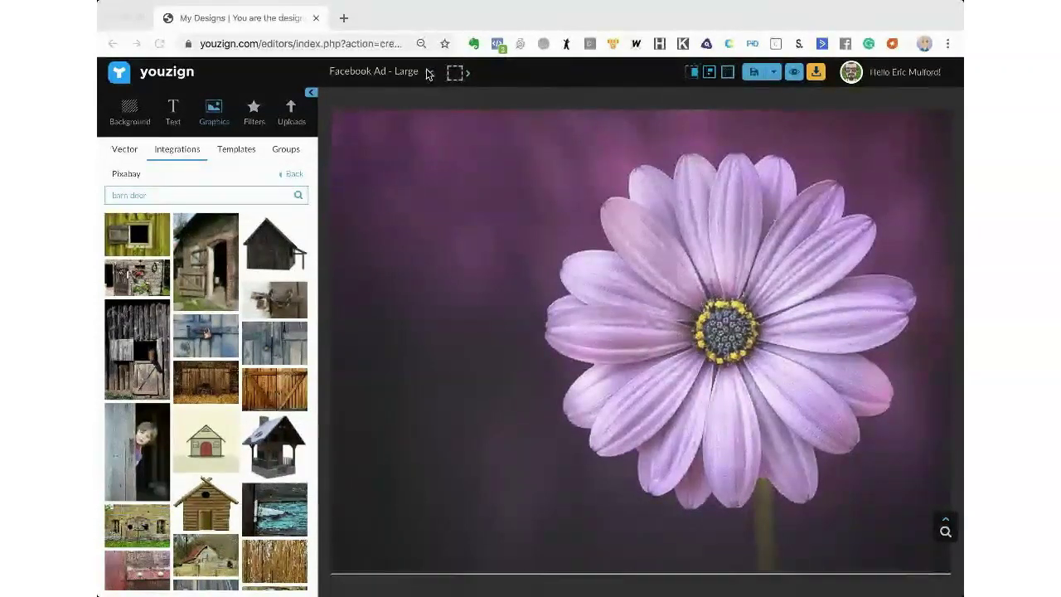
# - Review the Facebook formats in the list of design sizes and close it without changing the size
pyautogui.click(384, 80)
pyautogui.click(384, 79)
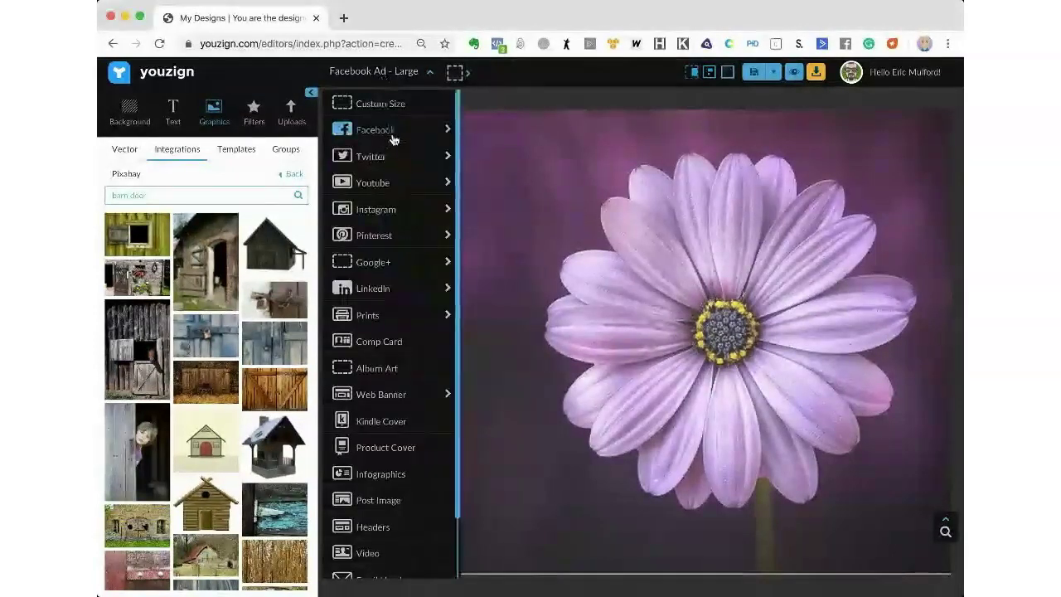
pyautogui.moveTo(396, 135)
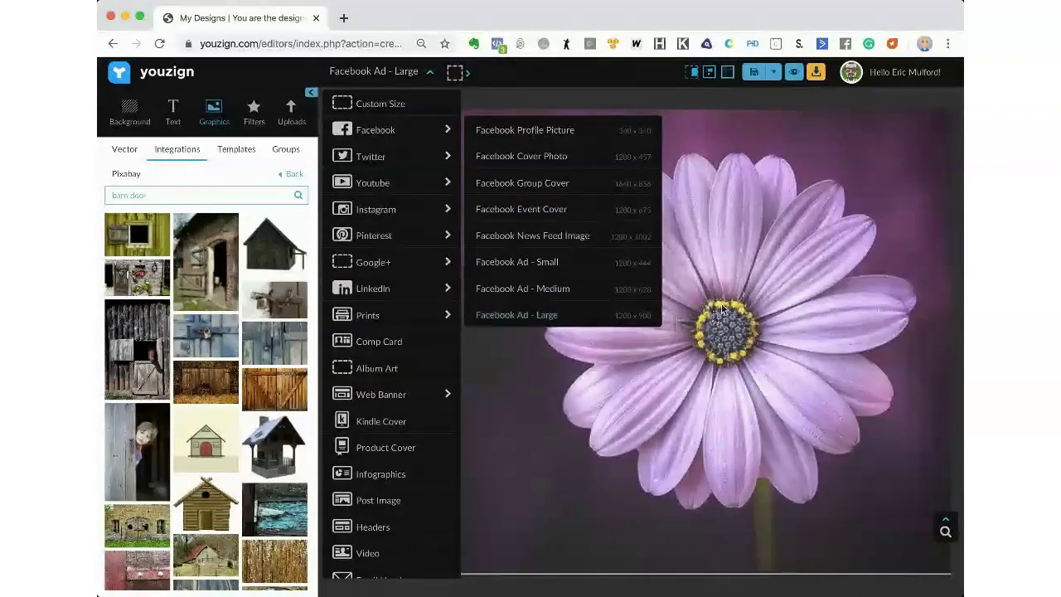
pyautogui.click(917, 241)
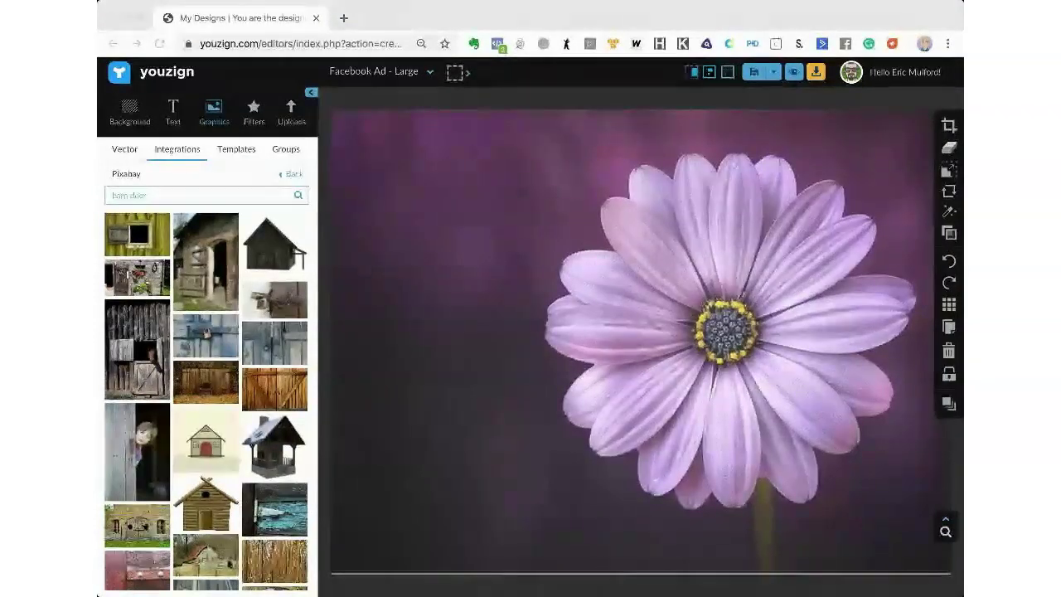
pyautogui.click(729, 300)
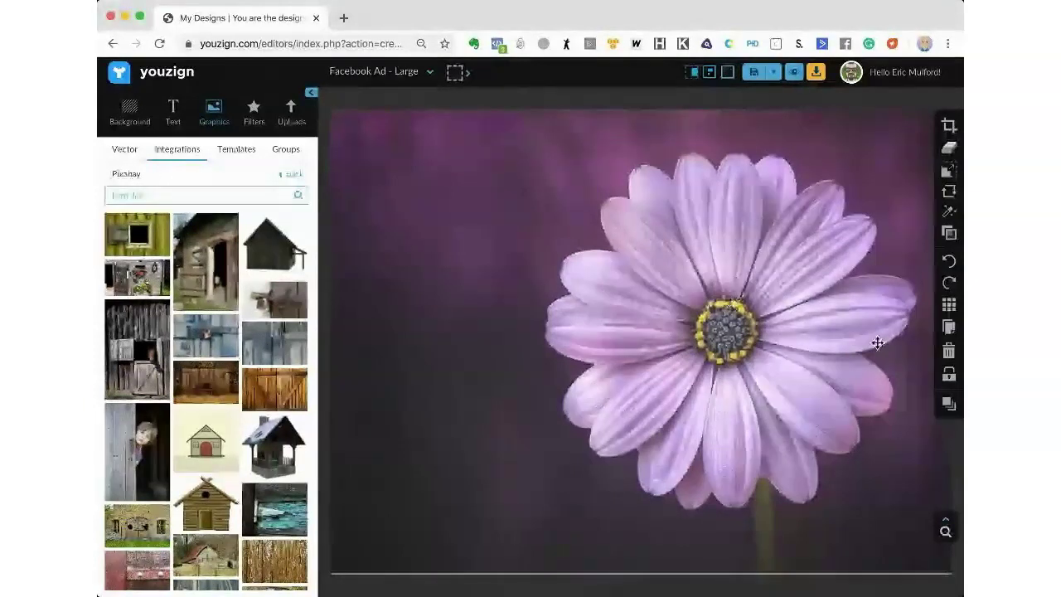
pyautogui.click(642, 329)
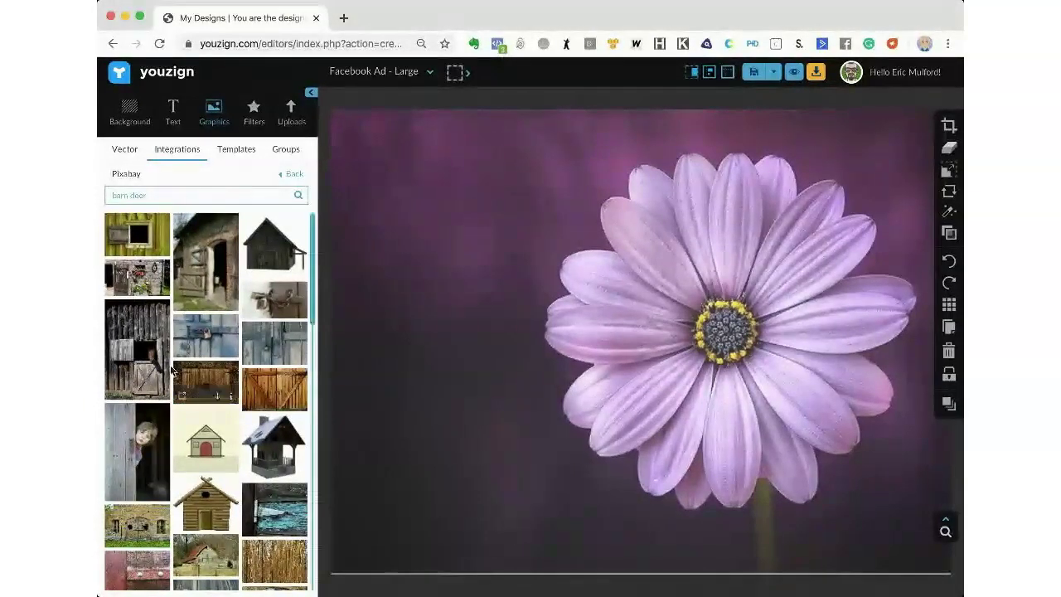
# - Add the Pixabay photo of the donkey standing in a barn doorway to the canvas
pyautogui.scroll(-3, 170, 371)
pyautogui.scroll(-5, 170, 370)
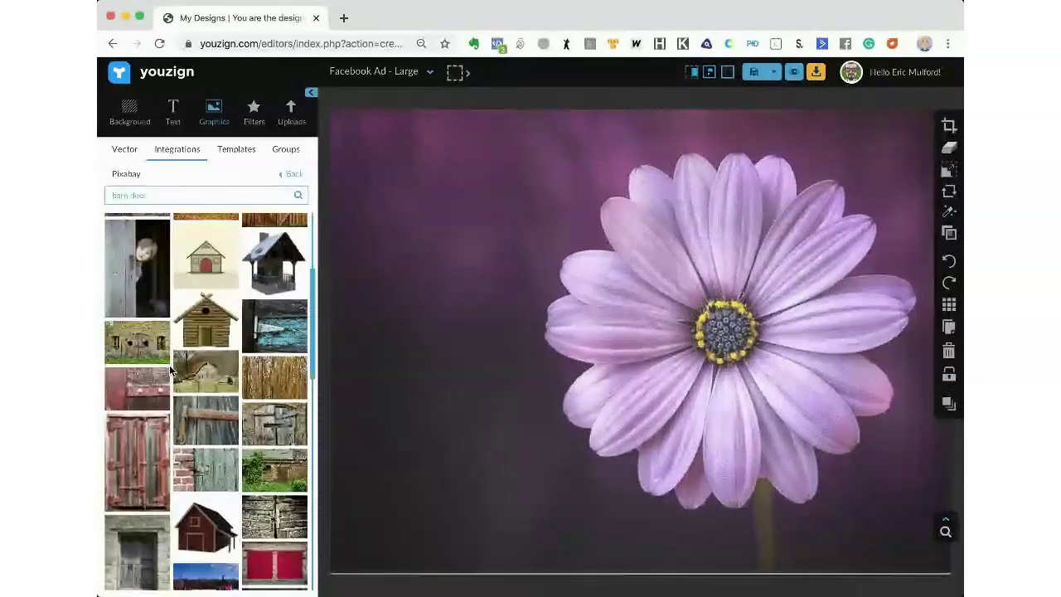
pyautogui.scroll(-5, 170, 370)
pyautogui.scroll(-5, 170, 370)
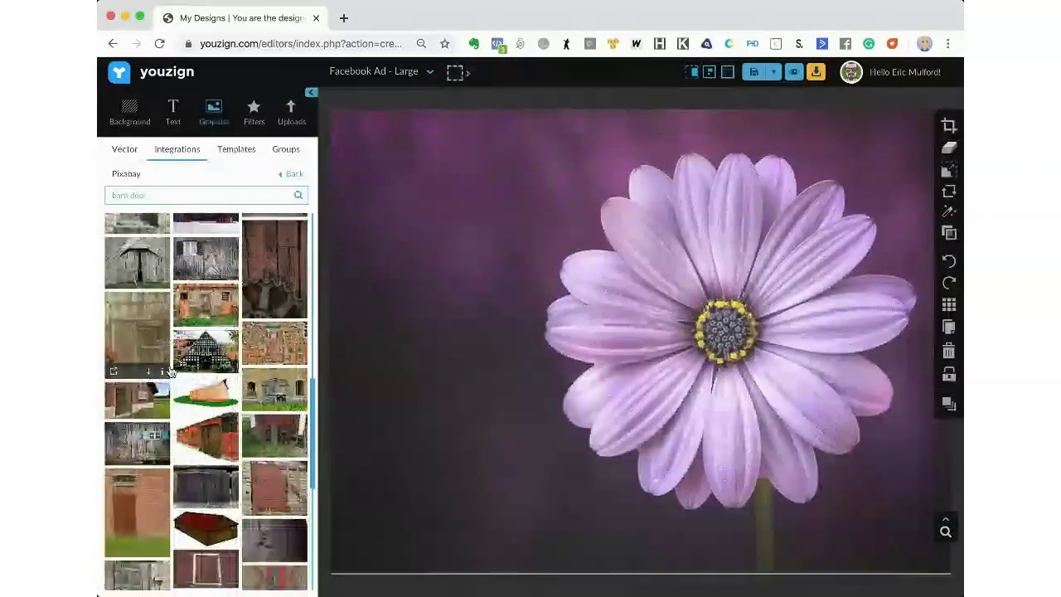
pyautogui.scroll(-2, 169, 371)
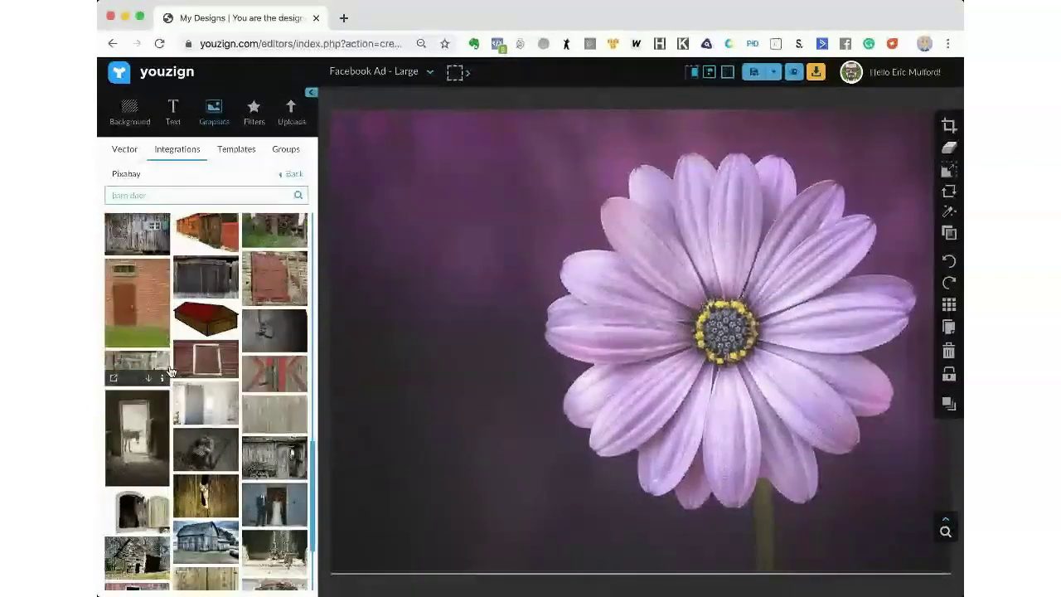
pyautogui.click(124, 417)
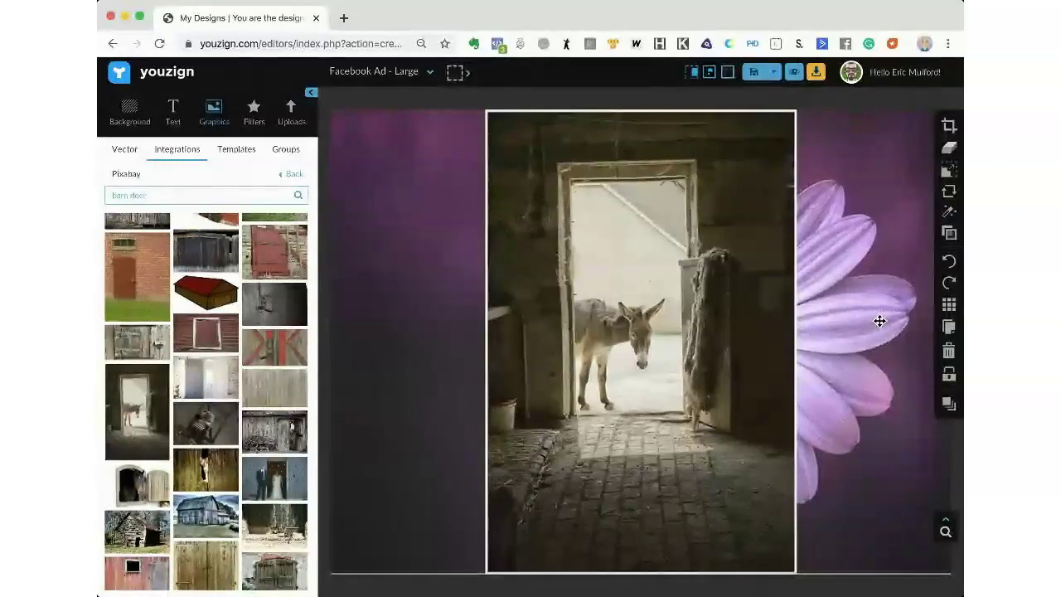
# - Delete the purple flower photo behind the donkey photo and shift the donkey photo toward the canvas's left side
pyautogui.click(949, 354)
pyautogui.click(722, 336)
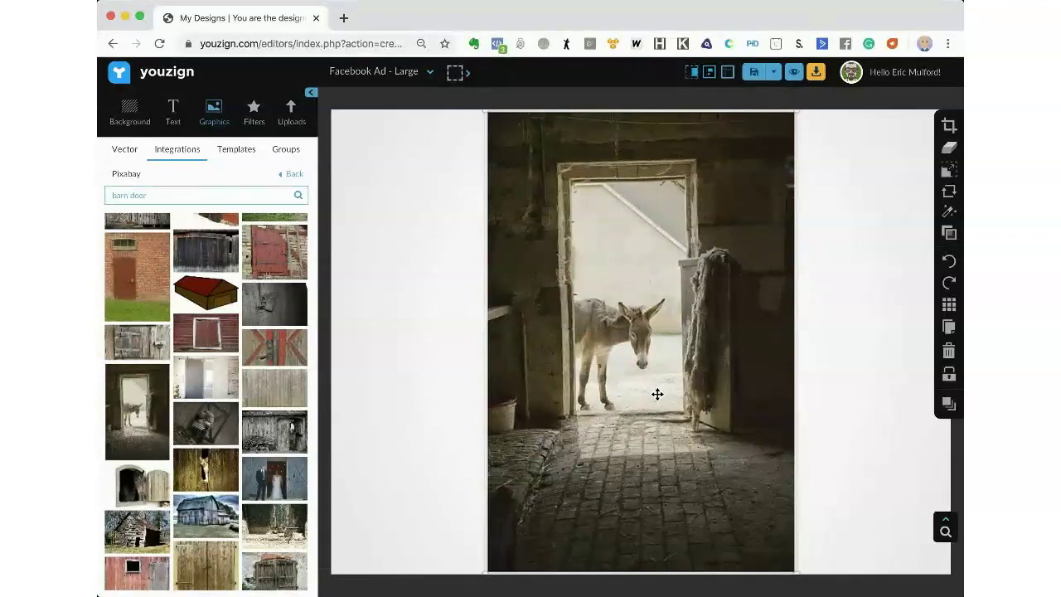
pyautogui.moveTo(670, 246); pyautogui.dragTo(592, 243)
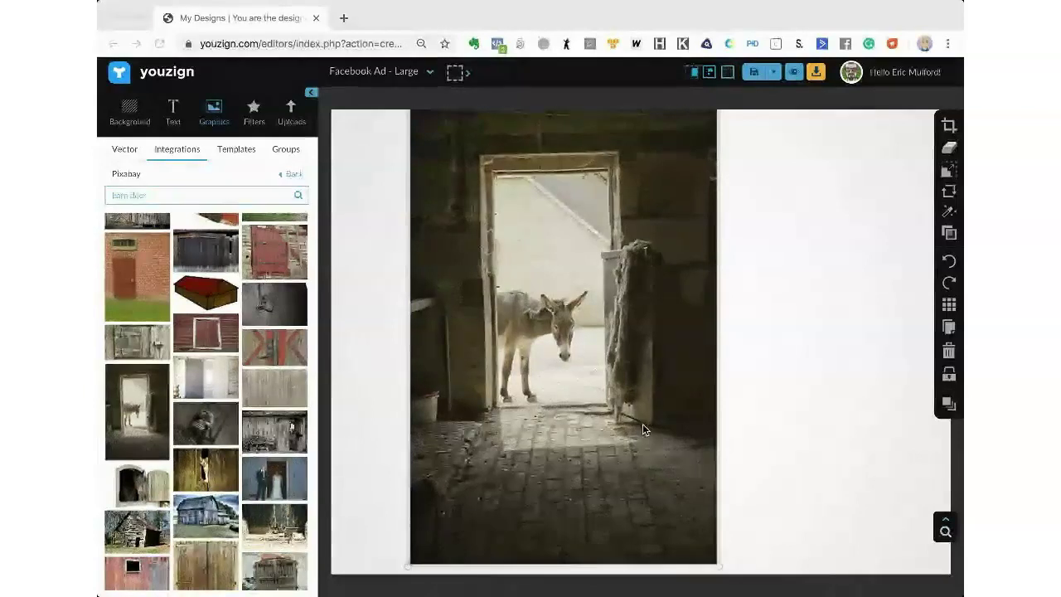
pyautogui.click(576, 294)
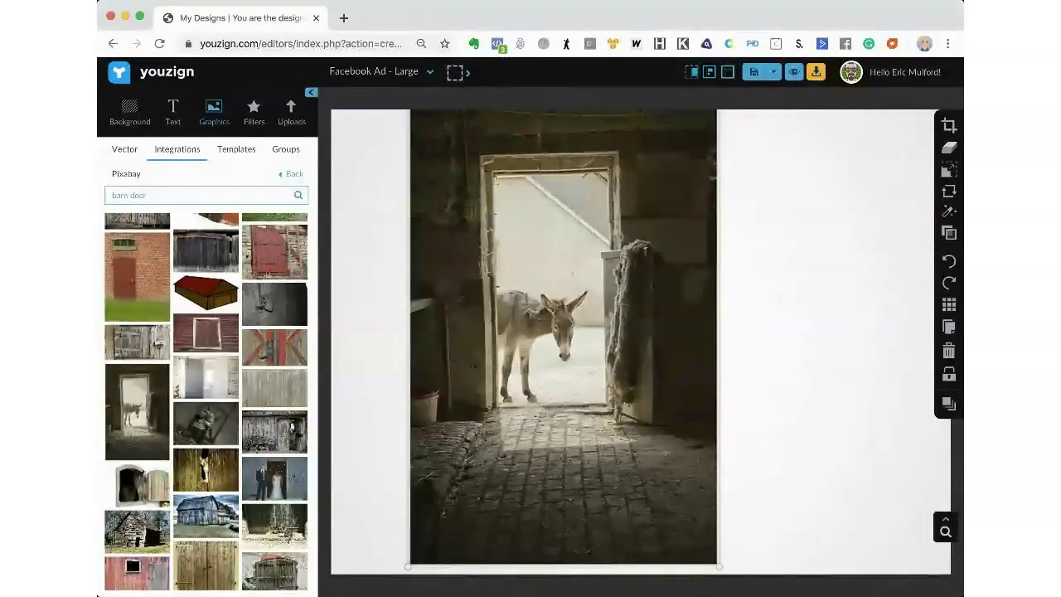
# - Open the donkey photo in the background removal editor and turn off Auto-Clip
pyautogui.click(948, 149)
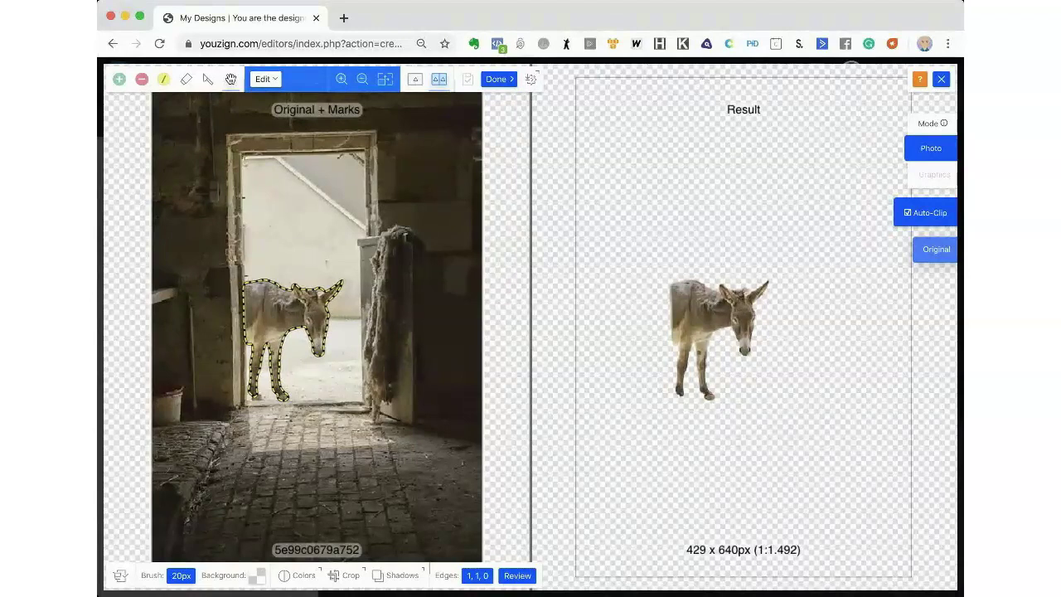
pyautogui.click(605, 186)
pyautogui.click(778, 248)
pyautogui.click(924, 217)
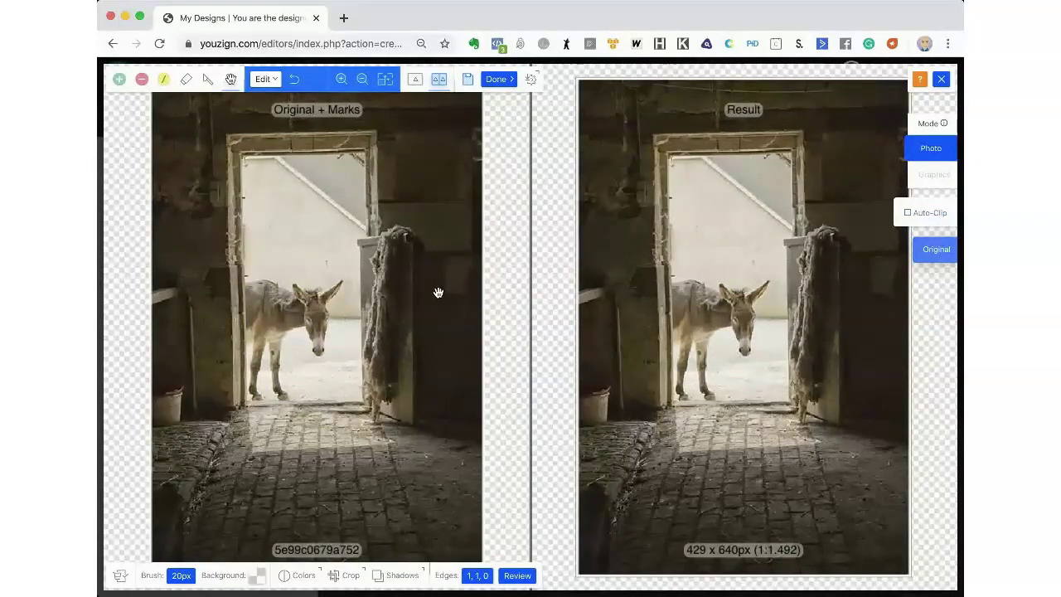
# - Mark the barn interior as the area to keep with a green stroke running all around the doorway
pyautogui.click(118, 80)
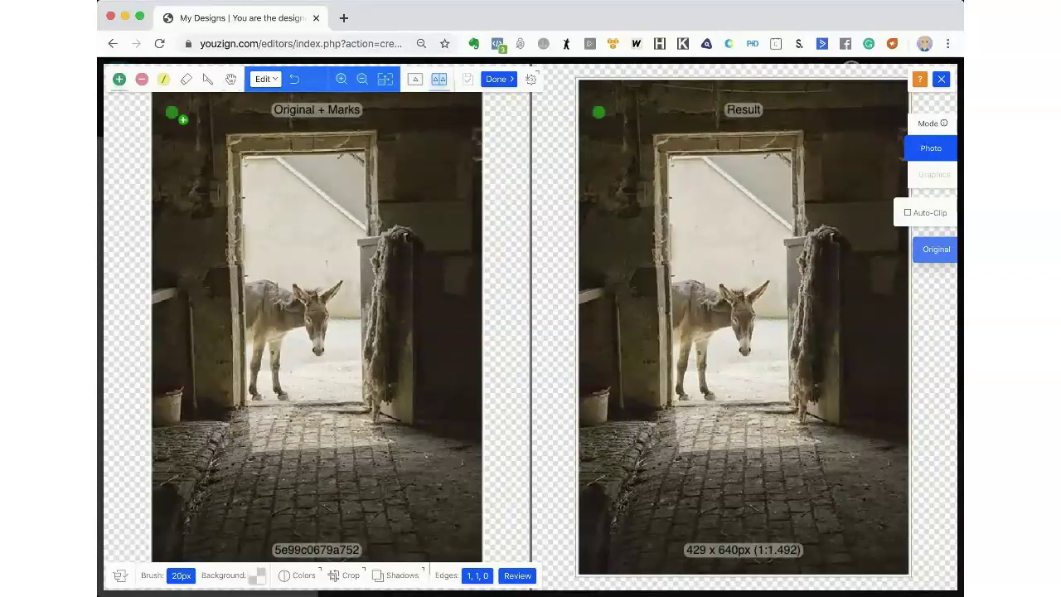
pyautogui.moveTo(196, 138); pyautogui.dragTo(176, 303)
pyautogui.moveTo(185, 344)
pyautogui.mouseDown()
pyautogui.moveTo(296, 482)
pyautogui.moveTo(409, 460)
pyautogui.moveTo(436, 228)
pyautogui.moveTo(427, 134)
pyautogui.moveTo(349, 111)
pyautogui.moveTo(187, 121)
pyautogui.mouseUp()
# - Mark the bright wall areas inside the doorway for removal and the left door frame as an area to keep
pyautogui.click(142, 79)
pyautogui.click(263, 220)
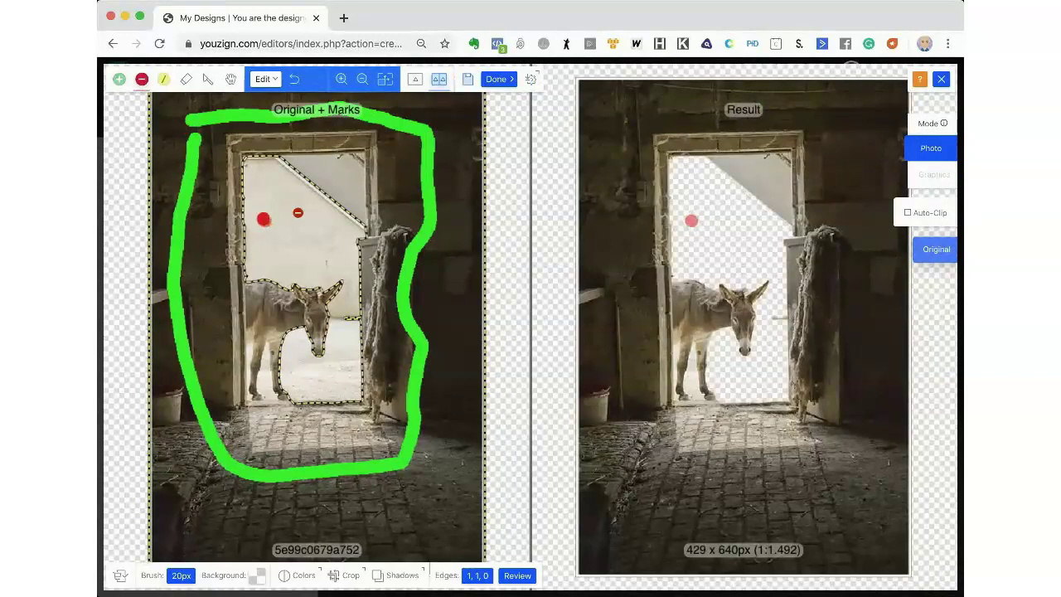
pyautogui.click(322, 180)
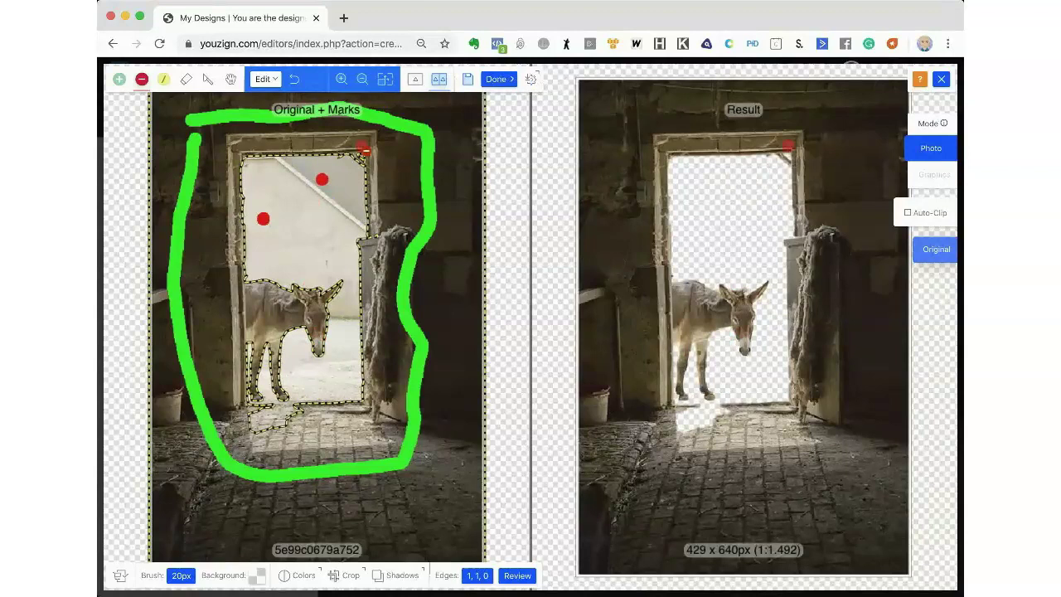
pyautogui.click(356, 162)
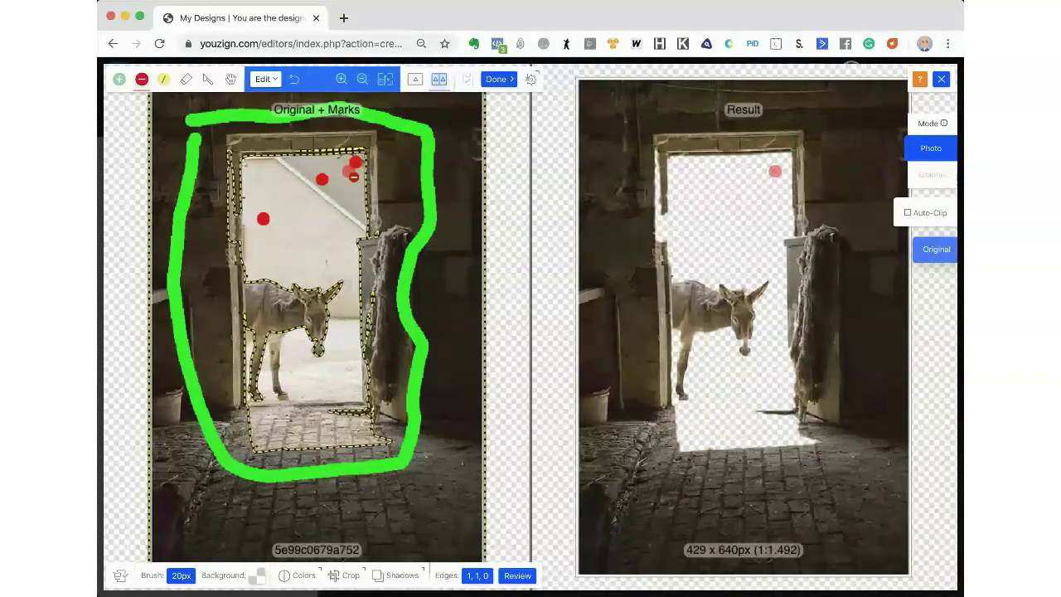
pyautogui.click(118, 79)
pyautogui.click(229, 224)
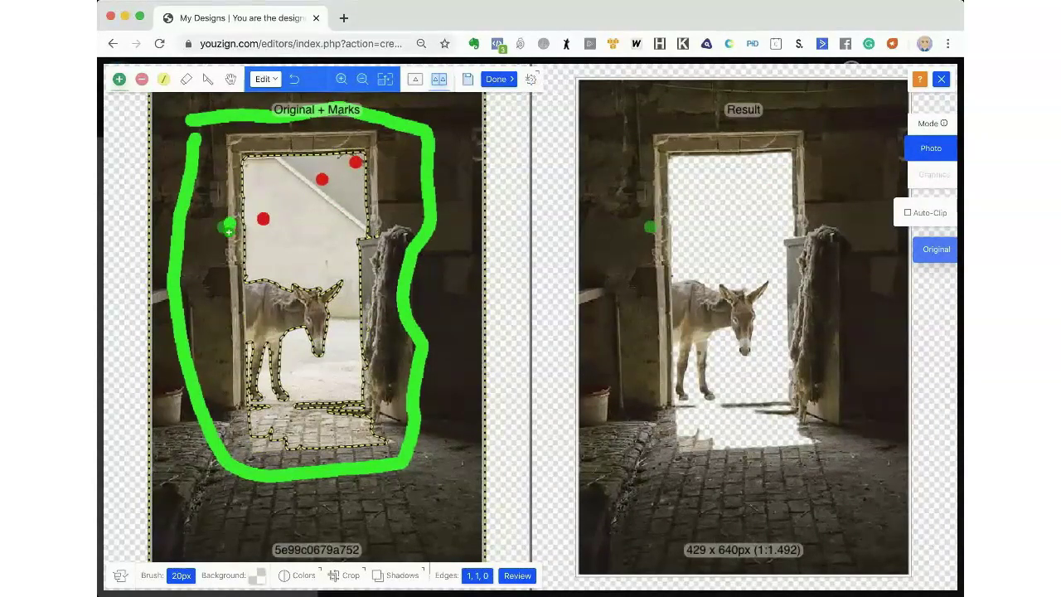
# - Mark the donkey's body for removal so the doorway opening is cleared
pyautogui.click(142, 79)
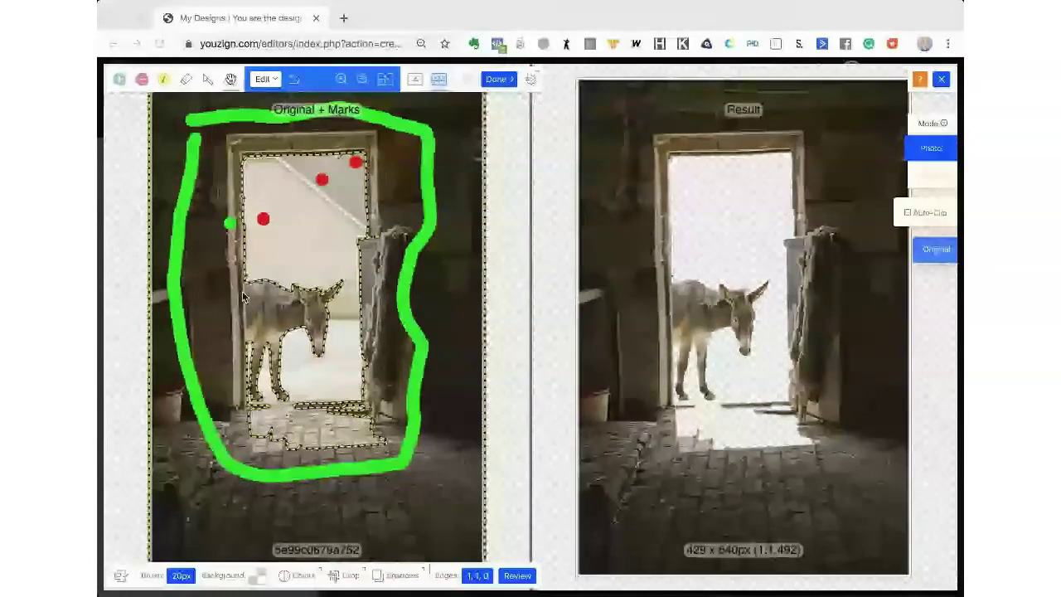
pyautogui.click(143, 80)
pyautogui.click(258, 199)
pyautogui.click(292, 300)
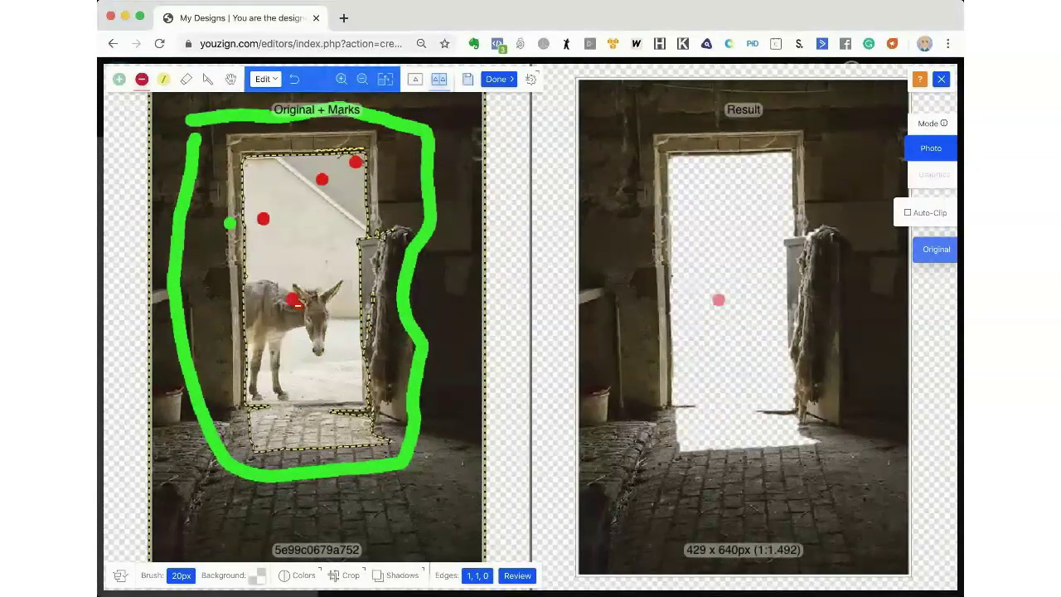
pyautogui.click(290, 253)
pyautogui.click(163, 192)
# - Cut a scalpel line along the doorway threshold to separate the opening from the brick floor
pyautogui.click(208, 84)
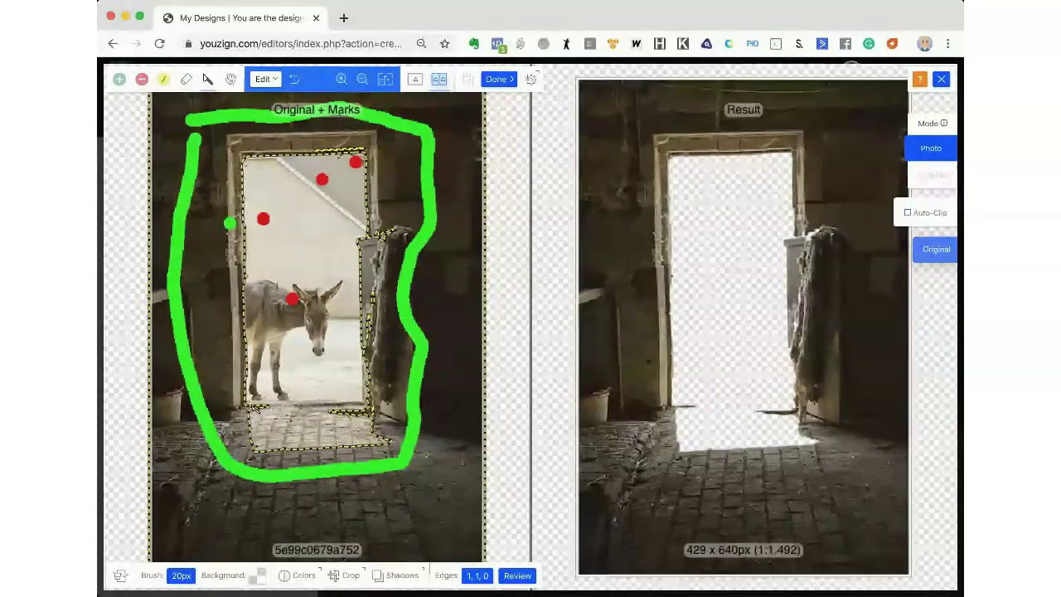
pyautogui.moveTo(251, 405); pyautogui.dragTo(364, 415)
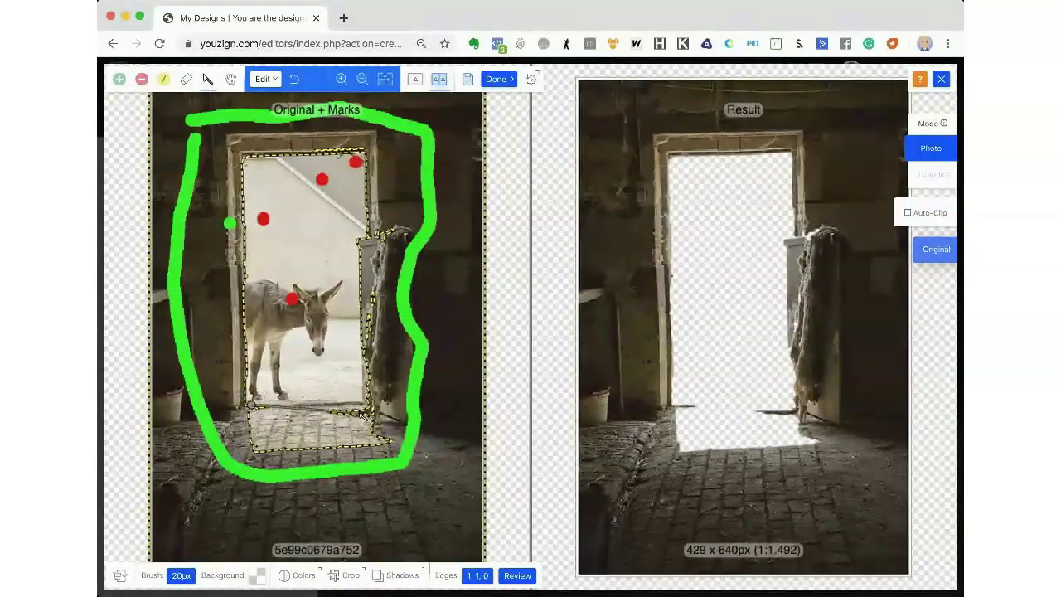
pyautogui.click(368, 406)
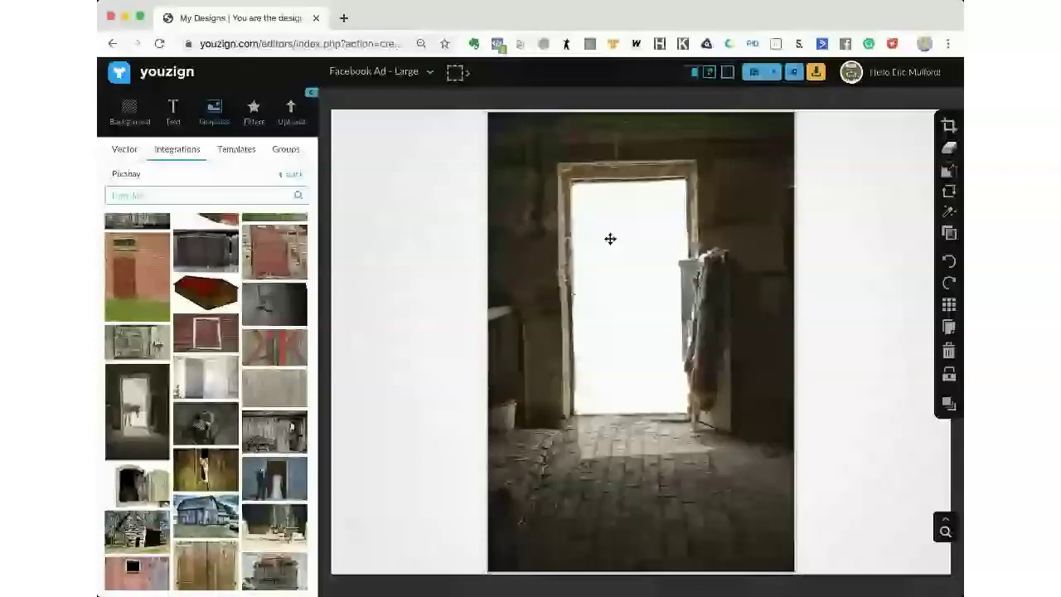
# - Crop the canvas to the edges of the barn photo, giving a 600 by 899 px design
pyautogui.click(718, 73)
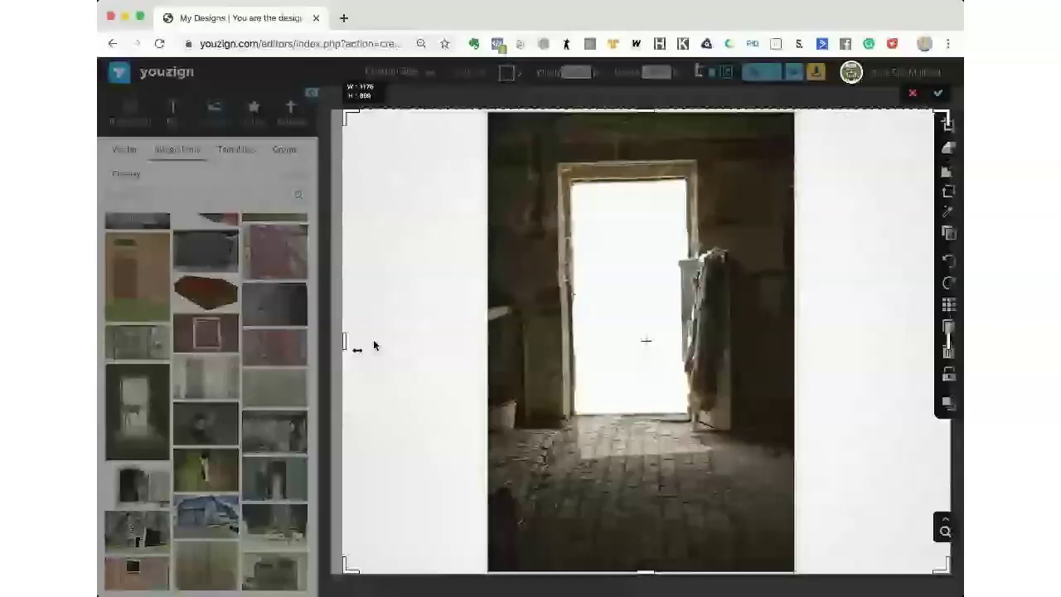
pyautogui.moveTo(373, 346); pyautogui.dragTo(490, 348)
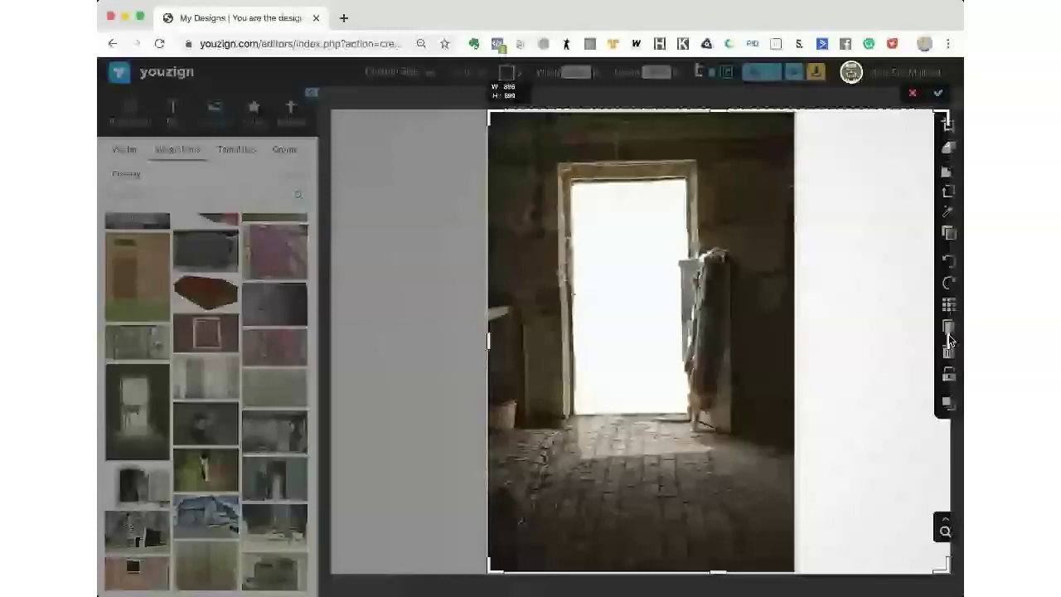
pyautogui.click(938, 93)
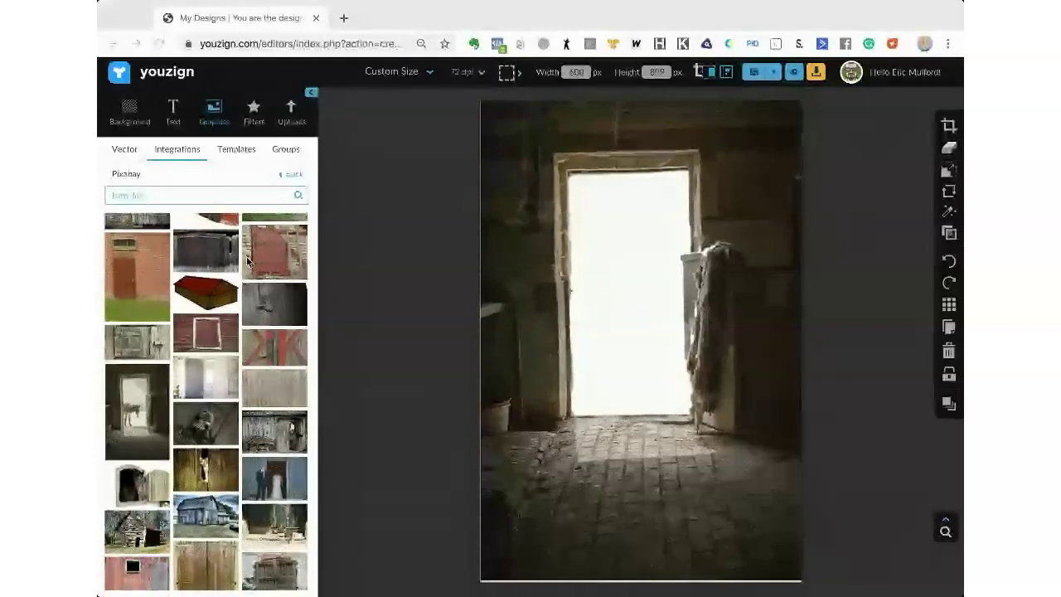
# - Search Pixabay for "storm" in place of the barn door search
pyautogui.doubleClick(194, 192)
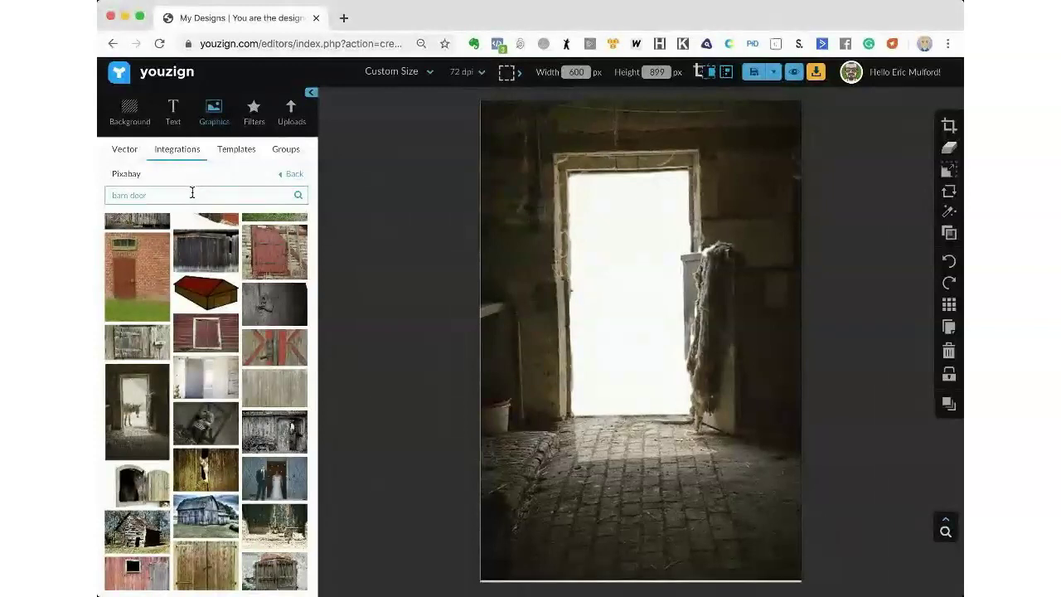
pyautogui.press('super+a')
pyautogui.press('BackSpace')
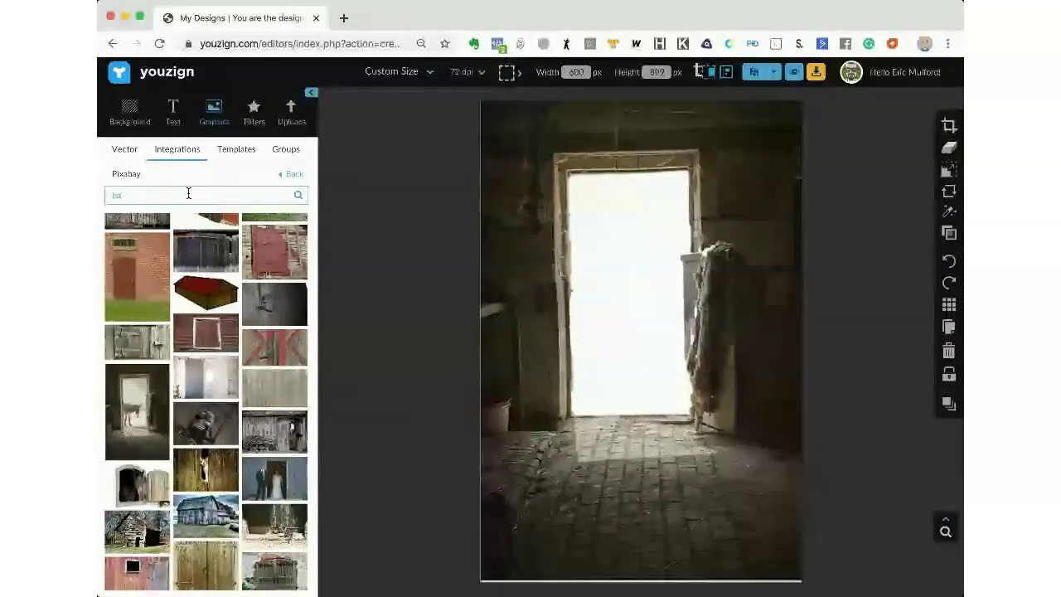
pyautogui.write('s')
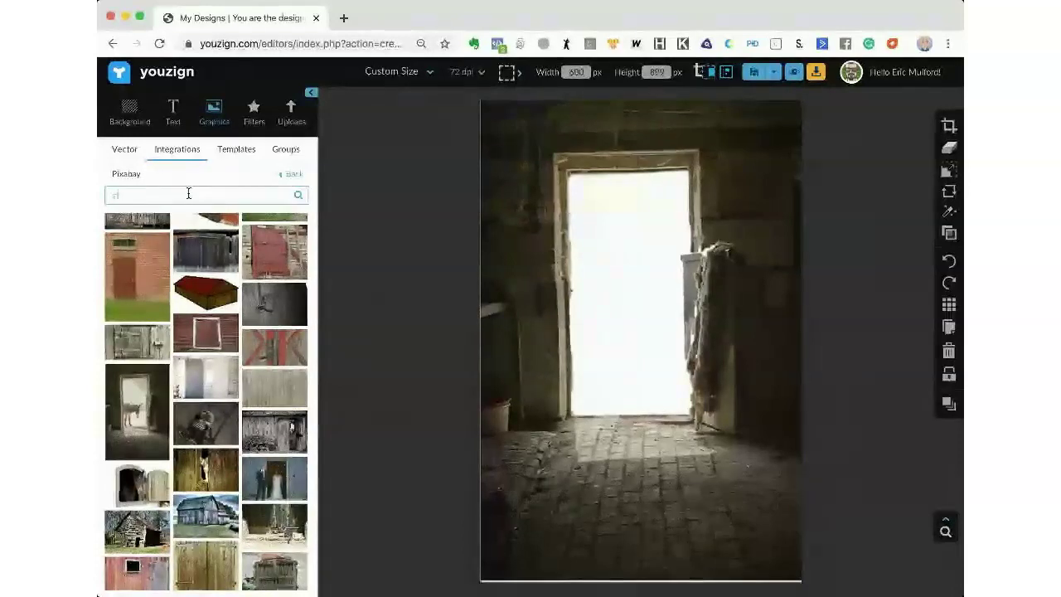
pyautogui.write('torm')
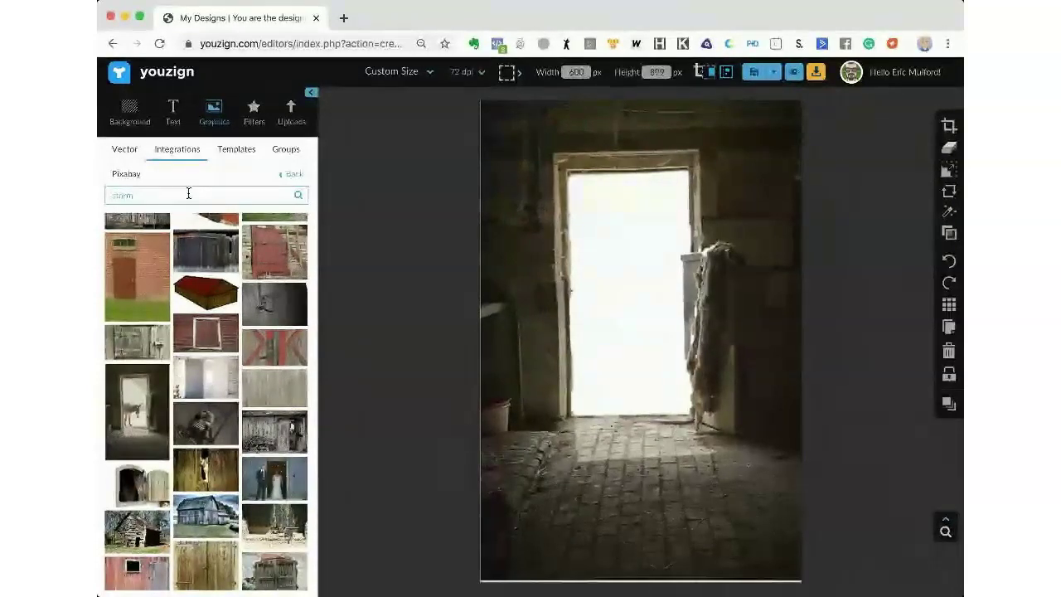
pyautogui.press('Return')
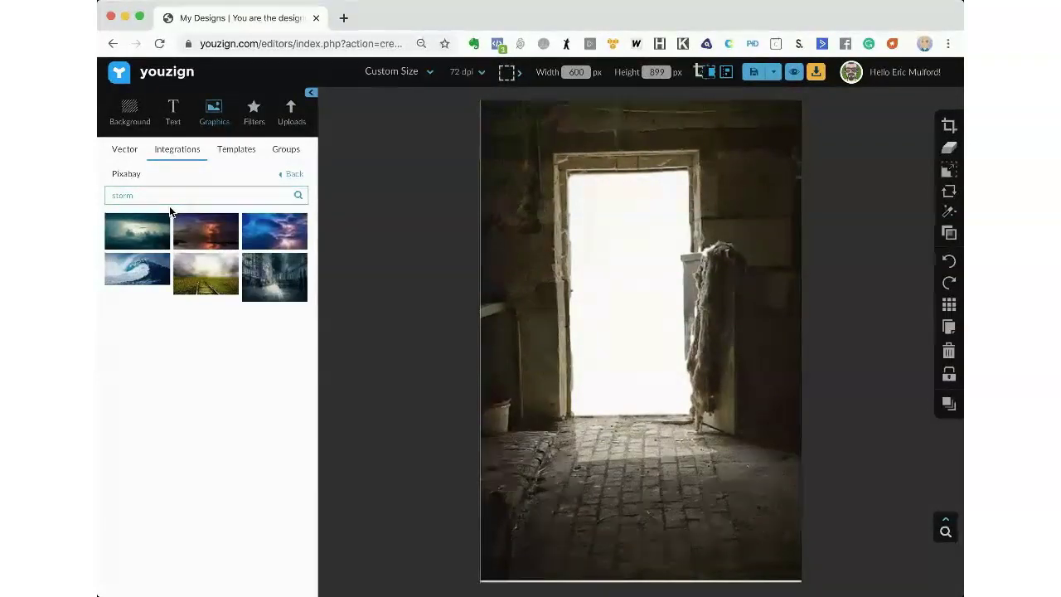
# - Add the cloudy railway track photo and enlarge it to cover nearly the whole canvas
pyautogui.click(190, 266)
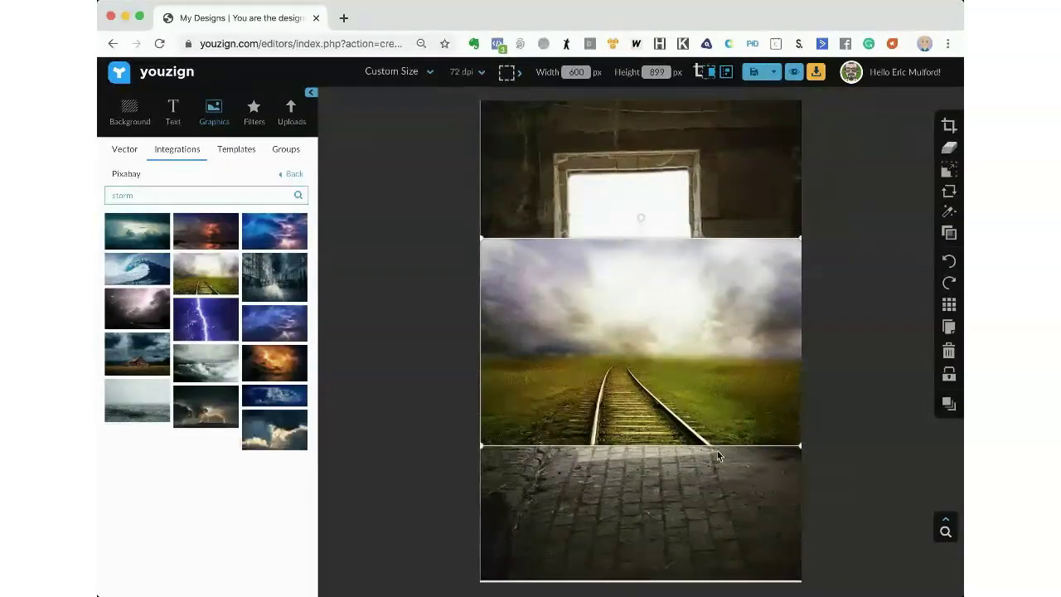
pyautogui.moveTo(718, 444); pyautogui.dragTo(722, 581)
pyautogui.moveTo(734, 497); pyautogui.dragTo(741, 381)
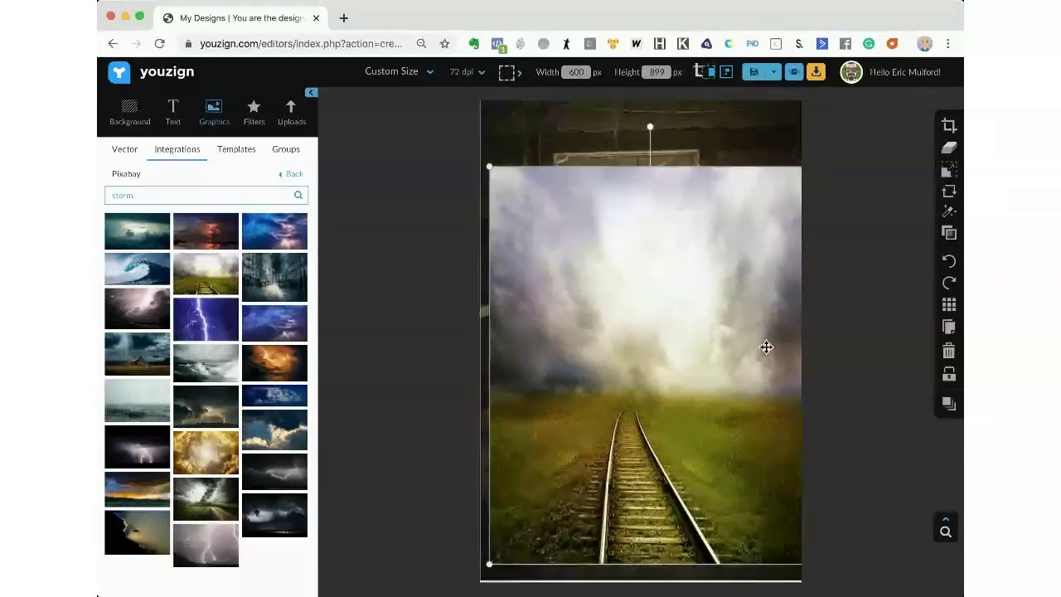
pyautogui.moveTo(488, 166); pyautogui.dragTo(280, 29)
pyautogui.moveTo(494, 140); pyautogui.dragTo(632, 296)
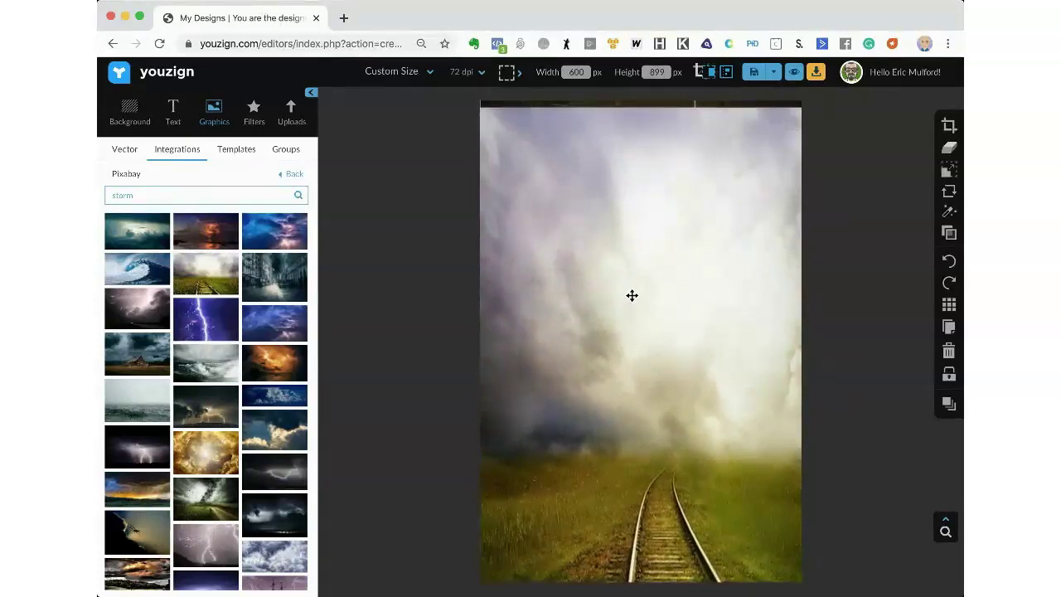
# - Send the railway track photo behind the barn photo so its sky fills the doorway
pyautogui.click(948, 404)
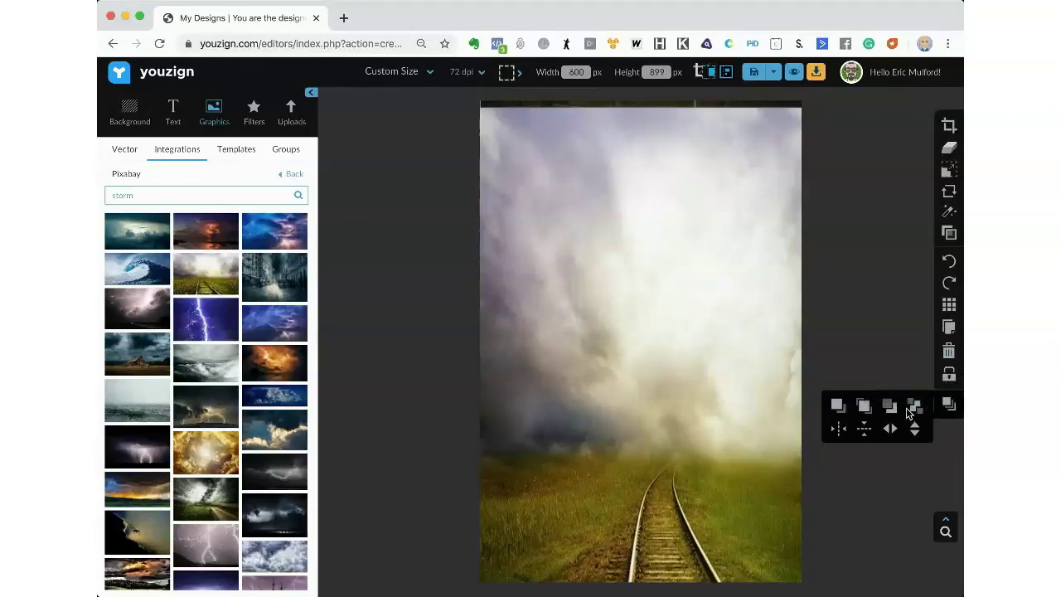
pyautogui.click(889, 405)
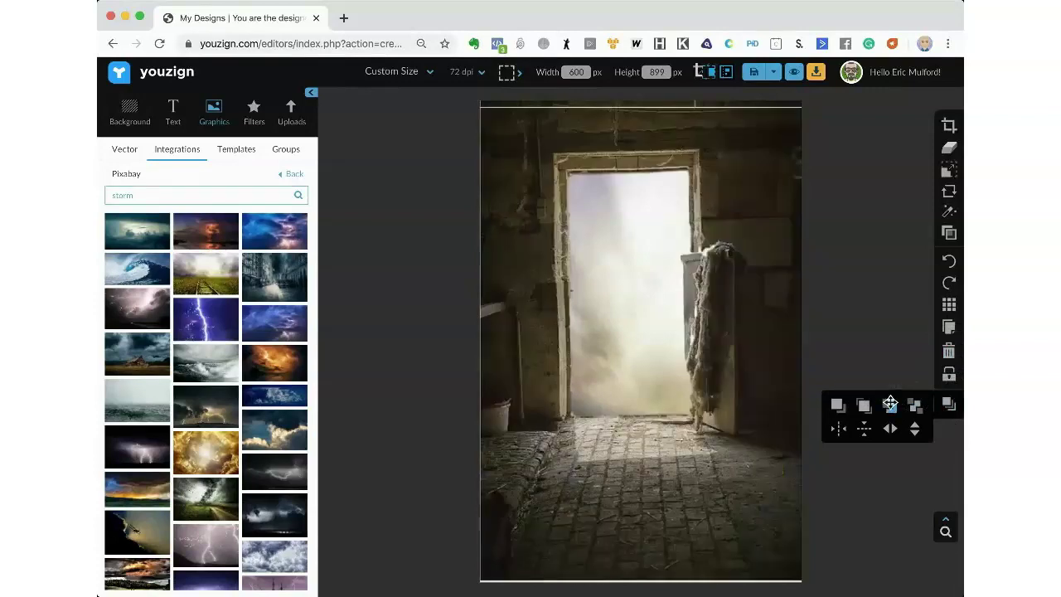
pyautogui.click(858, 306)
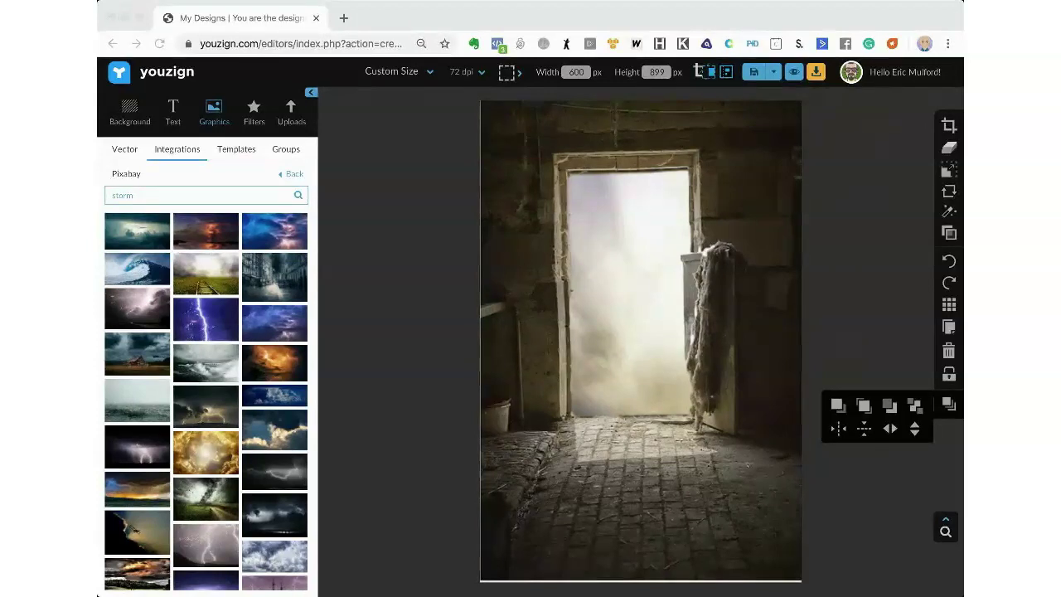
# - Bring the railway track photo to the front and delete it
pyautogui.click(649, 250)
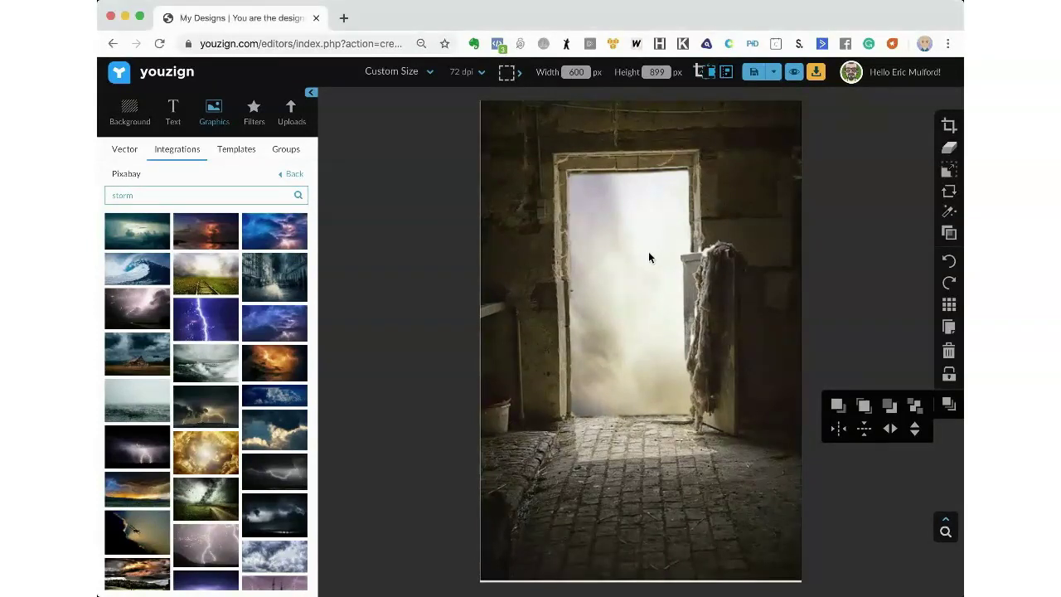
pyautogui.click(889, 406)
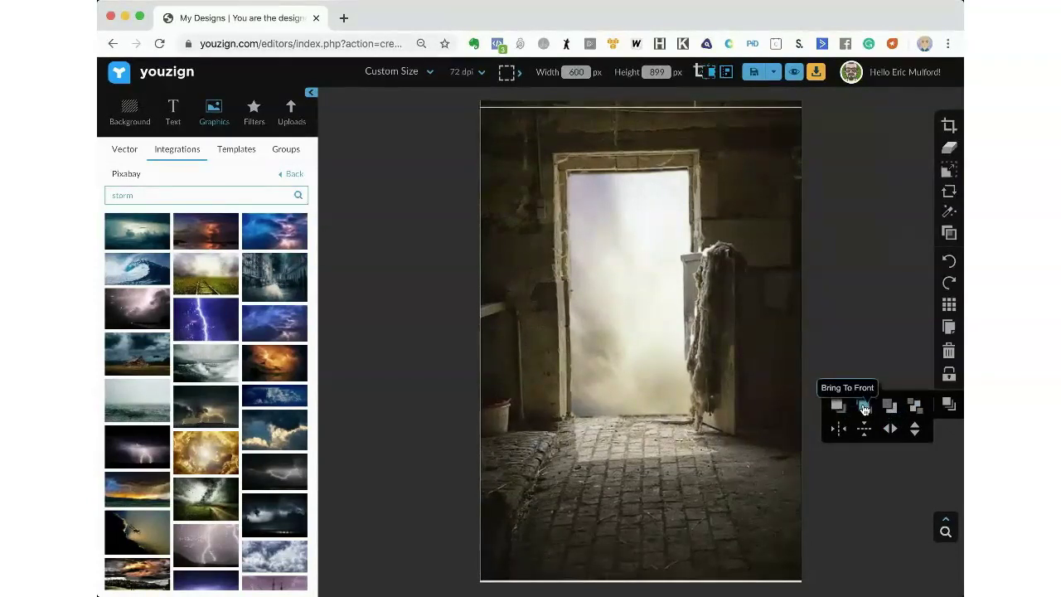
pyautogui.click(863, 406)
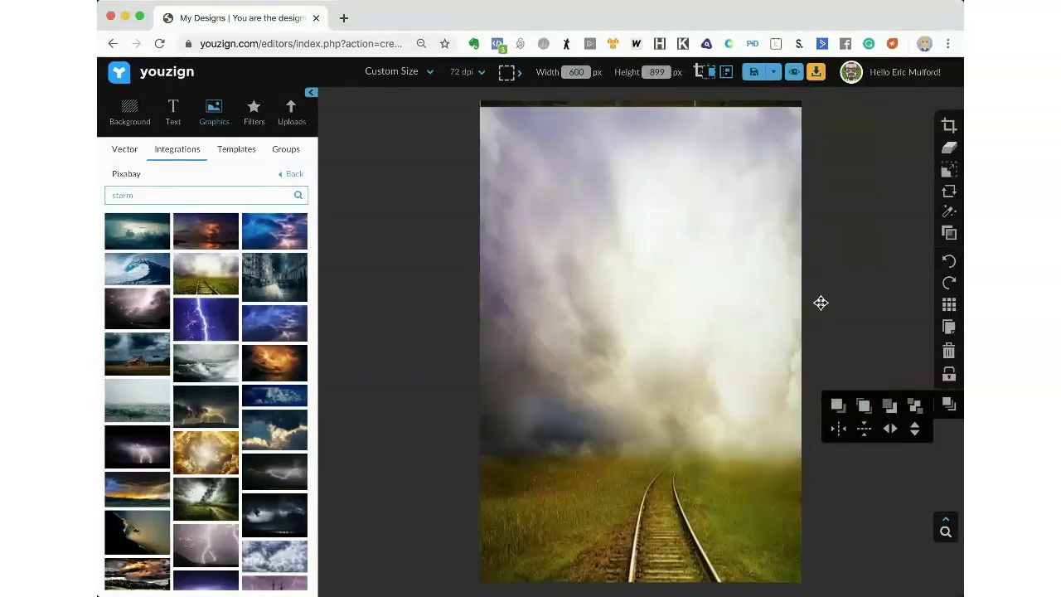
pyautogui.click(949, 352)
# - Place the pale purple lightning photo from the storm results behind the barn photo, enlarged to fill the doorway
pyautogui.moveTo(260, 427)
pyautogui.scroll(-5, 260, 427)
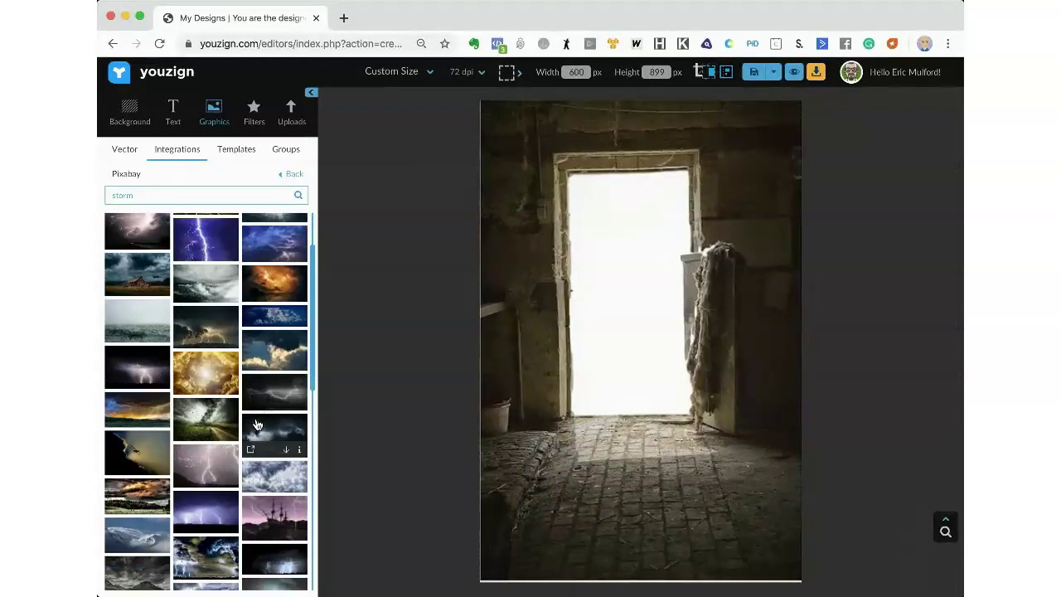
pyautogui.scroll(2, 257, 423)
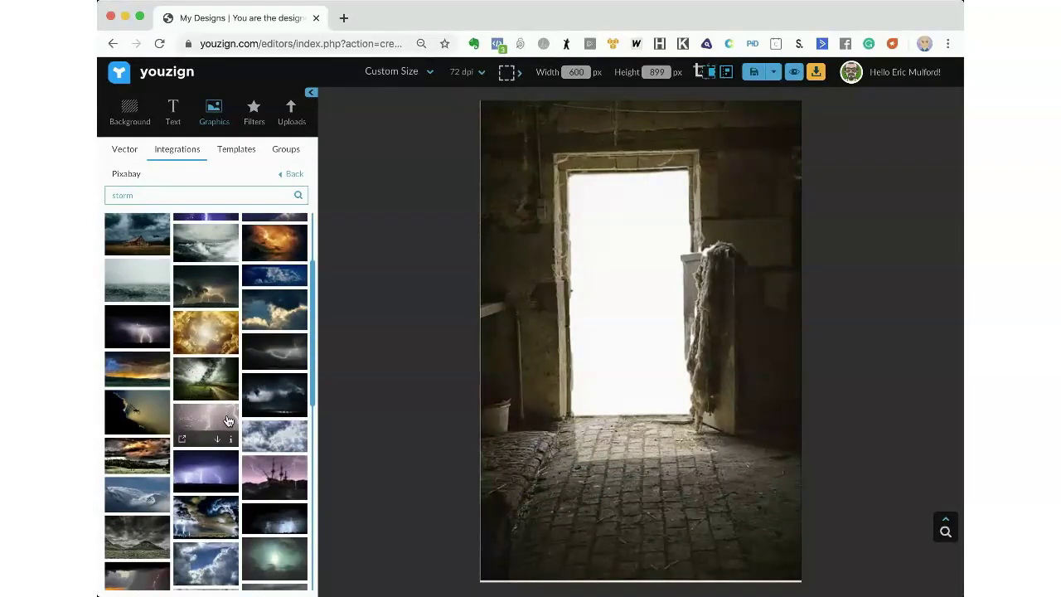
pyautogui.click(228, 420)
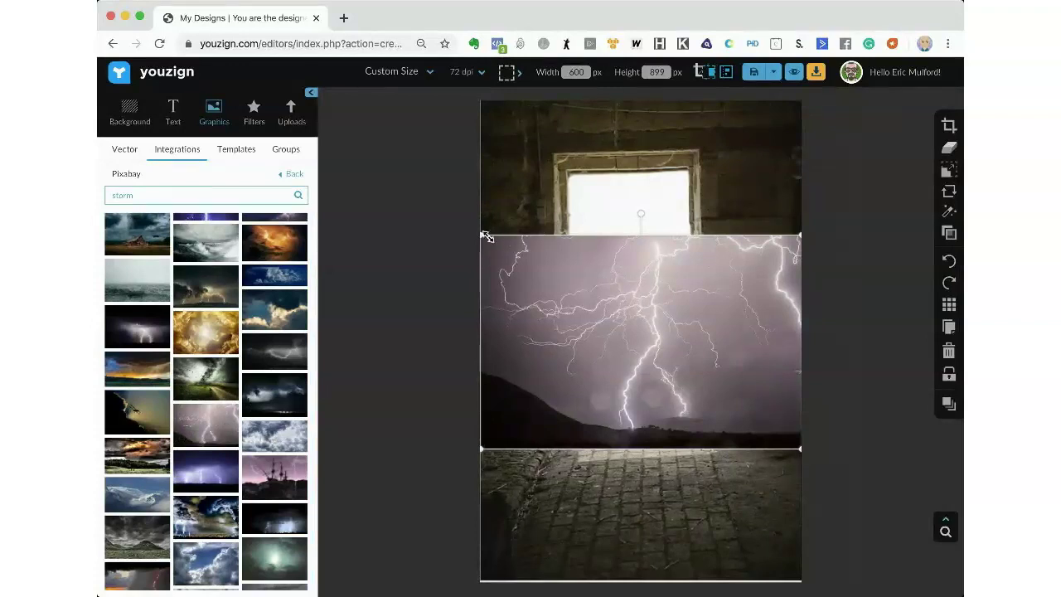
pyautogui.moveTo(483, 238); pyautogui.dragTo(345, 102)
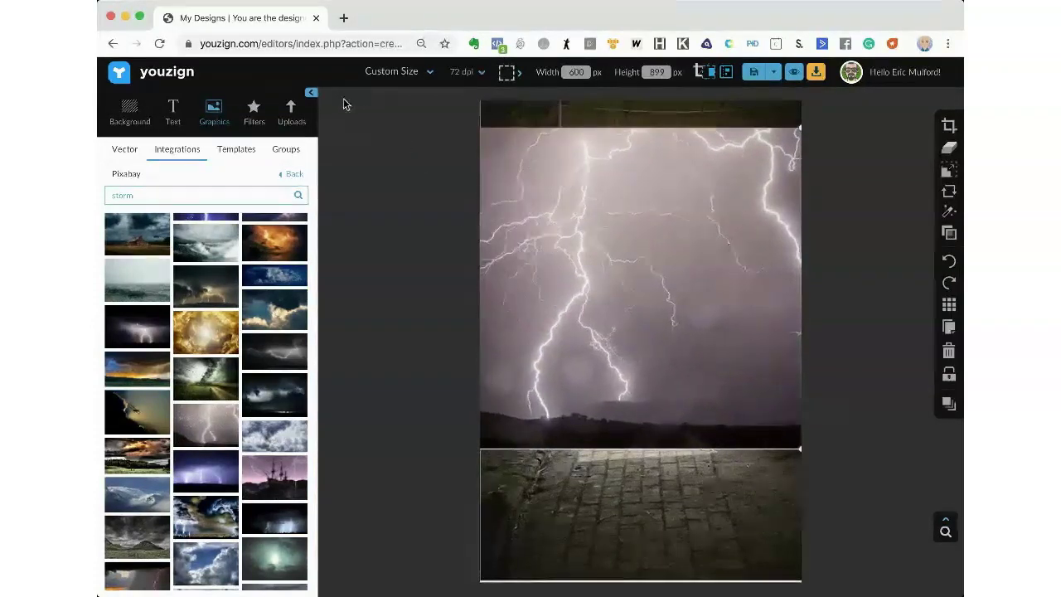
pyautogui.click(949, 403)
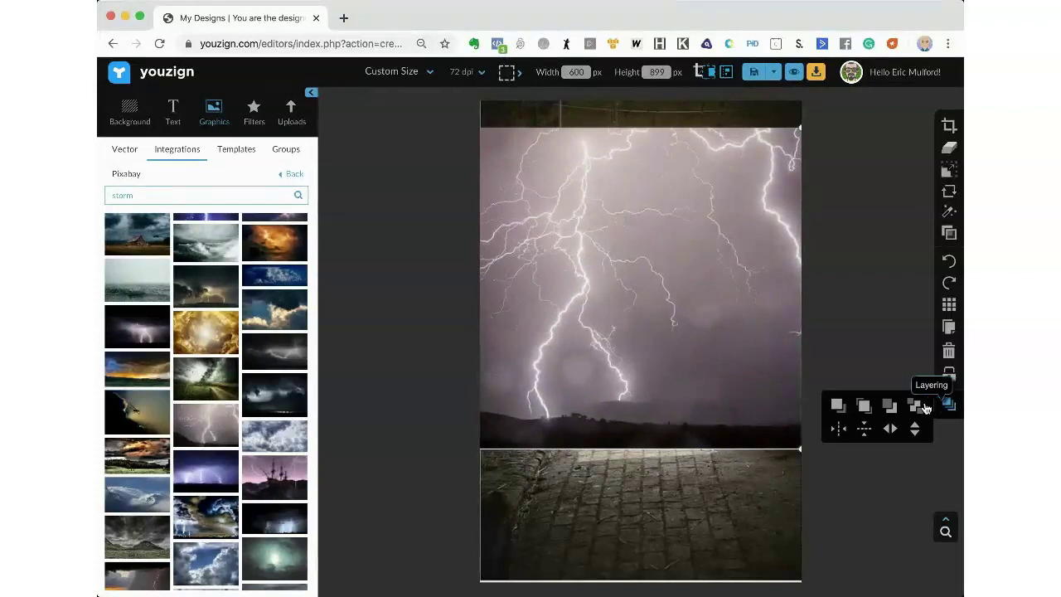
pyautogui.click(913, 406)
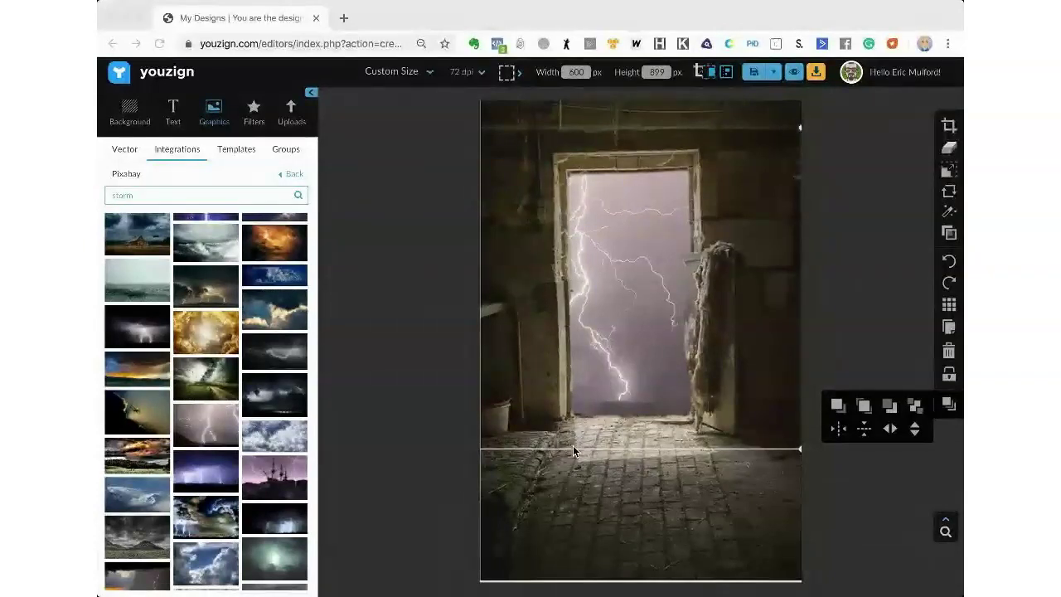
# - Add the golden sunlit clouds photo, enlarge it, and send it behind the barn photo so it fills the doorway
pyautogui.click(207, 326)
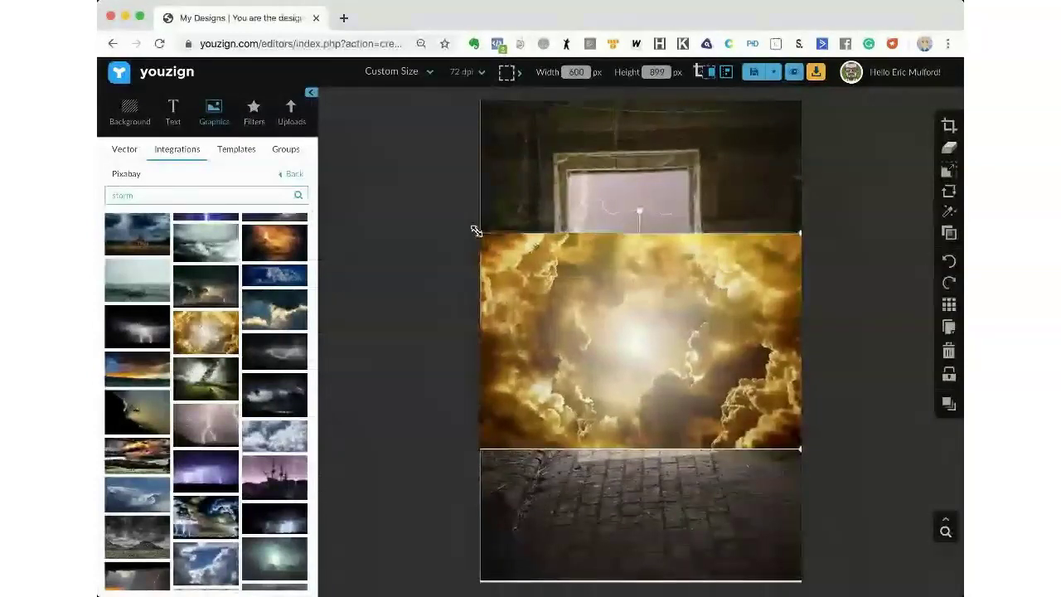
pyautogui.moveTo(473, 228); pyautogui.dragTo(377, 134)
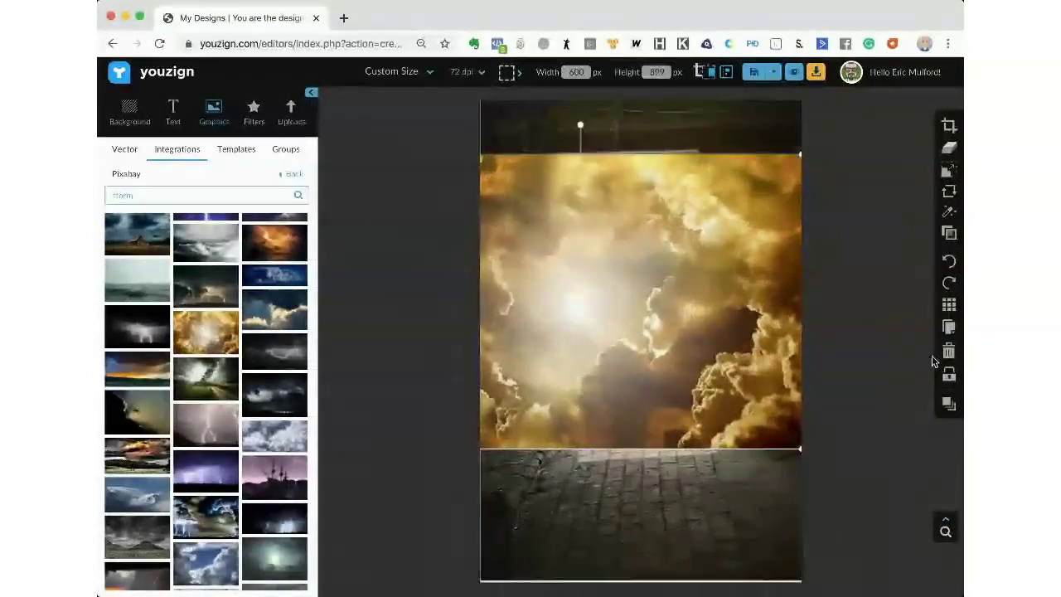
pyautogui.click(948, 406)
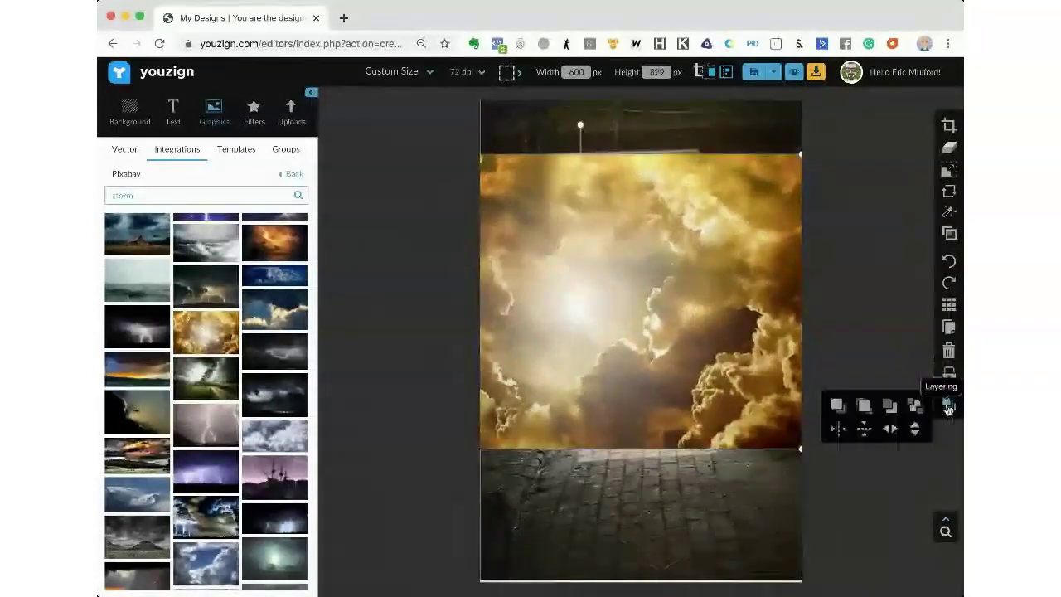
pyautogui.click(889, 407)
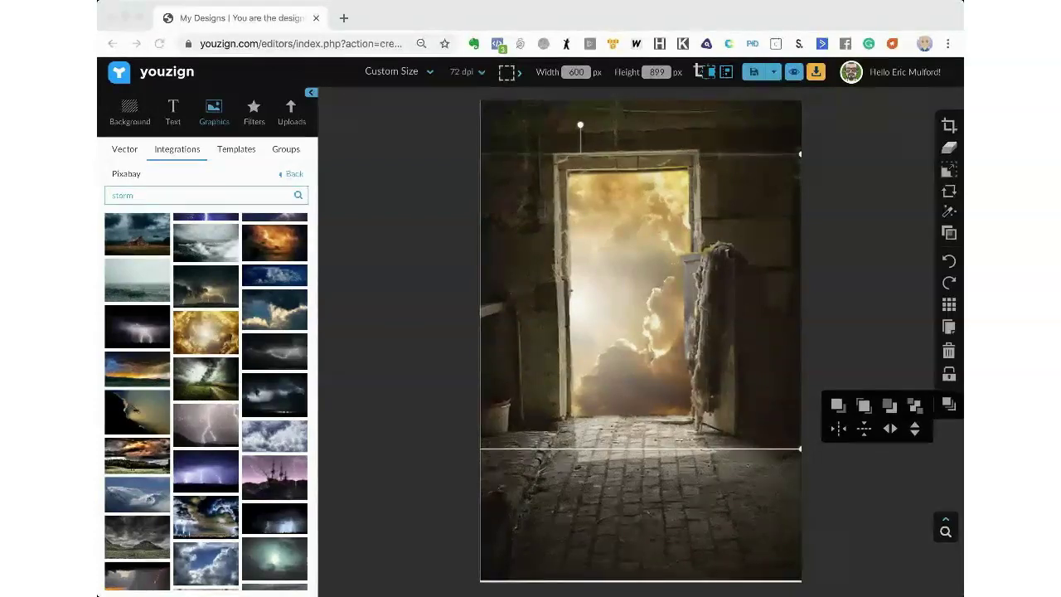
# - Download the barn doorway composite as a JPG image
pyautogui.click(816, 78)
pyautogui.click(817, 78)
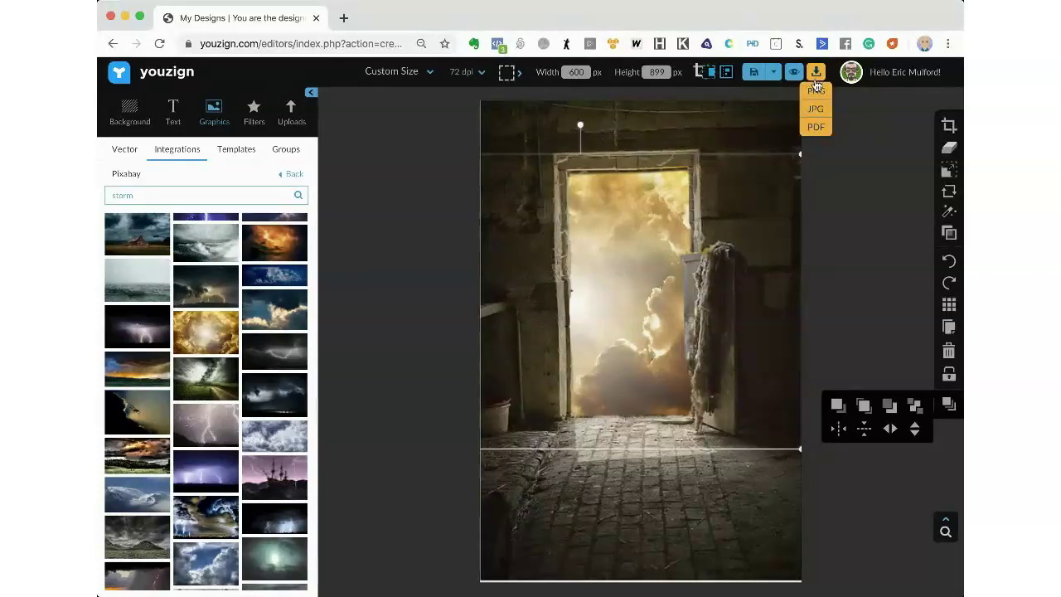
pyautogui.click(815, 111)
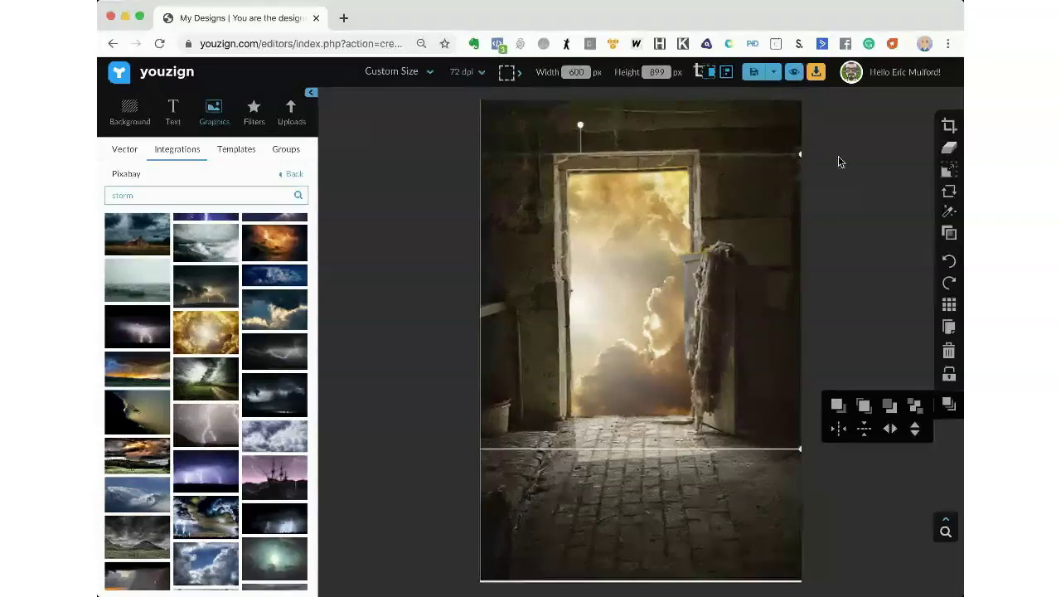
pyautogui.click(949, 233)
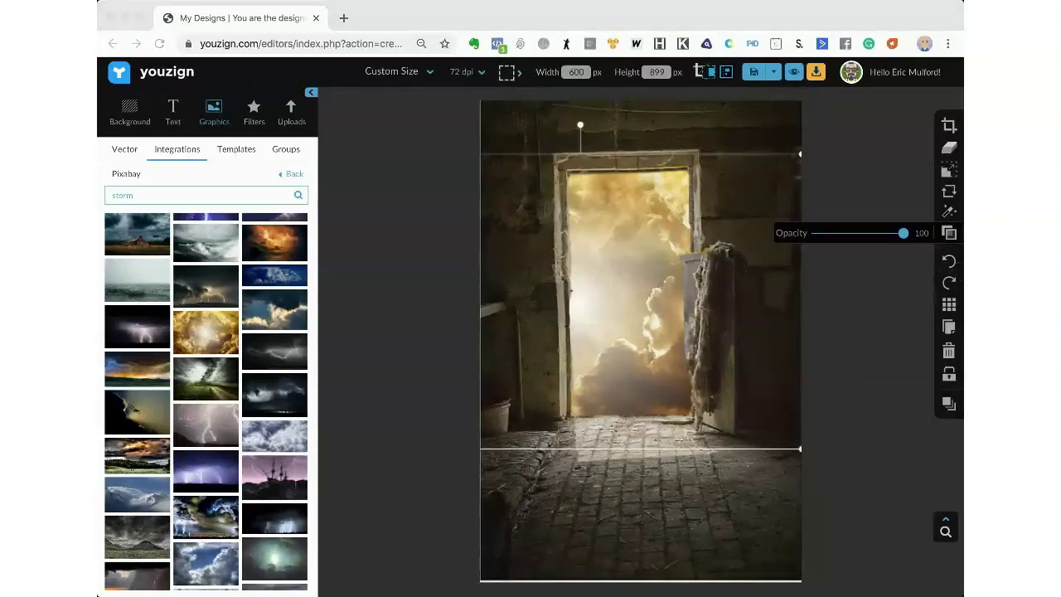
pyautogui.click(844, 130)
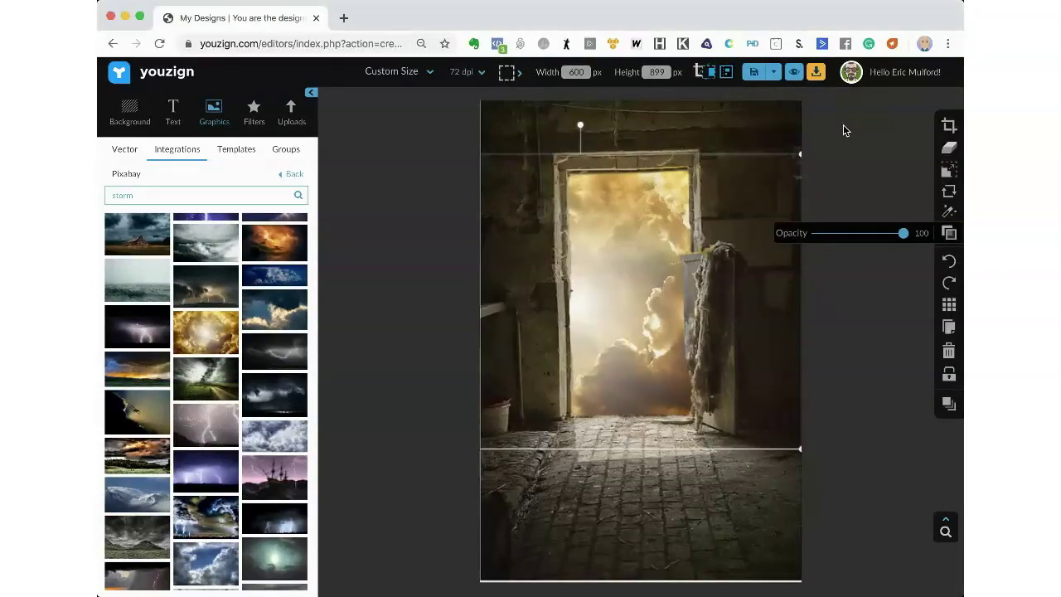
pyautogui.click(816, 79)
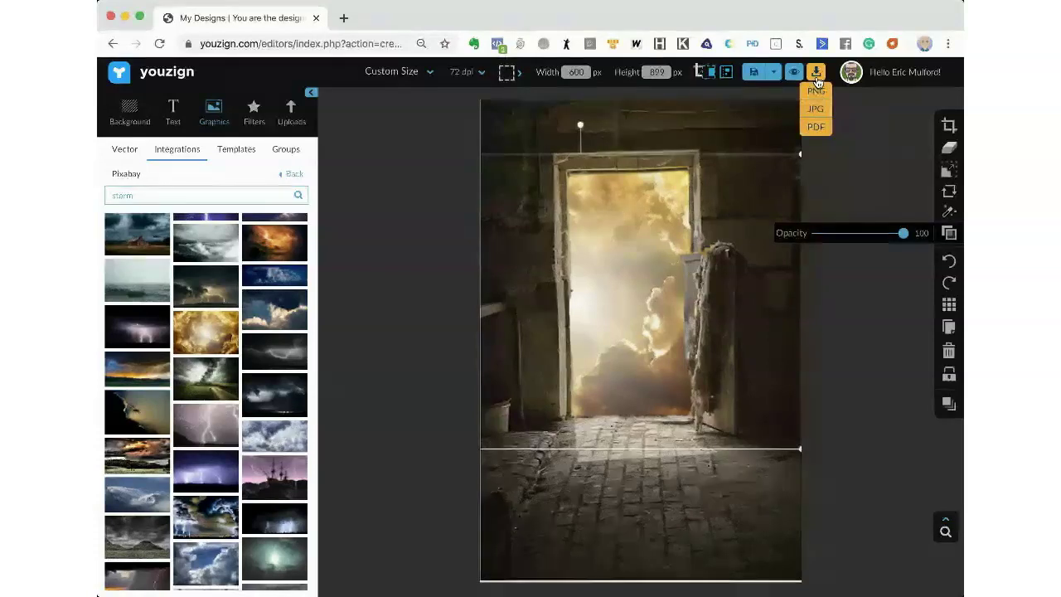
pyautogui.click(817, 110)
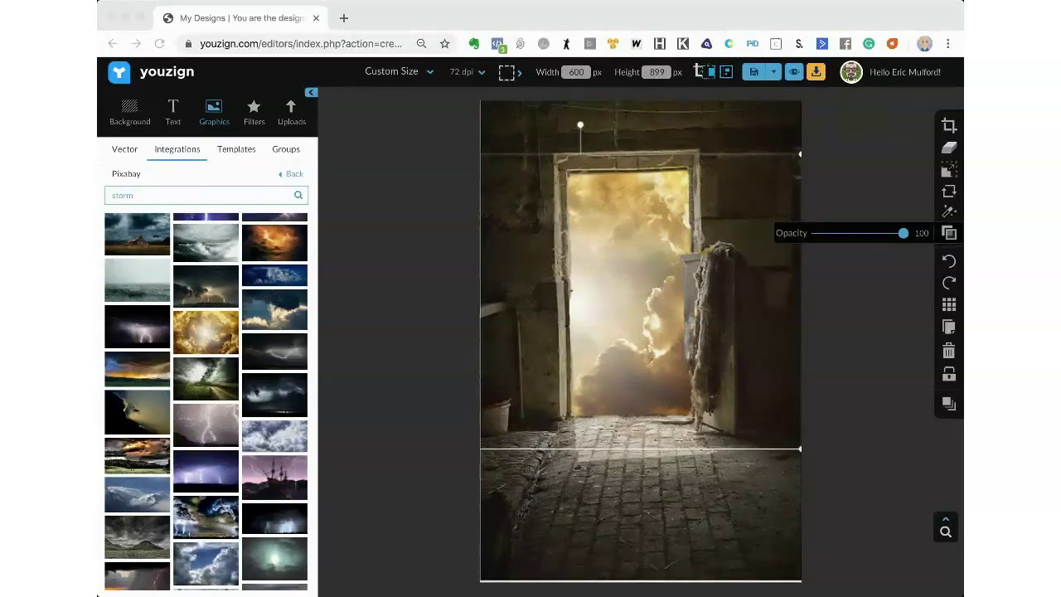
# - Search the Pixabay library for "barn door"
pyautogui.click(739, 466)
pyautogui.doubleClick(167, 197)
pyautogui.write('b')
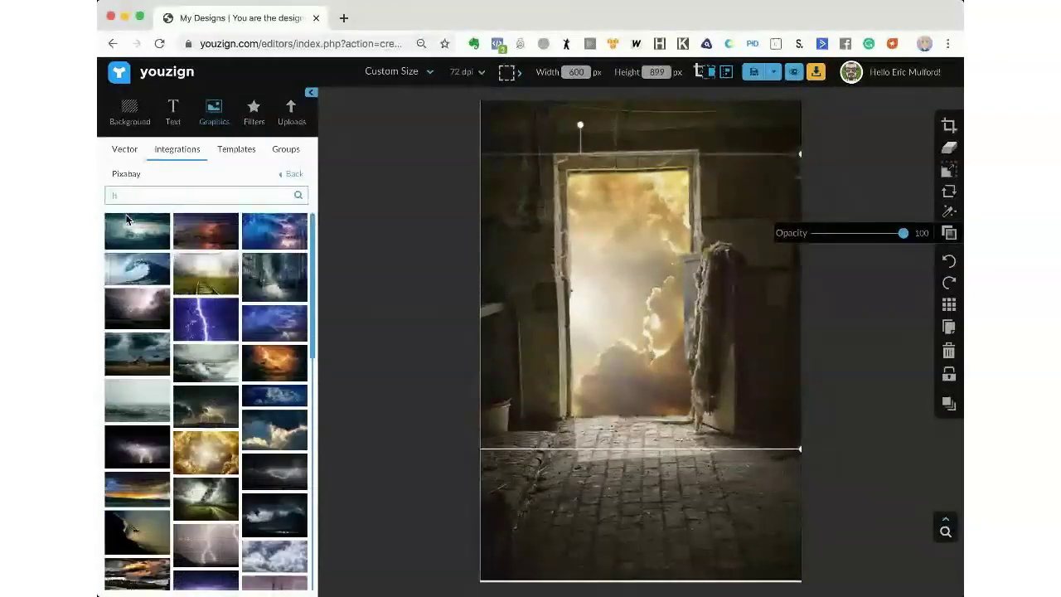
pyautogui.write('arn door')
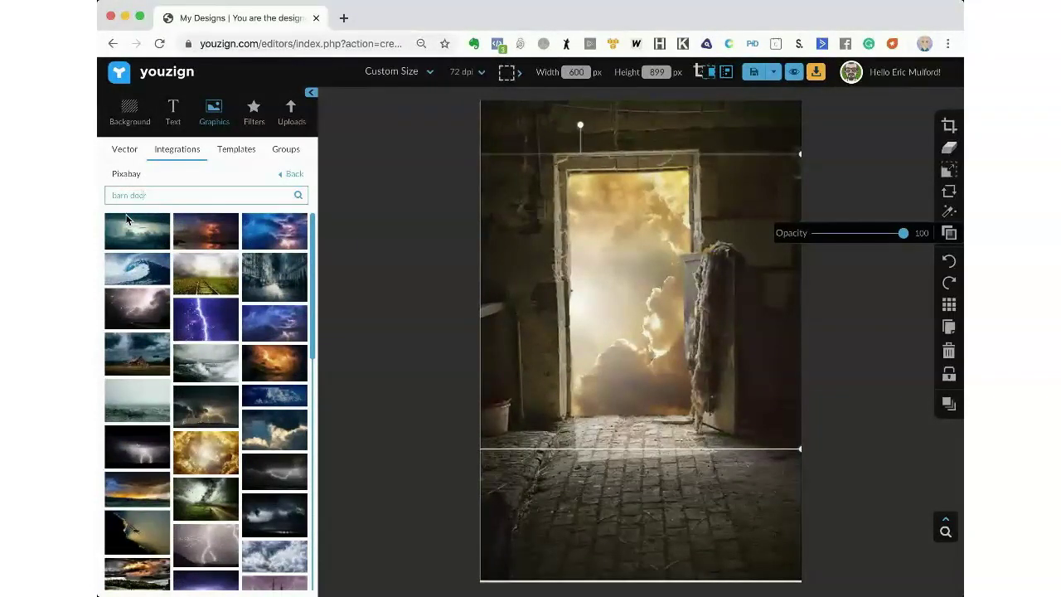
pyautogui.press('Return')
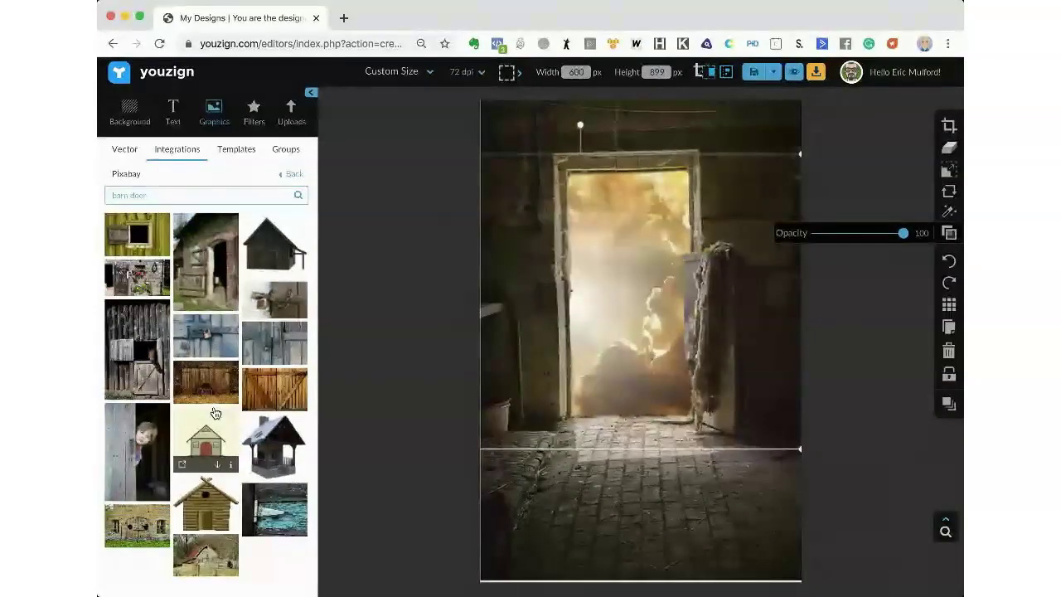
# - Find the photo of the donkey standing in the barn doorway among the search results and add it to the design
pyautogui.scroll(-1, 215, 413)
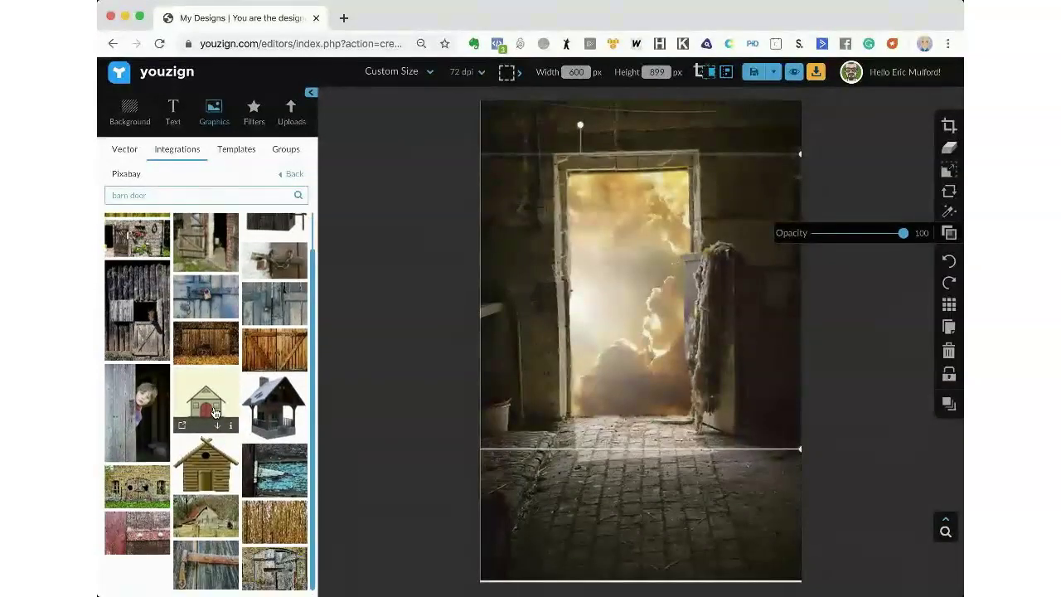
pyautogui.scroll(-2, 214, 413)
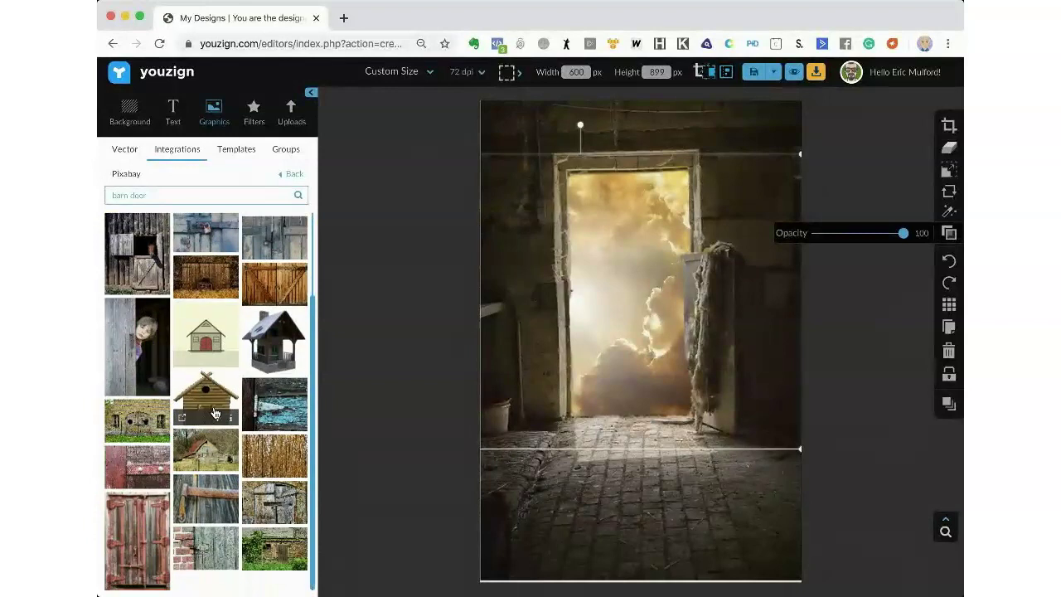
pyautogui.scroll(-2, 214, 413)
pyautogui.scroll(-3, 214, 413)
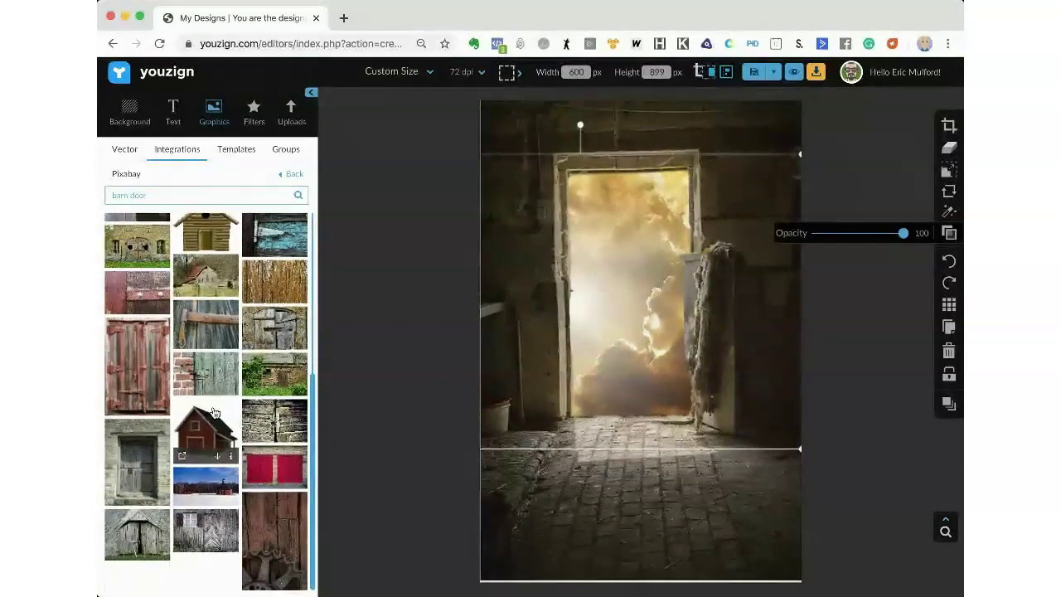
pyautogui.scroll(-1, 214, 413)
pyautogui.scroll(-2, 214, 412)
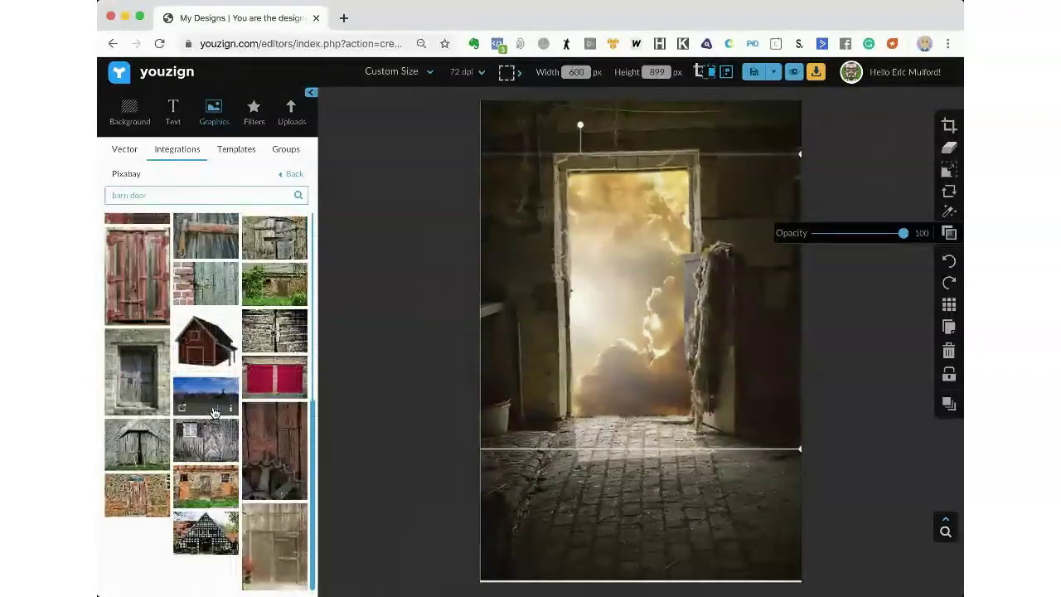
pyautogui.scroll(-1, 213, 413)
pyautogui.scroll(-1, 214, 413)
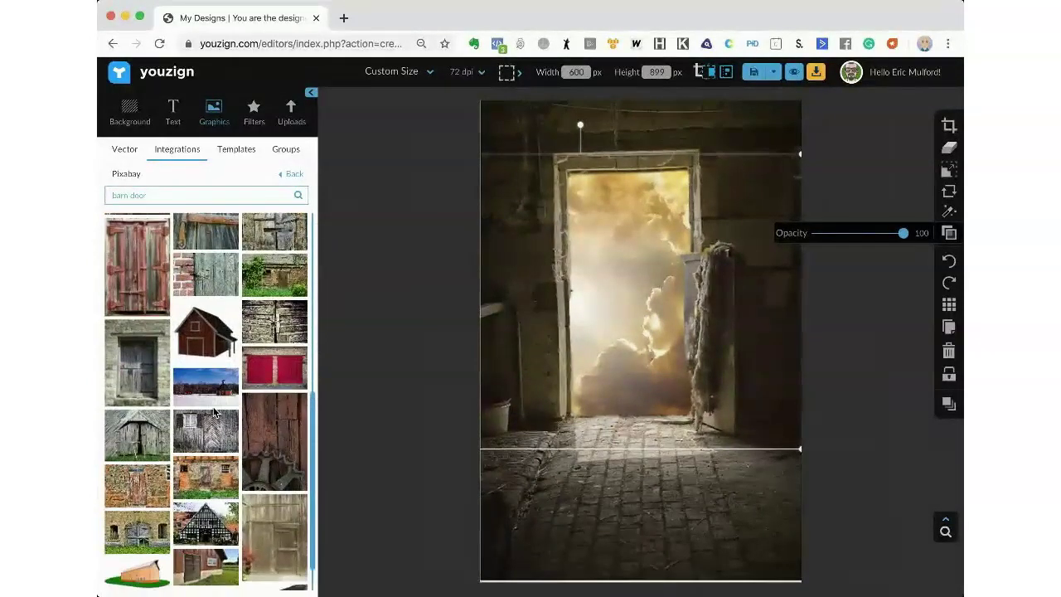
pyautogui.scroll(-1, 214, 412)
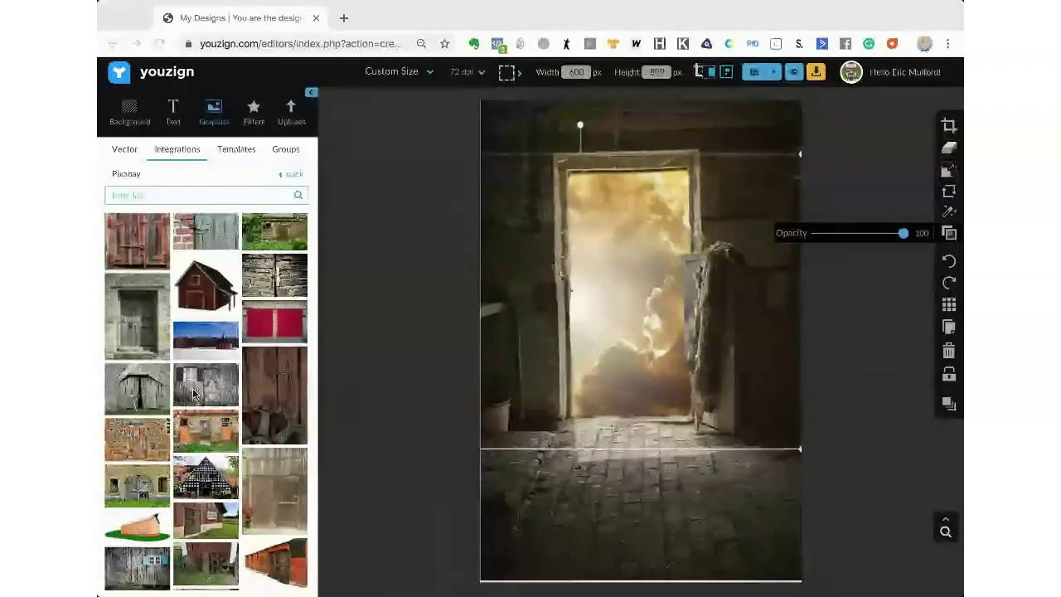
pyautogui.scroll(-5, 244, 336)
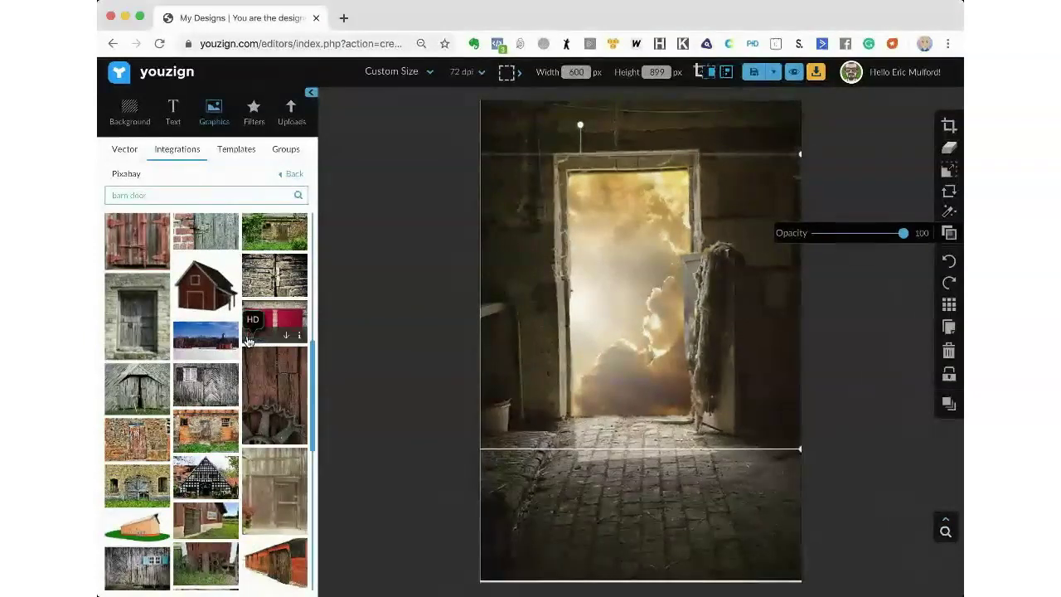
pyautogui.scroll(-10, 236, 335)
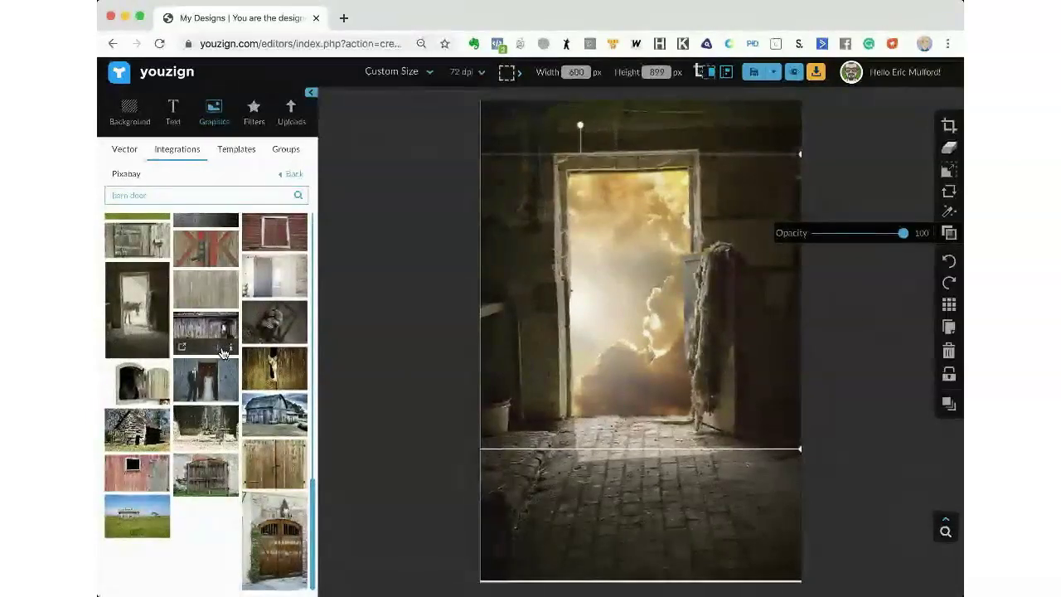
pyautogui.scroll(-5, 226, 346)
pyautogui.scroll(5, 222, 354)
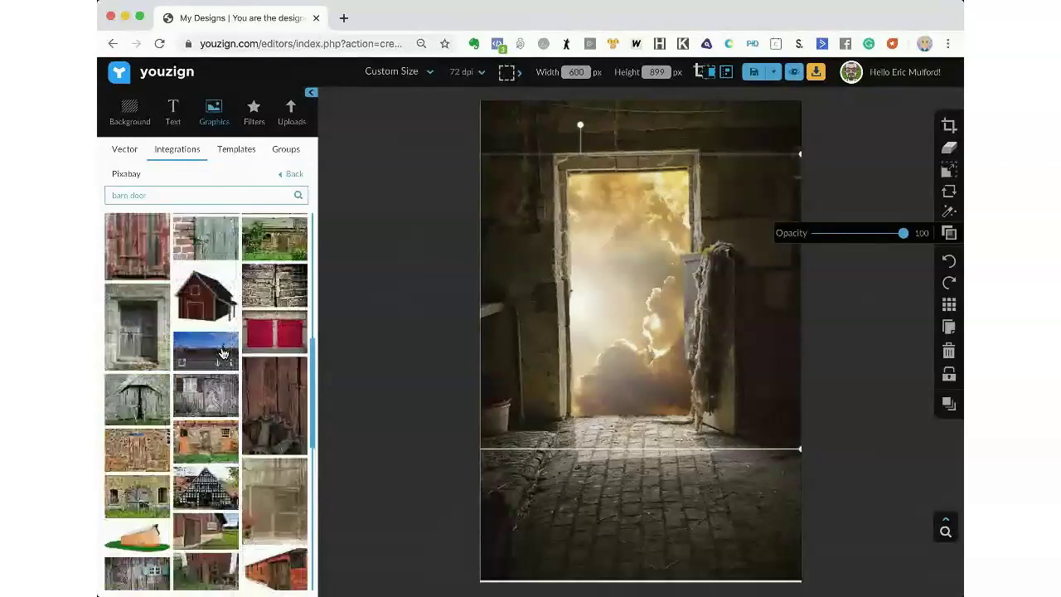
pyautogui.scroll(3, 222, 354)
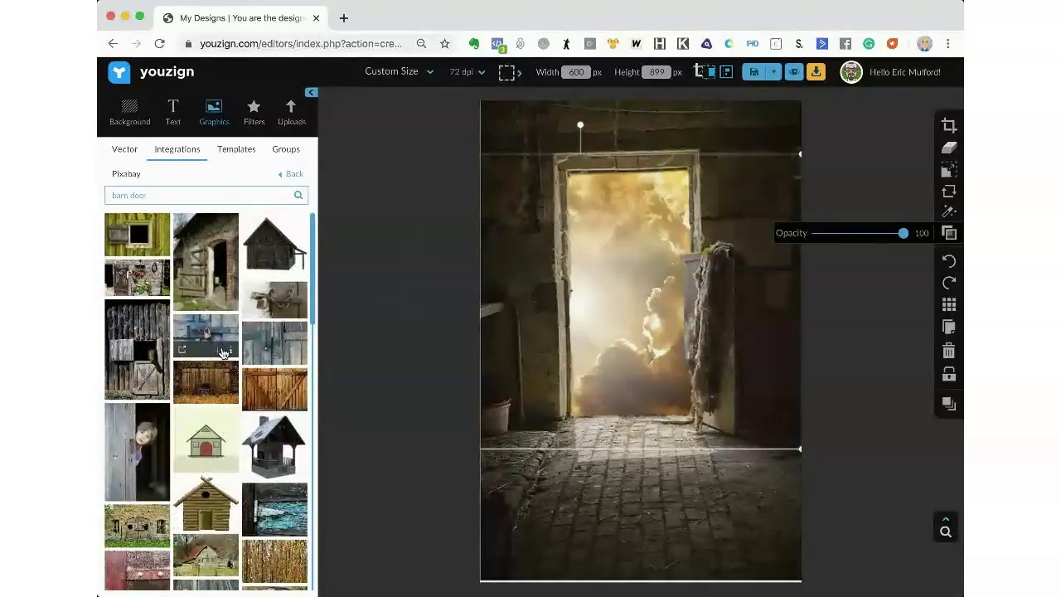
pyautogui.scroll(-10, 222, 354)
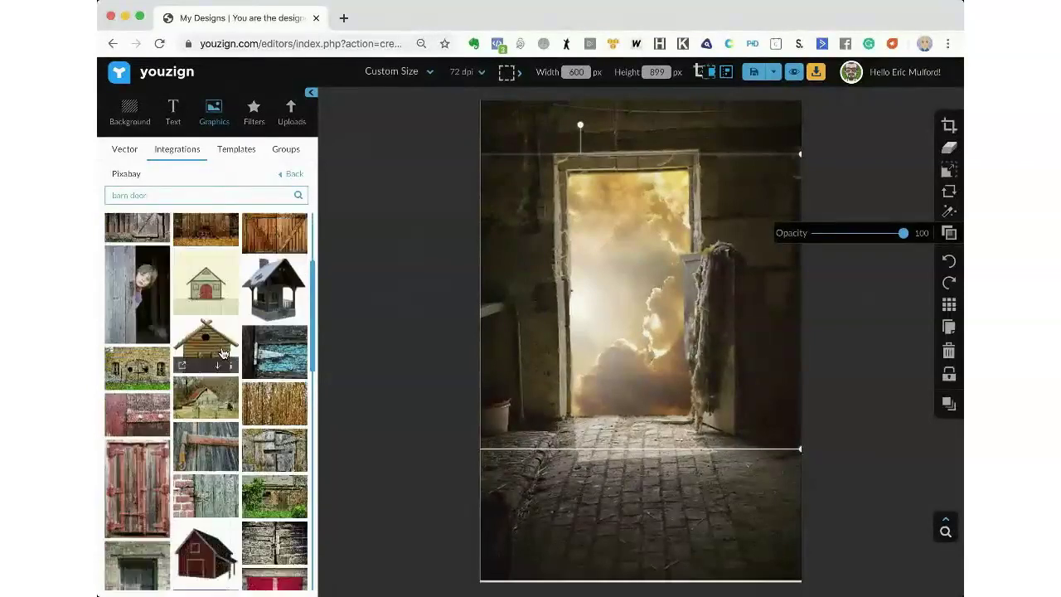
pyautogui.scroll(-10, 221, 352)
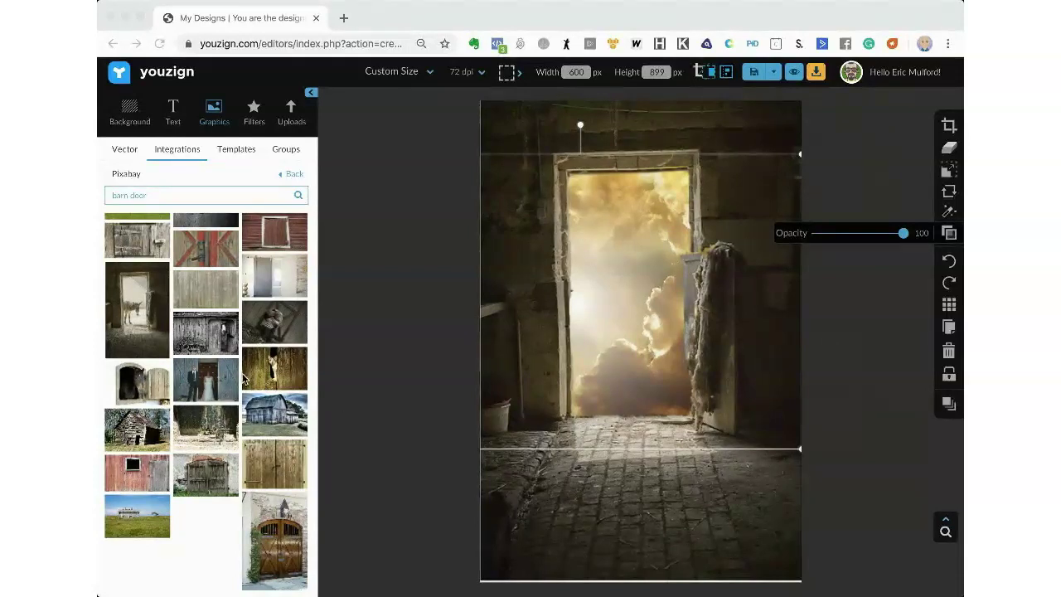
pyautogui.click(220, 468)
pyautogui.scroll(1, 219, 468)
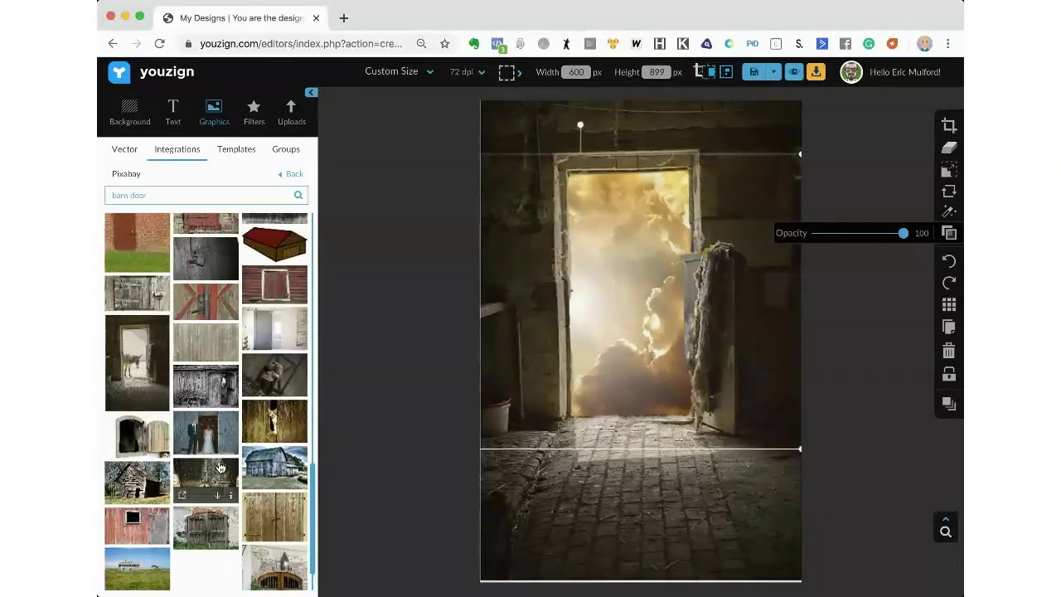
pyautogui.click(124, 353)
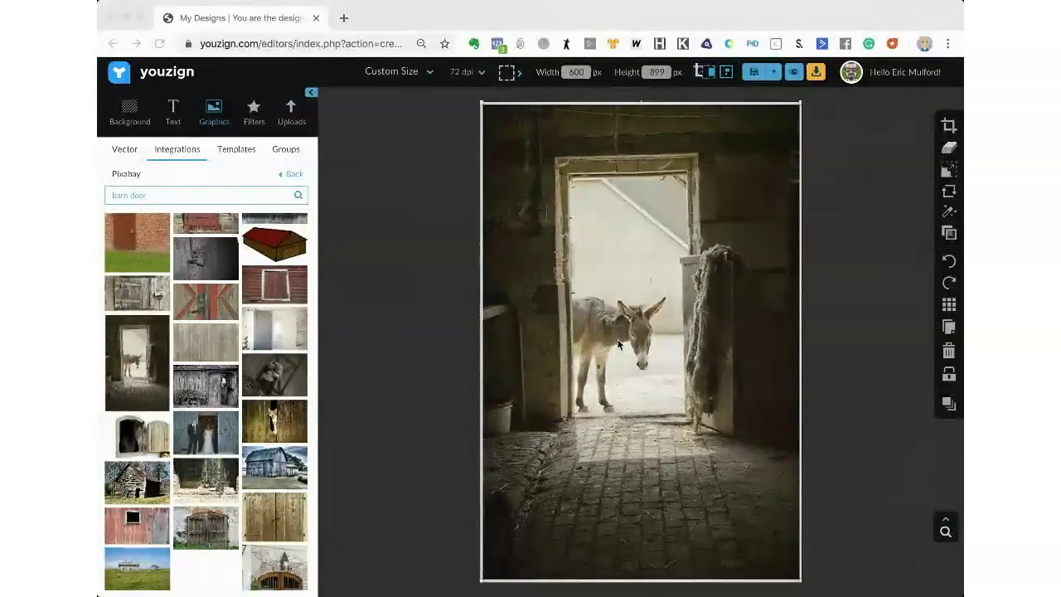
# - Leave the Pixabay results and return to the list of image integrations
pyautogui.click(179, 155)
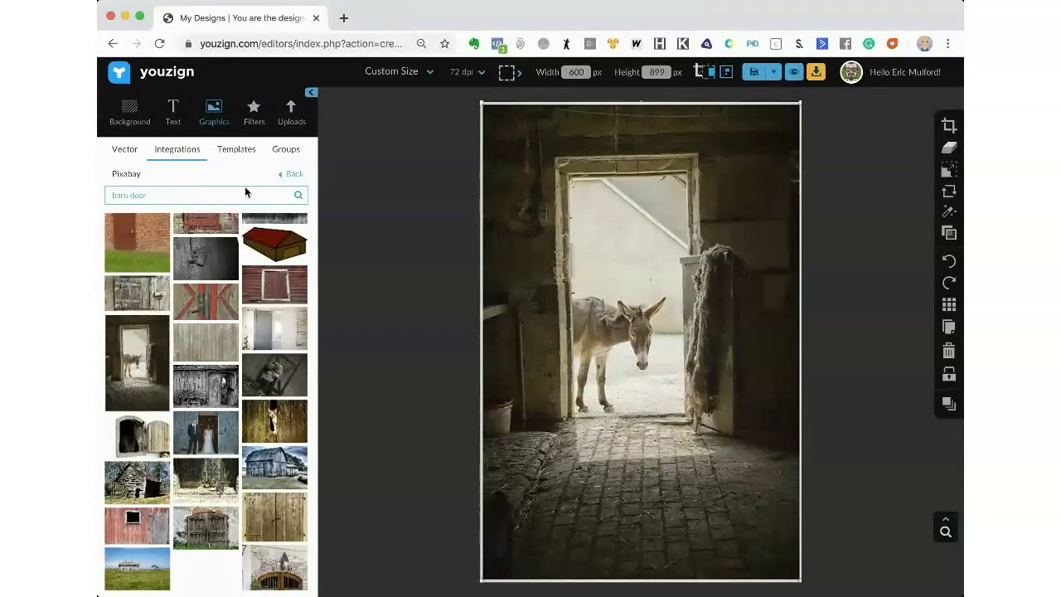
pyautogui.click(288, 173)
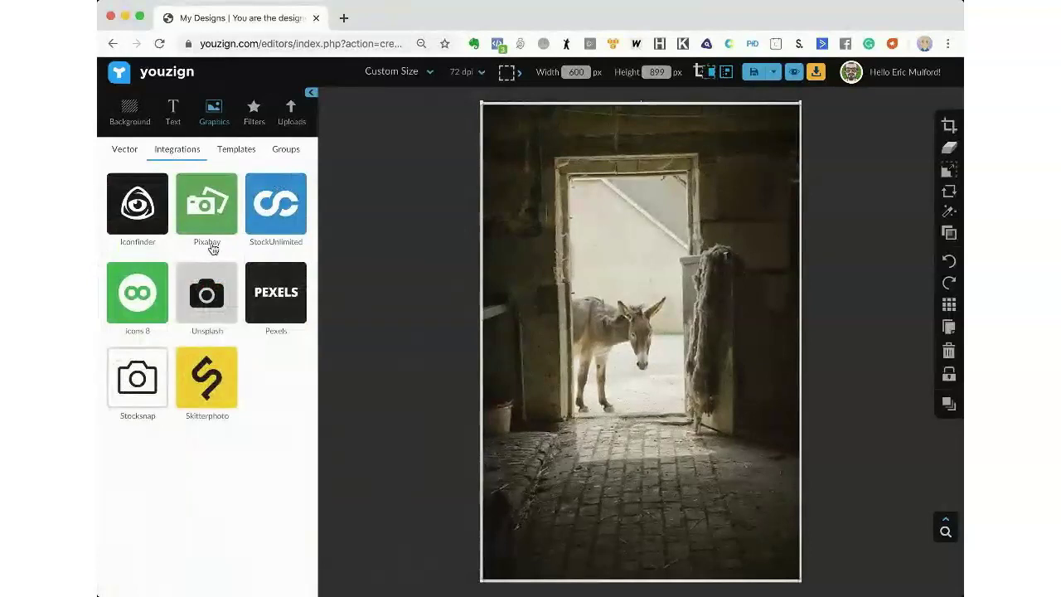